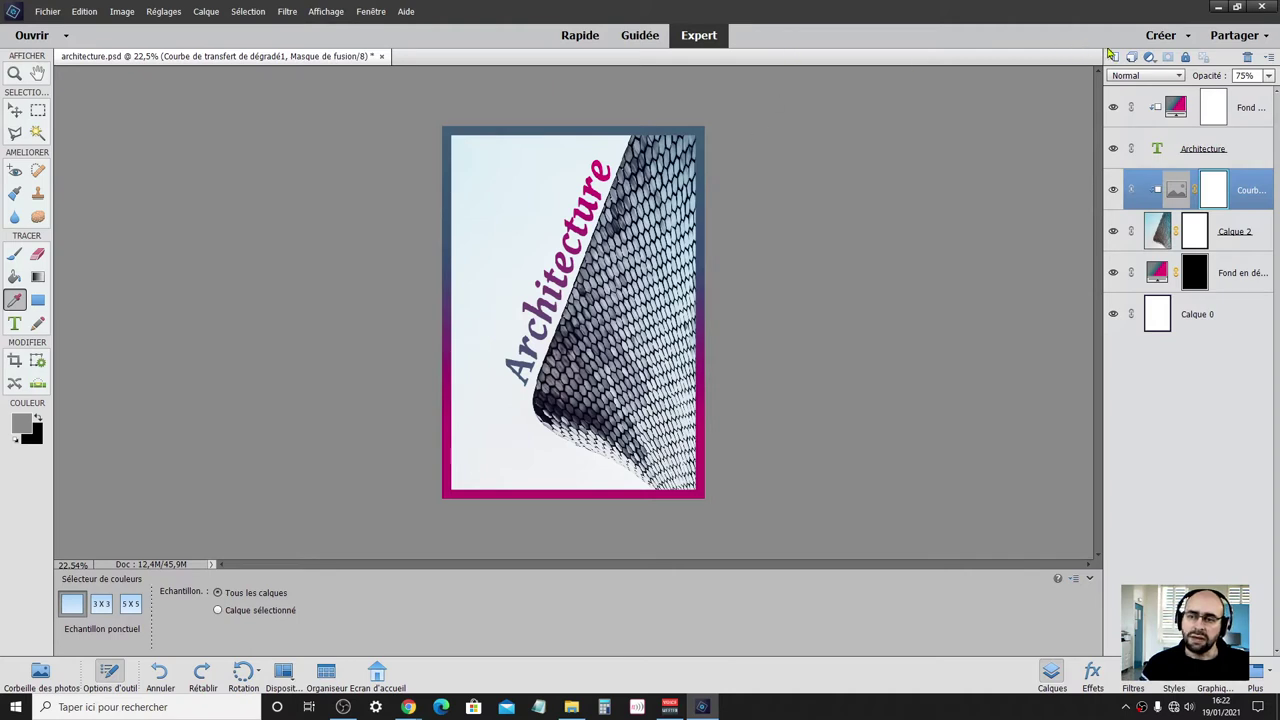
- Create a blank white document carte-architecture from the A5 preset (148 × 210 mm, 300 ppi)
left_click(1150, 57)
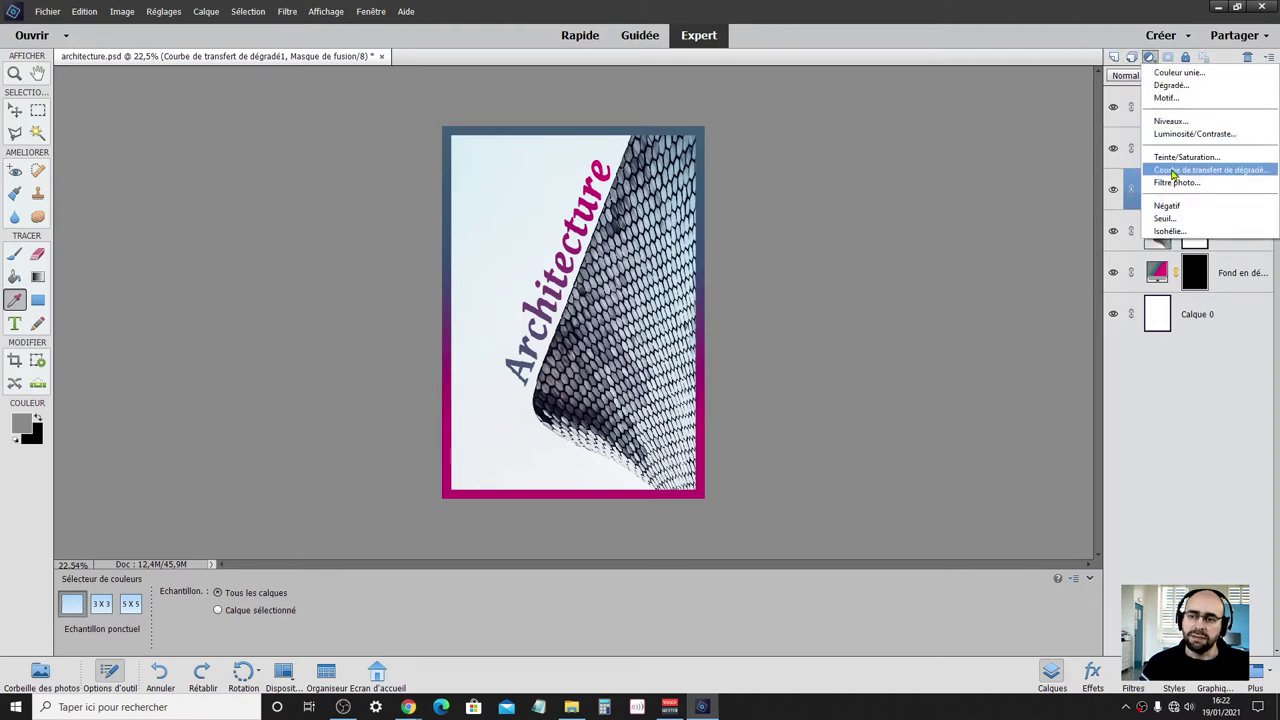
left_click(730, 305)
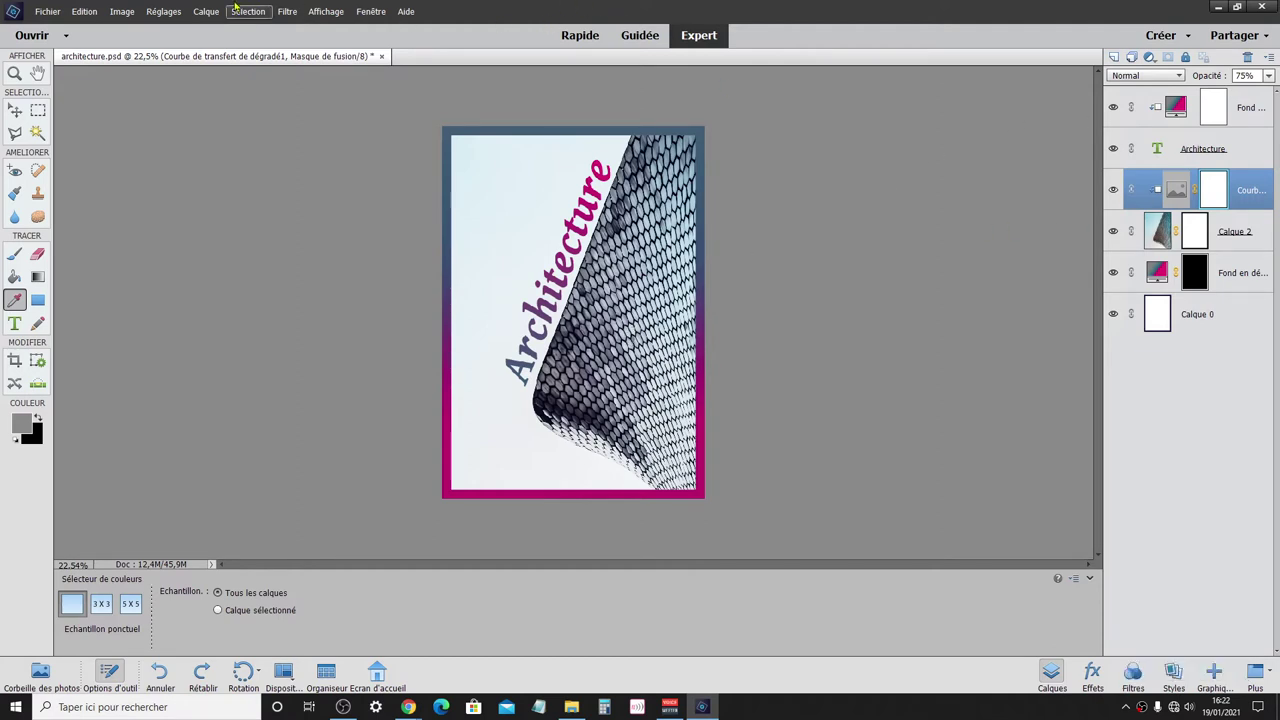
left_click(48, 12)
mouse_move(120, 27)
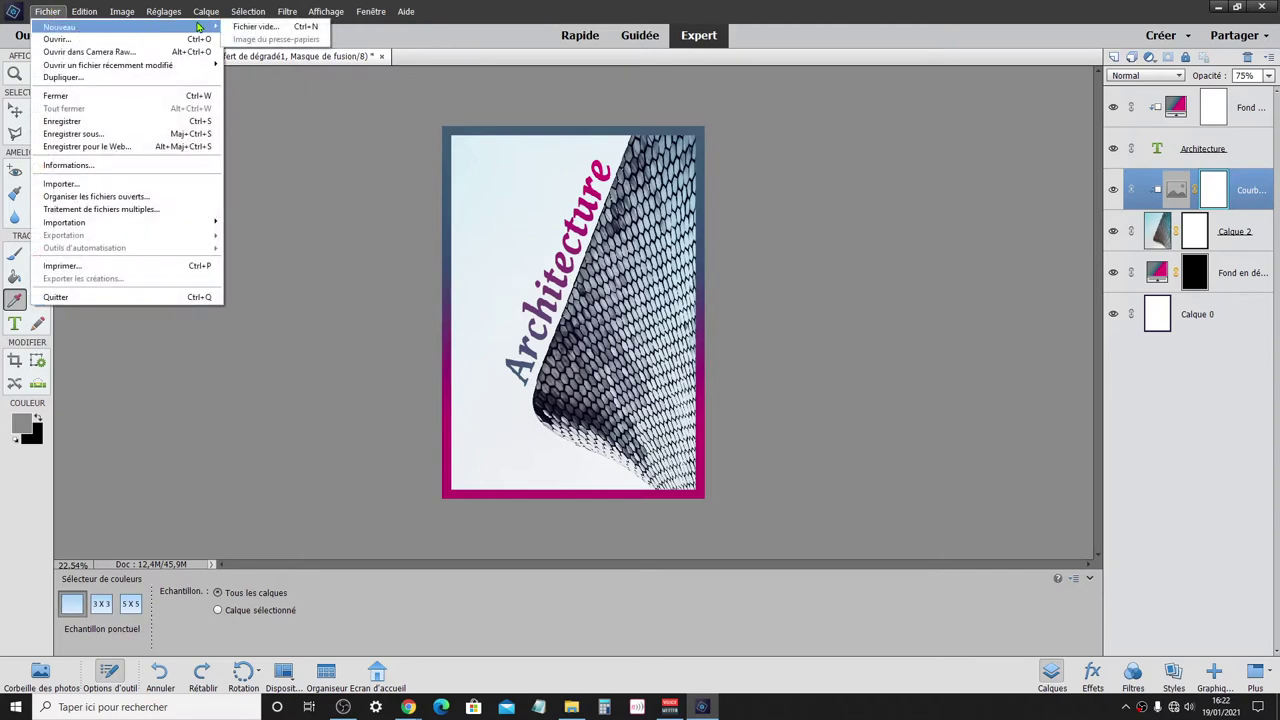
left_click(274, 26)
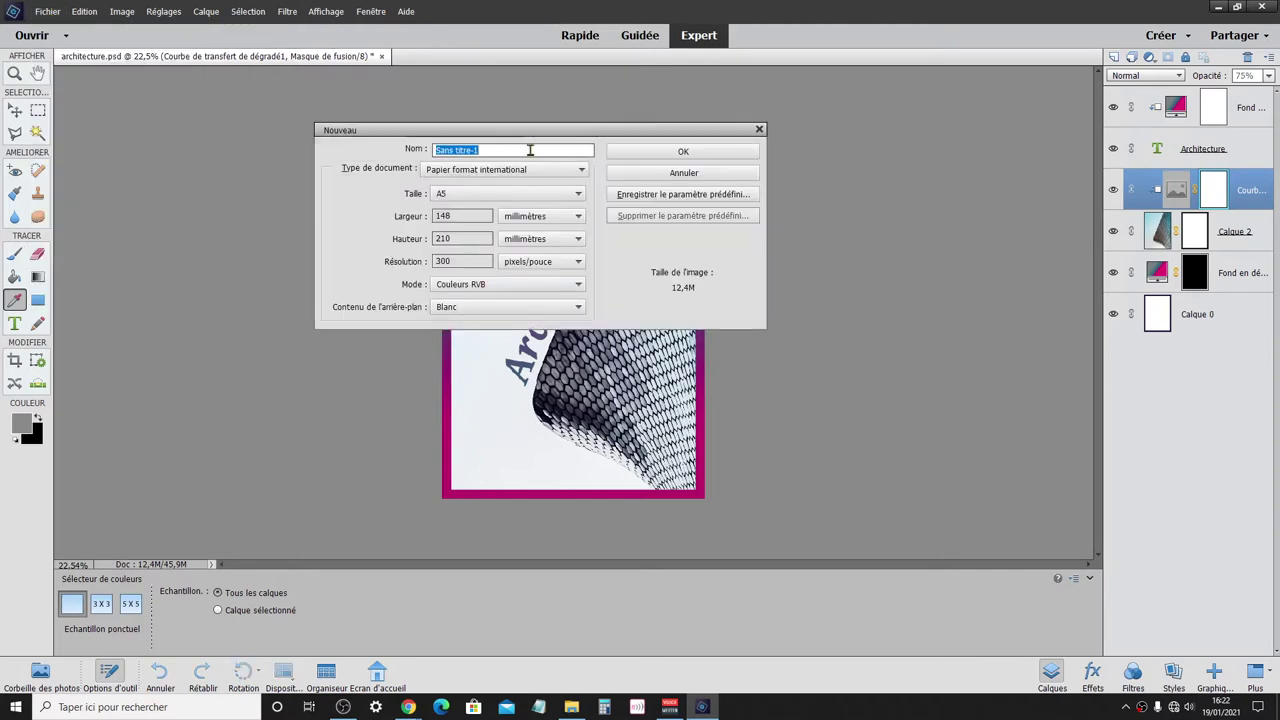
type("carte-ar")
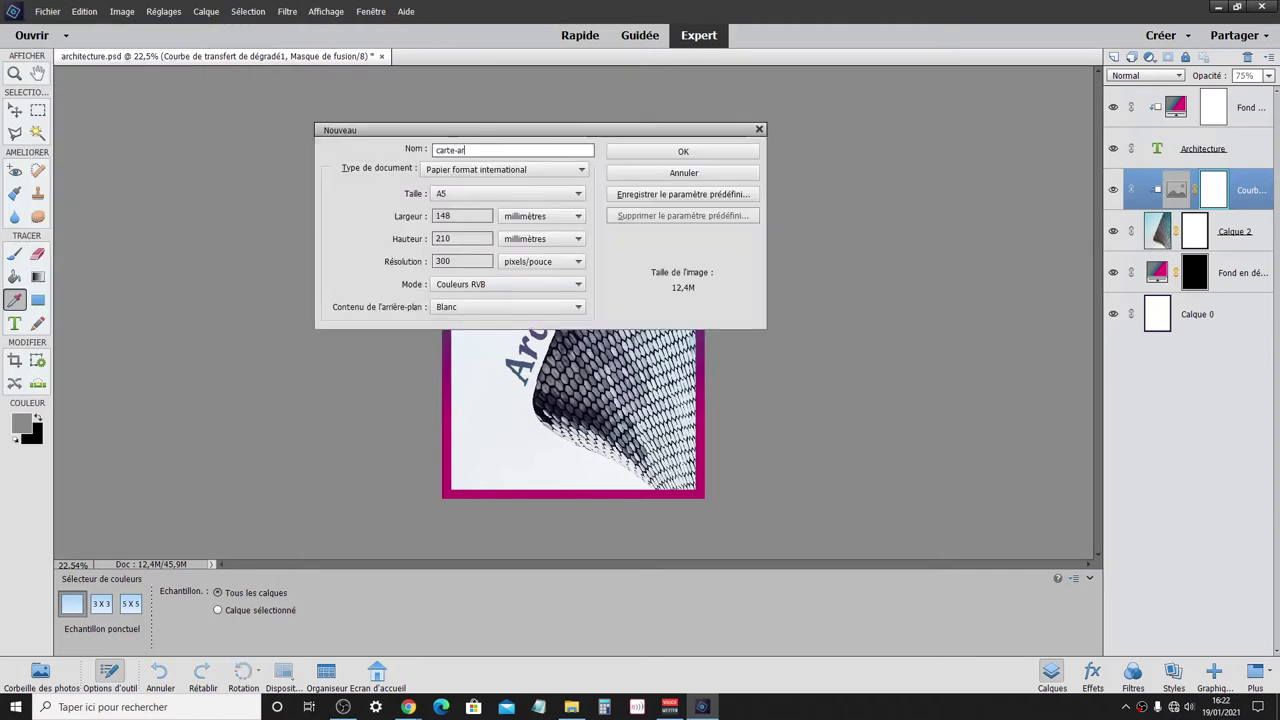
type("chitecture")
left_click(680, 152)
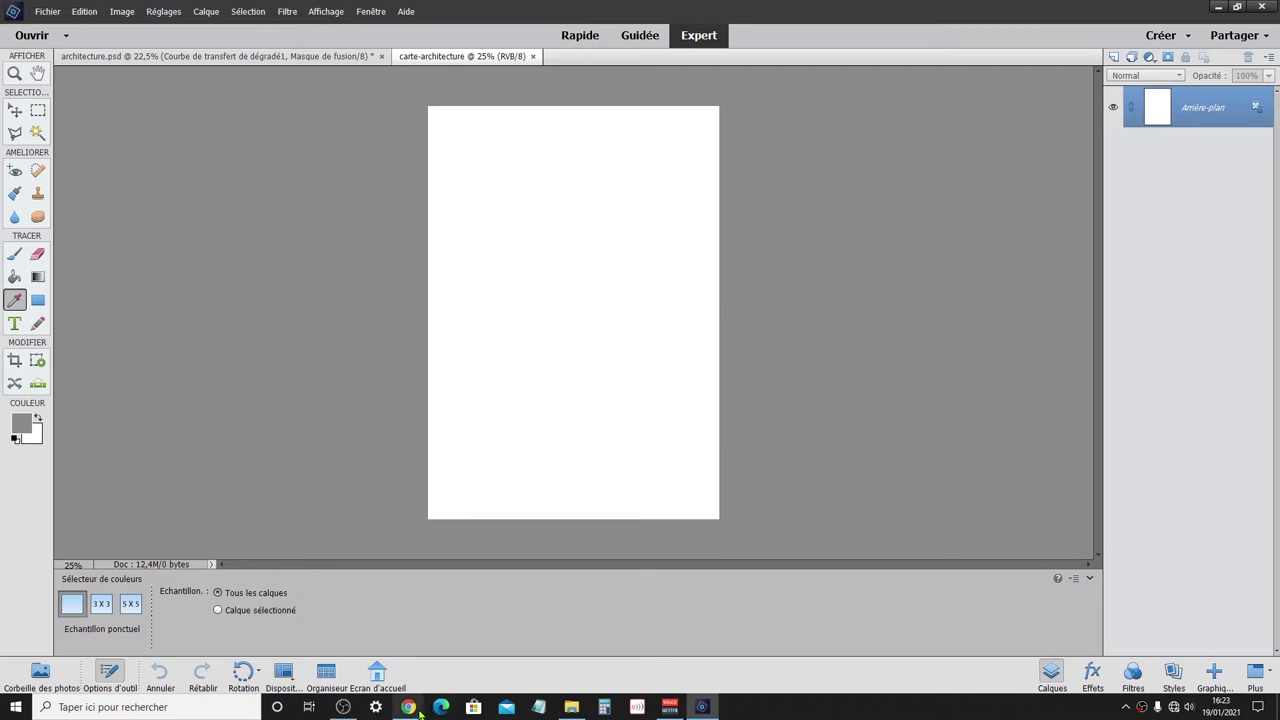
- Download the curved honeycomb-facade building photo from the Pexels architecture results as JPG
left_click(471, 647)
key("Escape")
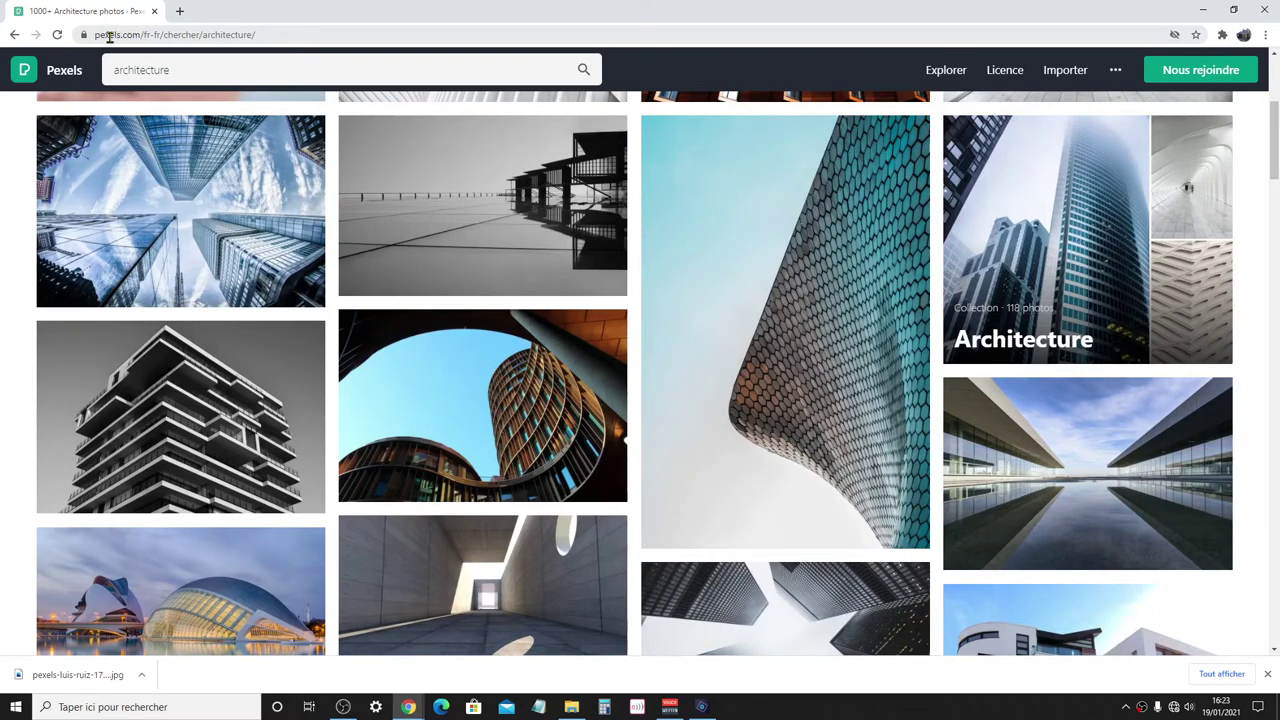
left_click(191, 68)
key("Escape")
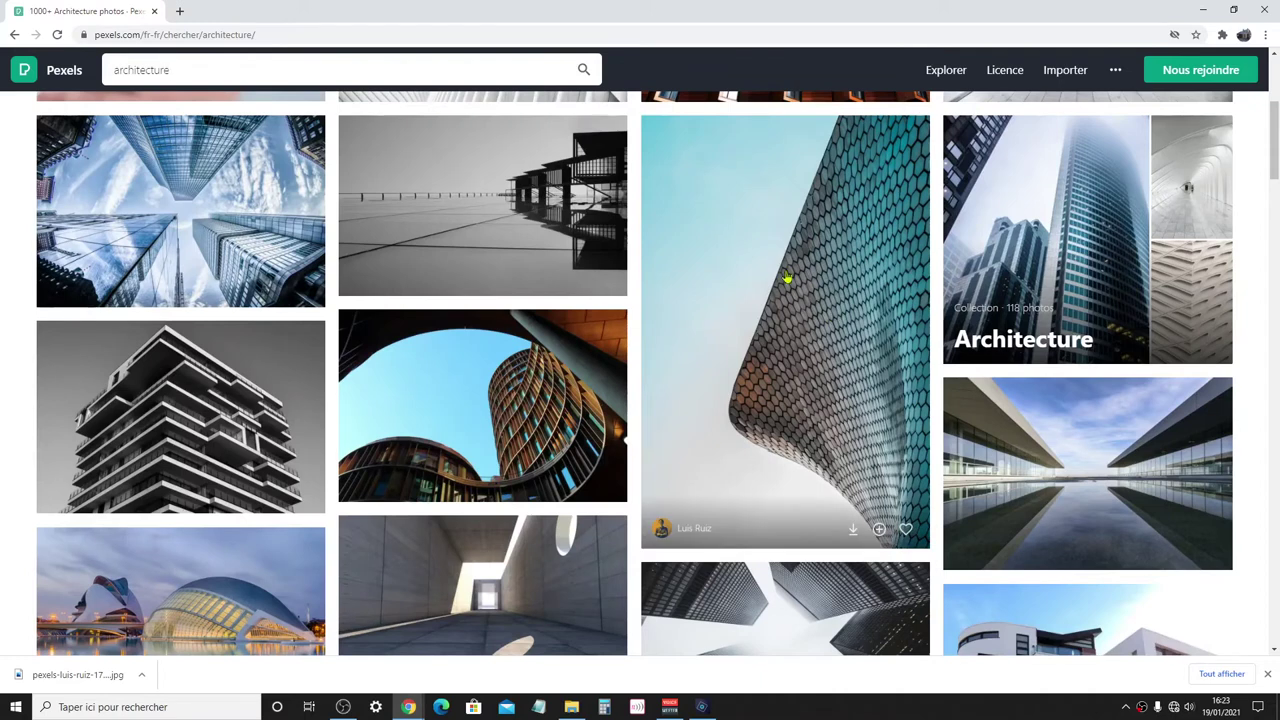
mouse_move(853, 533)
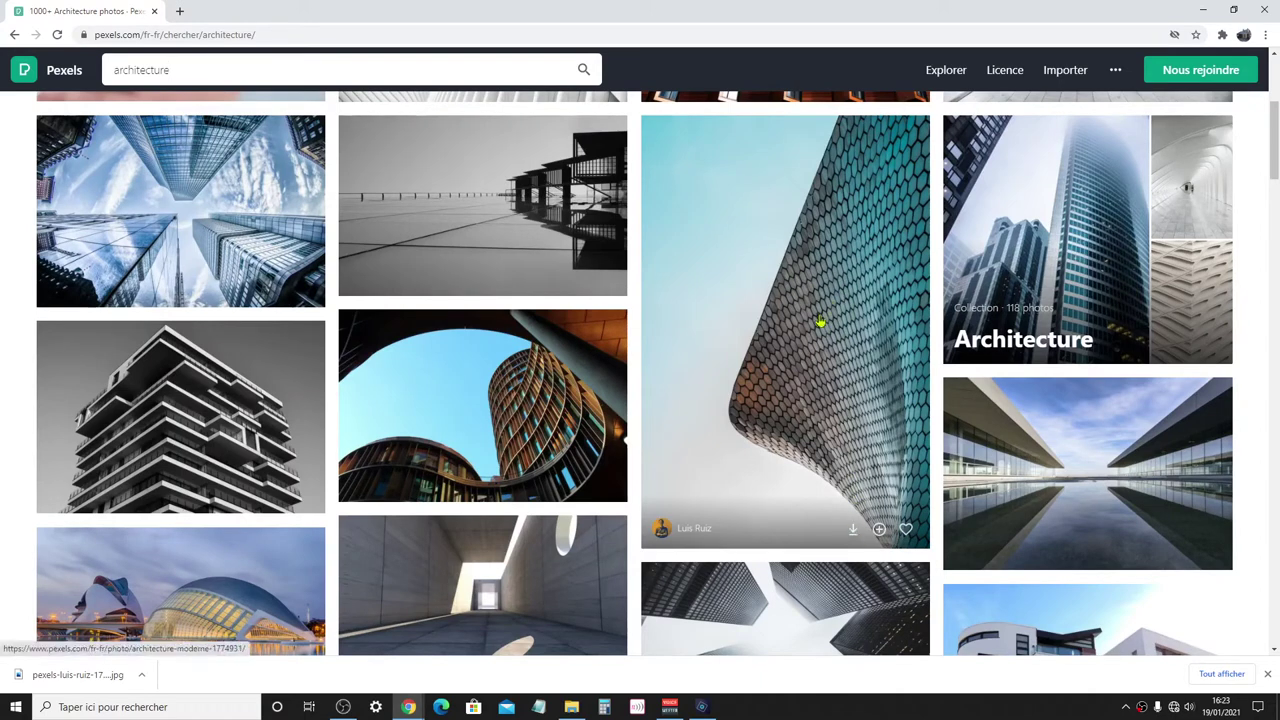
left_click(853, 531)
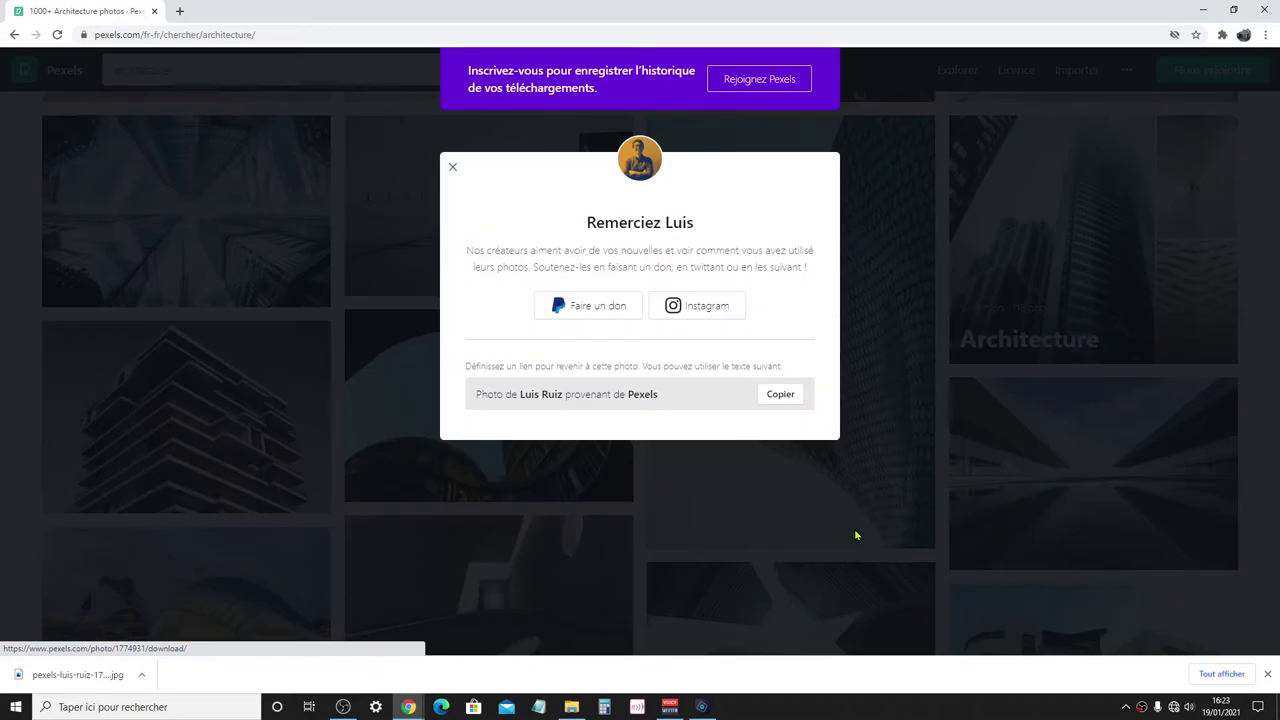
left_click(452, 167)
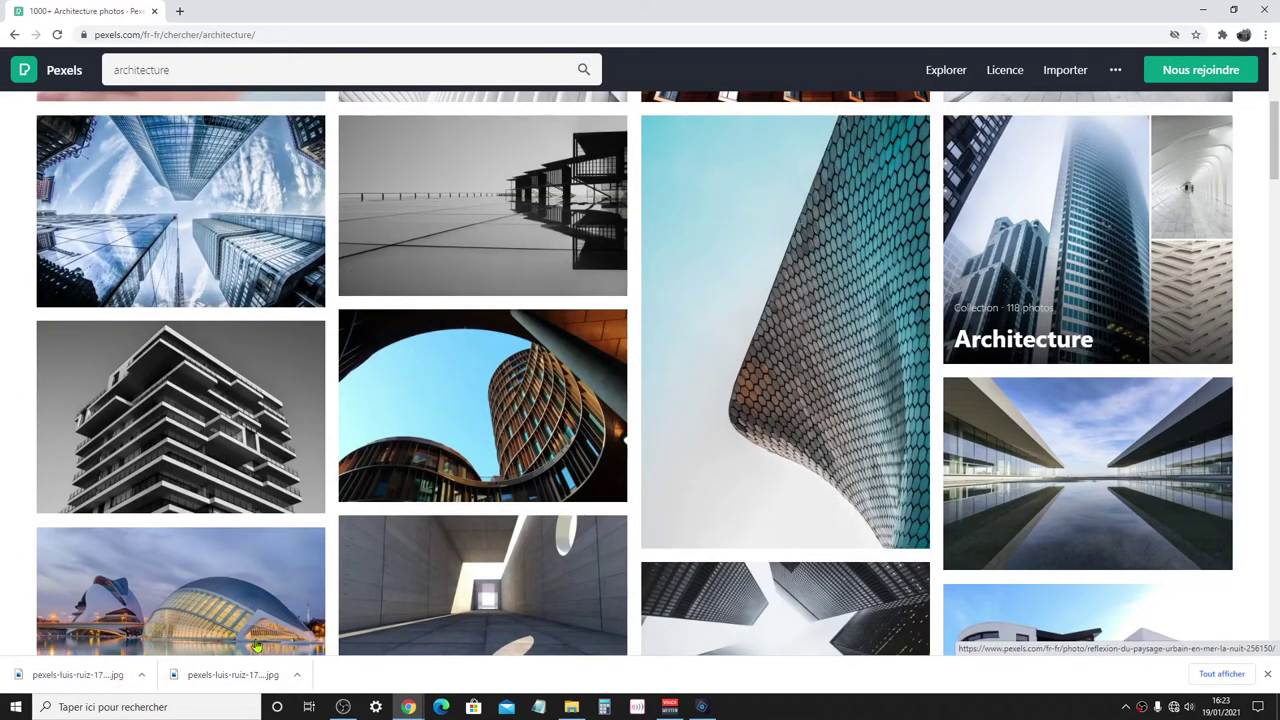
left_click(701, 707)
- Import the downloaded Pexels facade JPG and enlarge it to cover the whole card
left_click(47, 11)
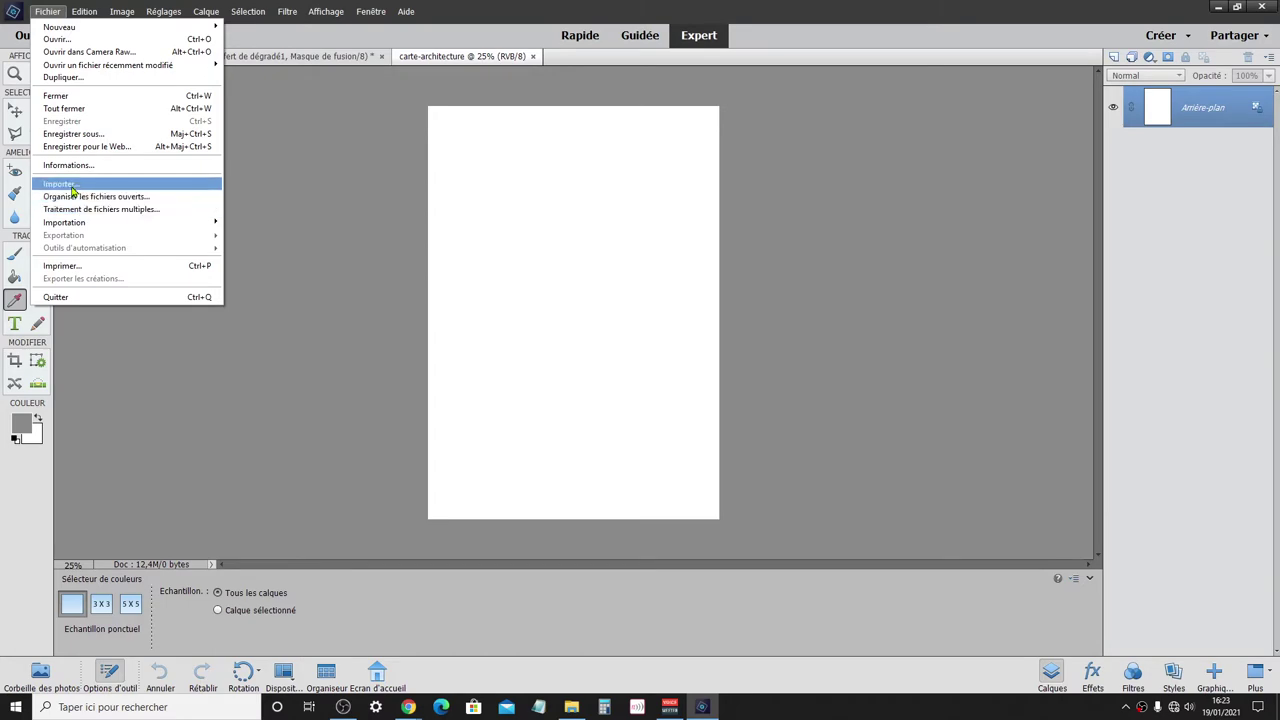
left_click(72, 186)
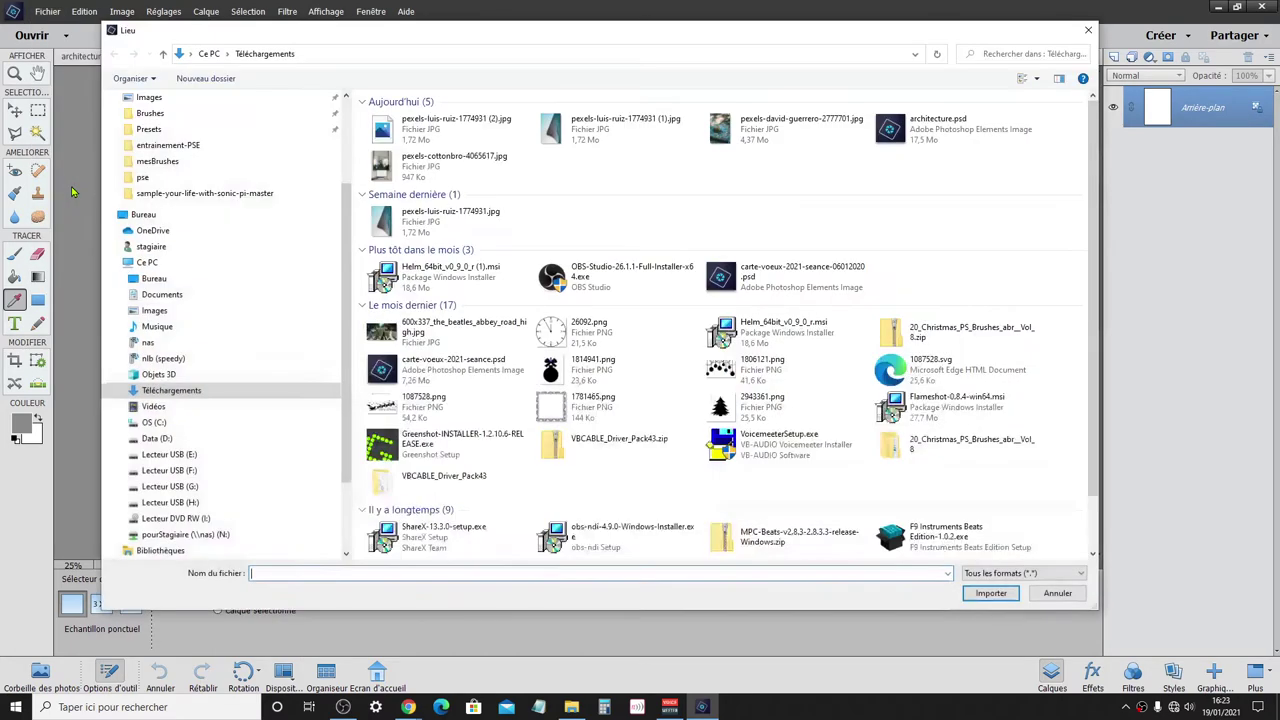
left_click(440, 222)
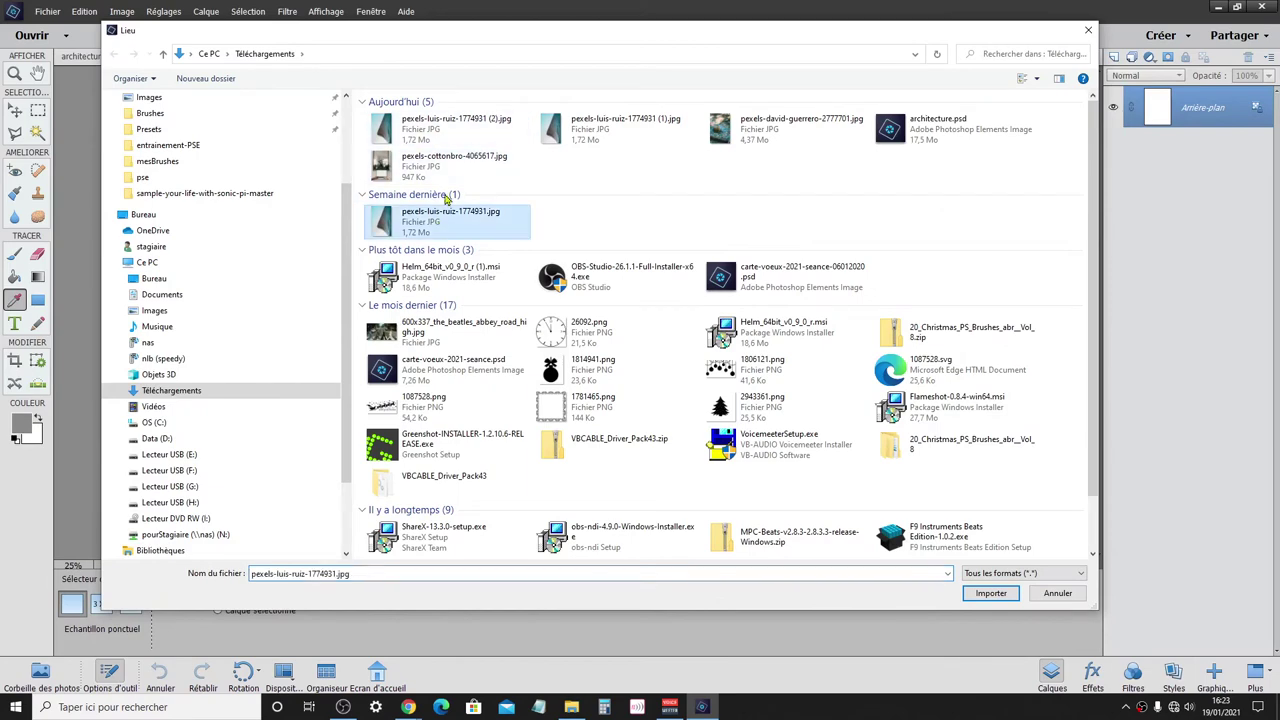
left_click(437, 128)
left_click(440, 222)
double_click(450, 224)
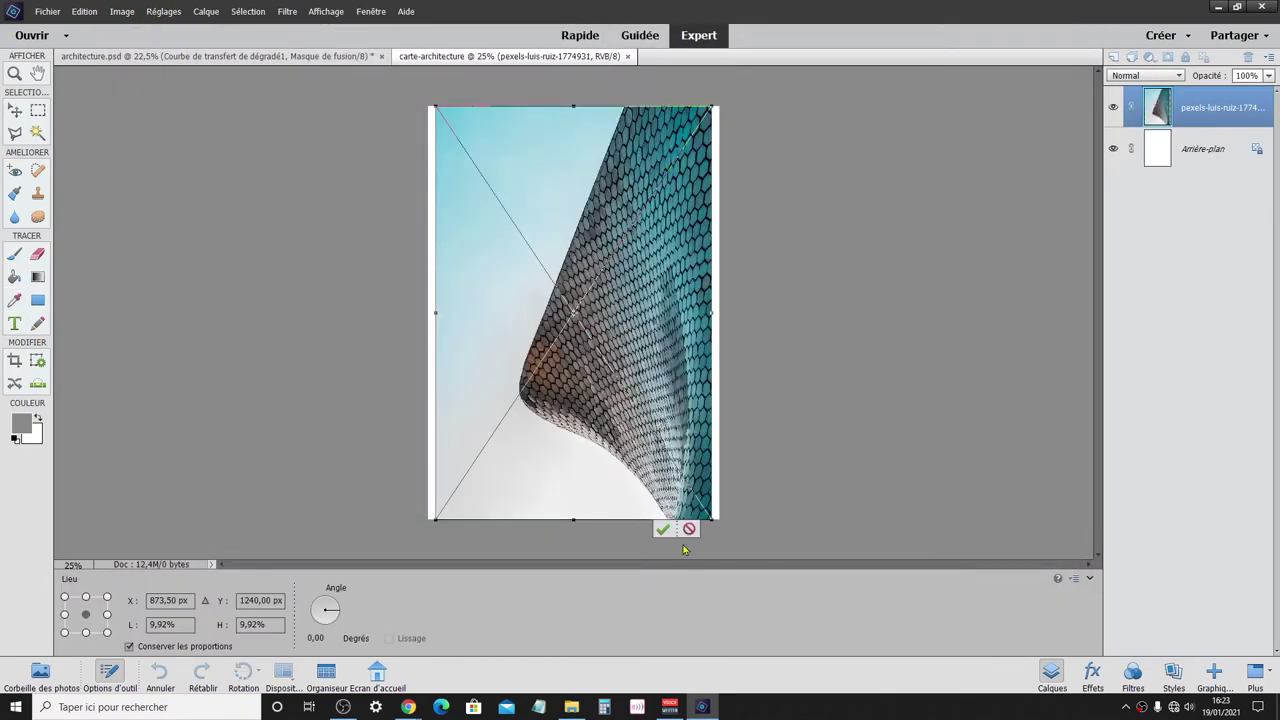
left_click_drag(713, 104, 724, 88)
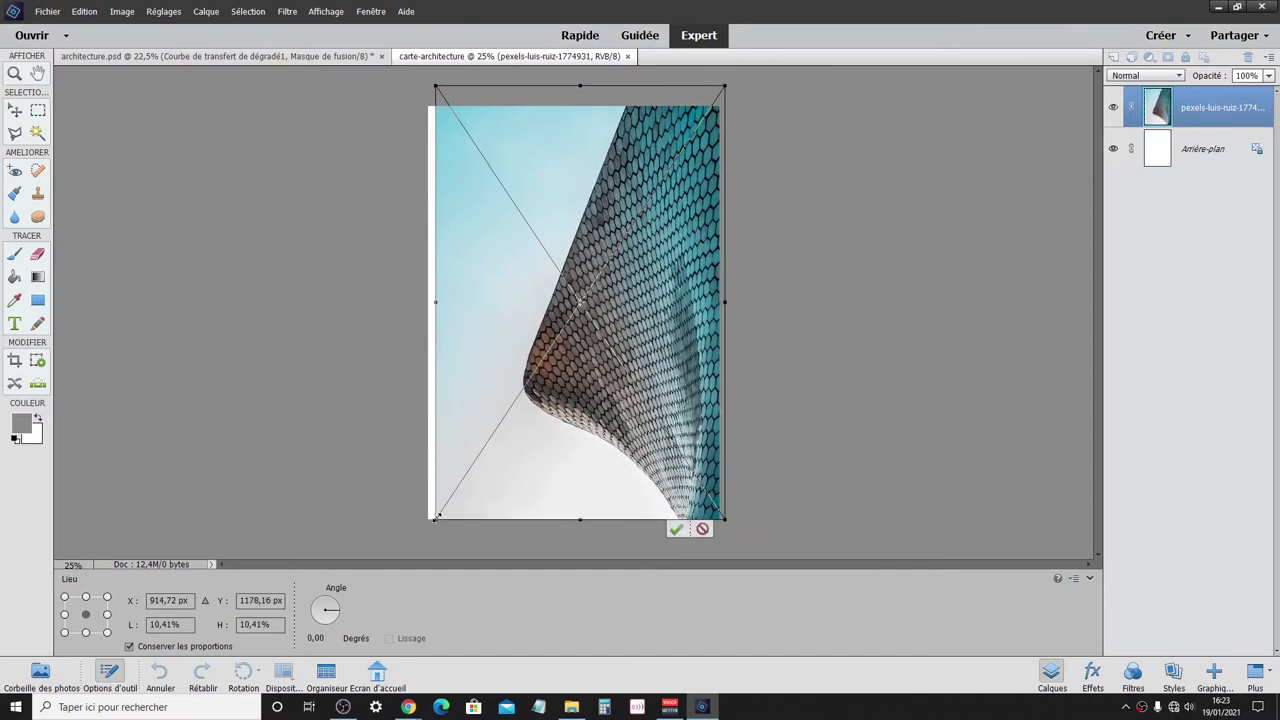
left_click_drag(436, 517, 407, 557)
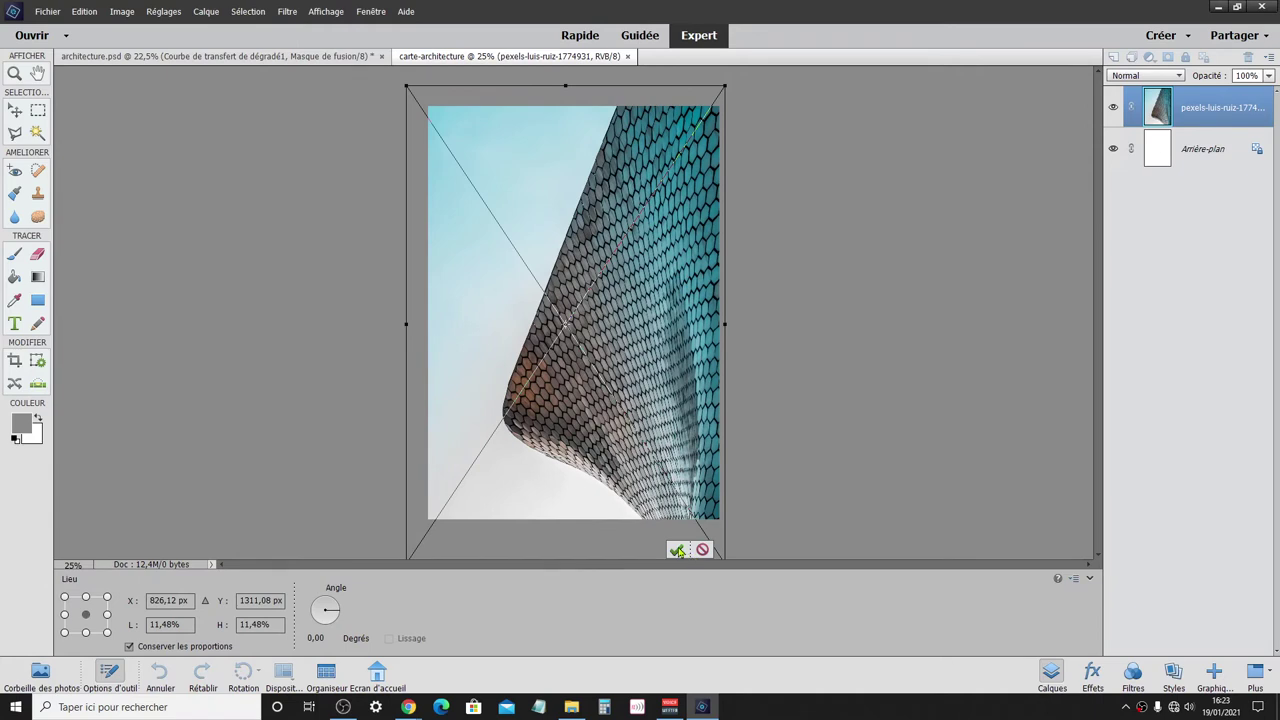
left_click(677, 551)
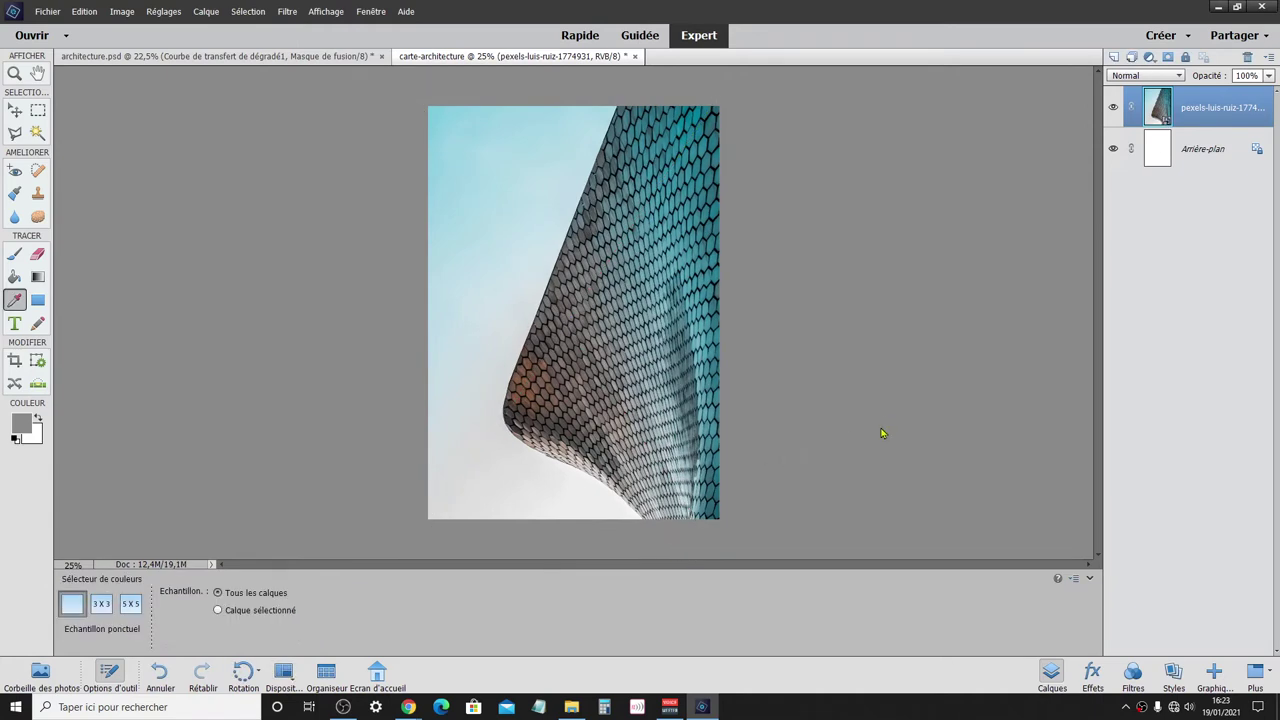
- Simplify the facade photo layer into pixels, briefly comparing with architecture.psd
right_click(1189, 104)
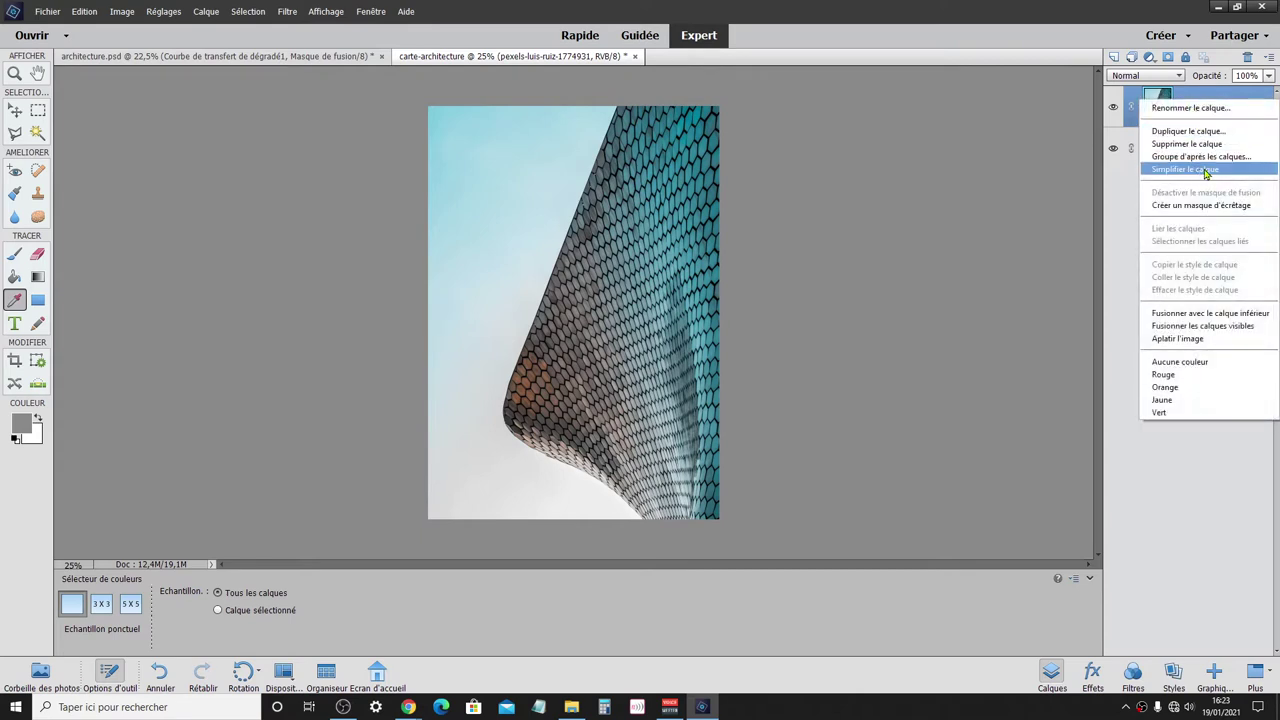
left_click(1206, 171)
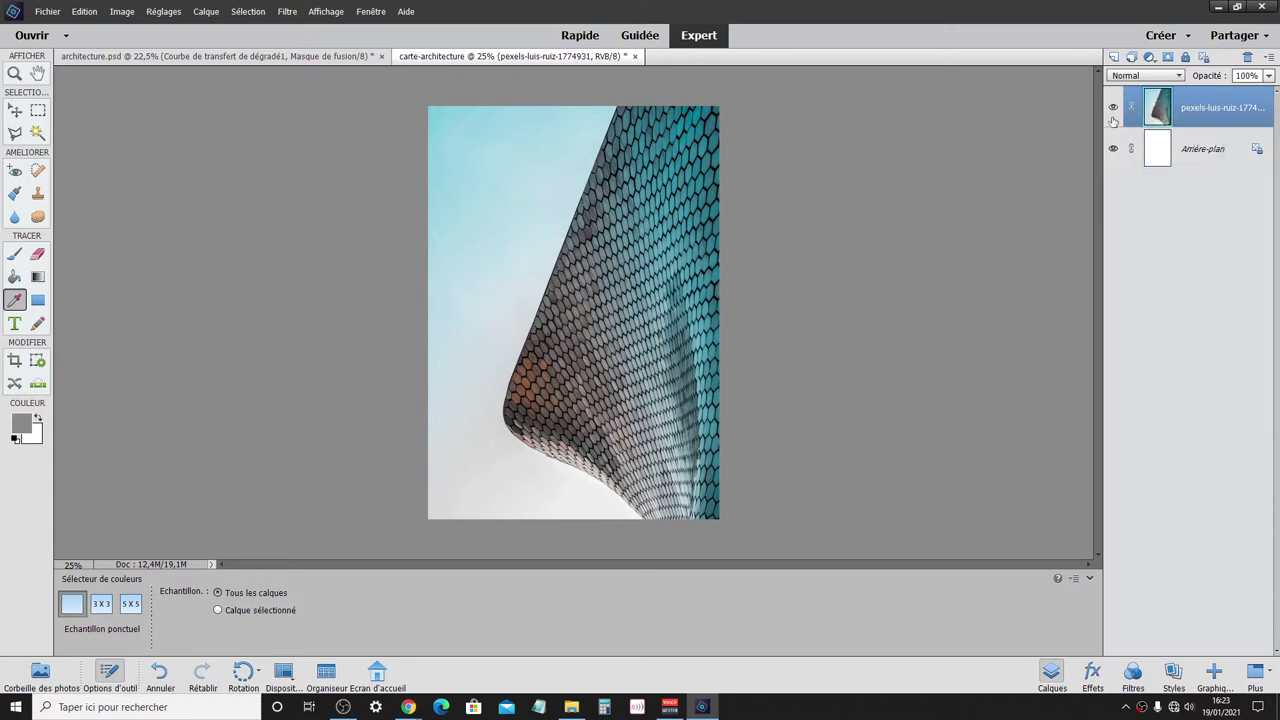
left_click(272, 57)
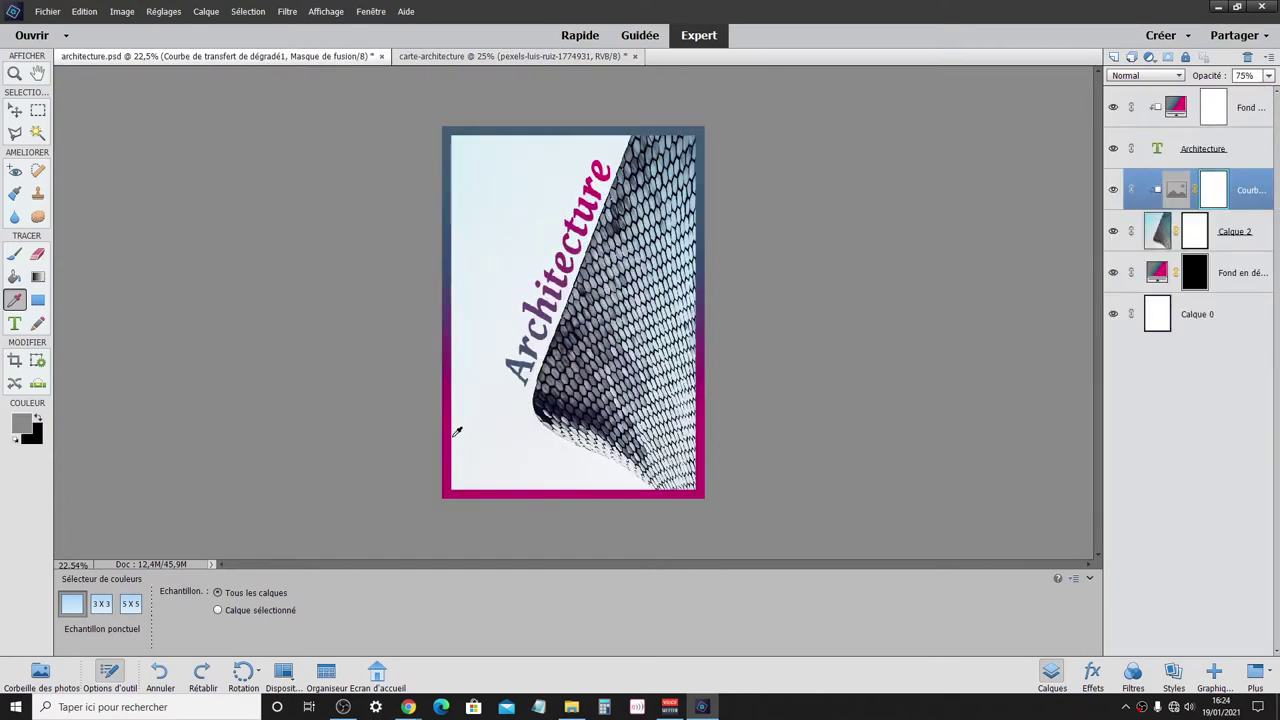
left_click(448, 58)
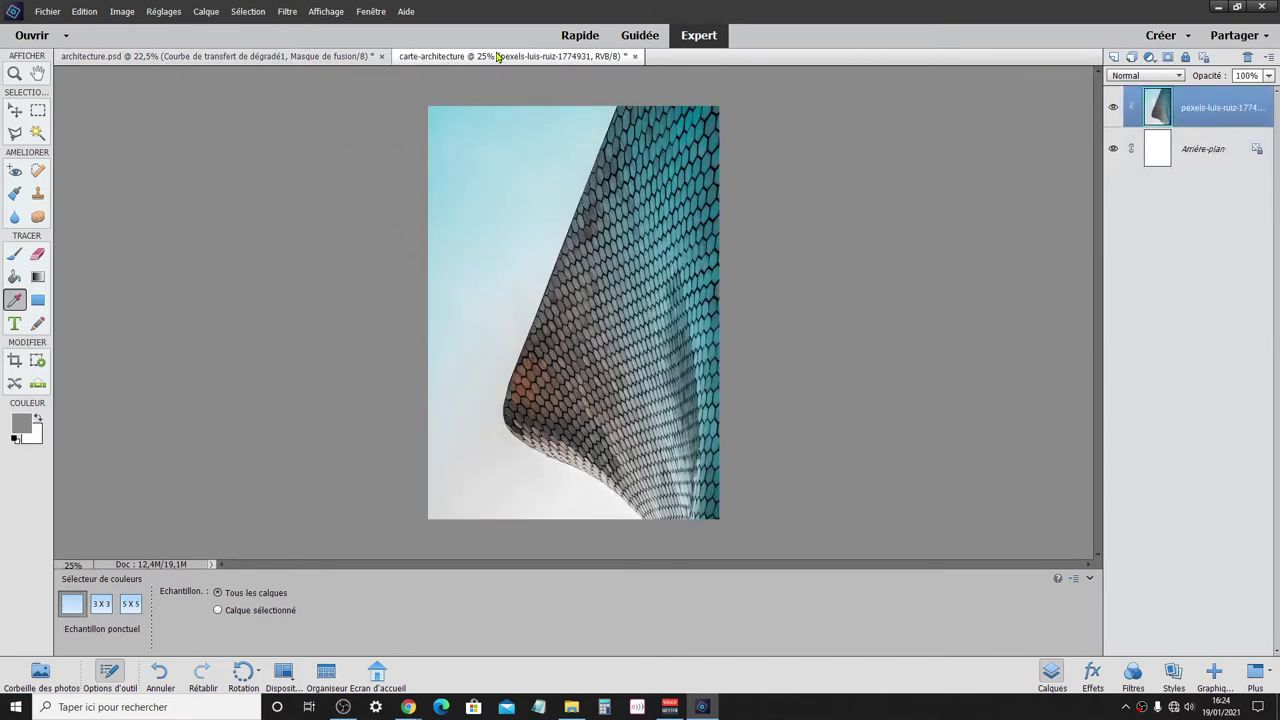
- Shrink the canvas to 13,8 × 20 cm, accepting that the photo gets cropped
left_click(122, 12)
mouse_move(147, 90)
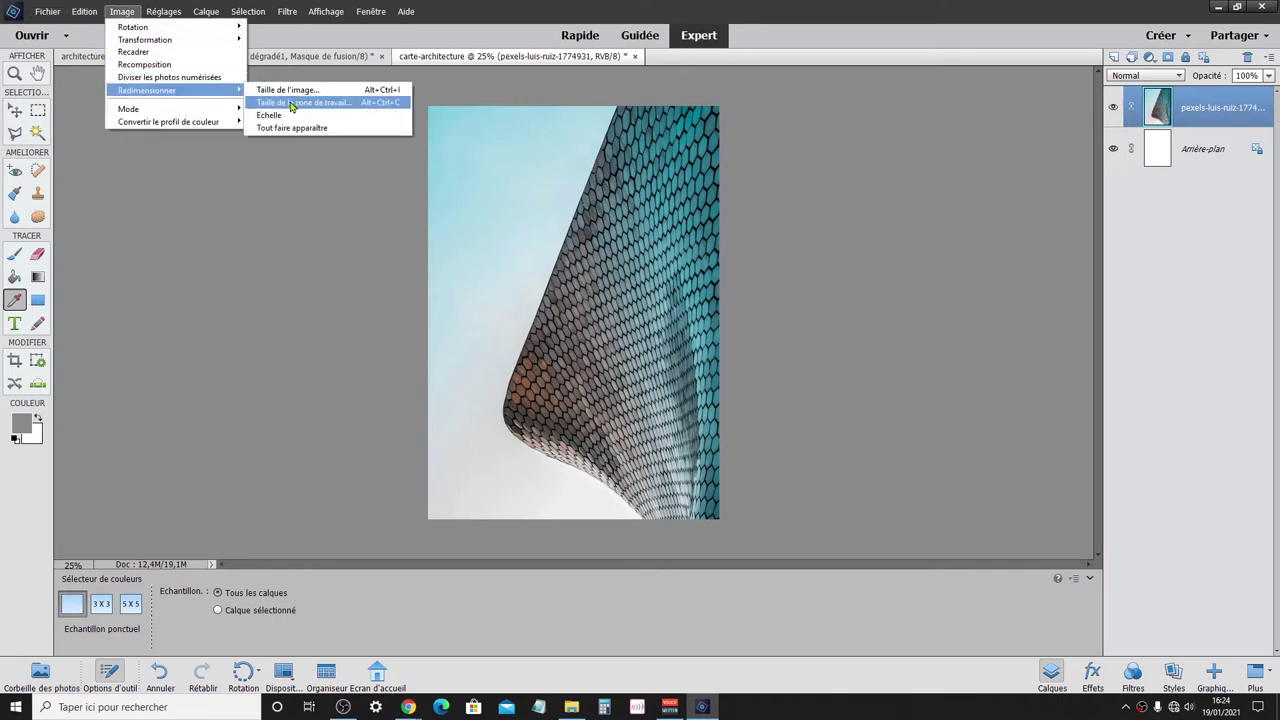
left_click(292, 104)
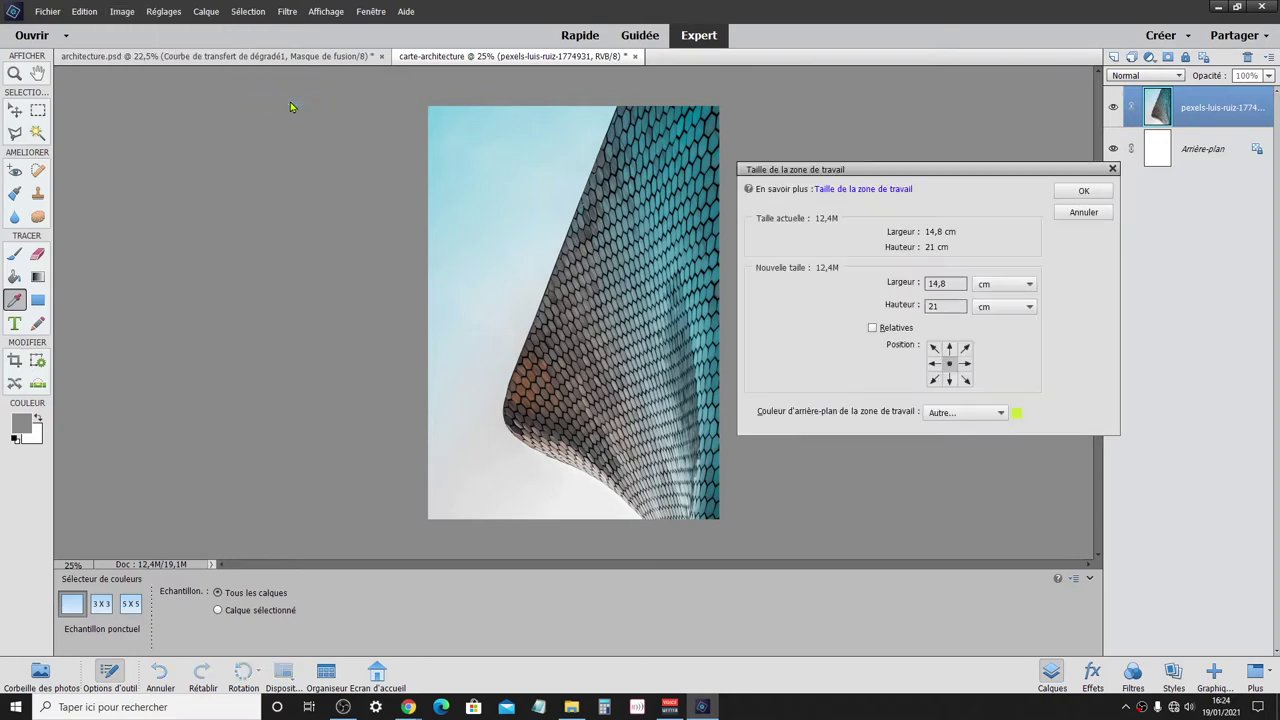
left_click(932, 284)
key("Delete")
type("3")
left_click(935, 305)
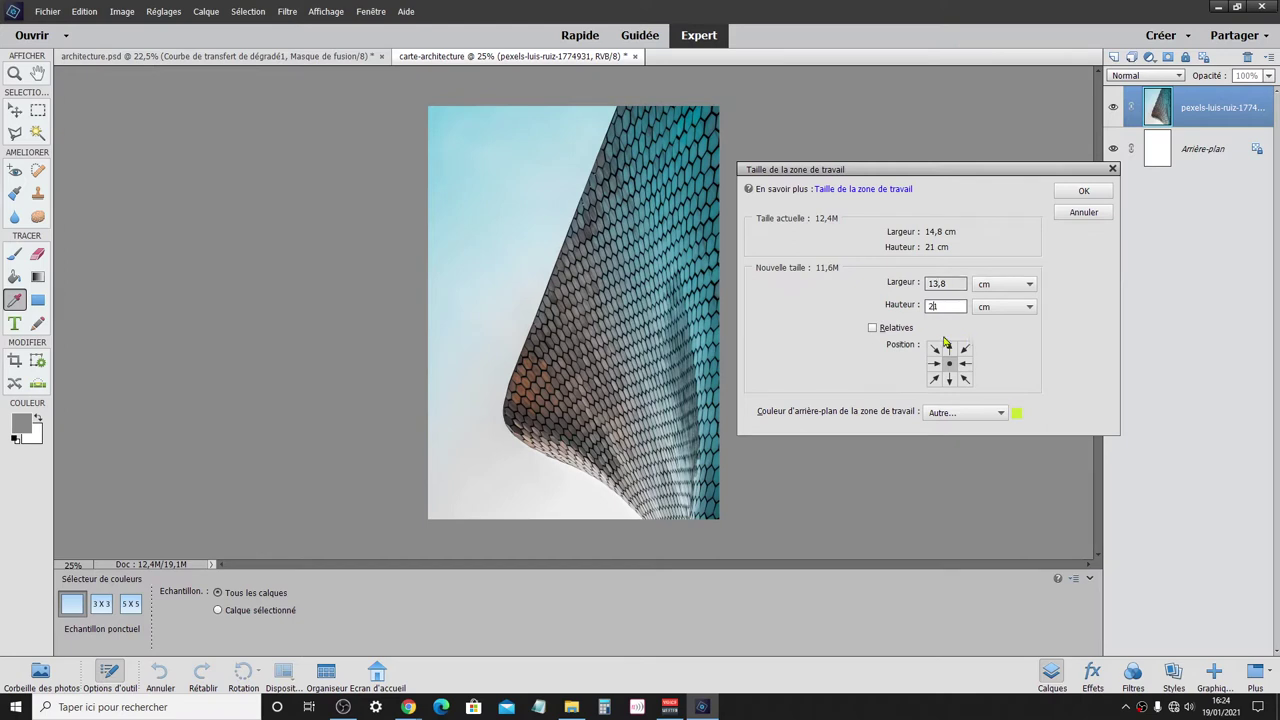
key("Delete")
type("0")
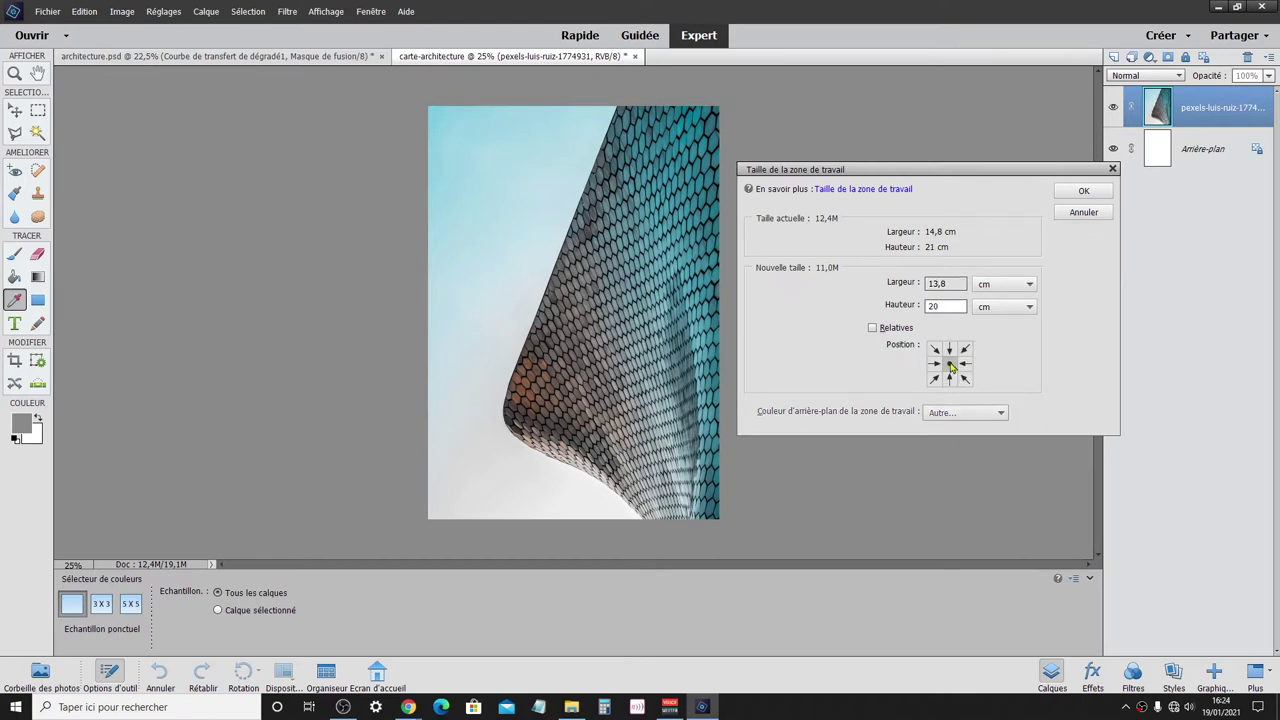
left_click(1068, 195)
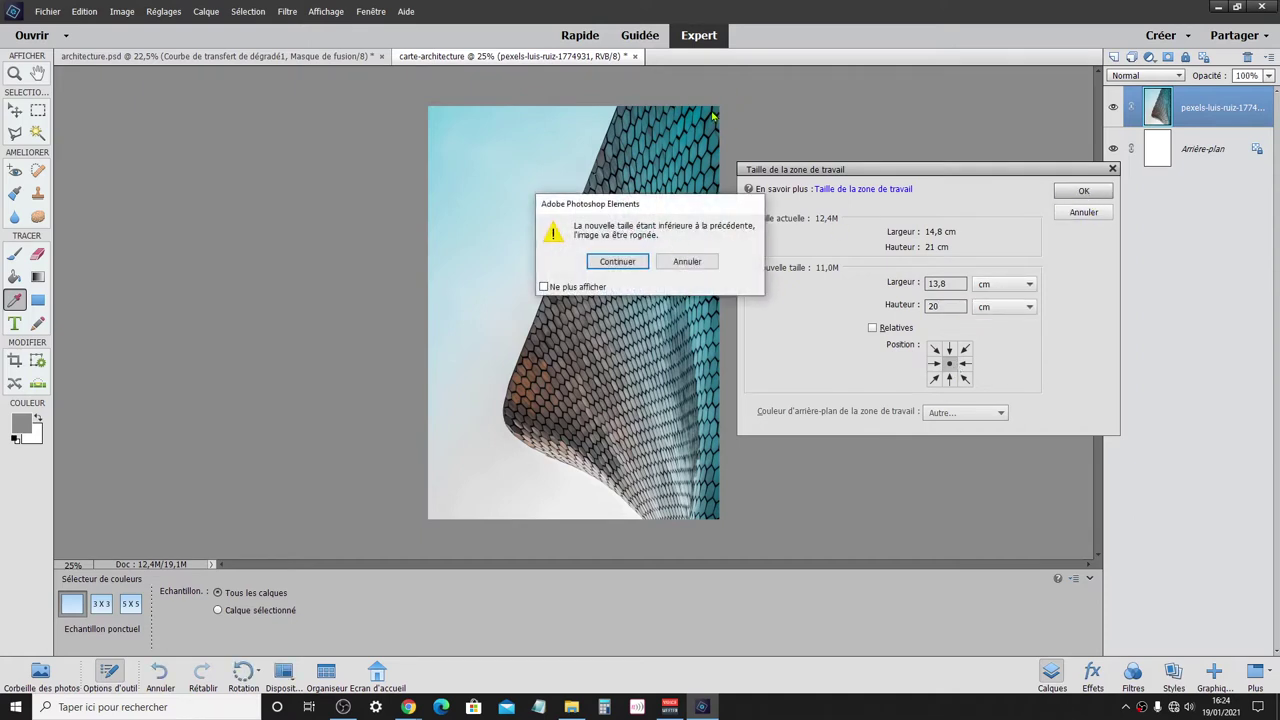
left_click(617, 262)
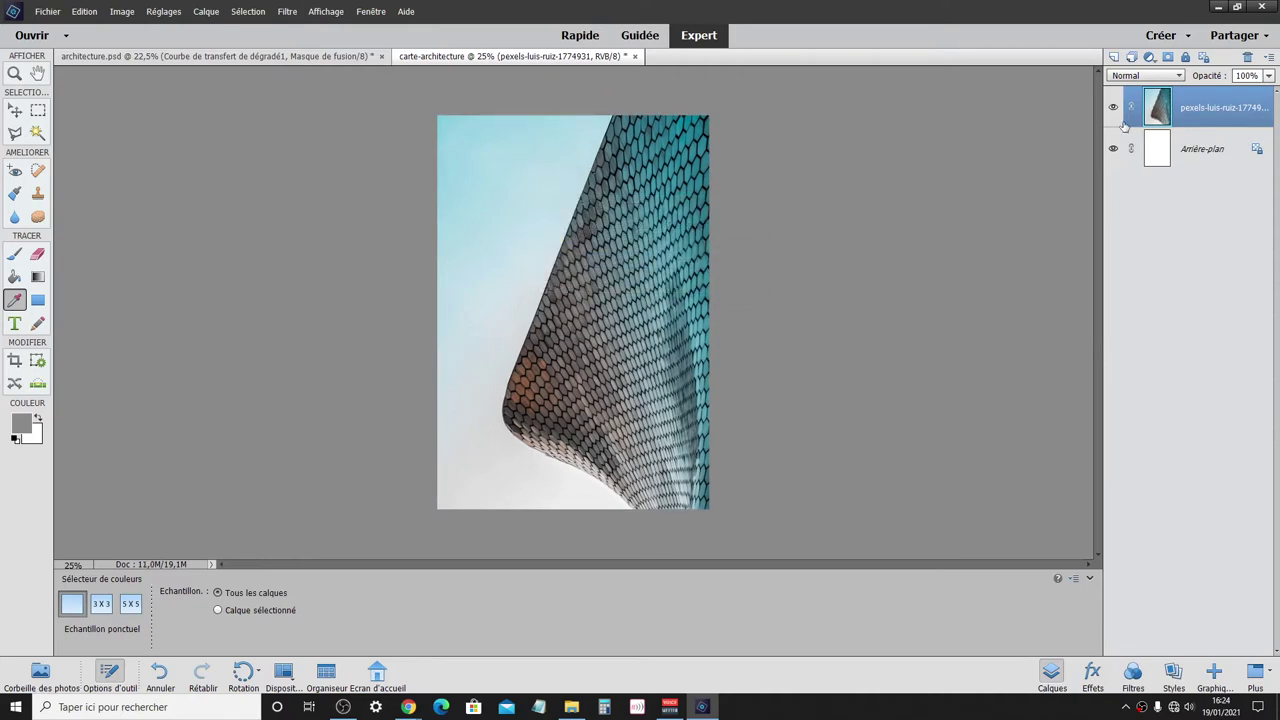
- Nudge the building photo layer with Free Transform to realign it within the canvas
left_click(1158, 153)
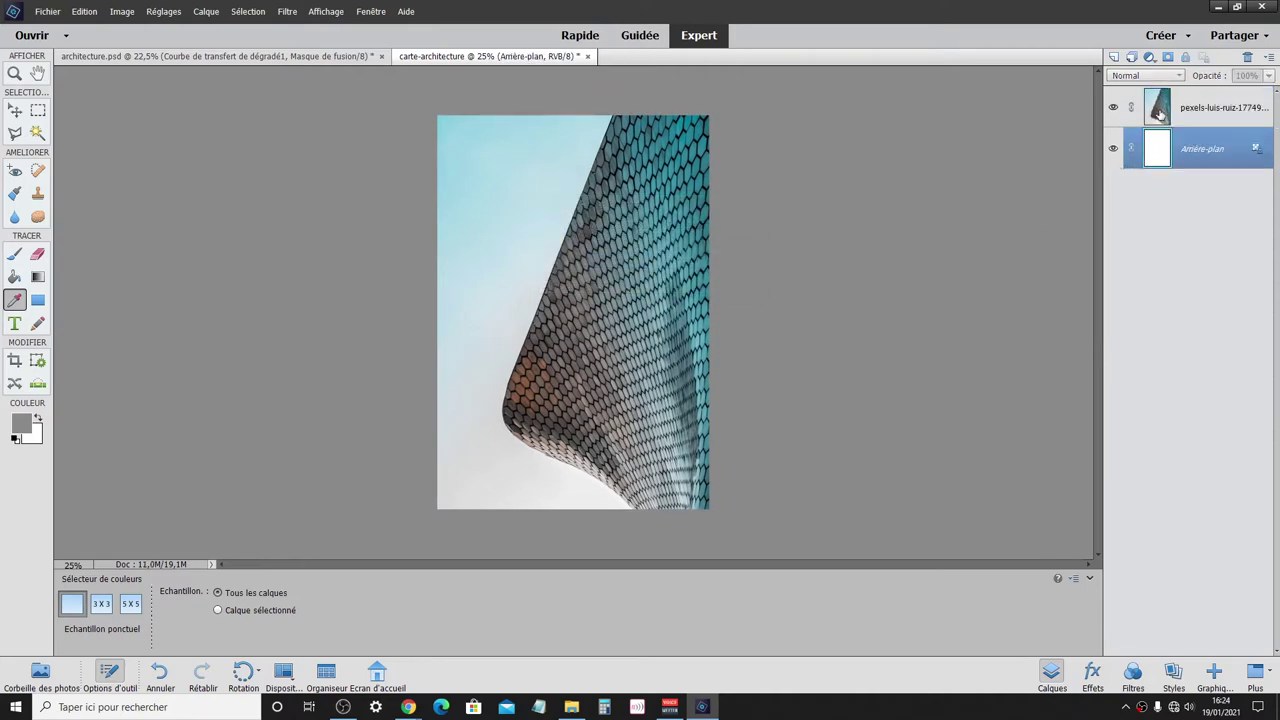
left_click(1157, 115)
key("ctrl+t")
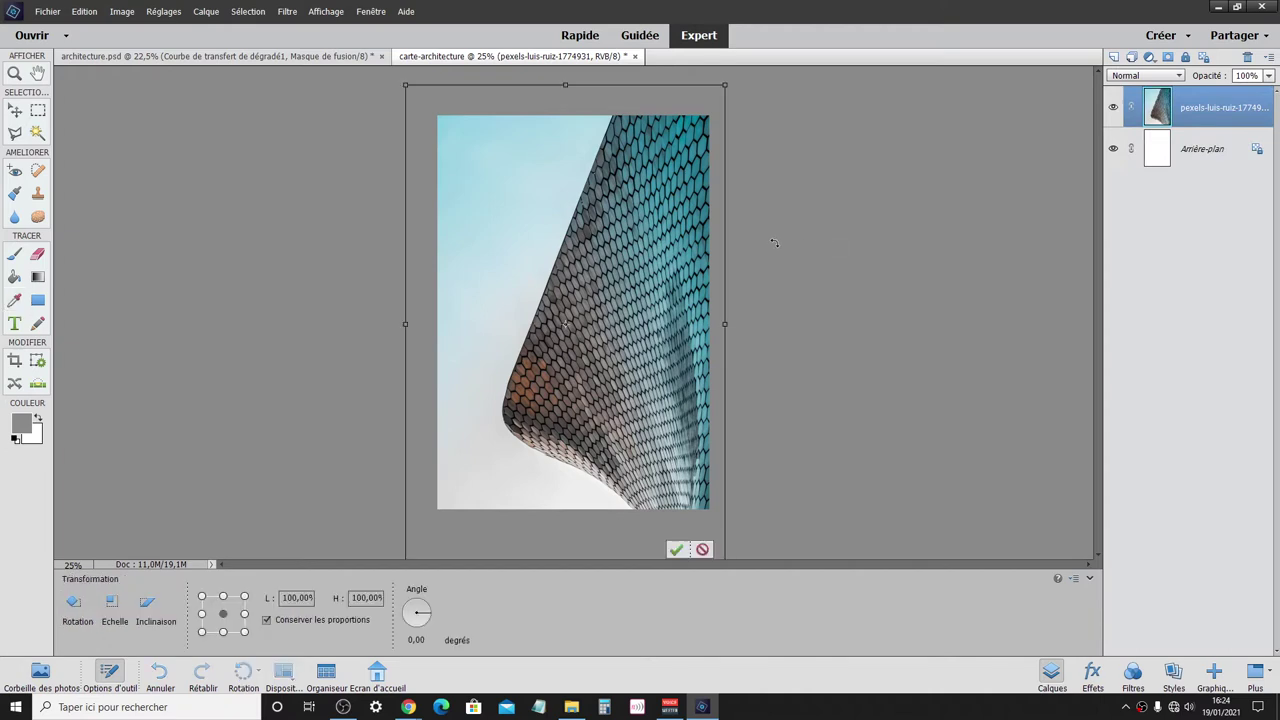
left_click_drag(694, 323, 670, 352)
left_click(682, 549)
key("i")
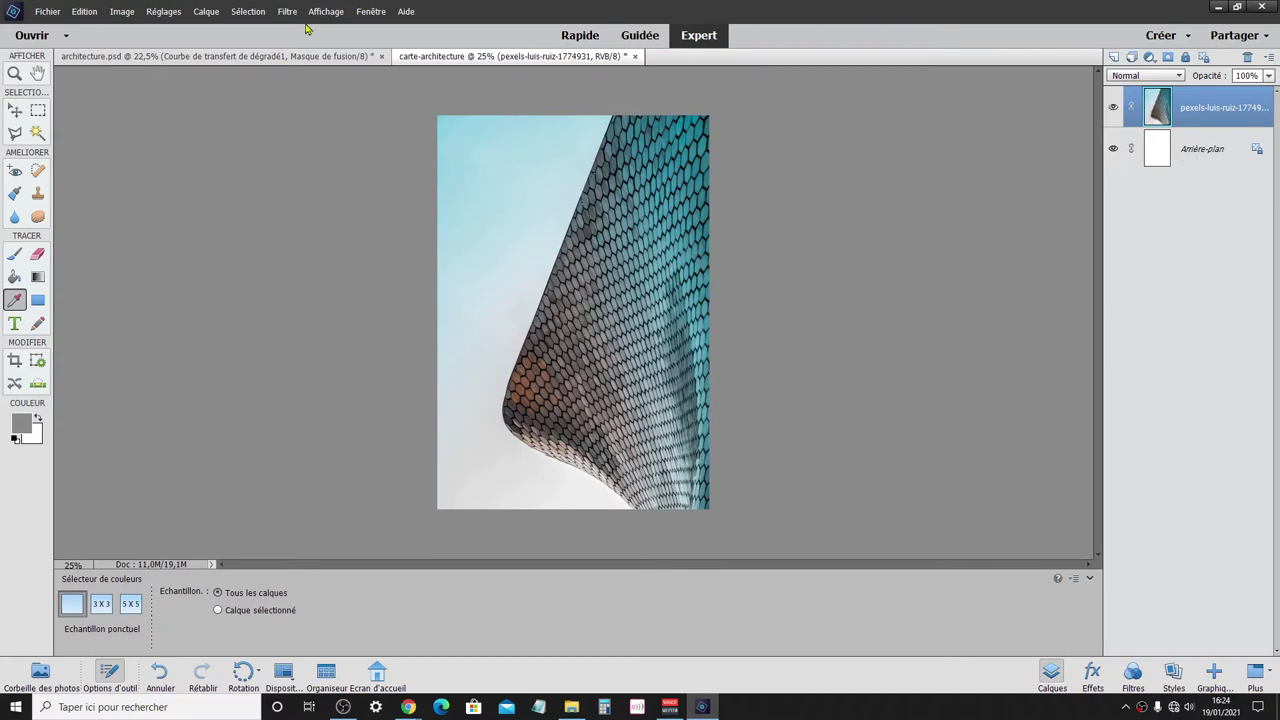
left_click(84, 11)
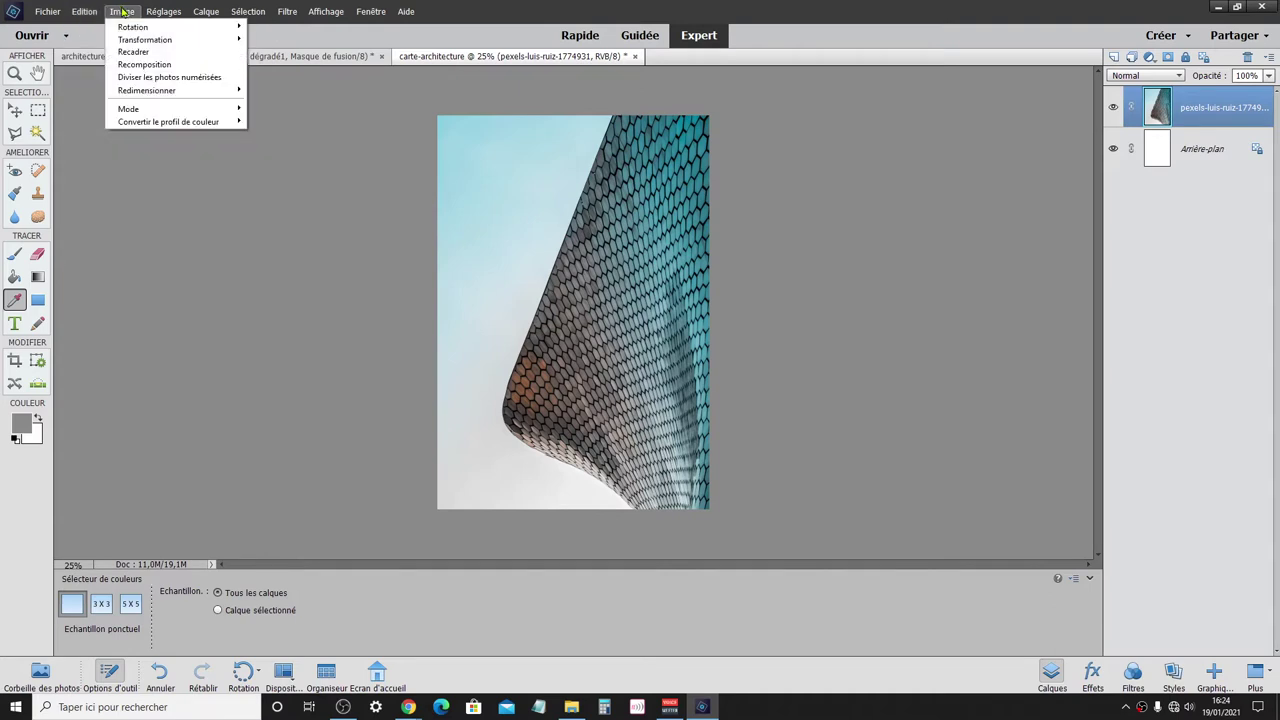
mouse_move(146, 90)
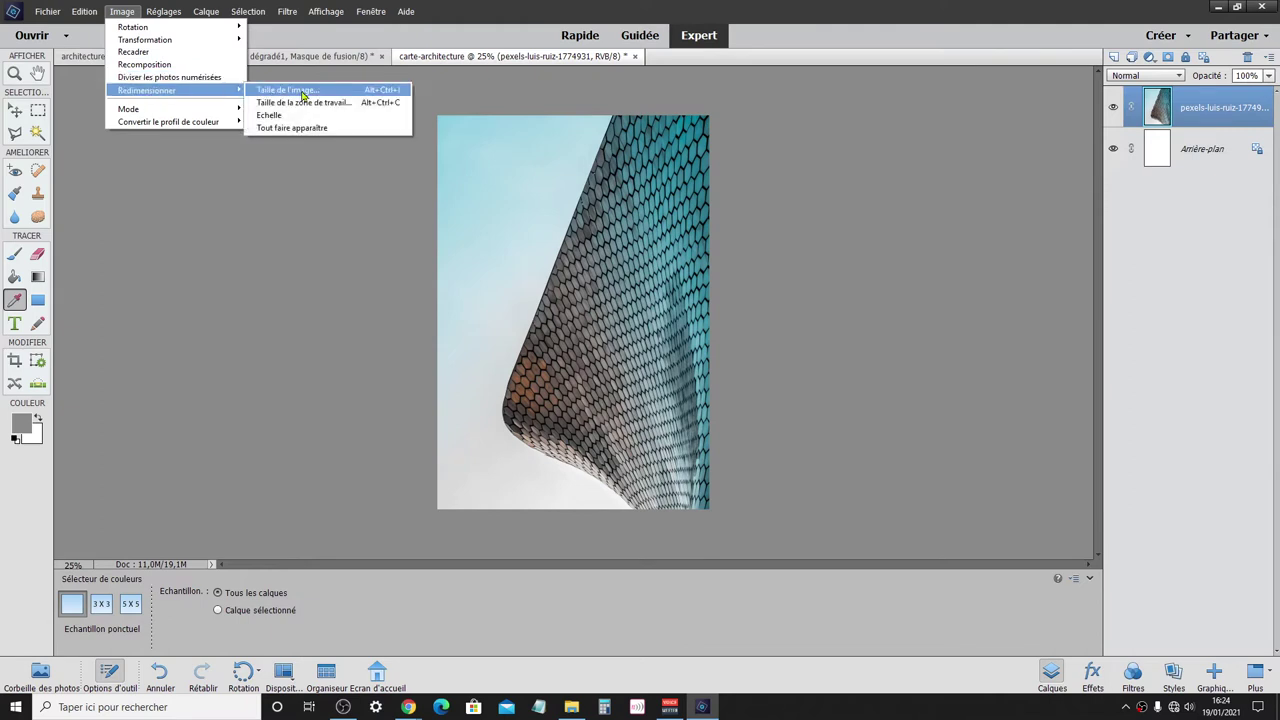
- Set the new canvas size to 14,8 cm wide by 21 cm high
left_click(305, 100)
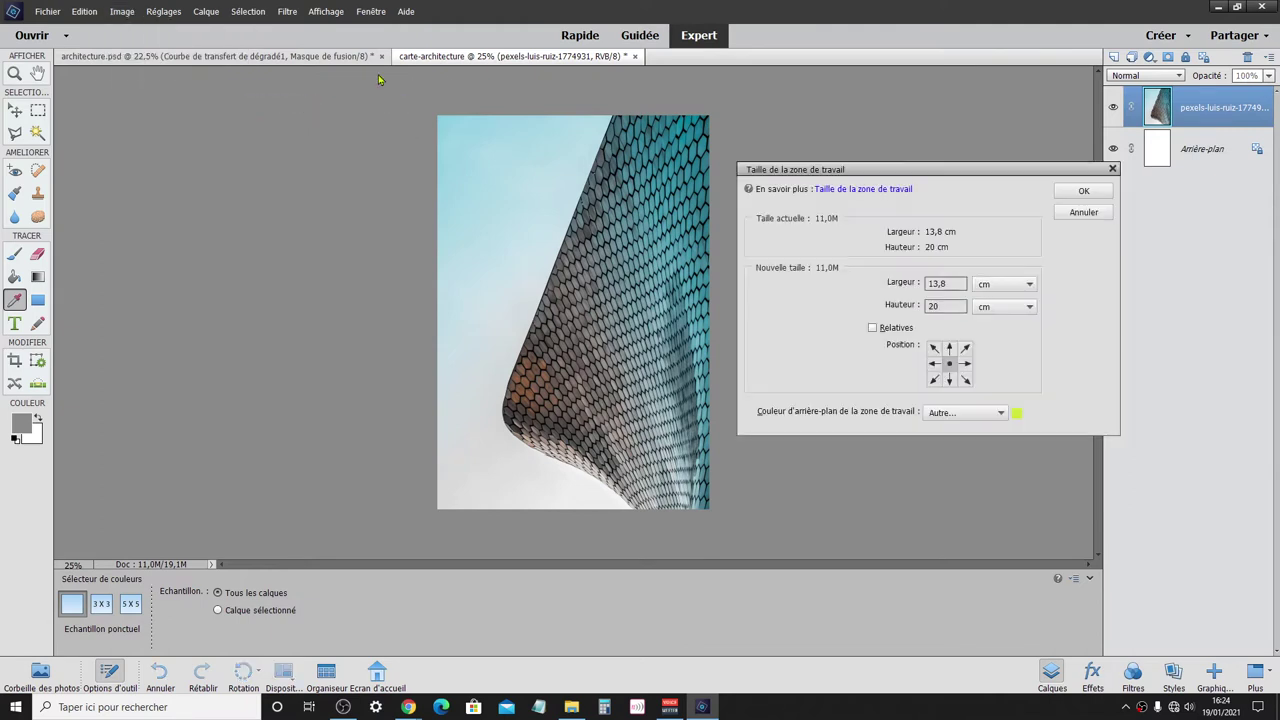
left_click(931, 284)
key("Delete")
type("4")
left_click(951, 313)
key("BackSpace")
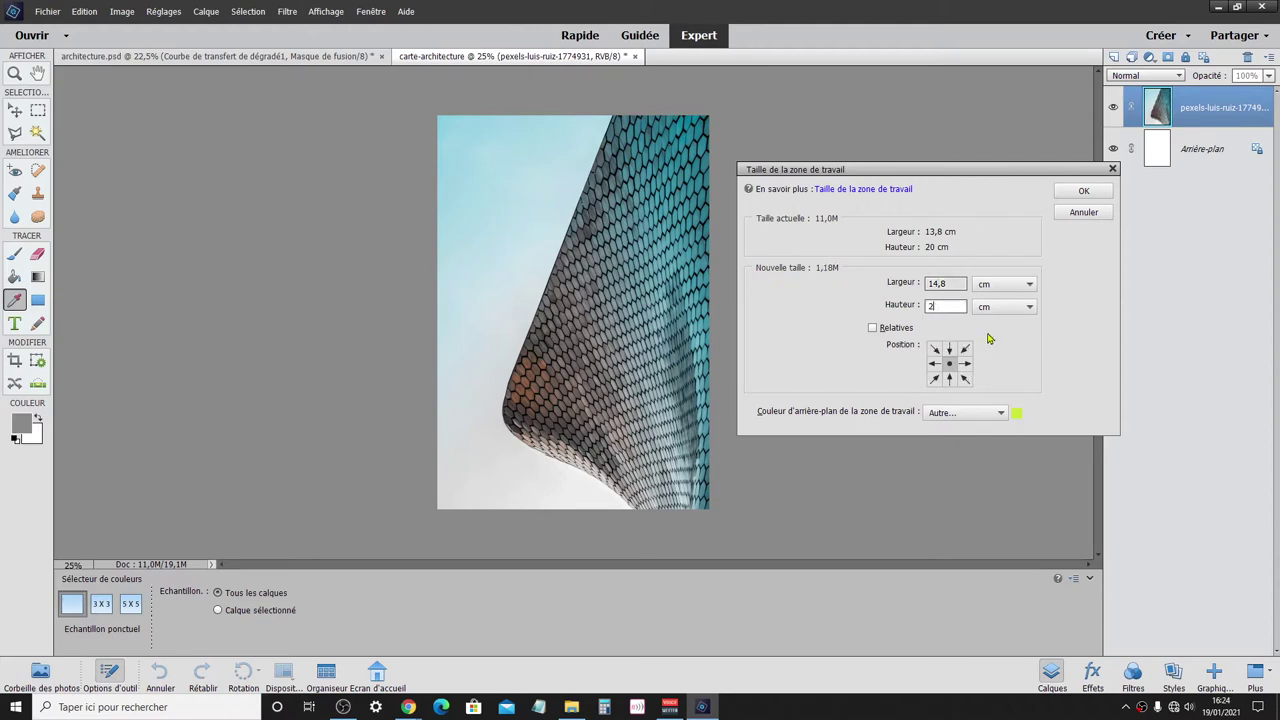
type("1")
- Choose orange as the canvas extension colour and apply the enlarged size
left_click(1020, 418)
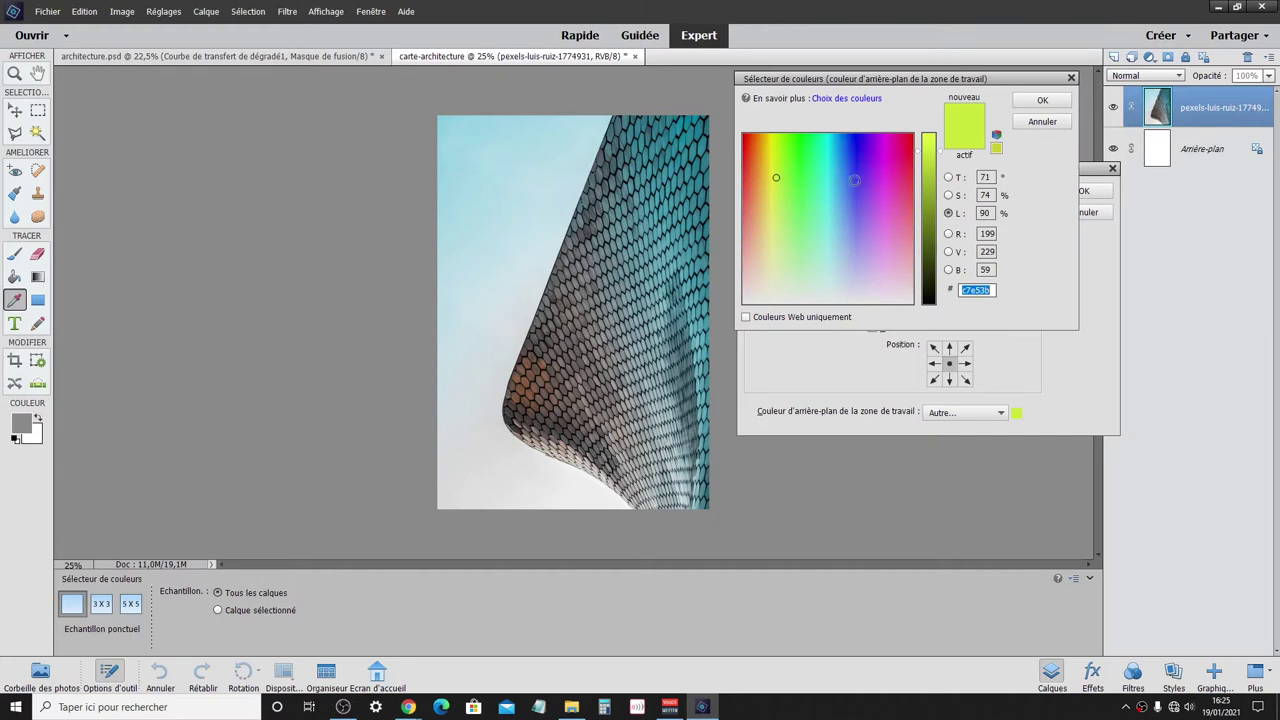
left_click(858, 150)
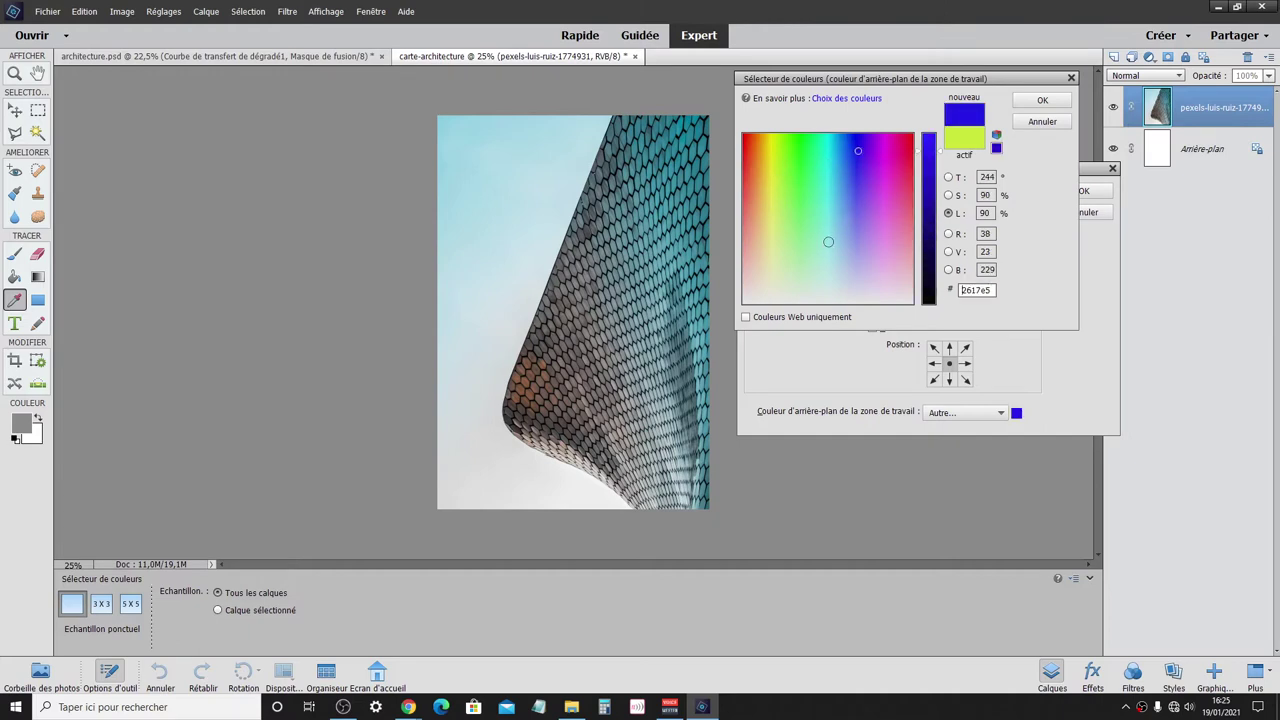
left_click(796, 252)
left_click(803, 223)
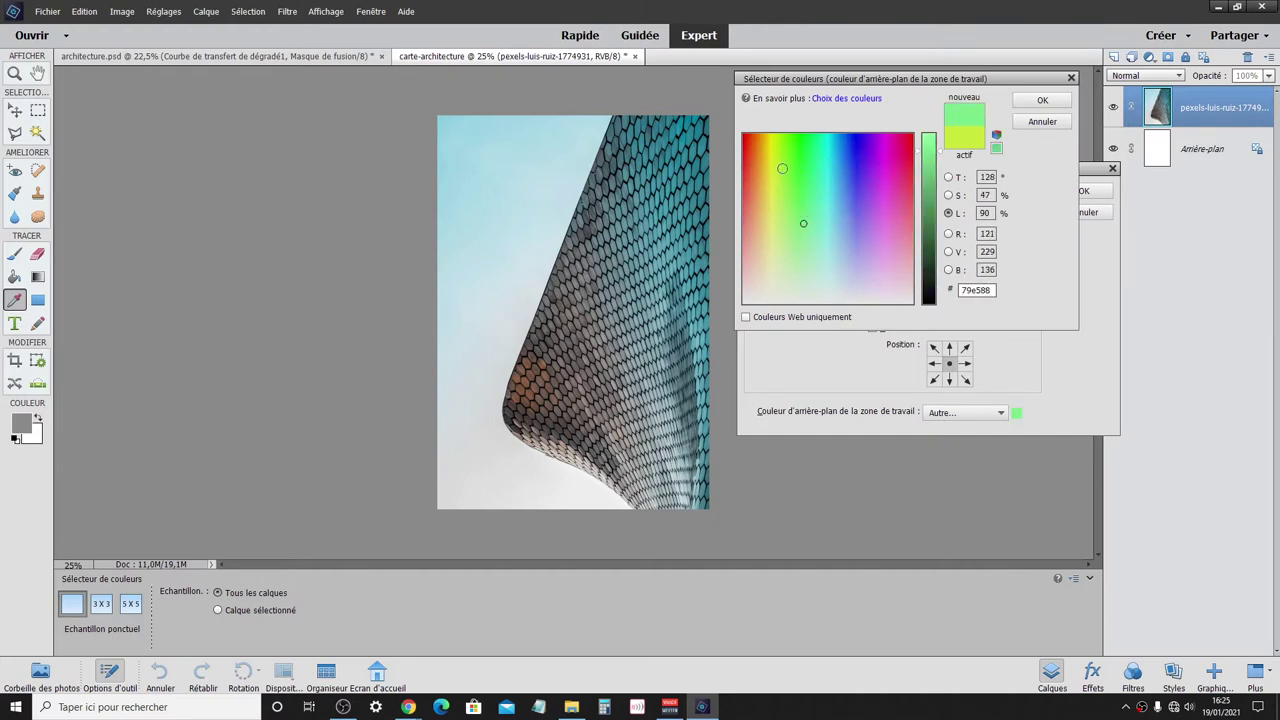
left_click(754, 143)
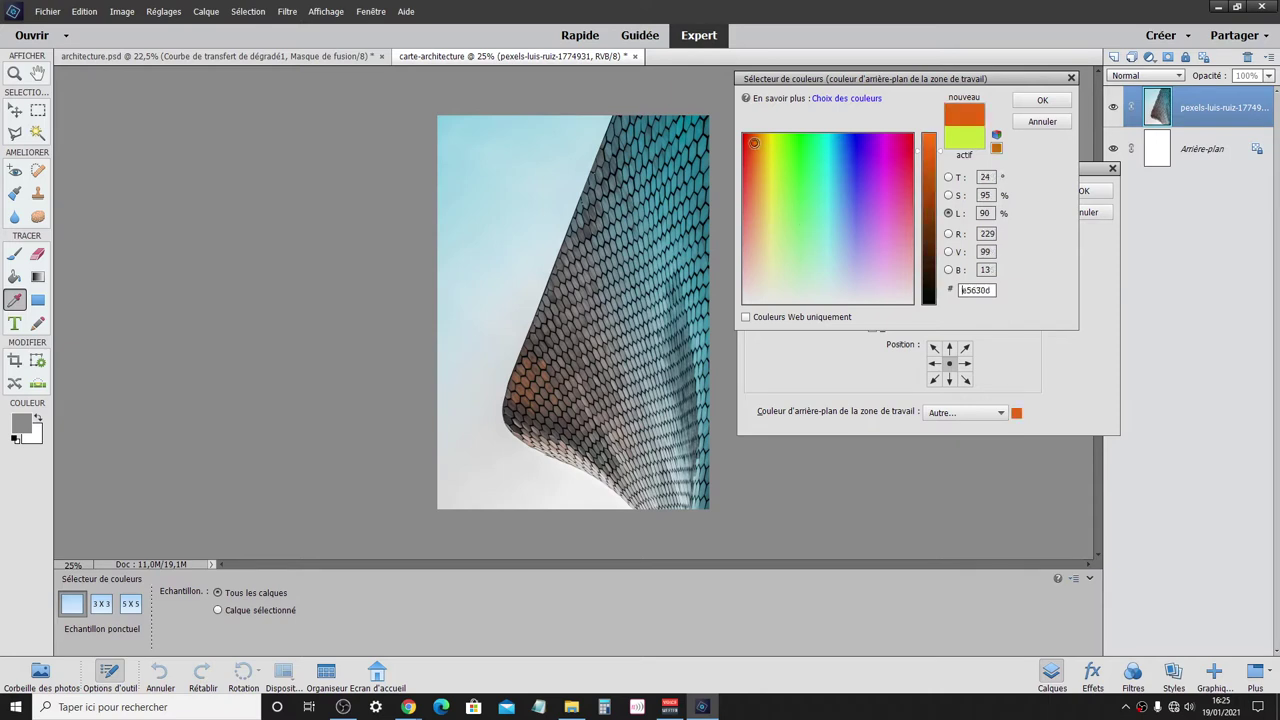
left_click(1042, 100)
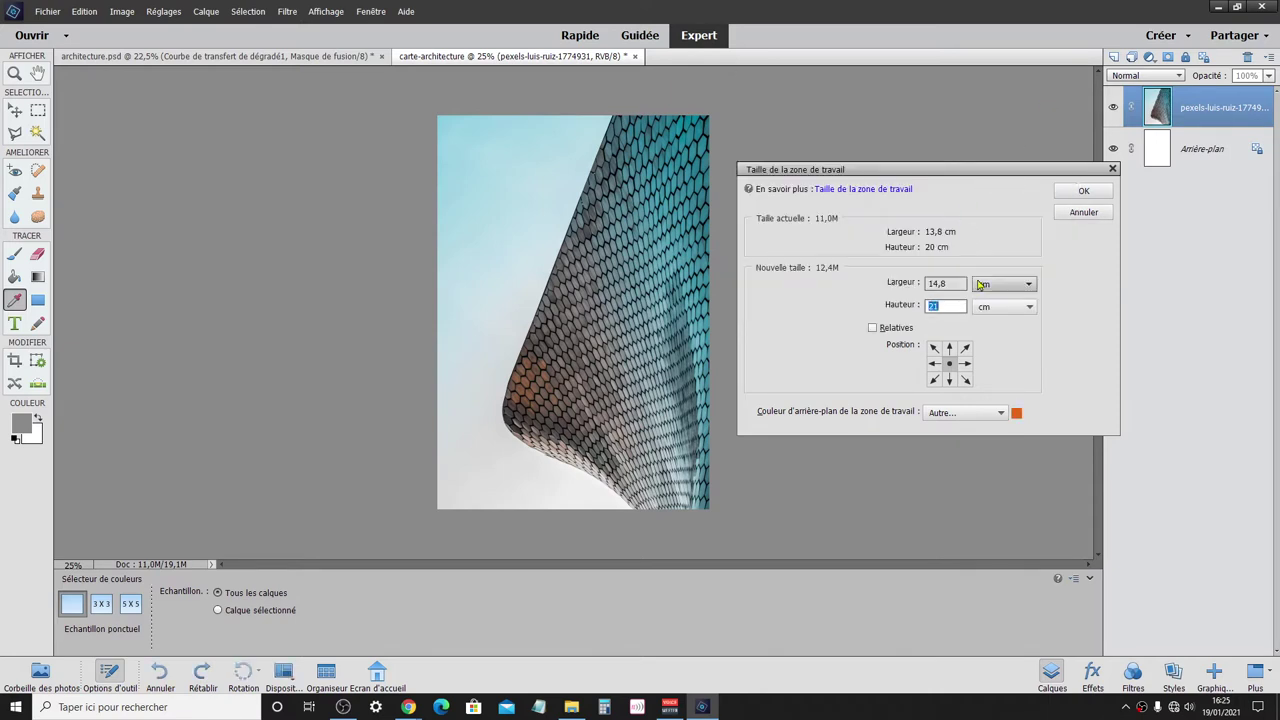
left_click(1085, 194)
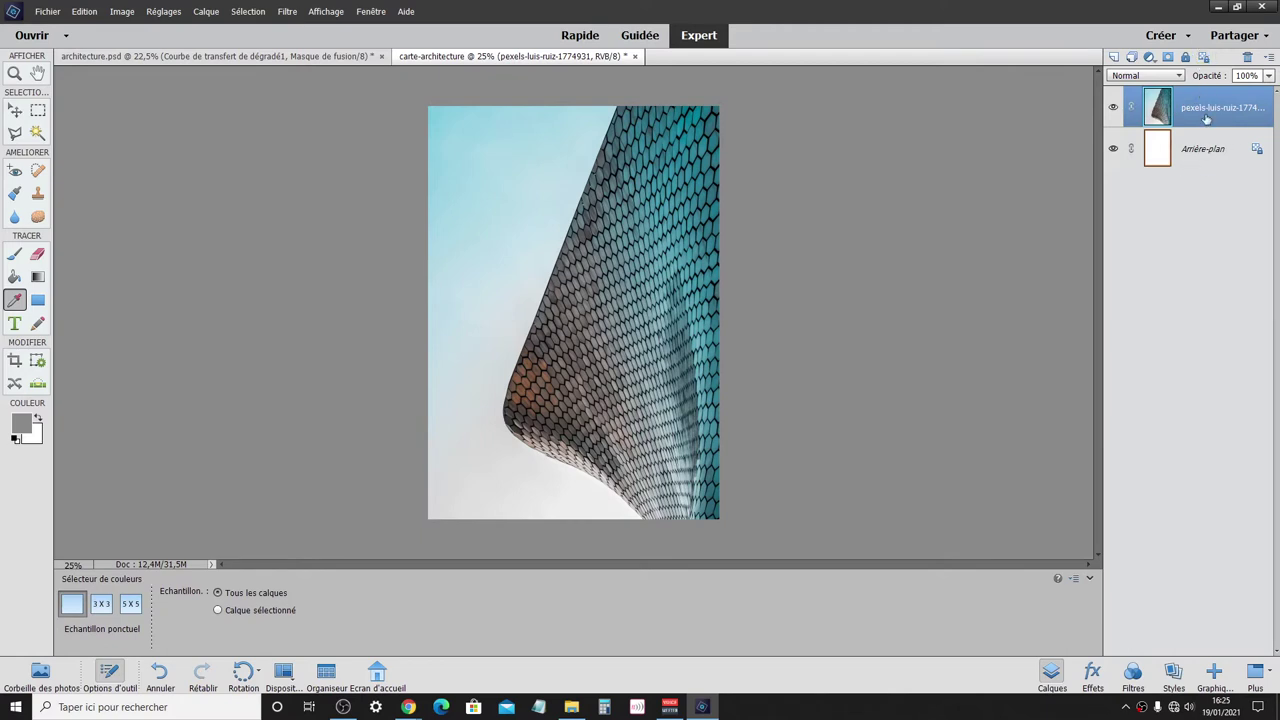
- Hide the pexels photo layer, keeping Arrière-plan visible to show the orange-framed page
left_click(1113, 148)
left_click(1113, 148)
left_click(1113, 107)
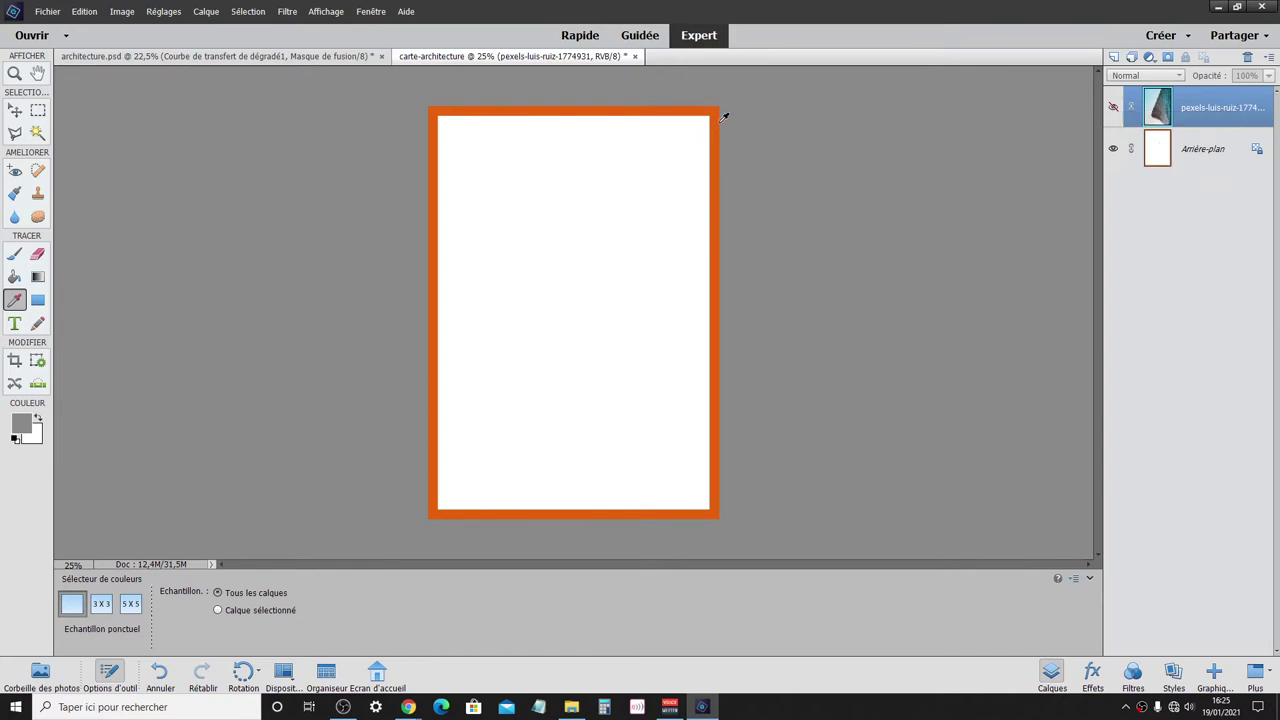
left_click(281, 57)
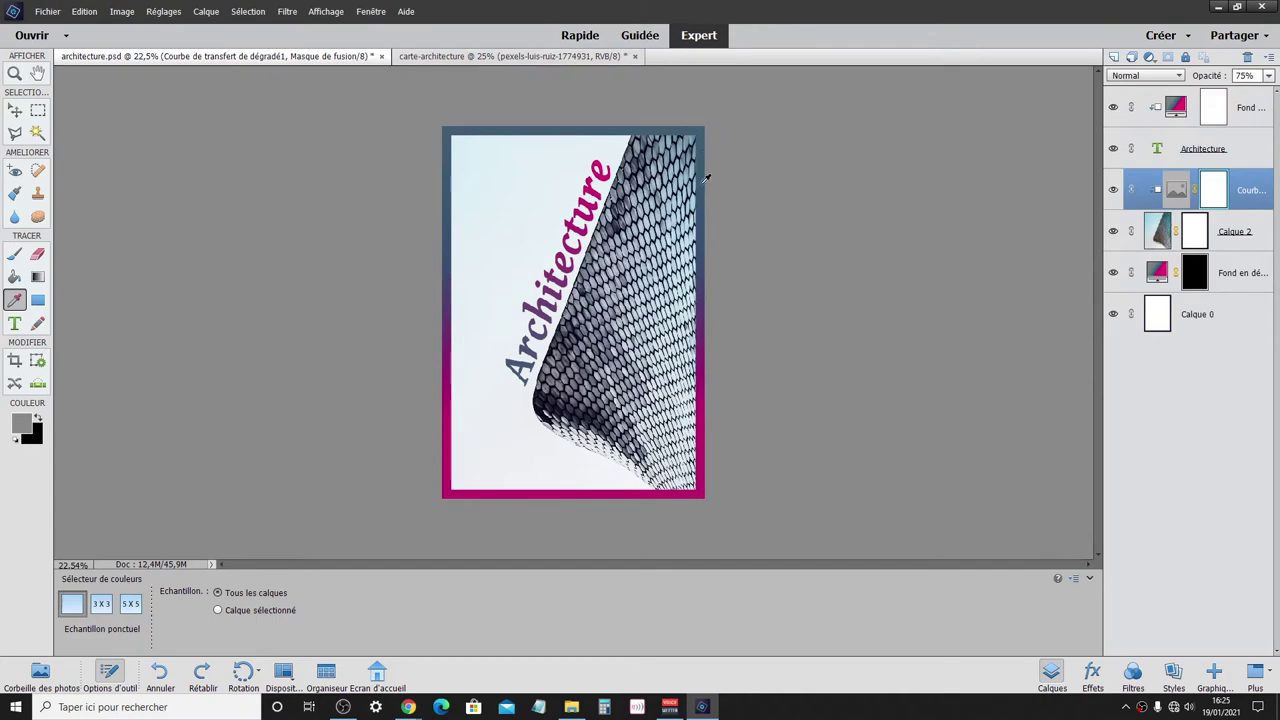
- Magic Wand-select the white interior of the Arrière-plan layer and list new fill layers
left_click(515, 56)
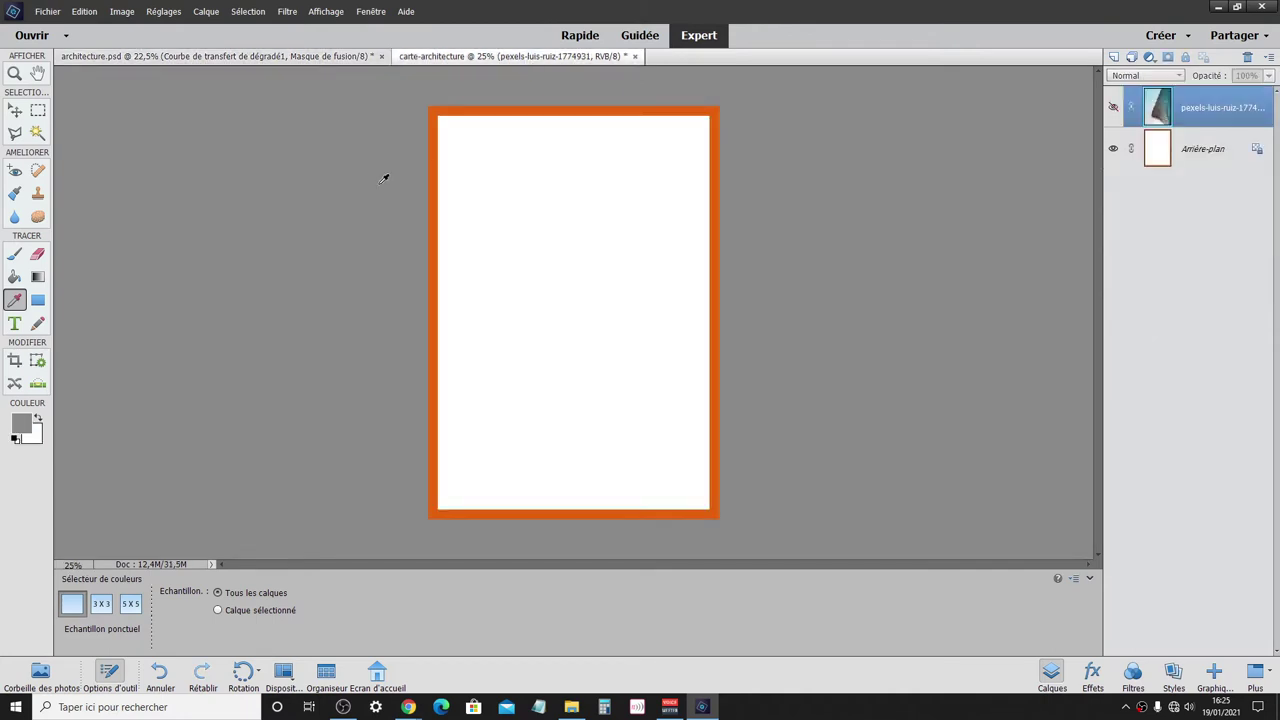
left_click(1205, 160)
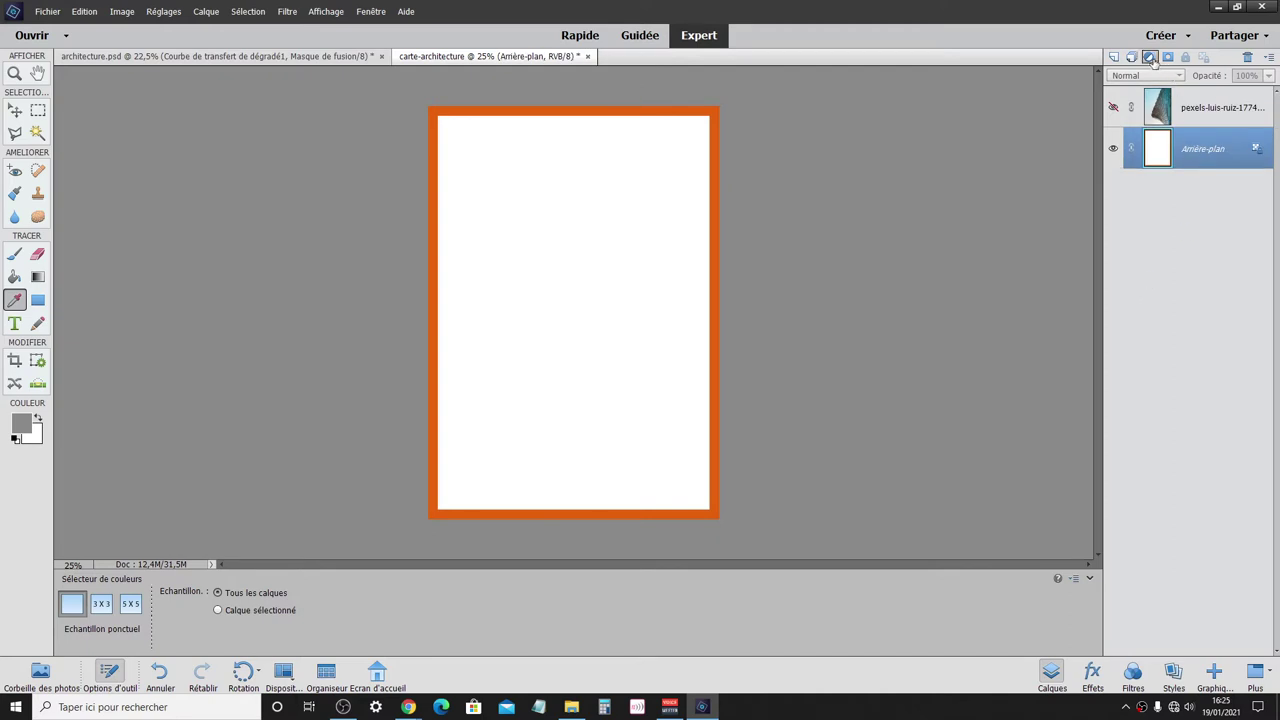
left_click(37, 134)
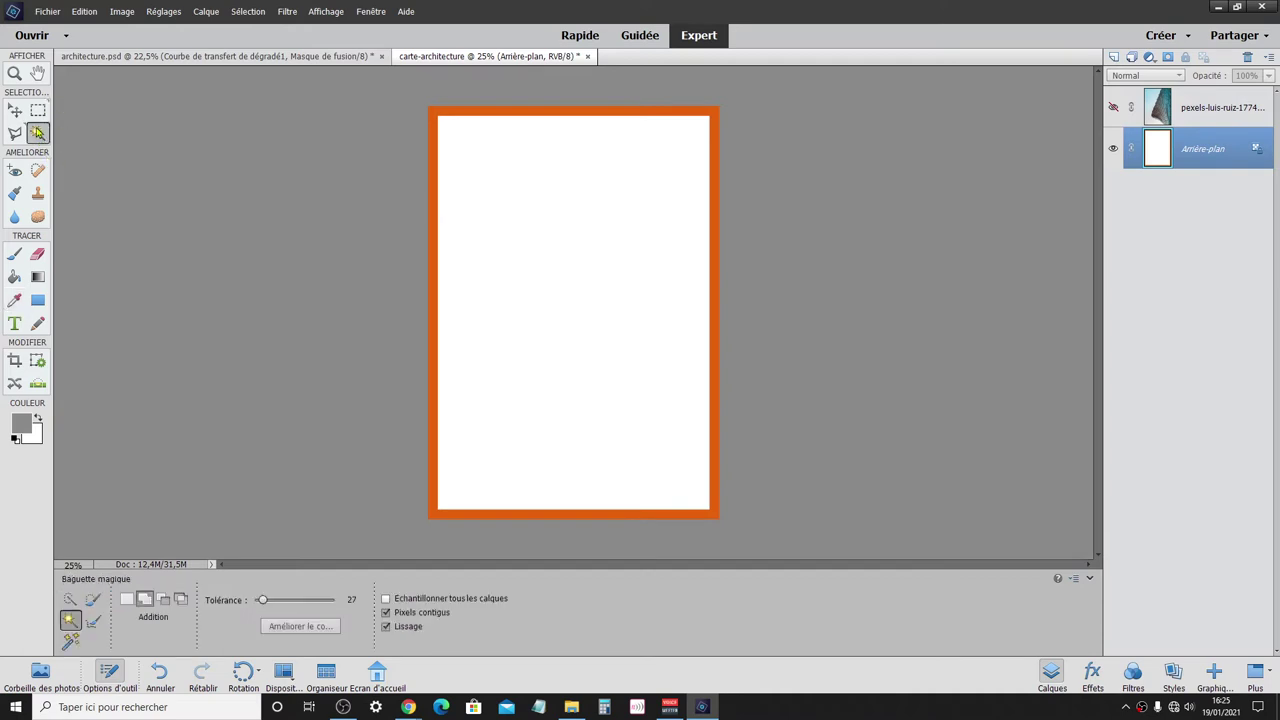
left_click(588, 222)
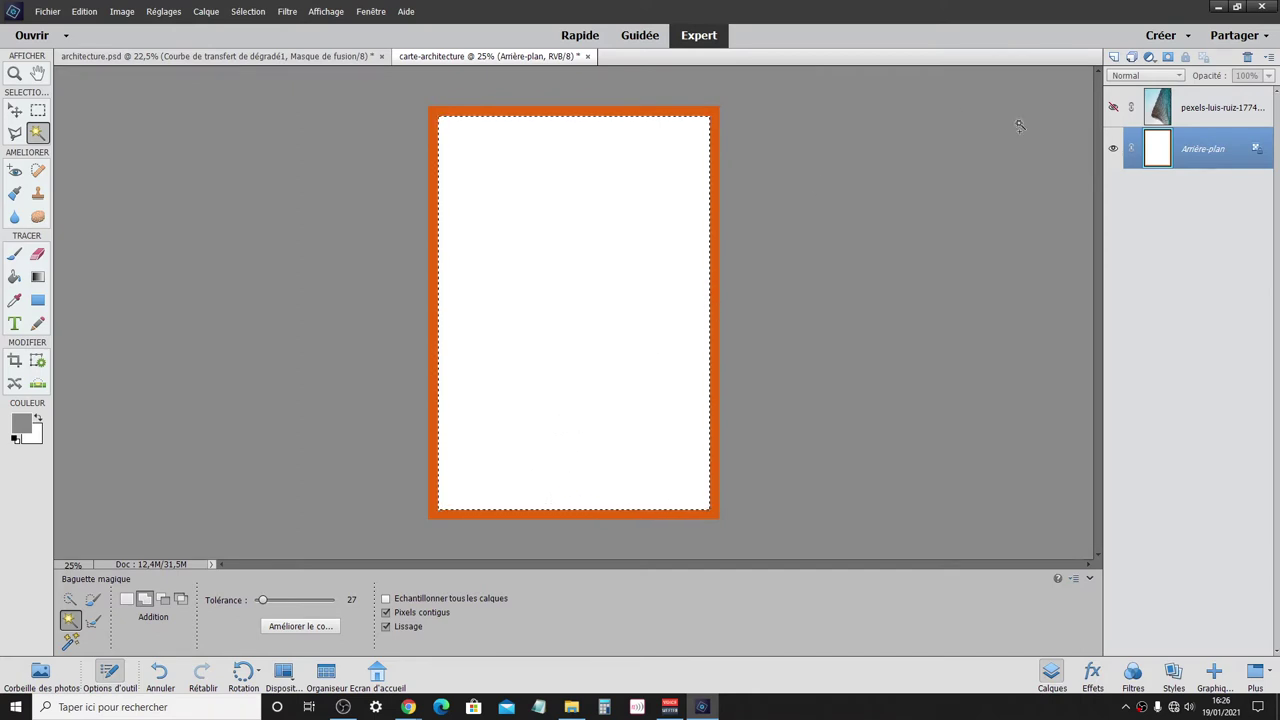
left_click(1150, 58)
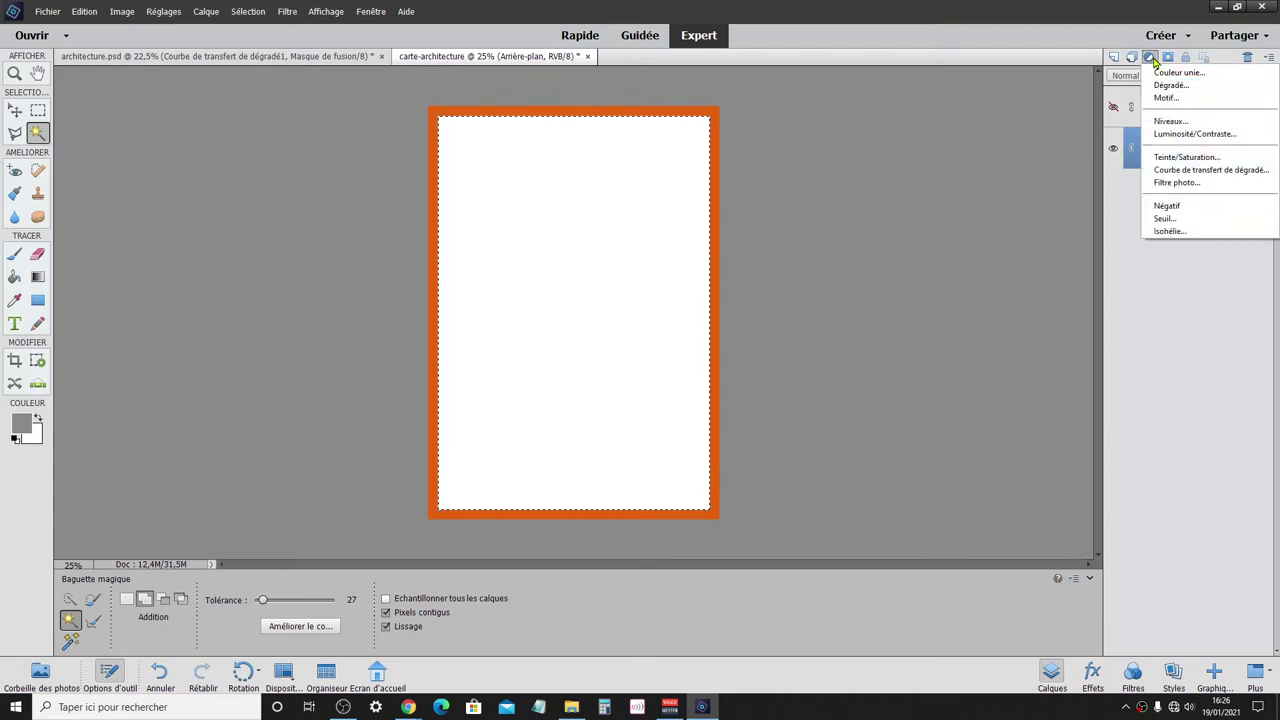
- Add a Dégradé fill layer using the purple-green-orange gradient preset
left_click(1189, 88)
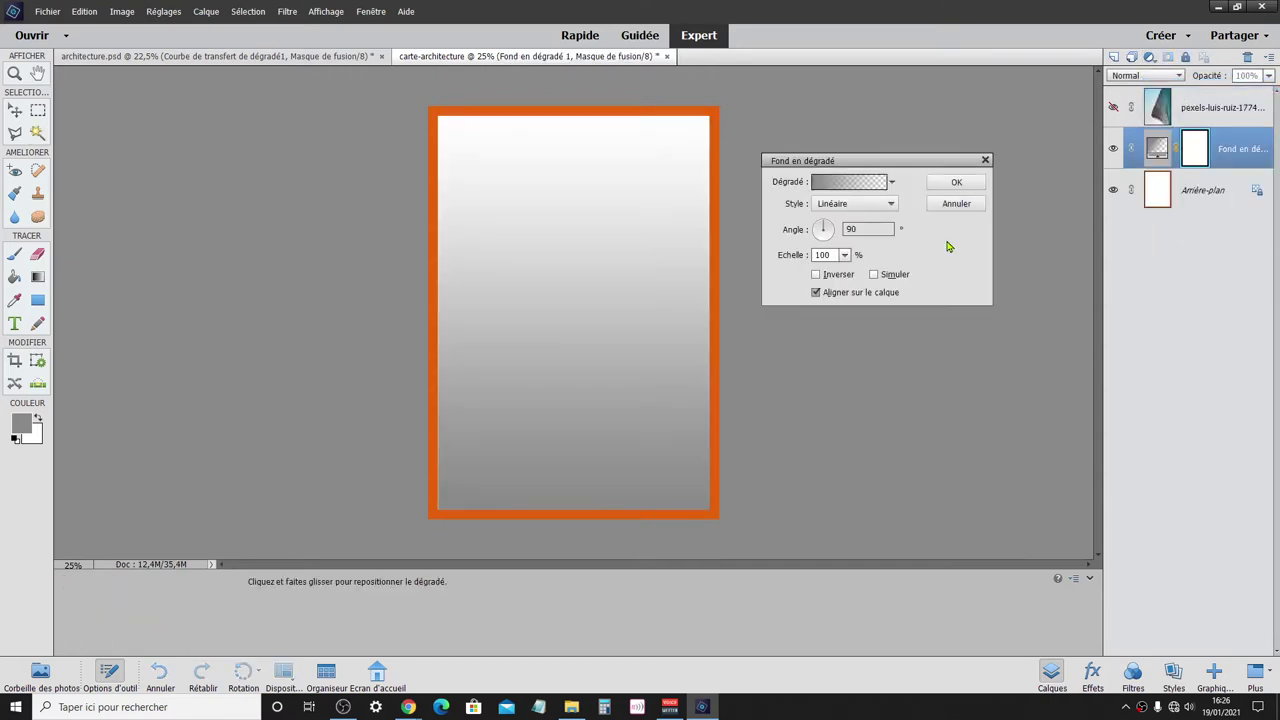
left_click(891, 183)
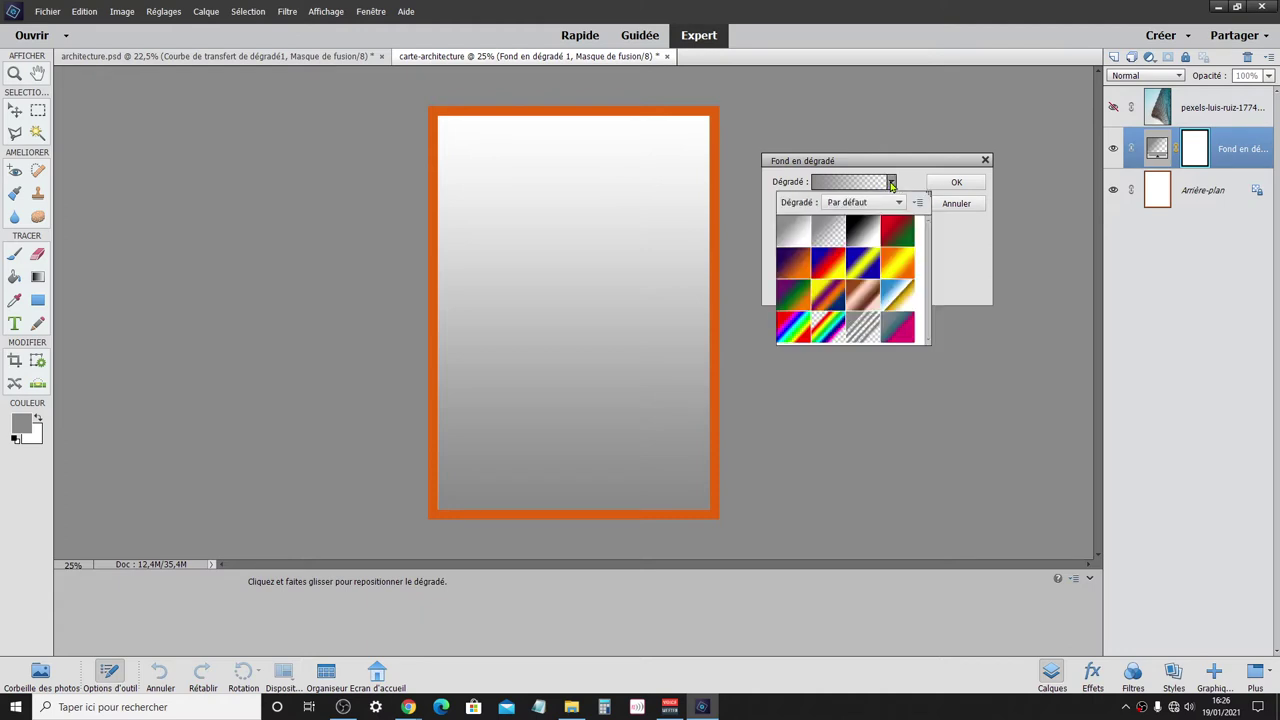
left_click(798, 303)
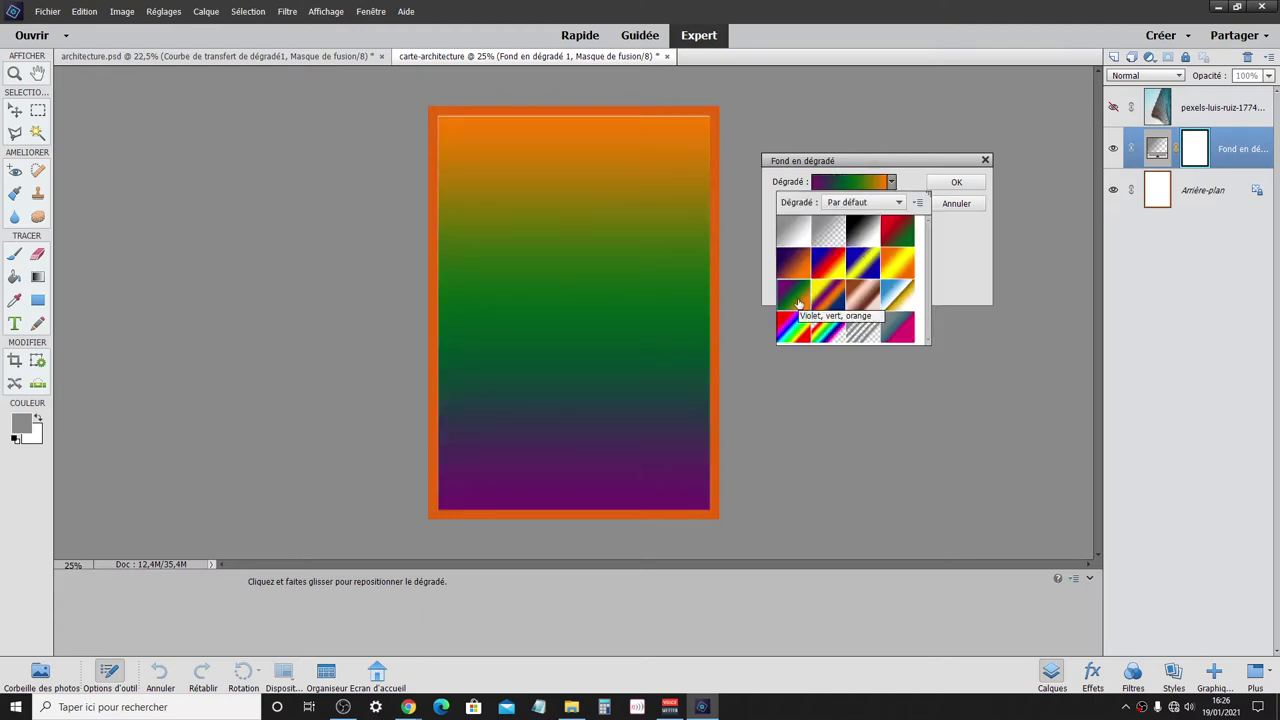
left_click(956, 182)
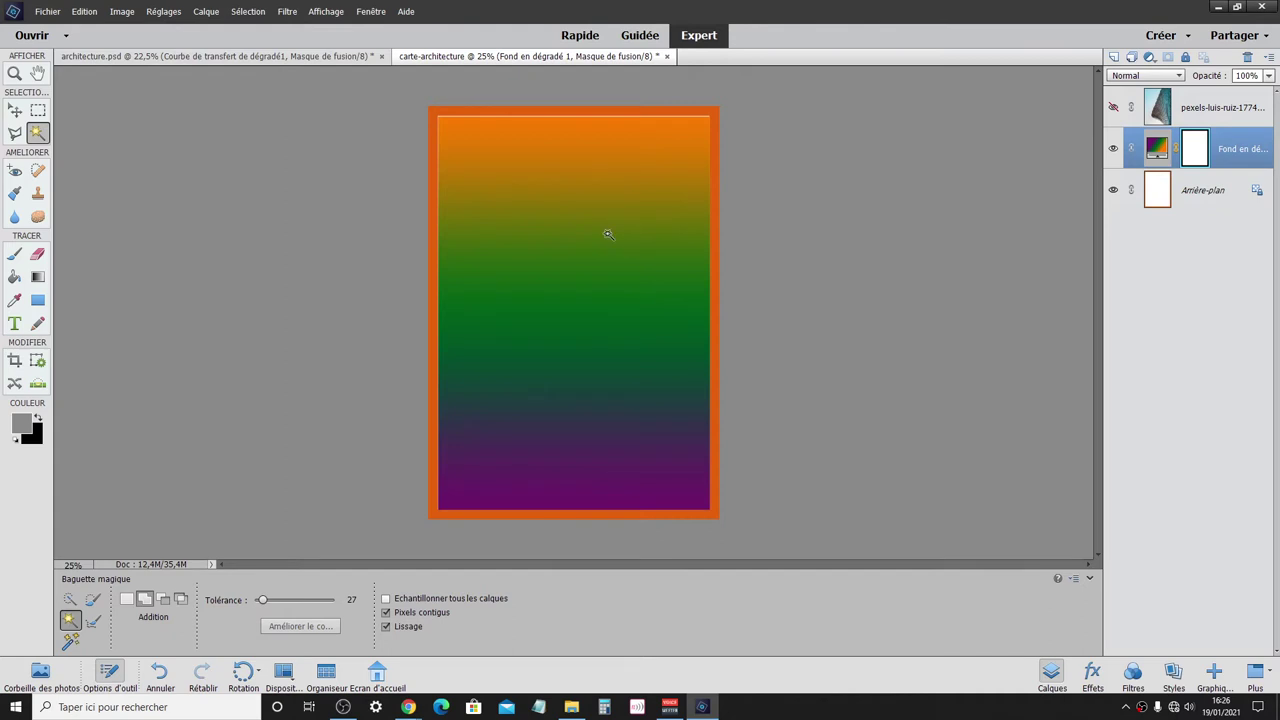
- Invert the Fond en dégradé 1 layer mask with Ctrl+I so the gradient frames the page
left_click(1197, 158)
left_click(16, 112)
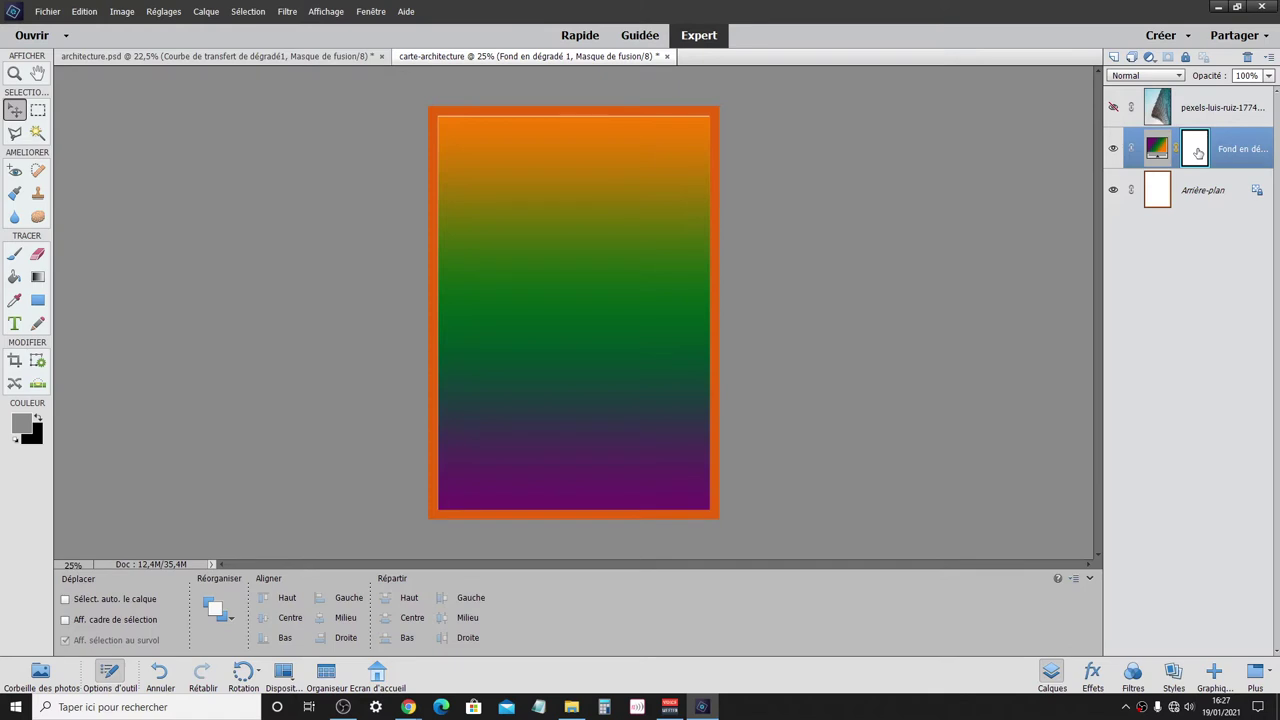
key("ctrl")
key("ctrl+i")
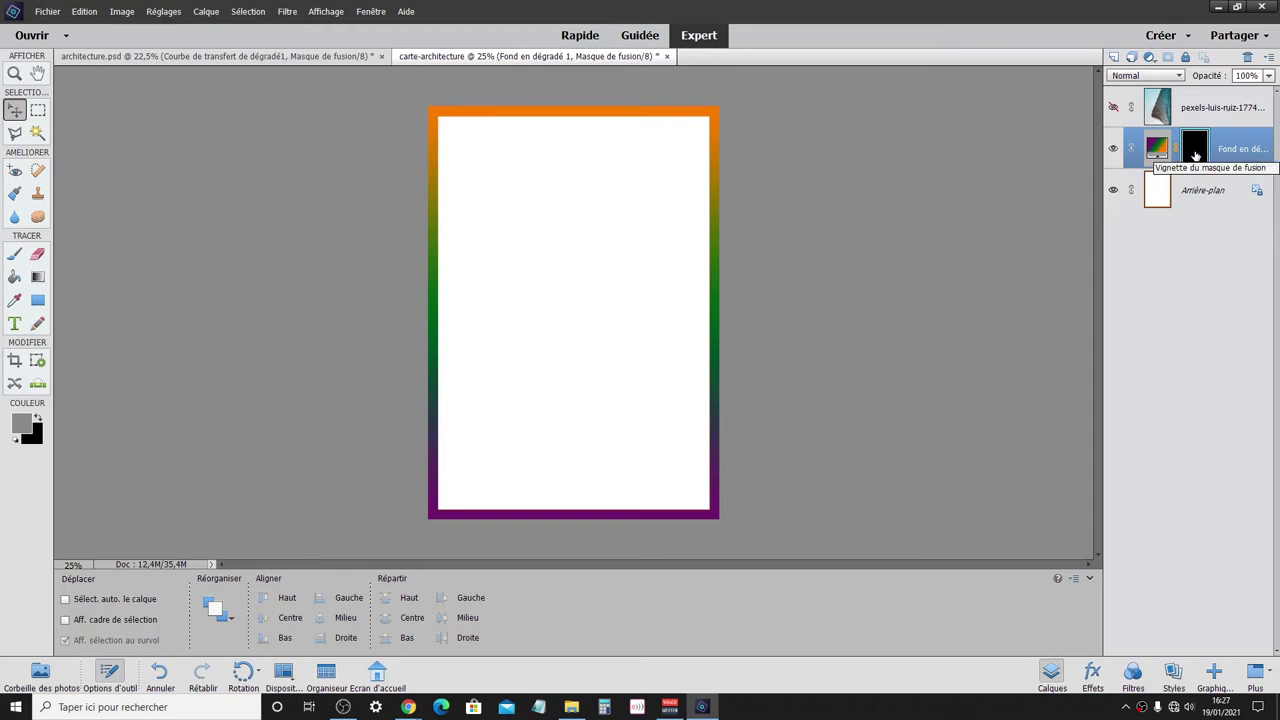
left_click(1200, 150)
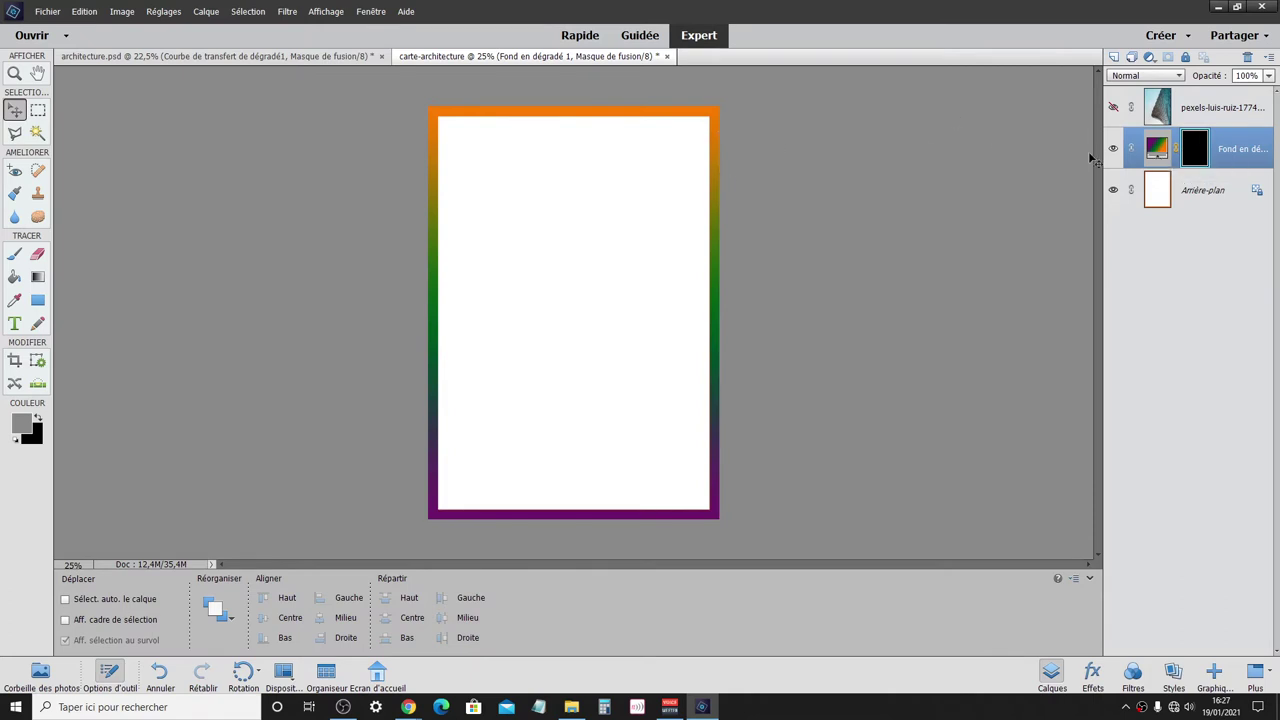
- Reopen the gradient fill settings and delete the last gradient preset
double_click(1169, 150)
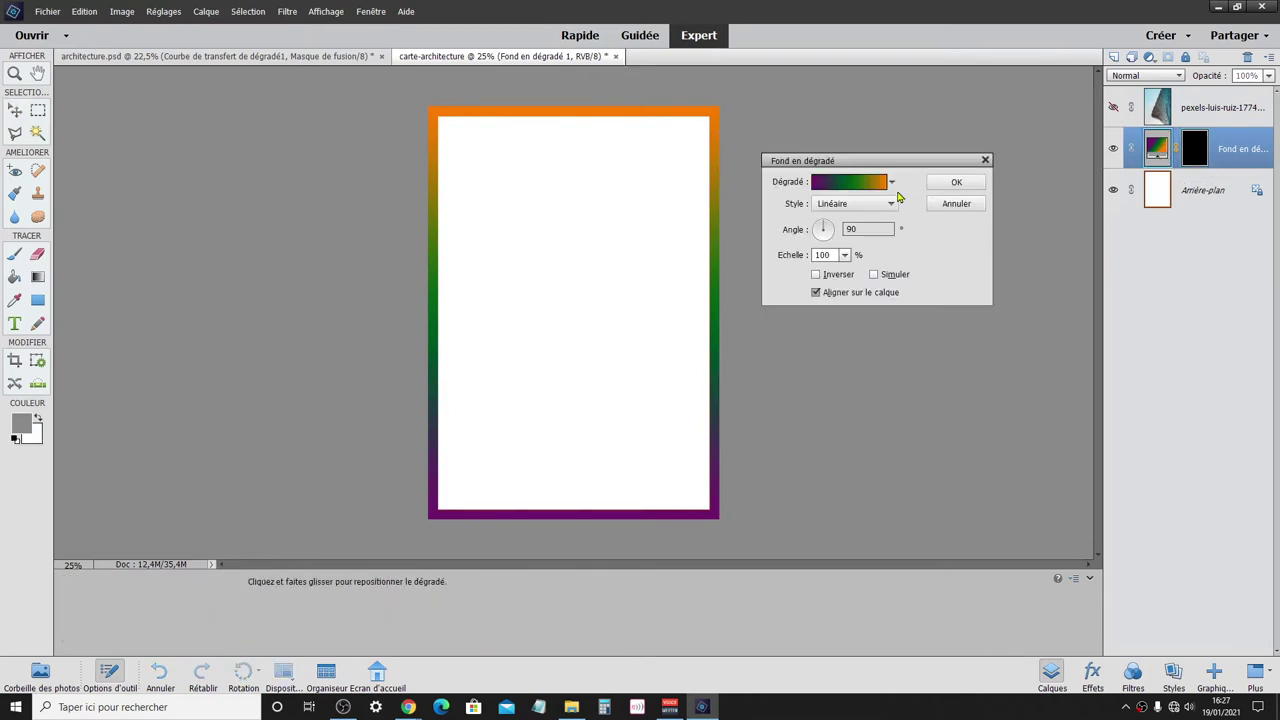
left_click(891, 182)
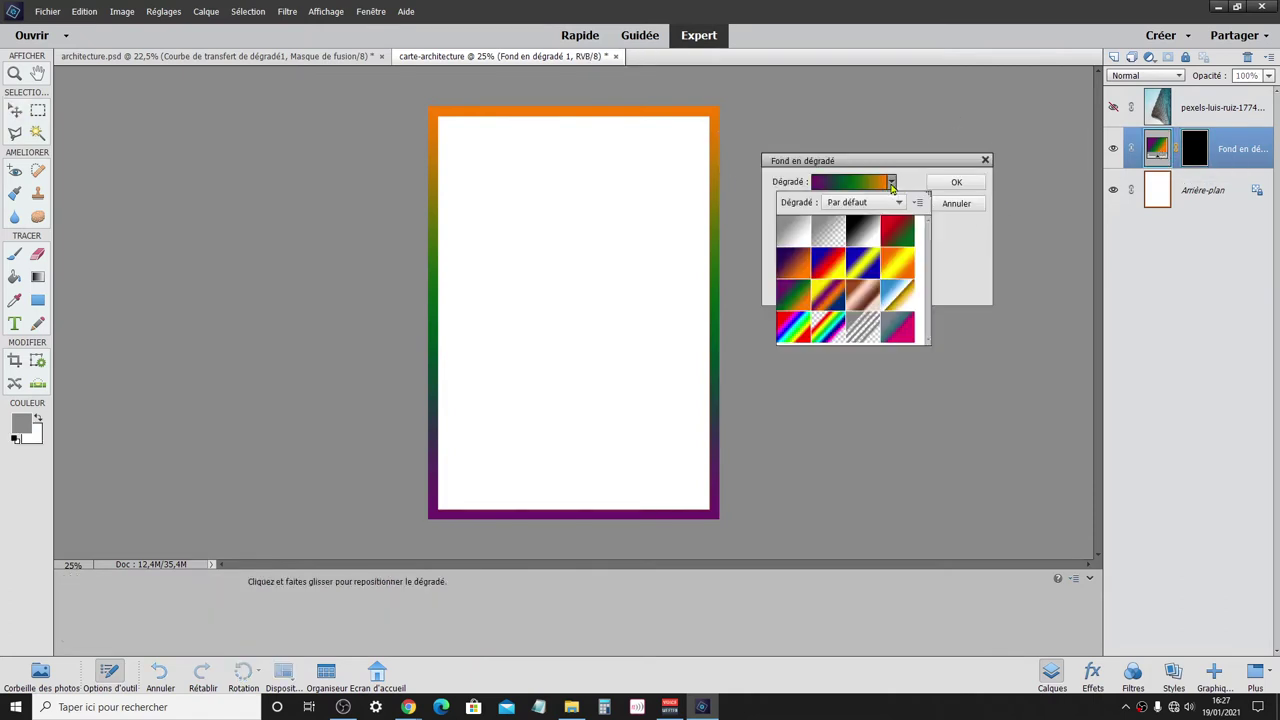
right_click(894, 334)
left_click(945, 363)
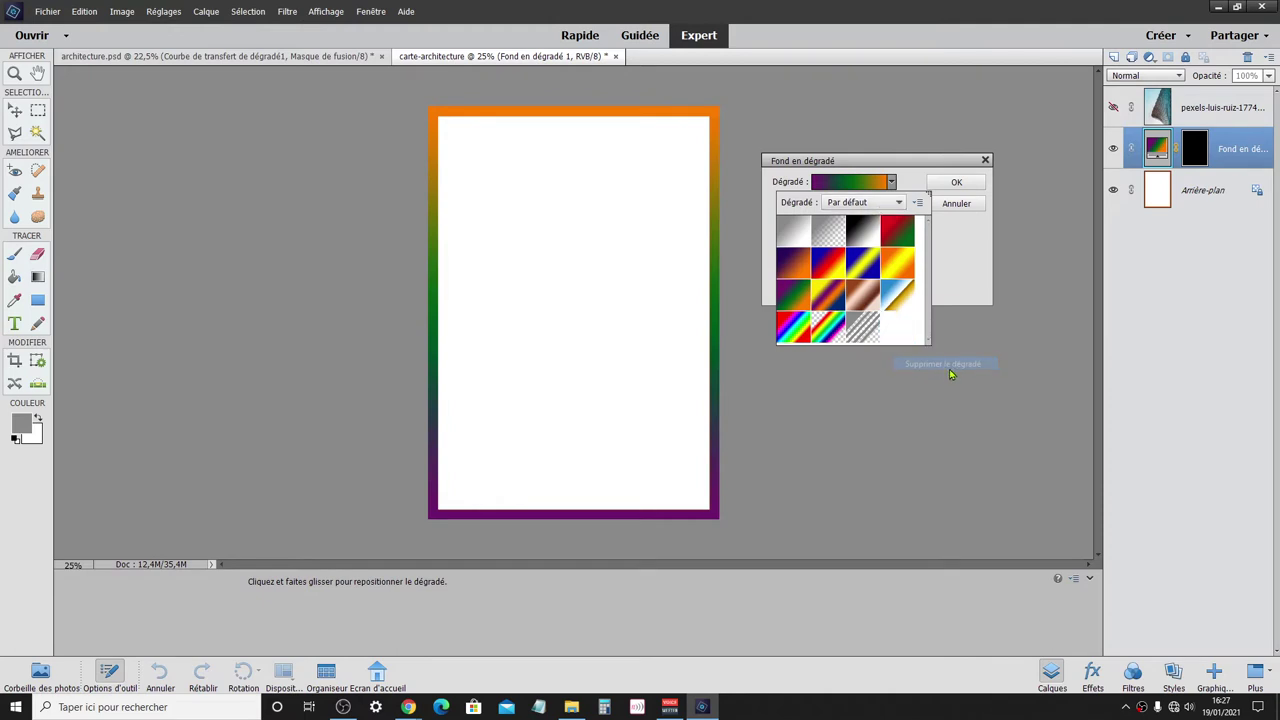
- Recolour the green middle stop to slate blue 32607b (Lightness 48) and apply the gradient fill
left_click(869, 183)
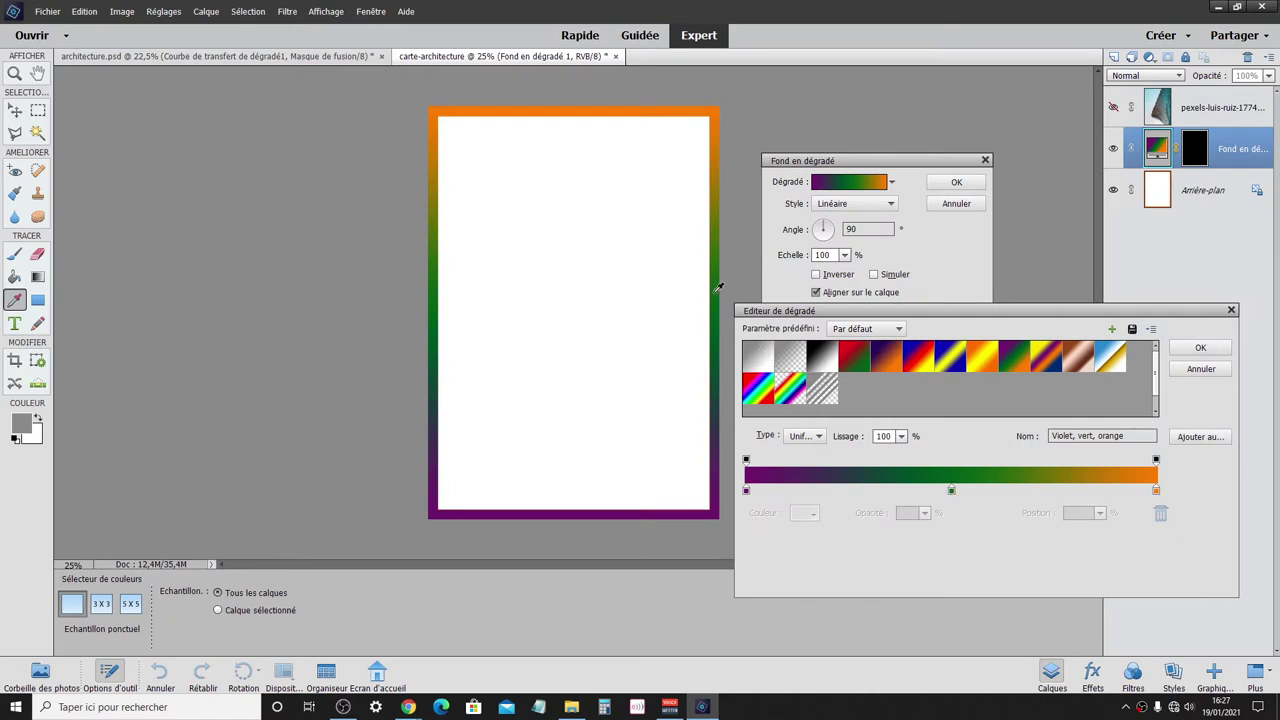
left_click(952, 491)
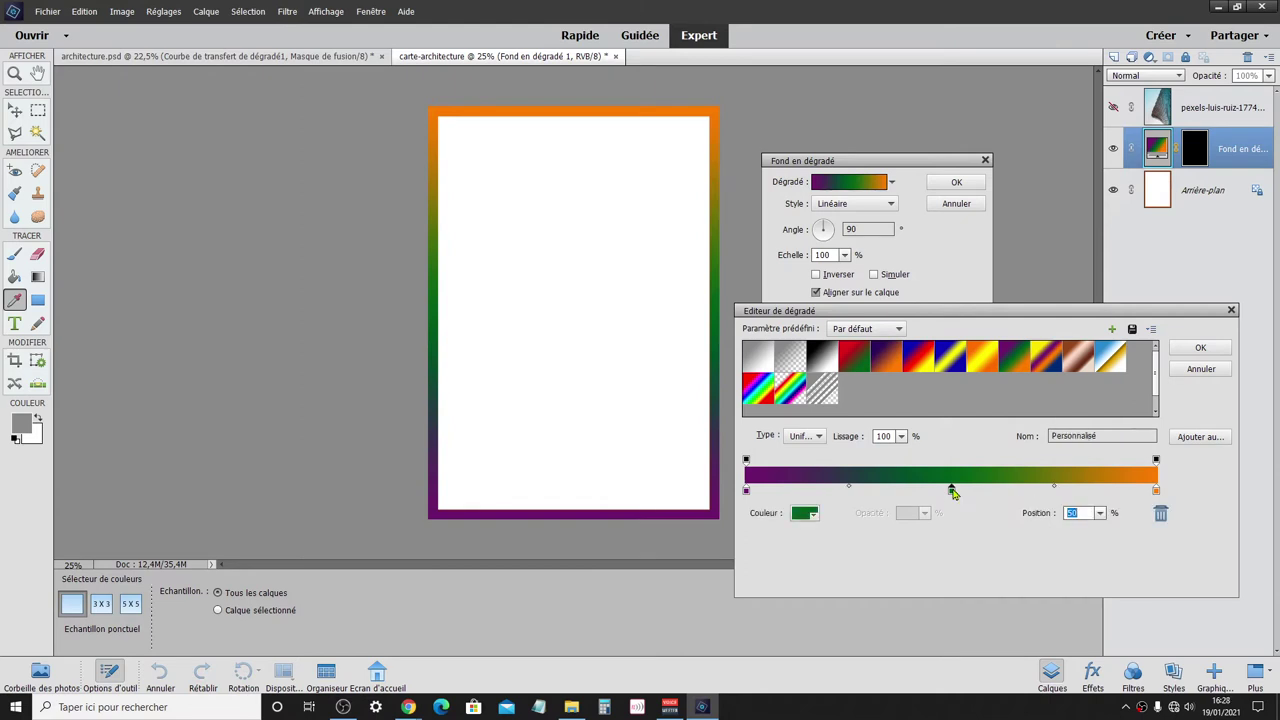
double_click(952, 491)
left_click(854, 170)
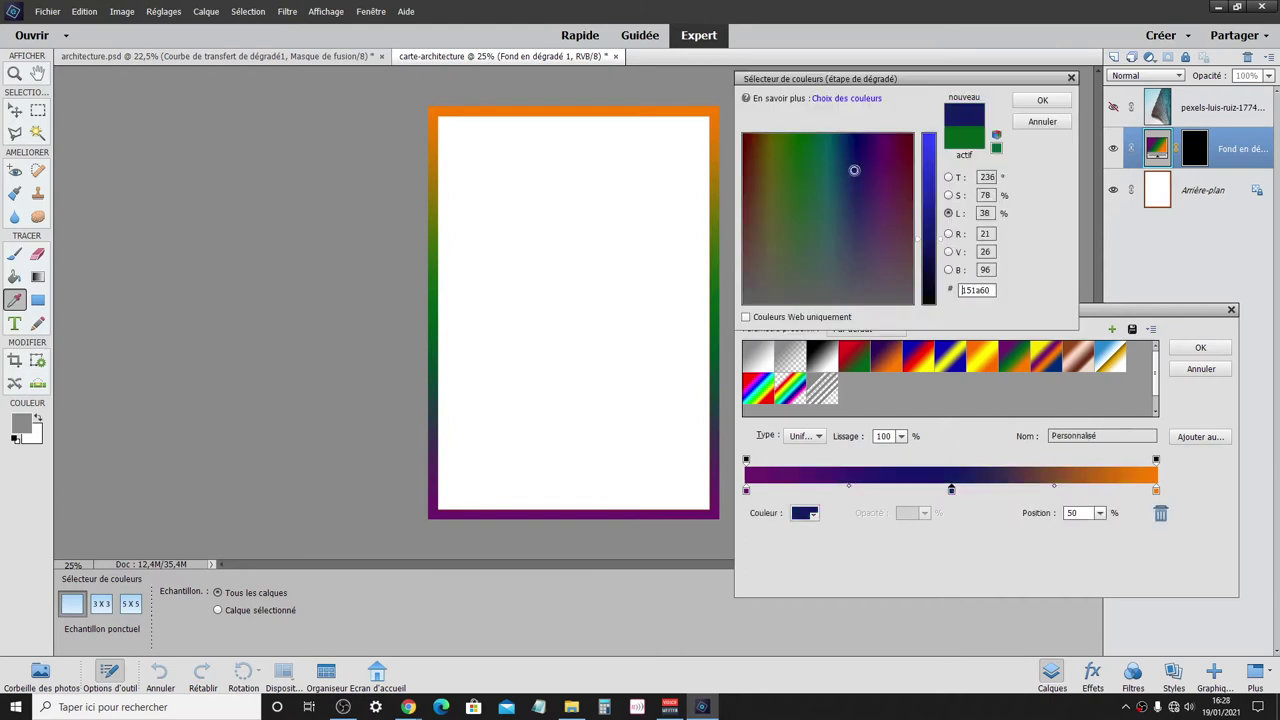
left_click(839, 202)
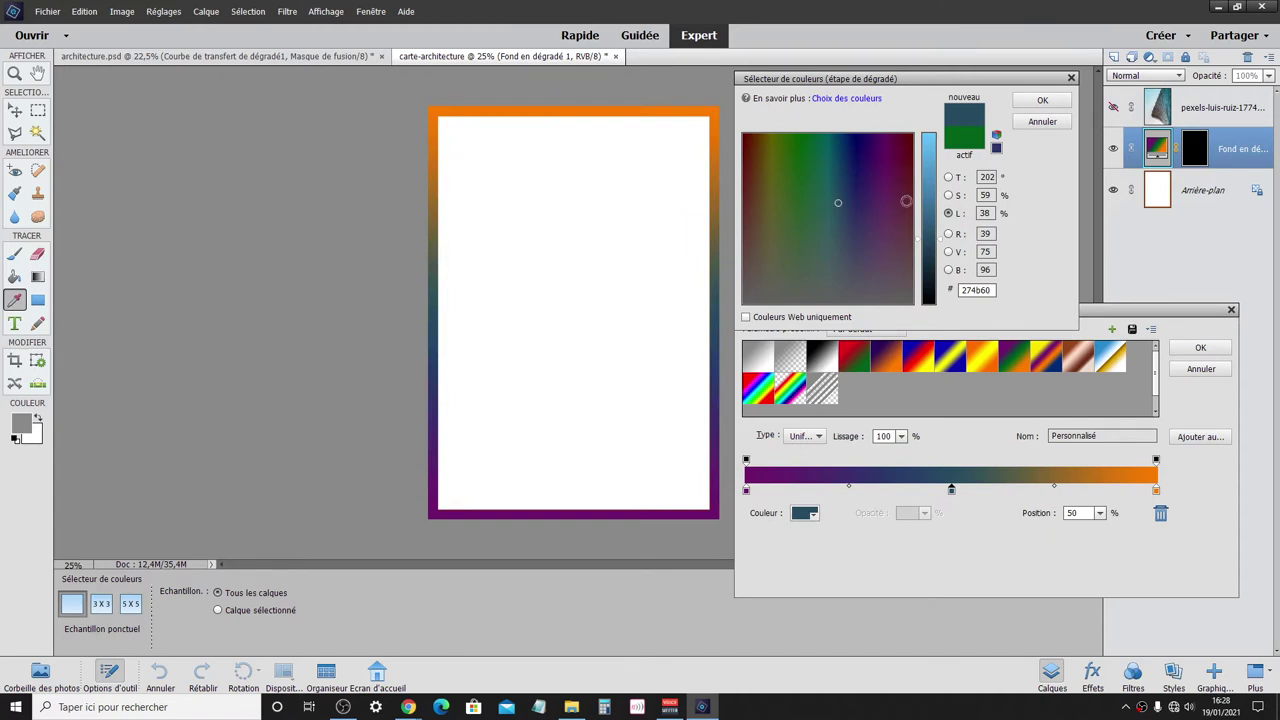
left_click(932, 154)
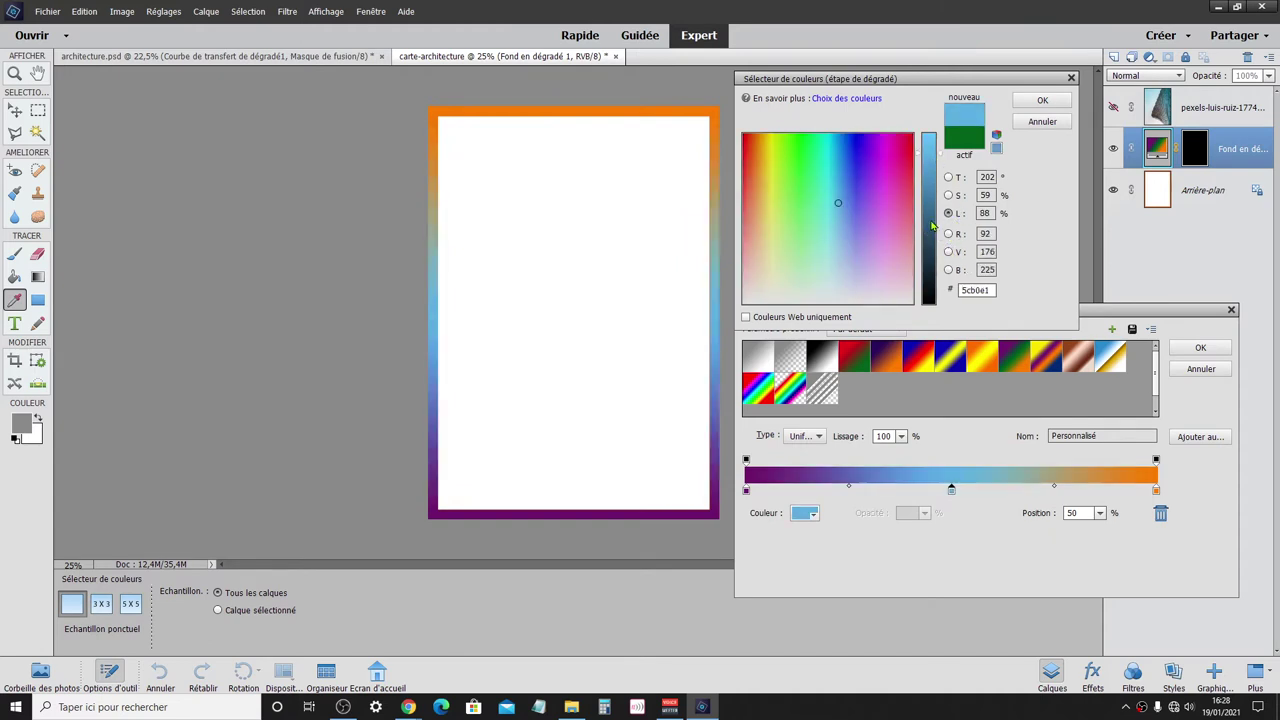
left_click(932, 226)
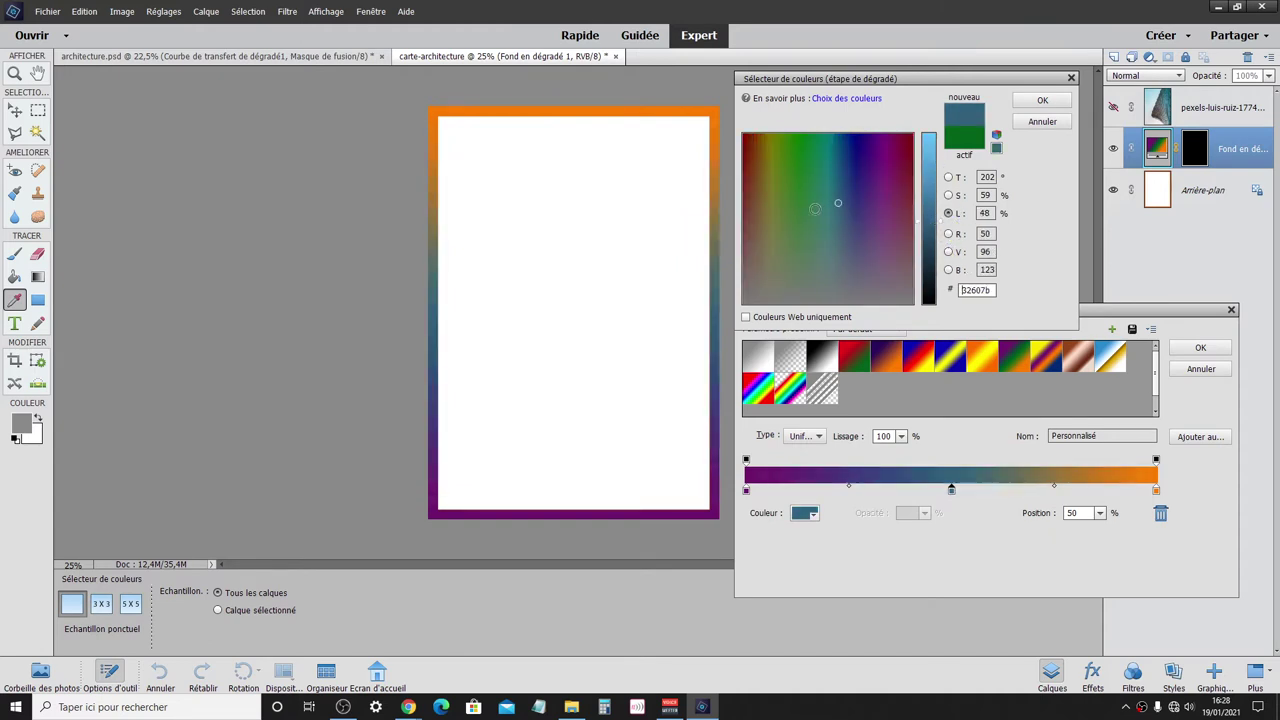
left_click(1040, 101)
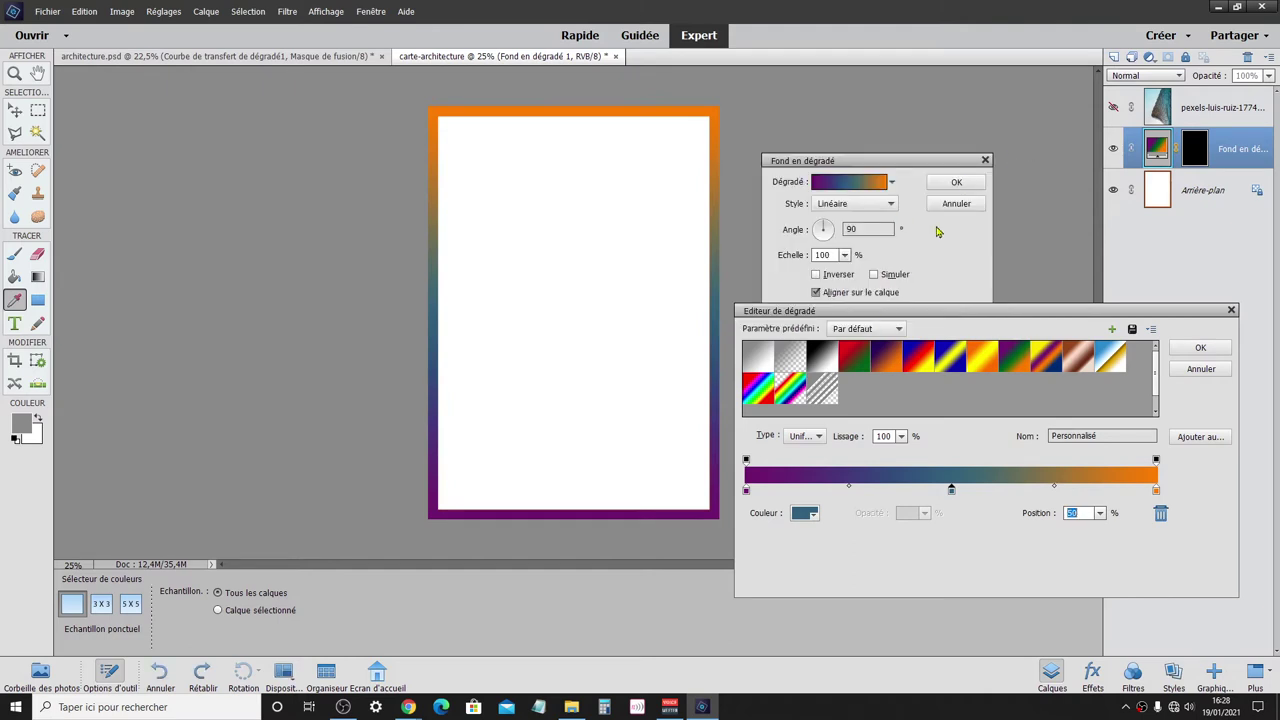
left_click(1200, 348)
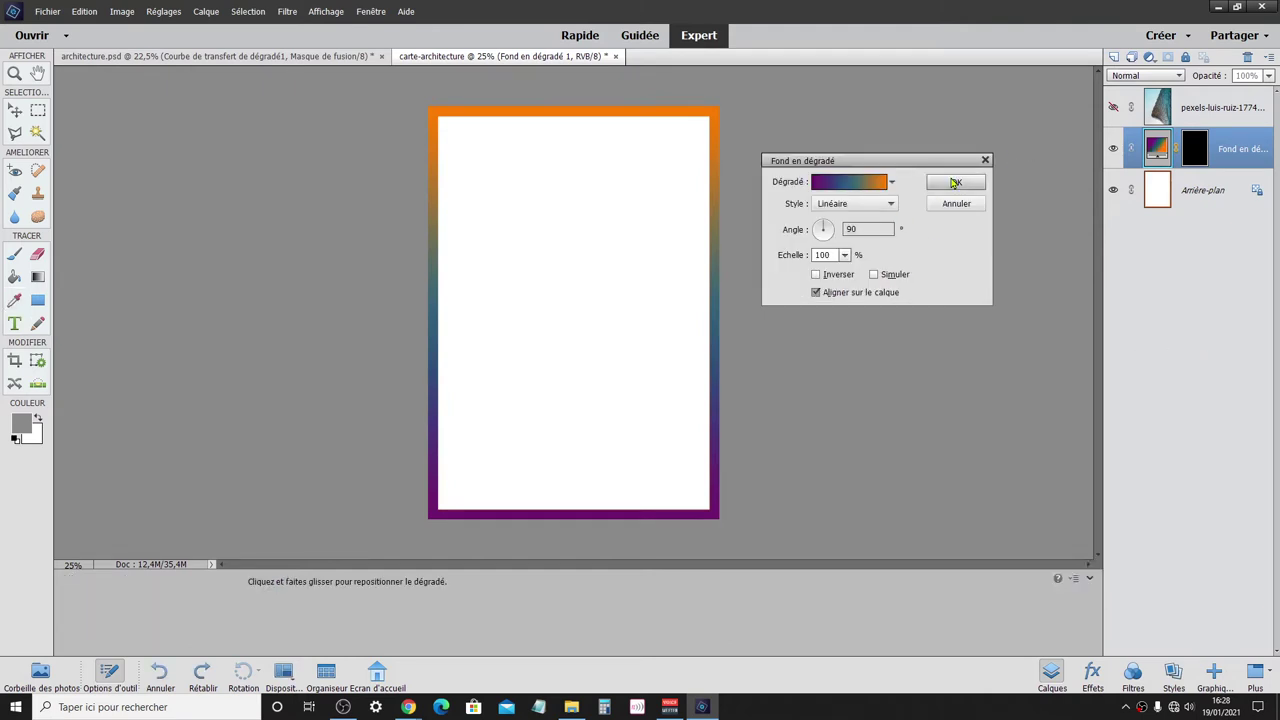
left_click(955, 183)
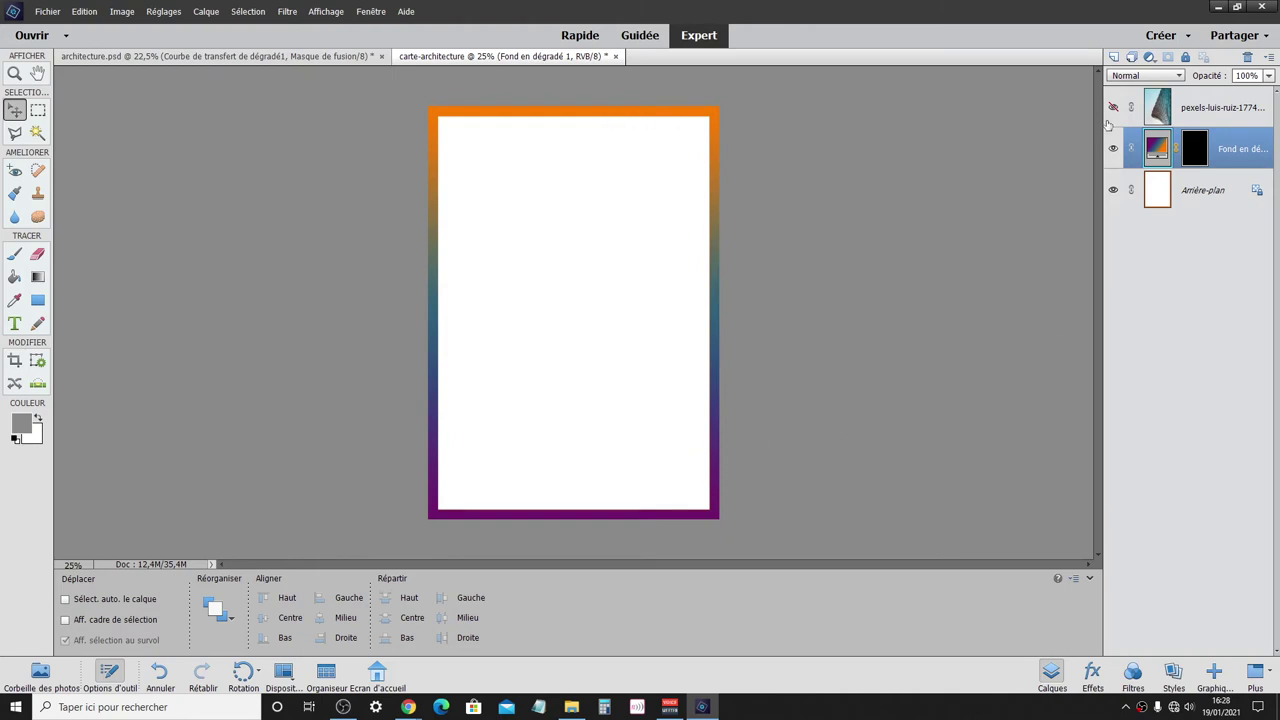
- Show the architecture photo layer, briefly hiding it to compare with the frame
left_click(1200, 115)
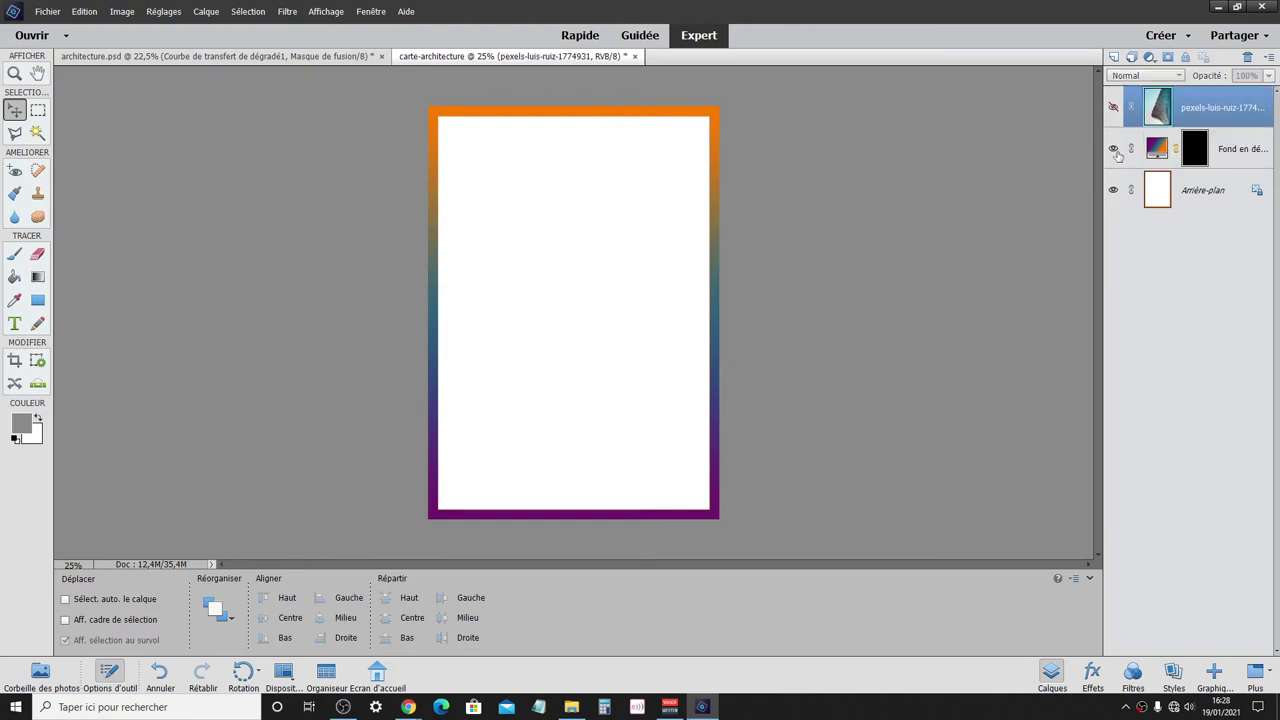
left_click(1113, 108)
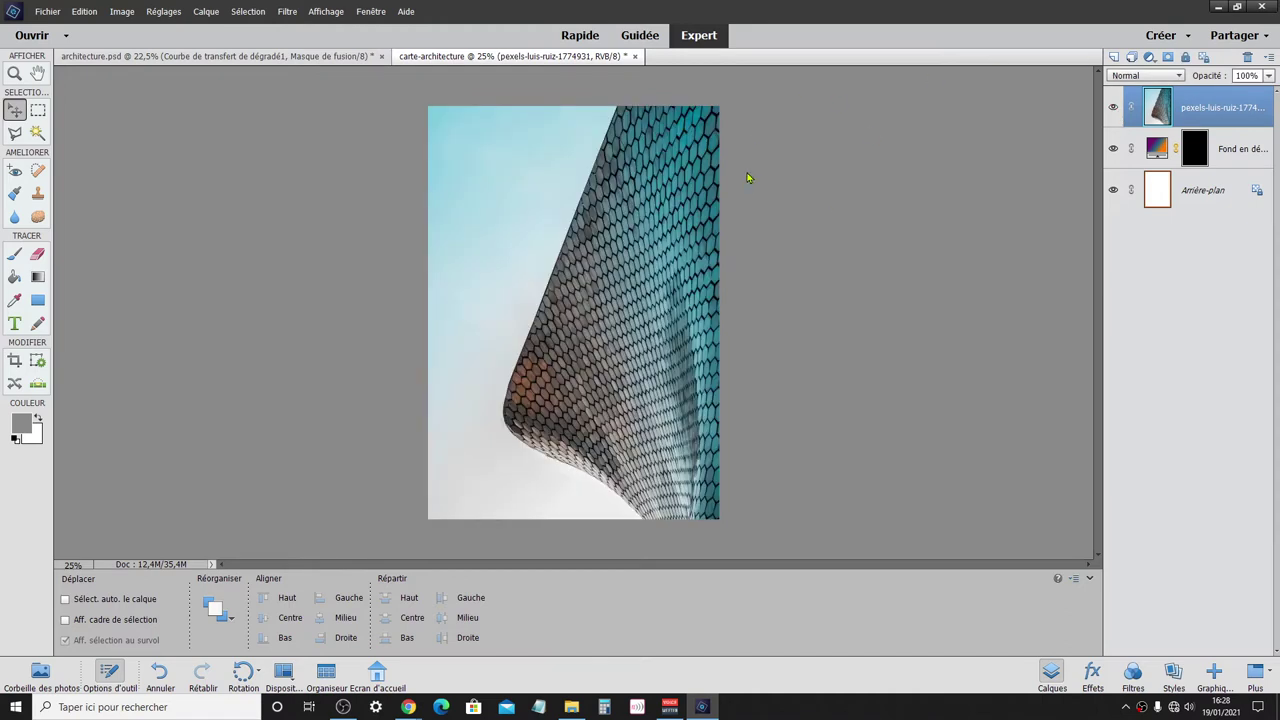
left_click(1113, 107)
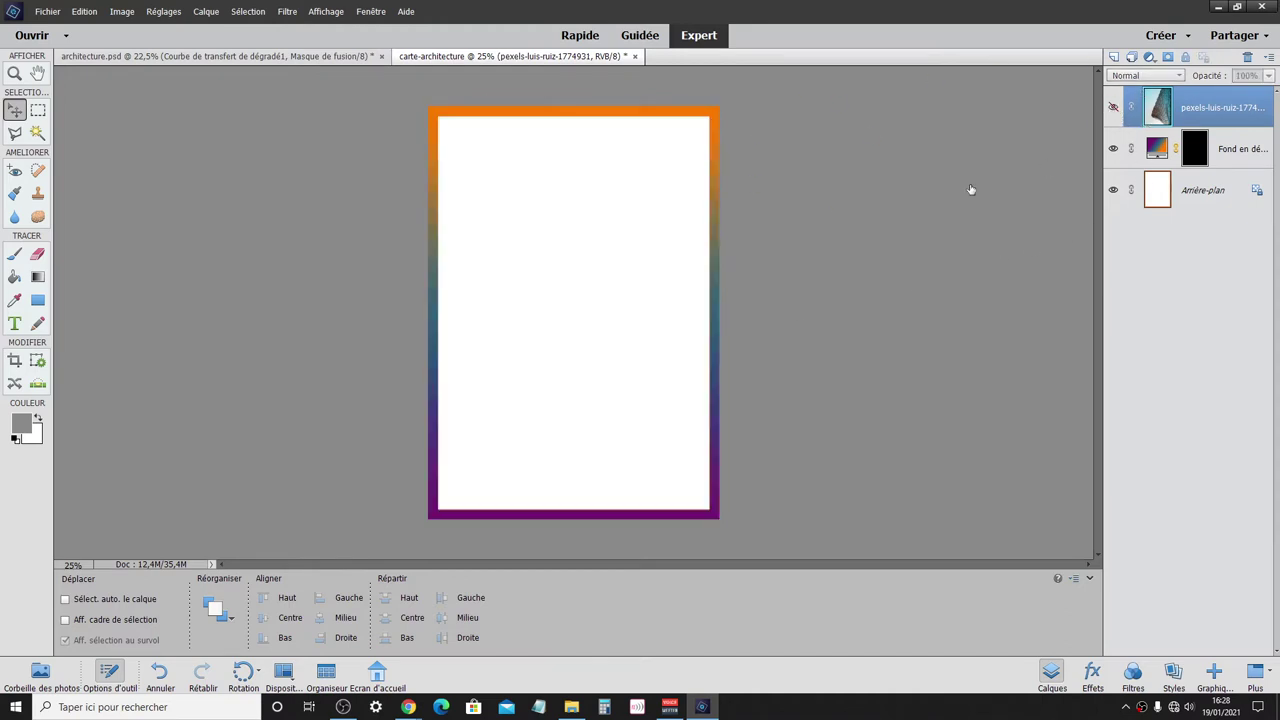
left_click(1113, 107)
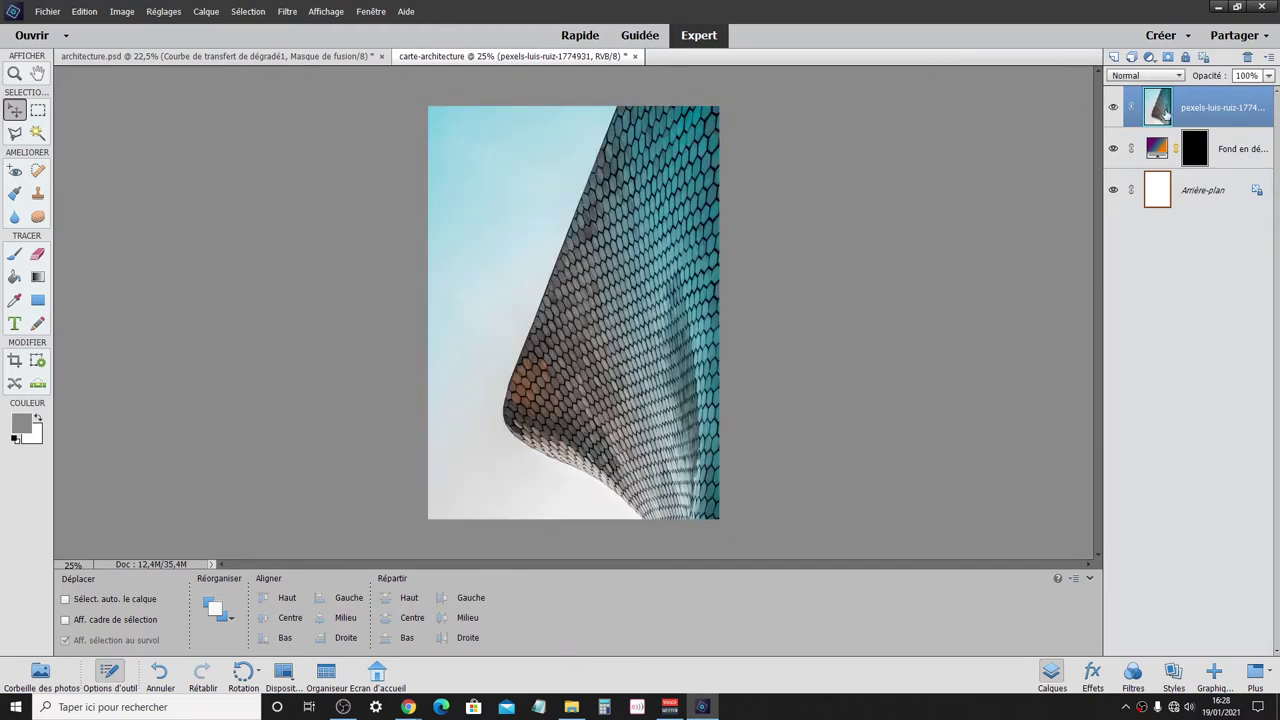
- Copy the gradient layer's mask onto the photo layer and invert it with Ctrl+I
left_click(1195, 158)
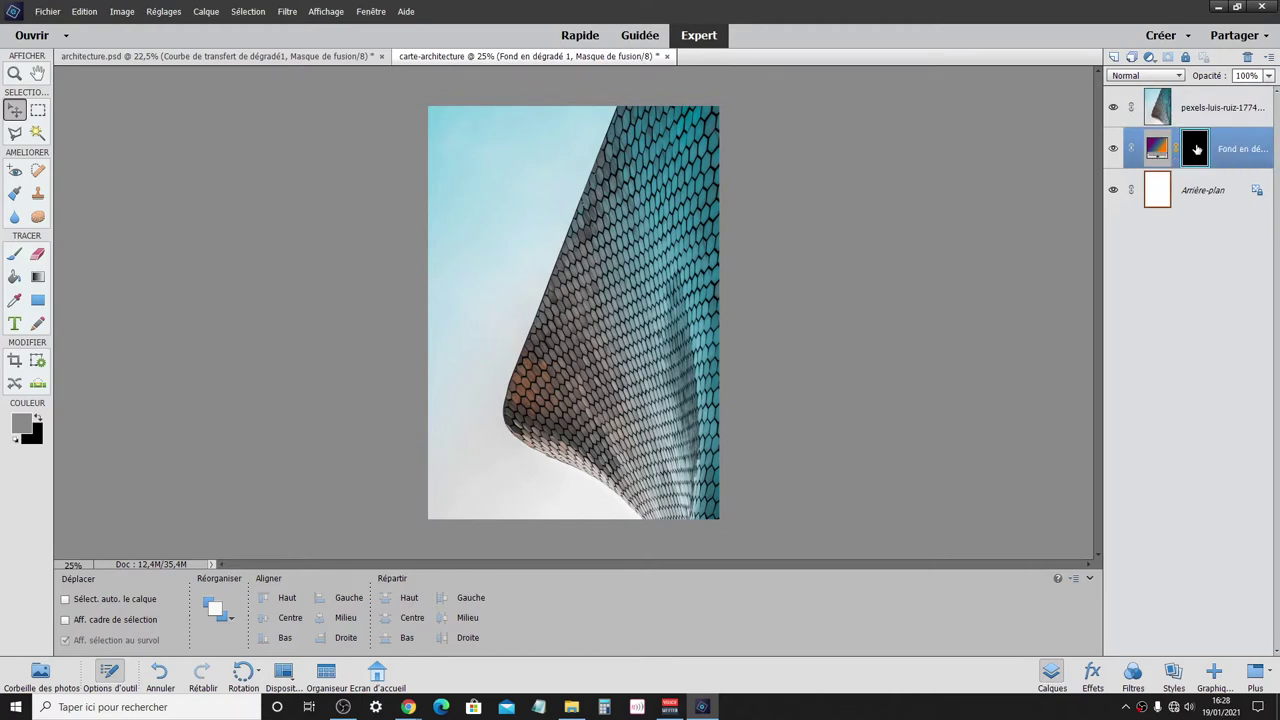
left_click_drag(1196, 149, 1200, 112)
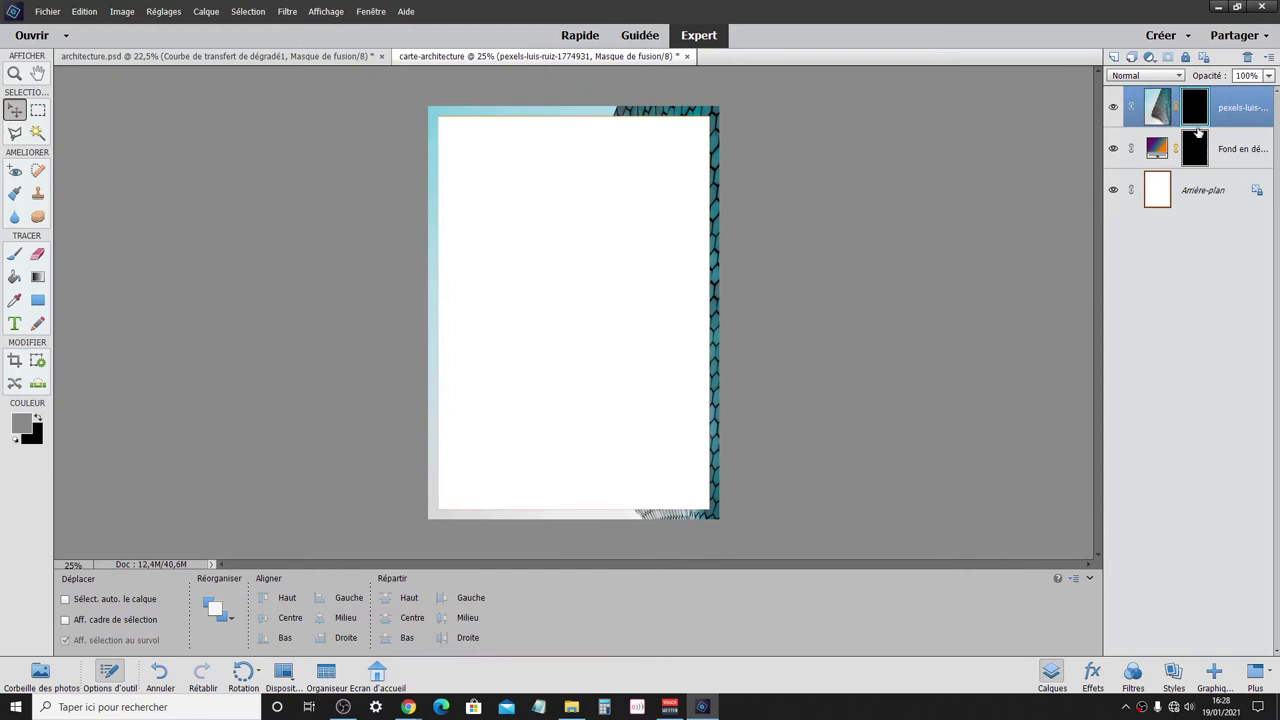
left_click(1196, 115)
key("ctrl+i")
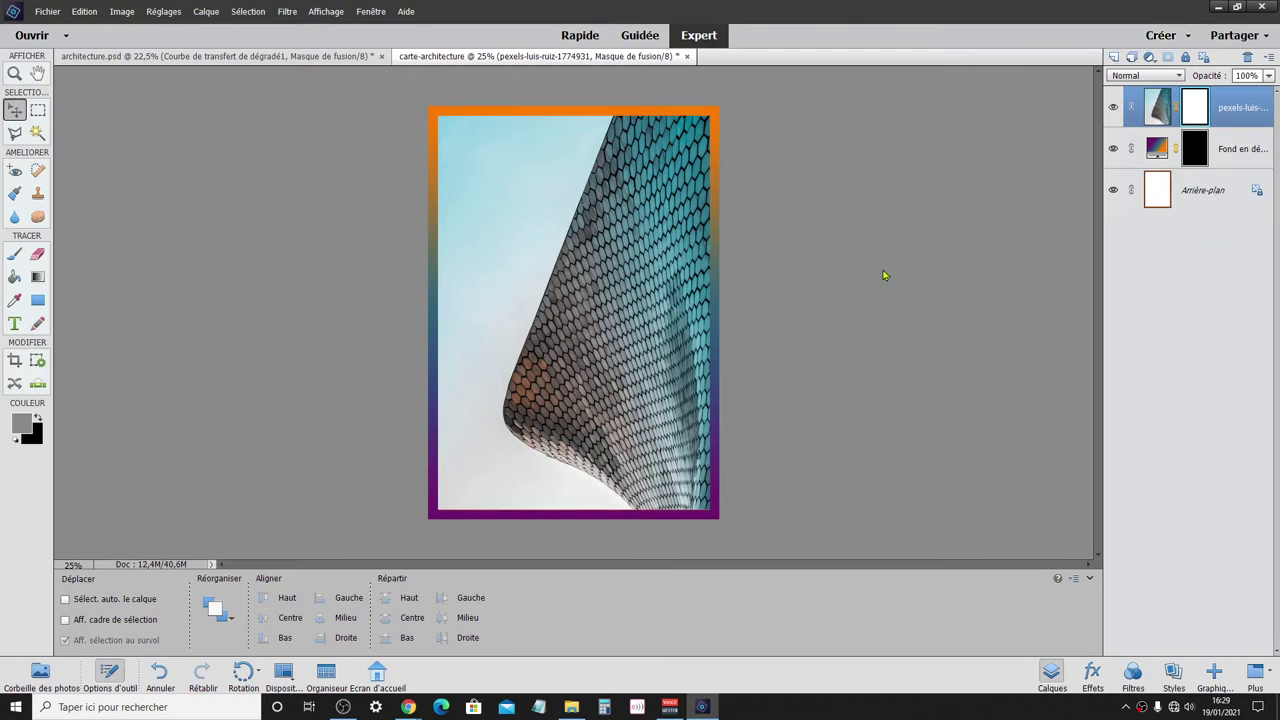
- Compare the card against the architecture.psd poster tab
left_click(330, 56)
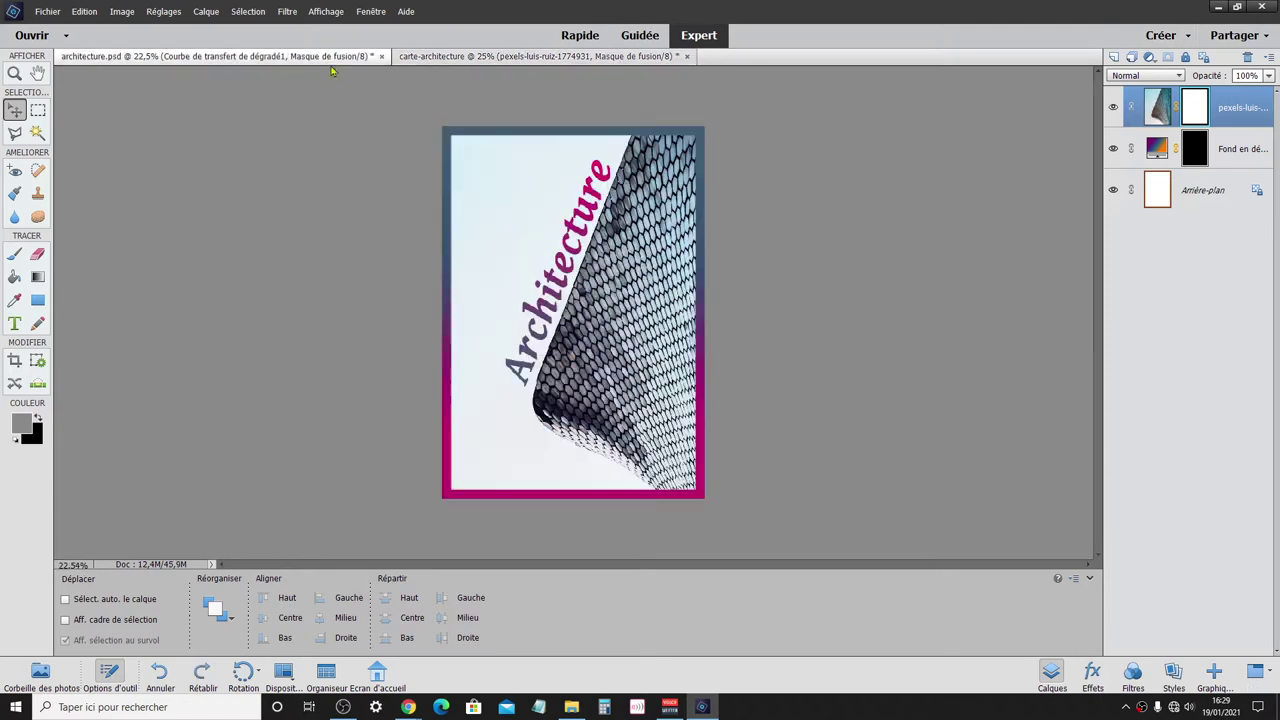
left_click(531, 55)
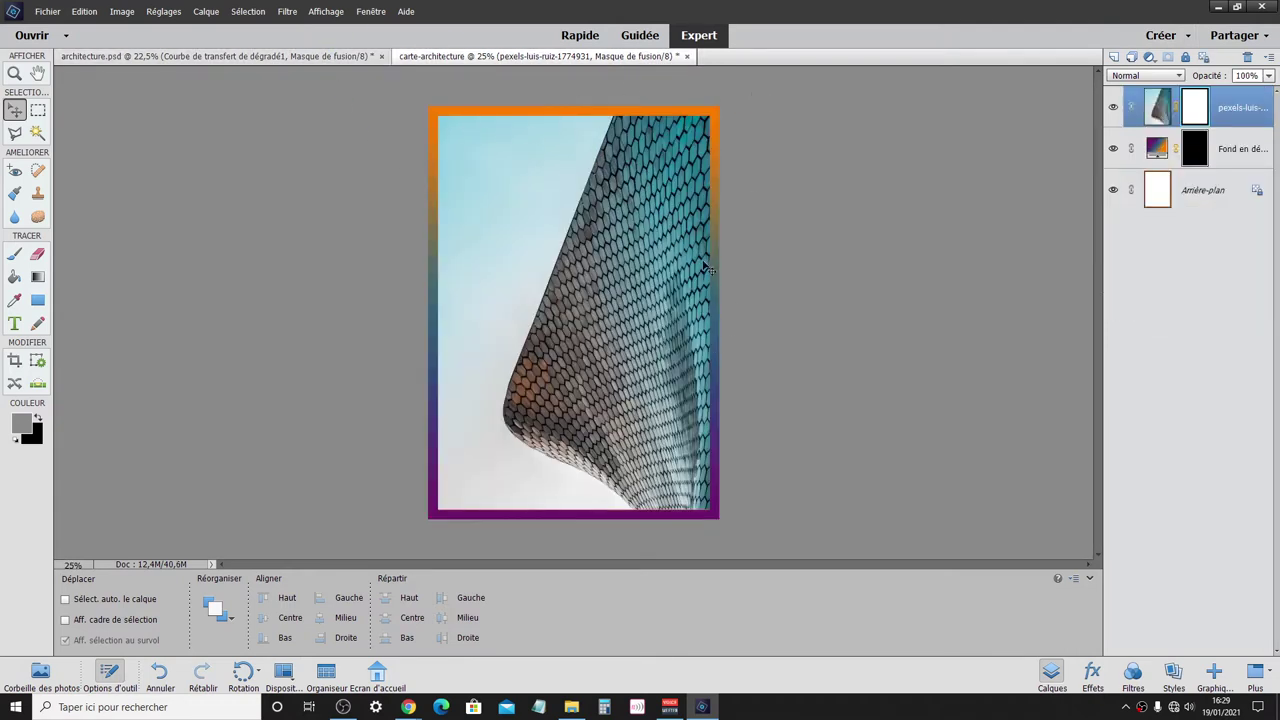
left_click(340, 57)
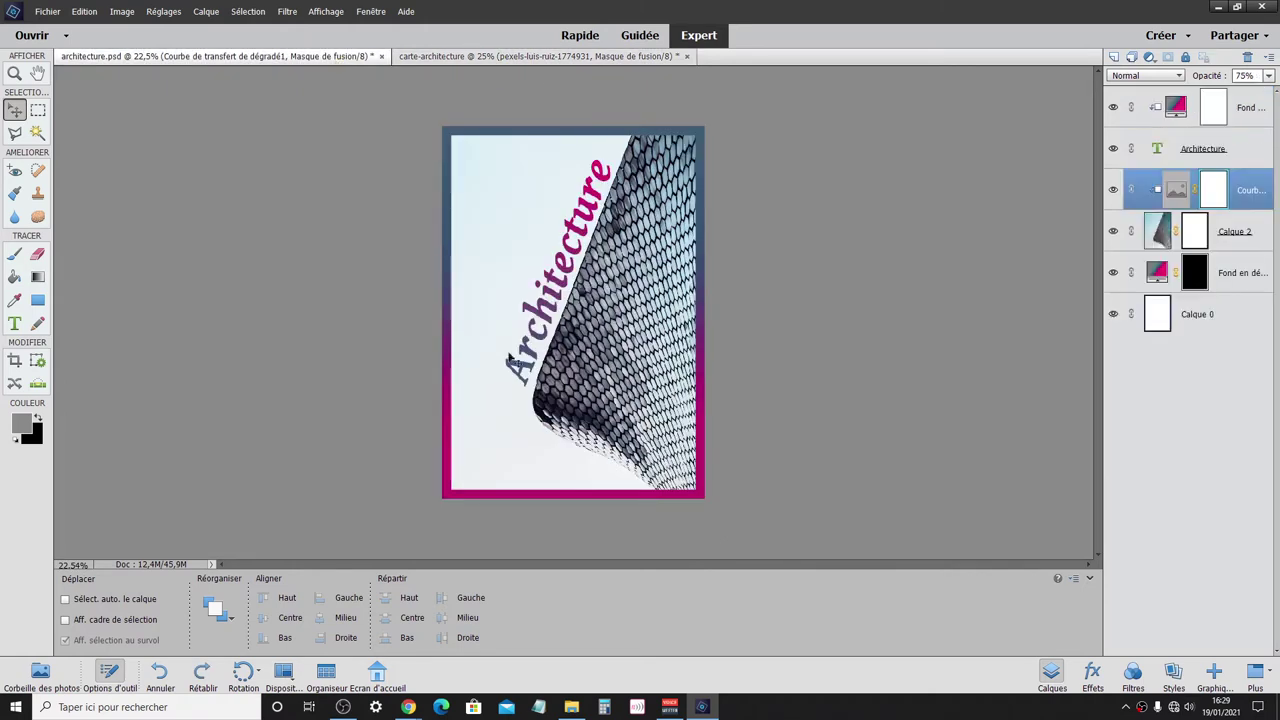
left_click(477, 57)
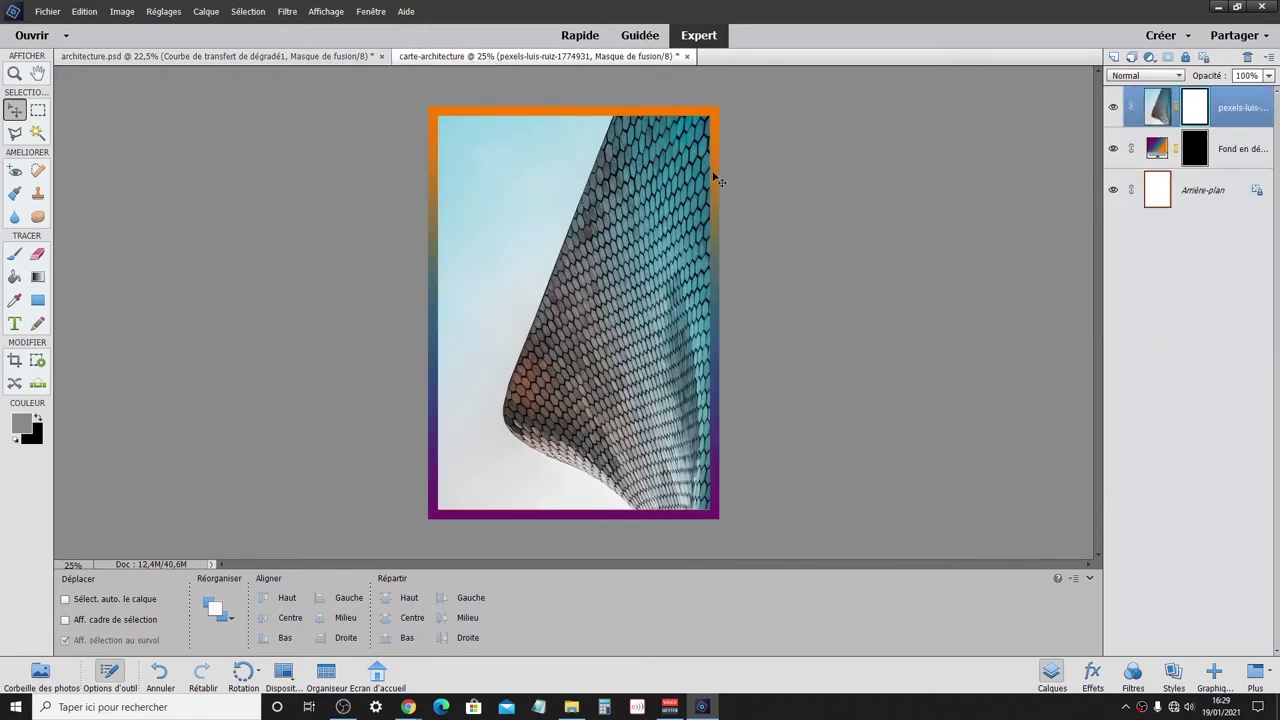
- Change the gradient's purple left stop to a dark teal sampled from the facade, 314c52
double_click(1157, 148)
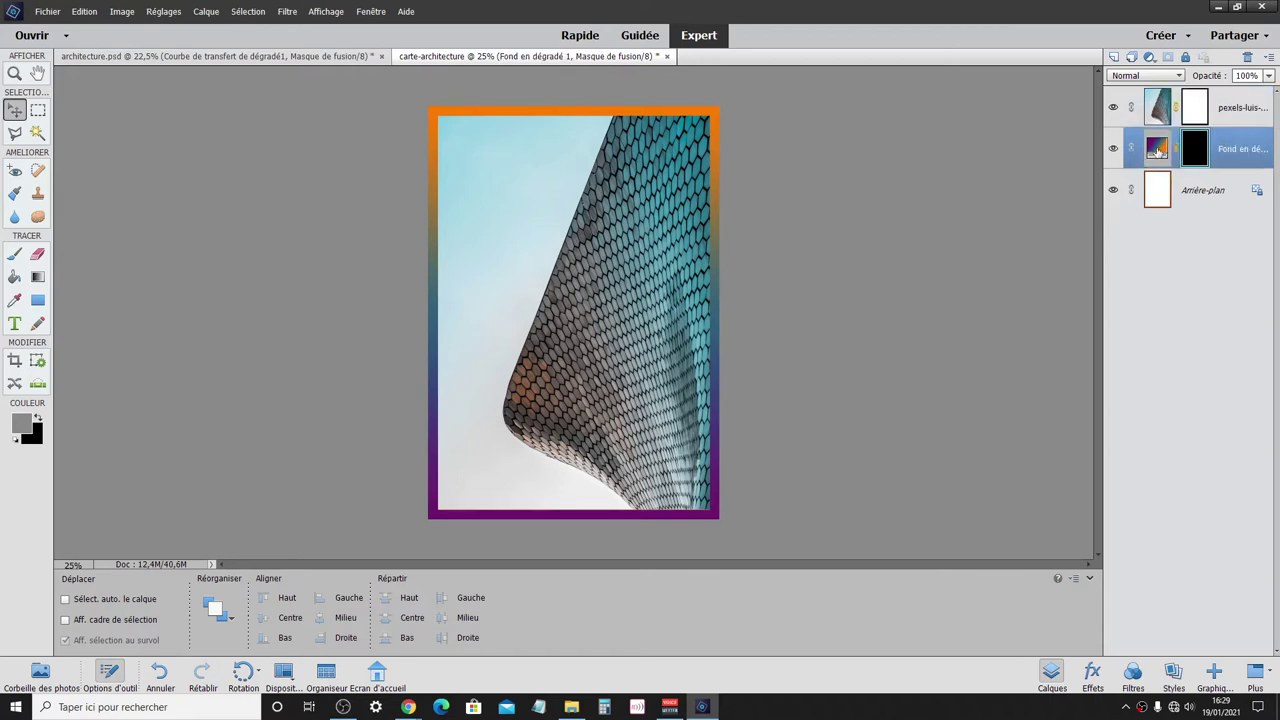
left_click(883, 181)
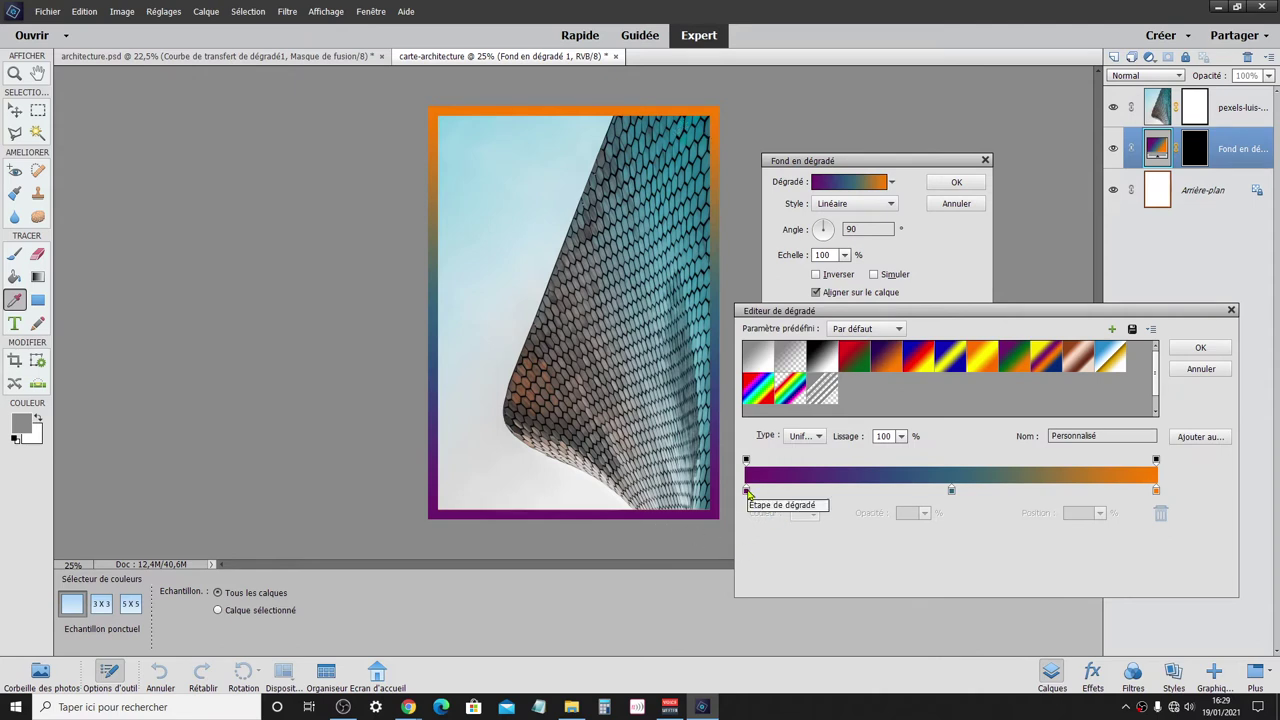
left_click(747, 491)
double_click(747, 491)
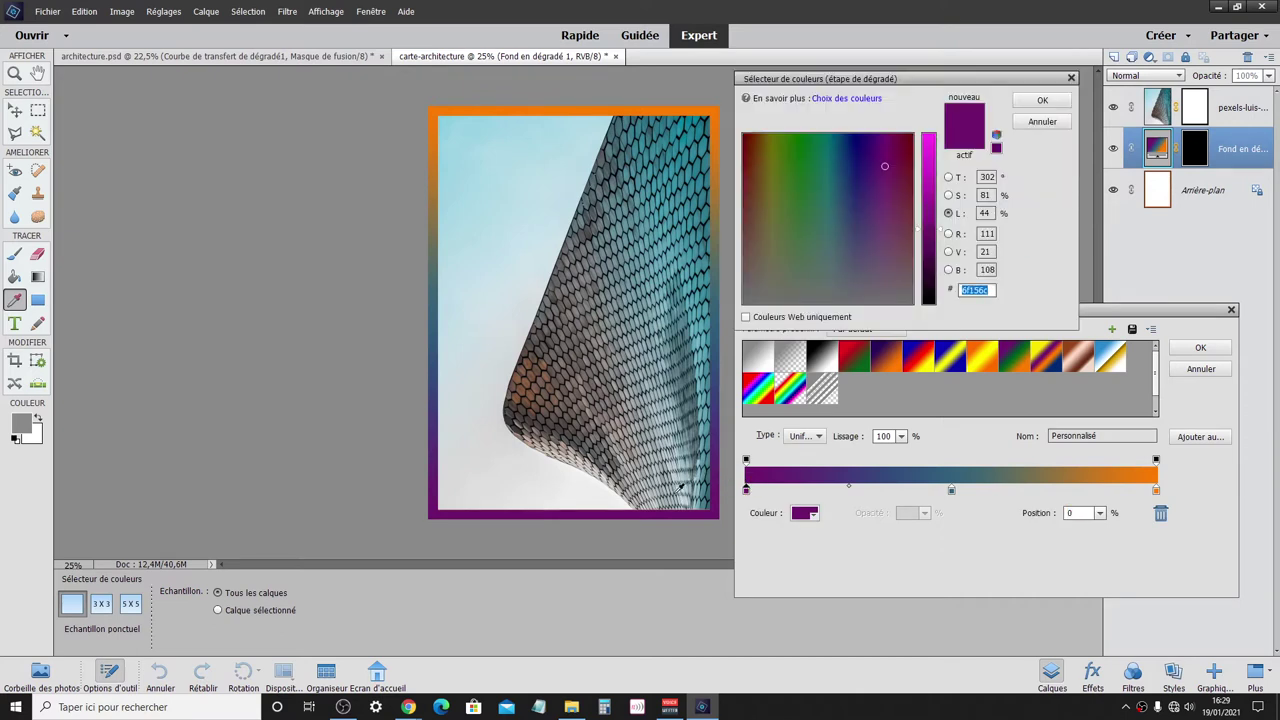
left_click(518, 394)
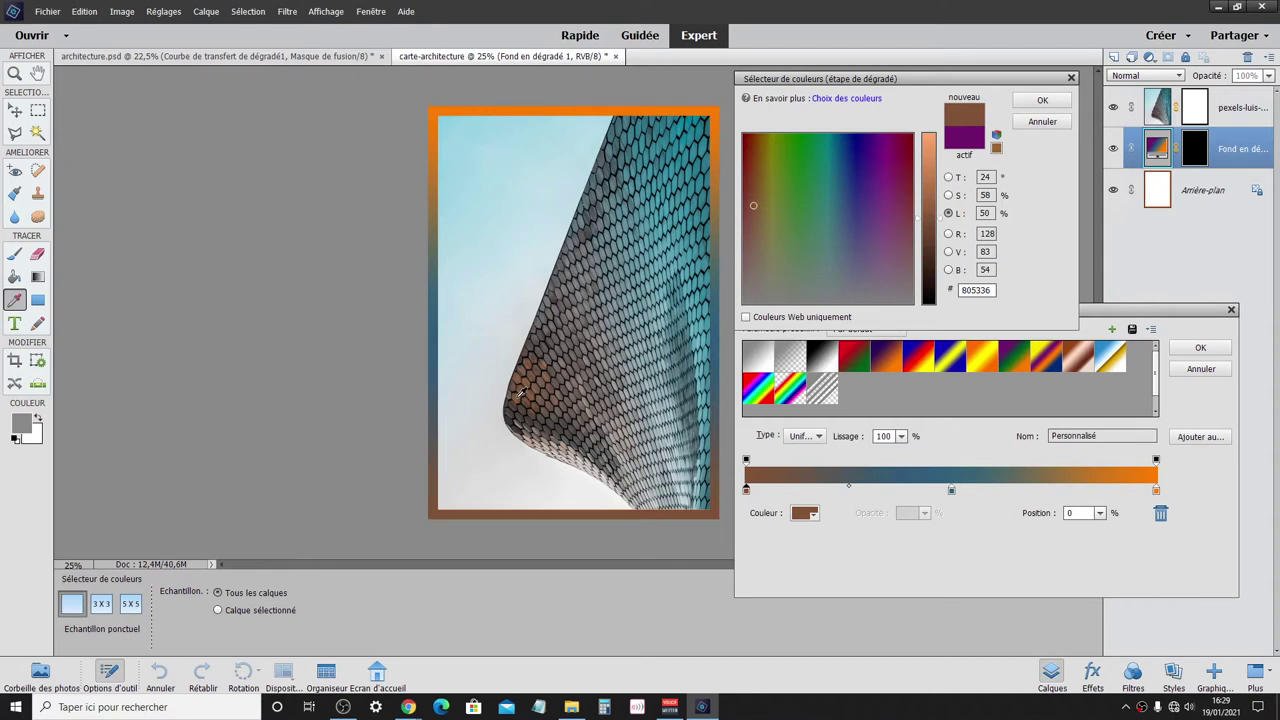
left_click(650, 336)
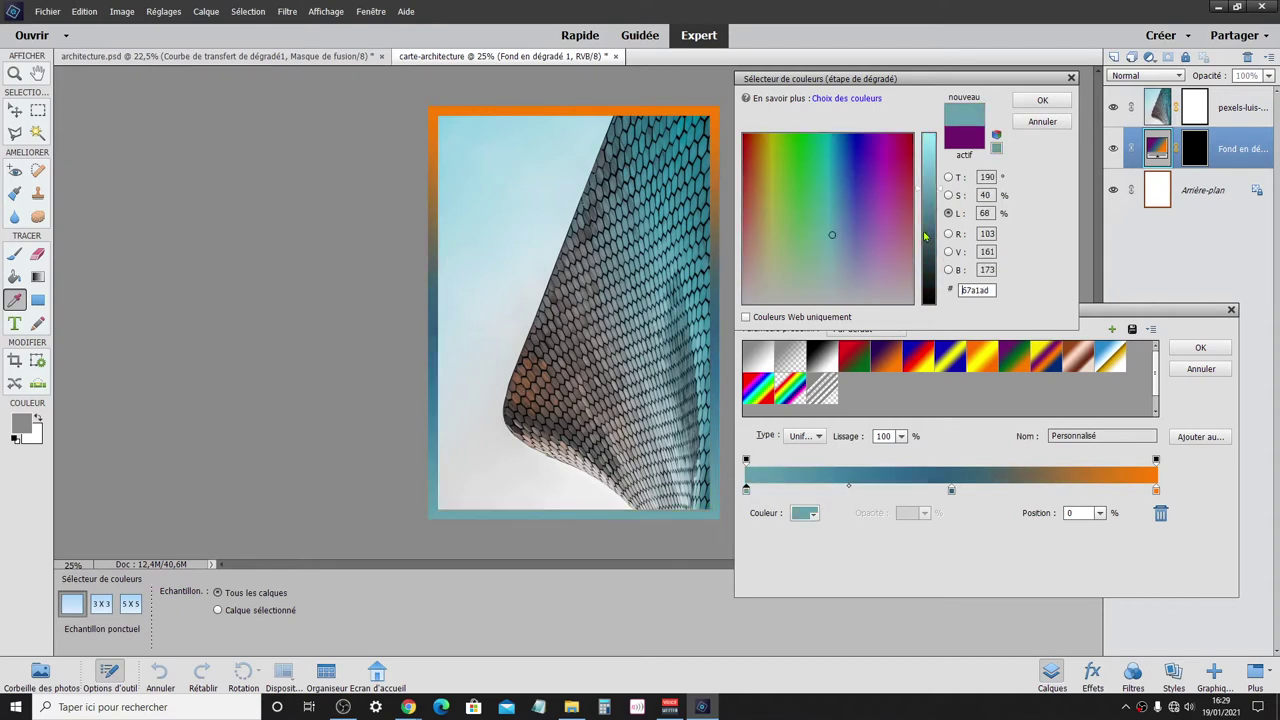
left_click_drag(941, 193, 944, 212)
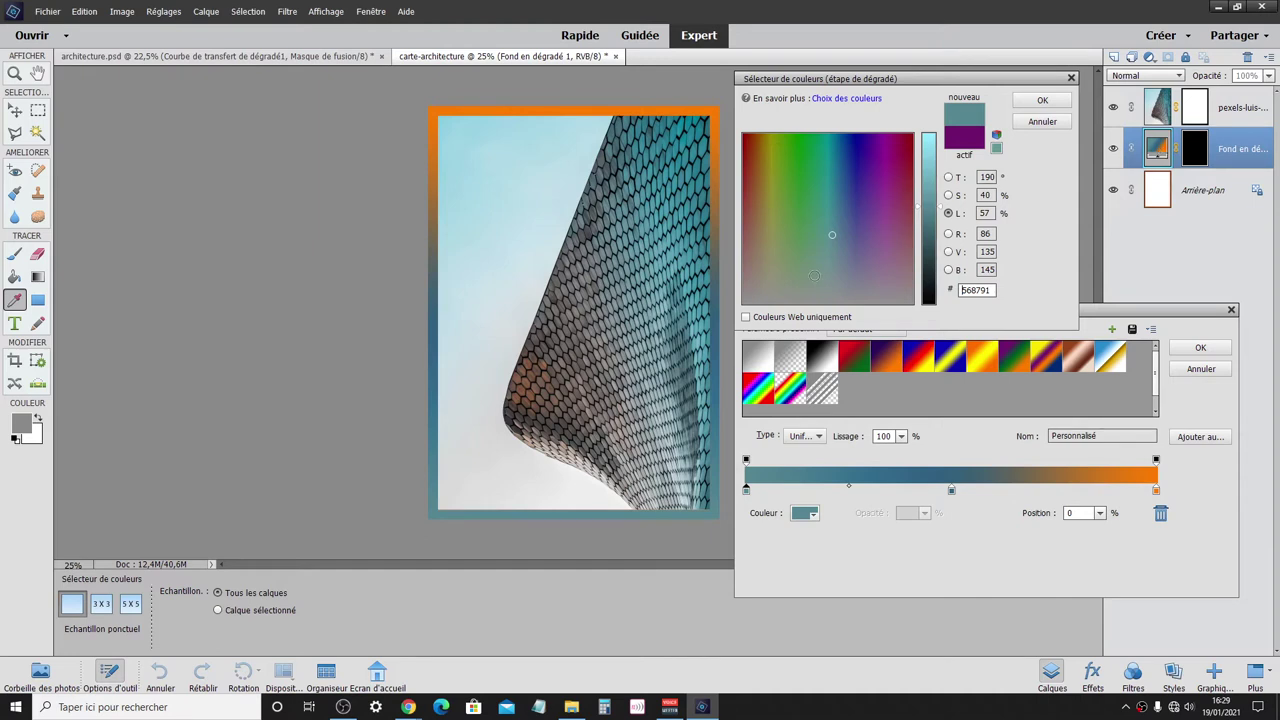
left_click(933, 250)
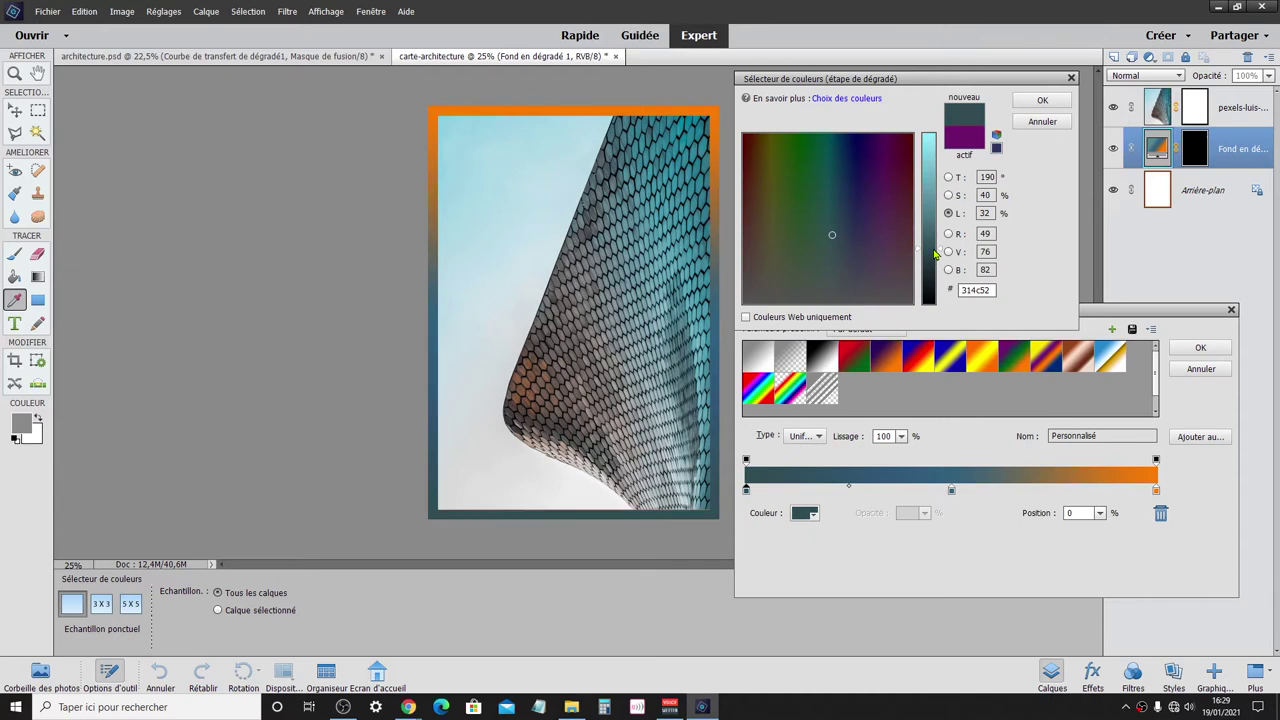
left_click(1042, 100)
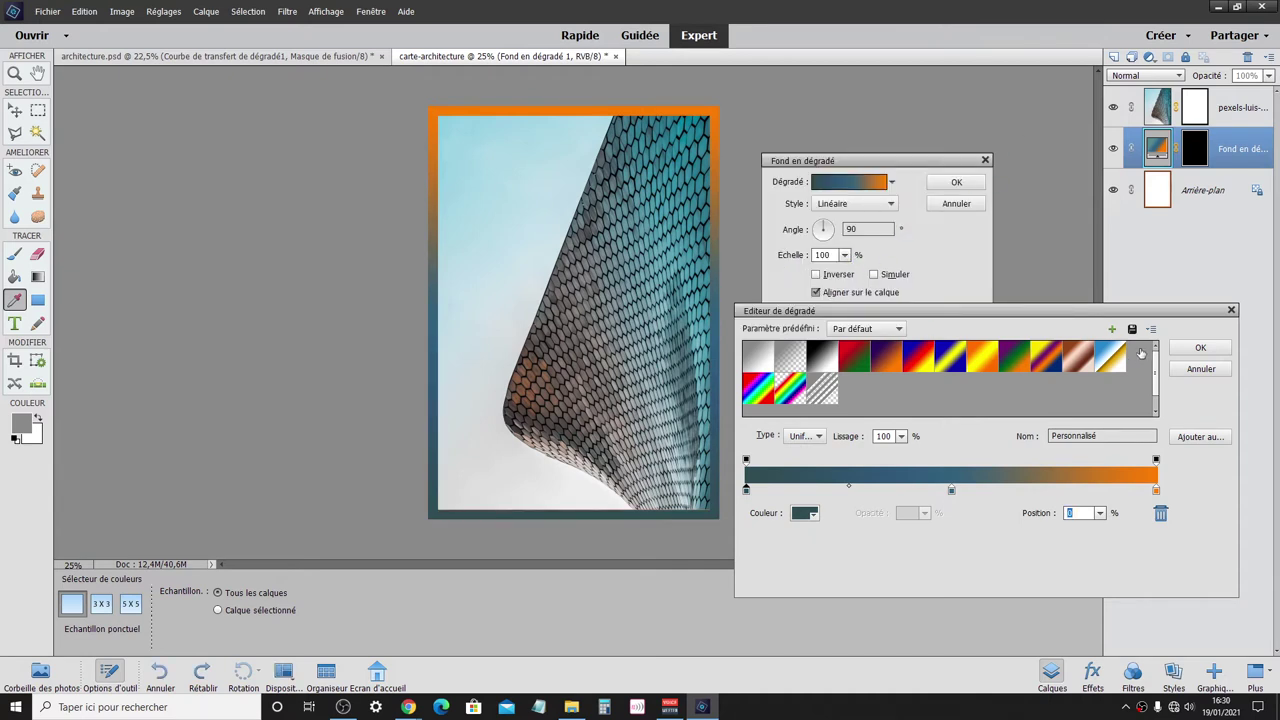
- Confirm the edited gradient and set the gradient scale to 62%
left_click(1198, 348)
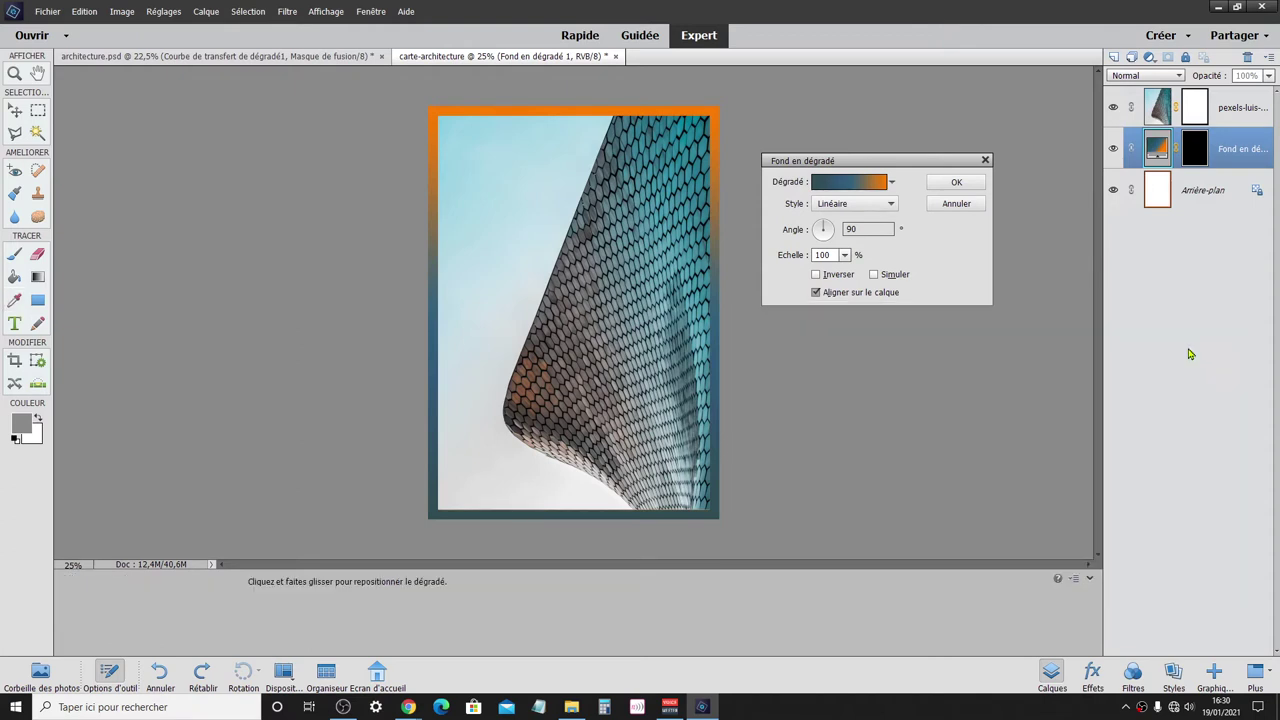
left_click(845, 255)
mouse_move(847, 272)
left_mouse_down()
mouse_move(858, 275)
mouse_move(845, 273)
left_mouse_up()
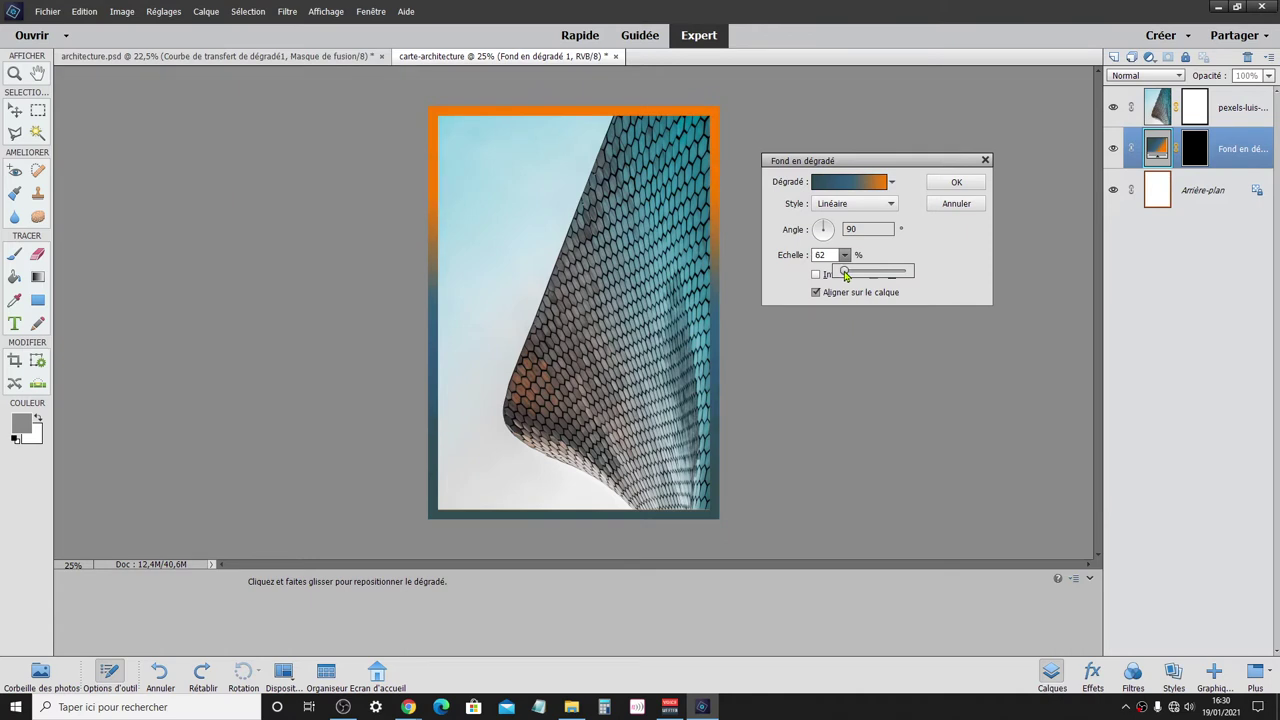
- Move the middle stop to 29% and set its colour to slate blue 356682
left_click(843, 183)
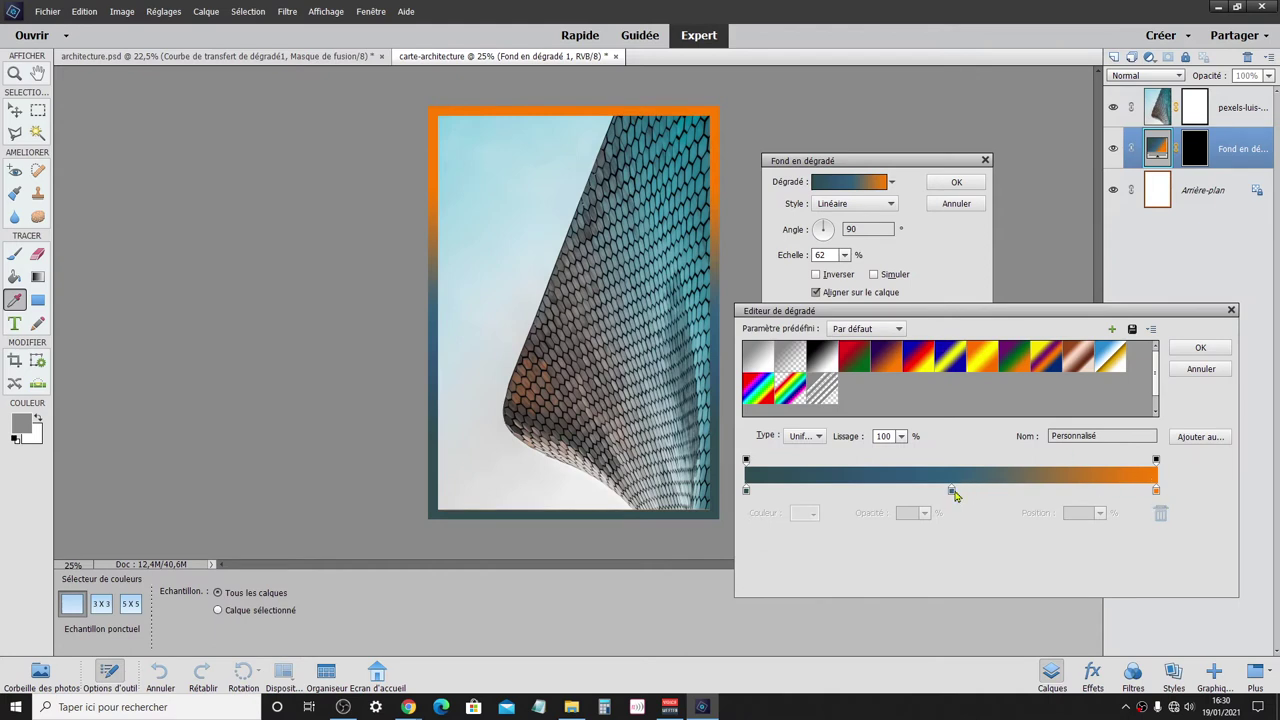
left_click_drag(951, 493, 863, 493)
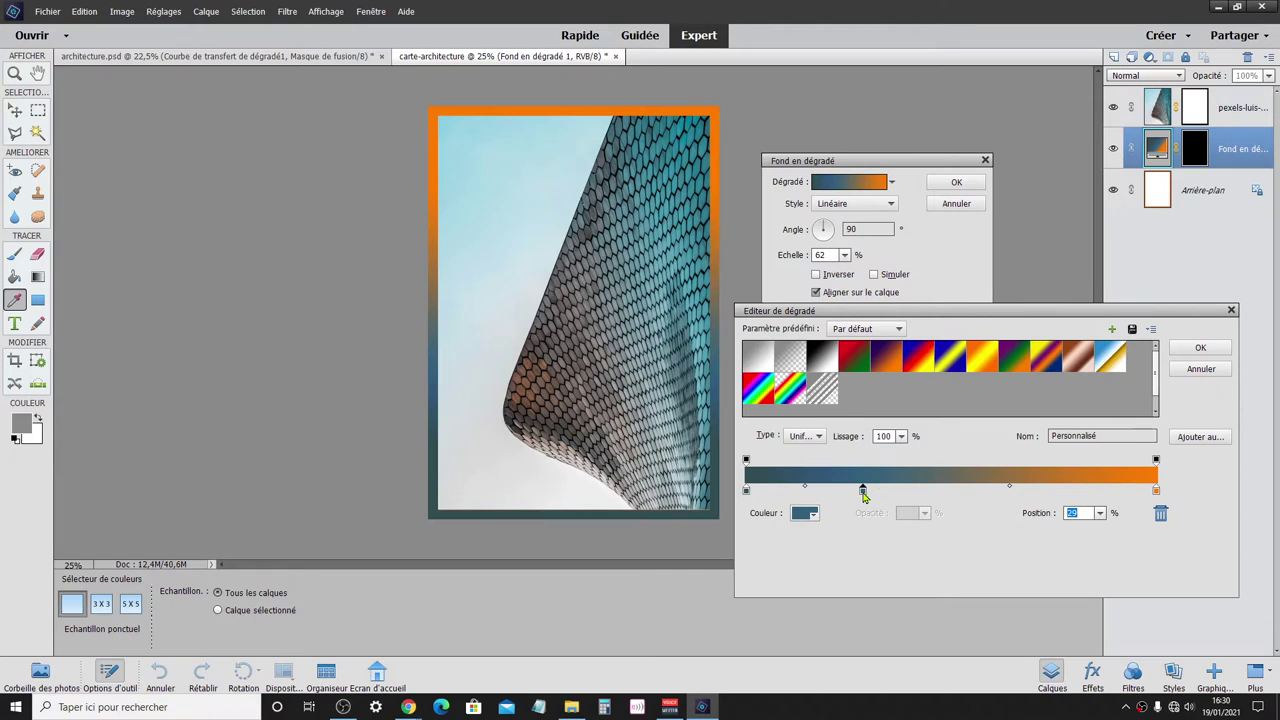
double_click(863, 490)
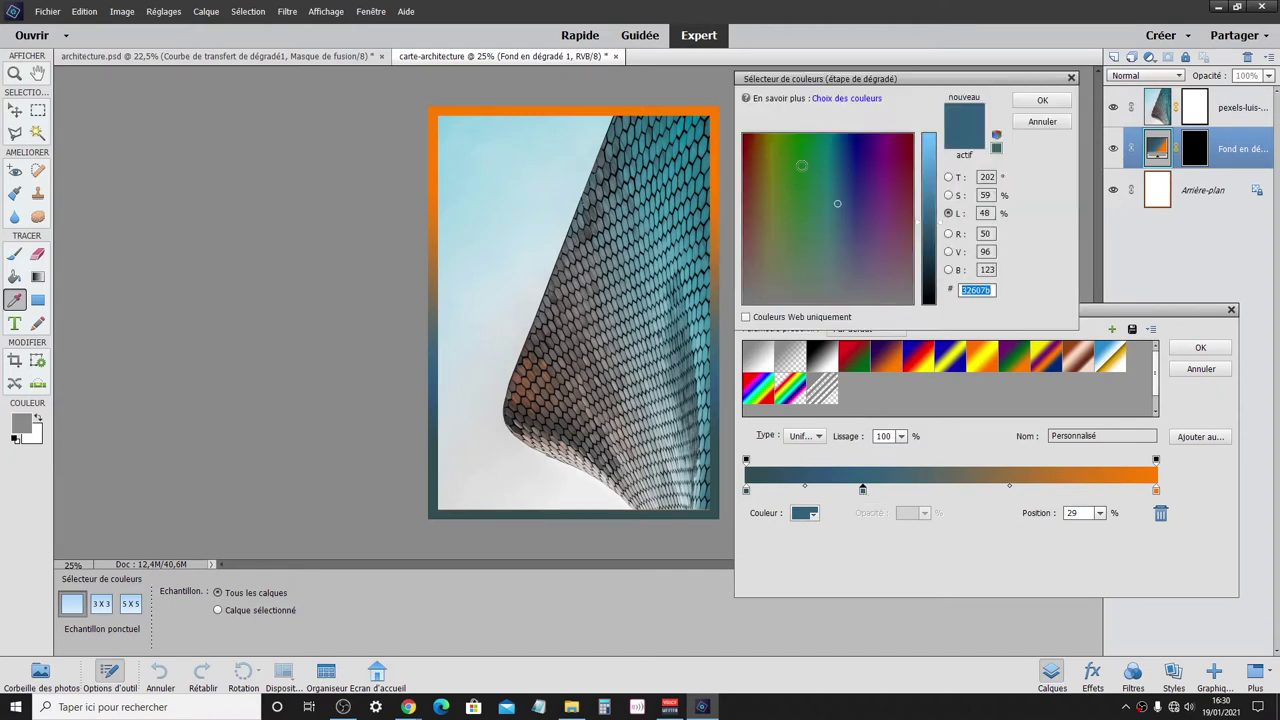
left_click(929, 146)
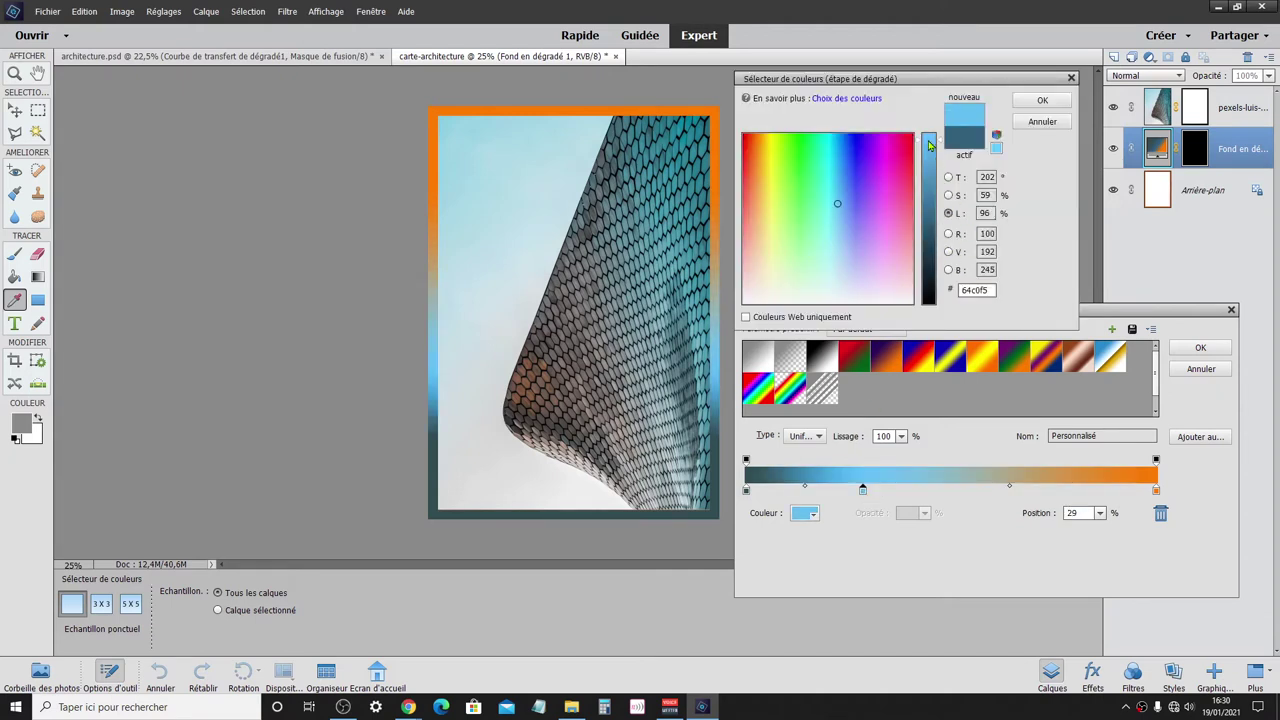
left_click(933, 222)
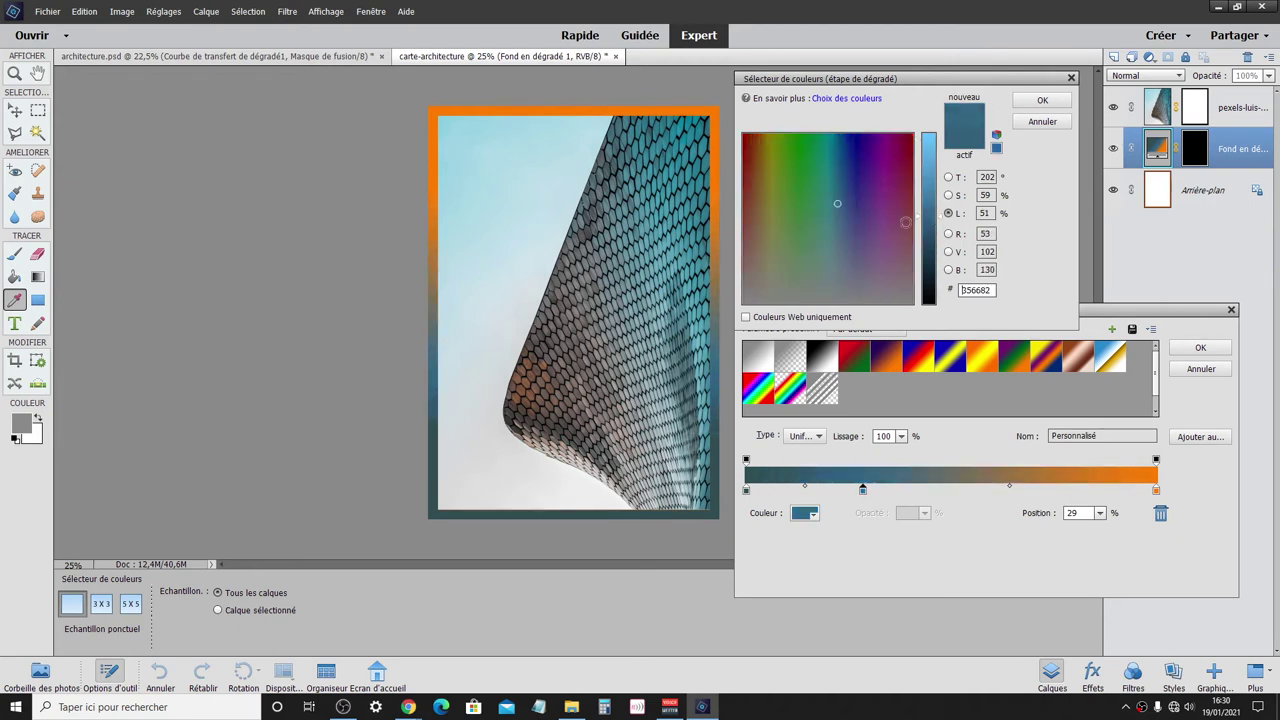
left_click(1042, 100)
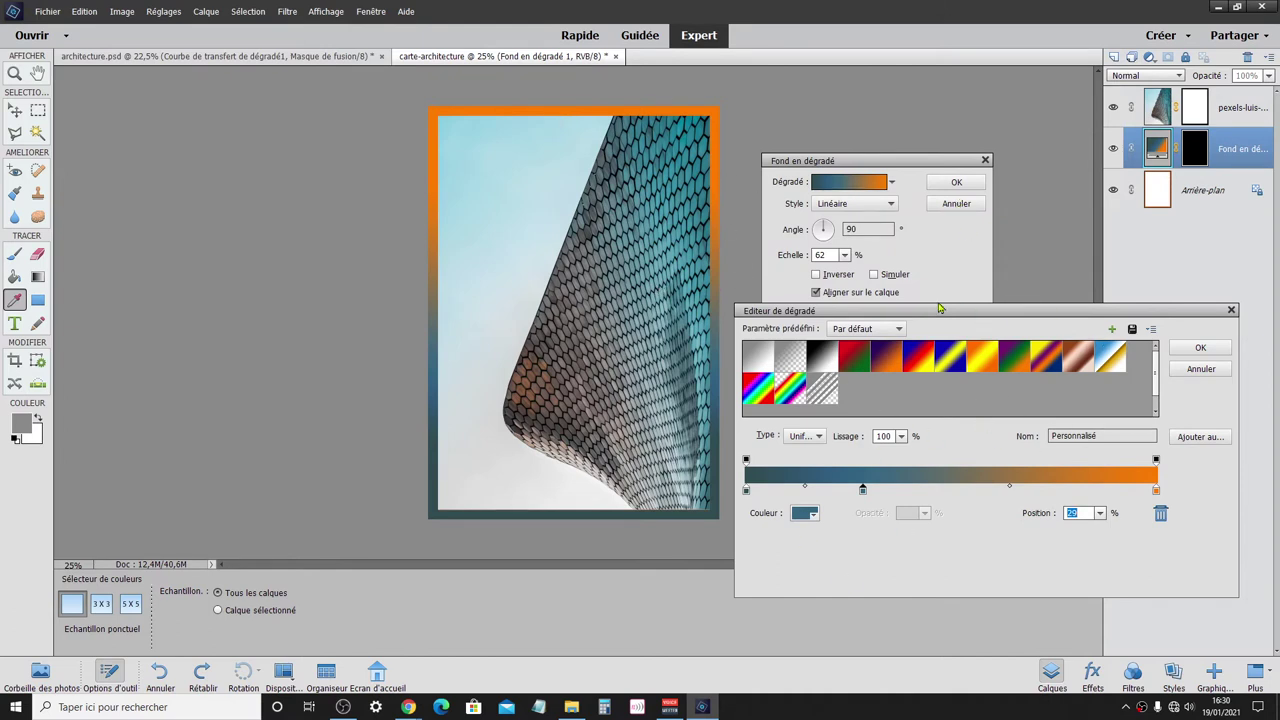
- Name the gradient bleu-ardoise-vers-orange, add it as a preset, and apply the fill
left_click_drag(942, 312, 952, 263)
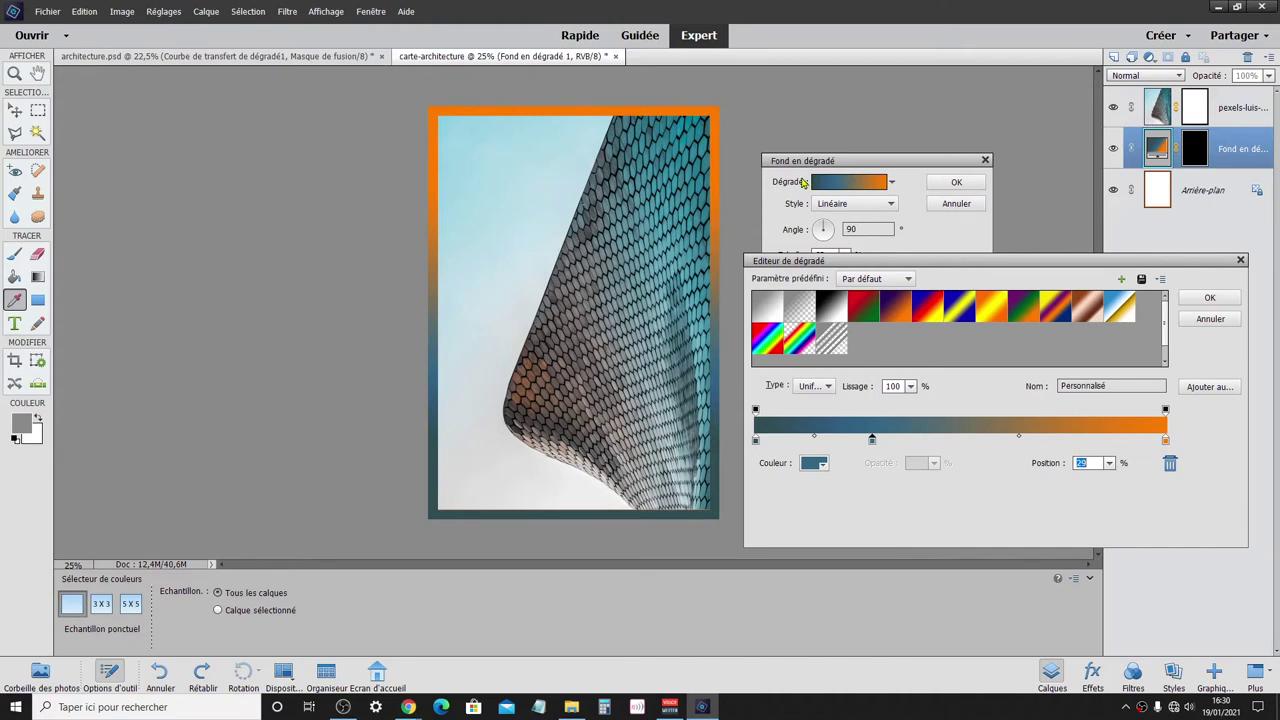
left_click_drag(1113, 386, 1035, 400)
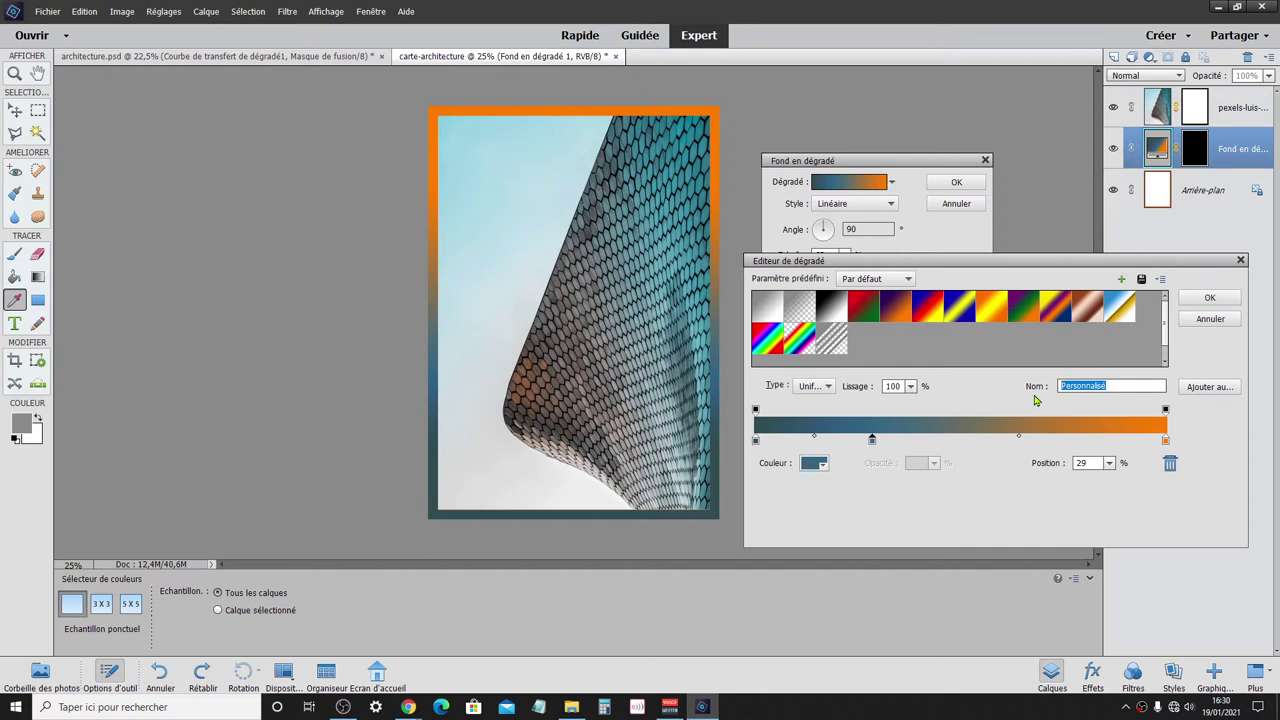
type("bleu")
type("-ardoise-")
type("vers-orange")
left_click(1194, 390)
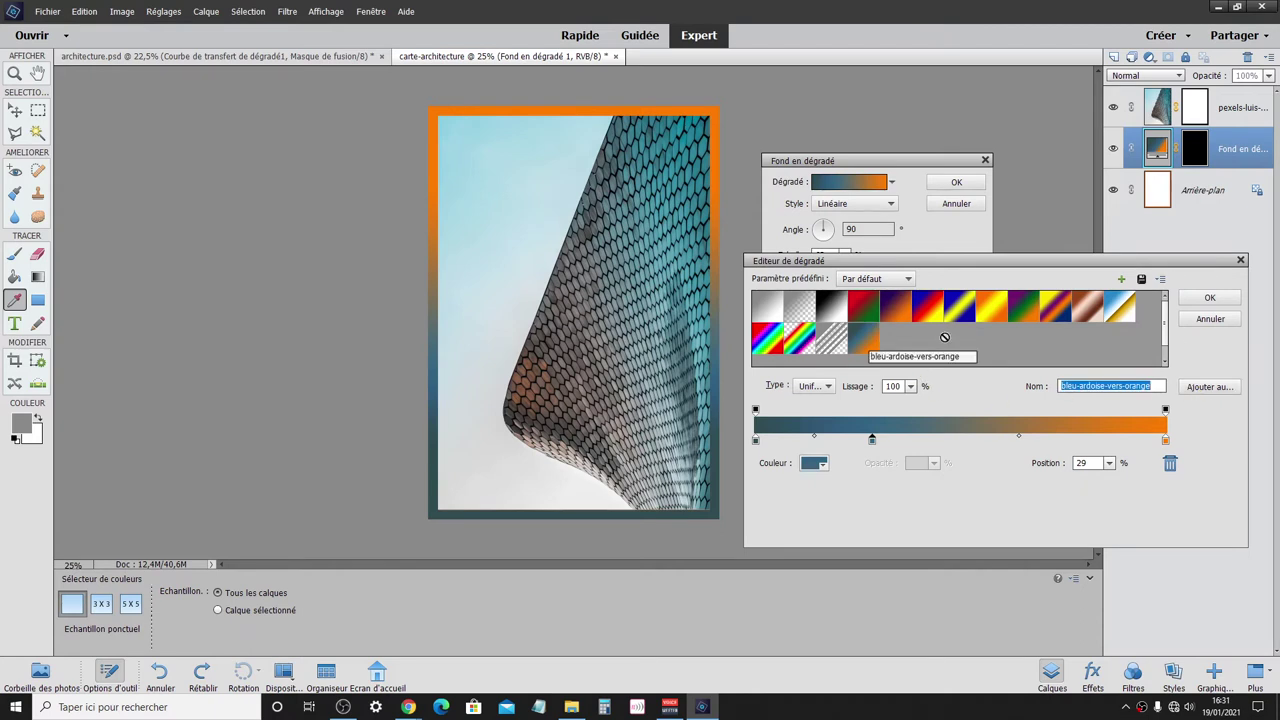
left_click(1209, 297)
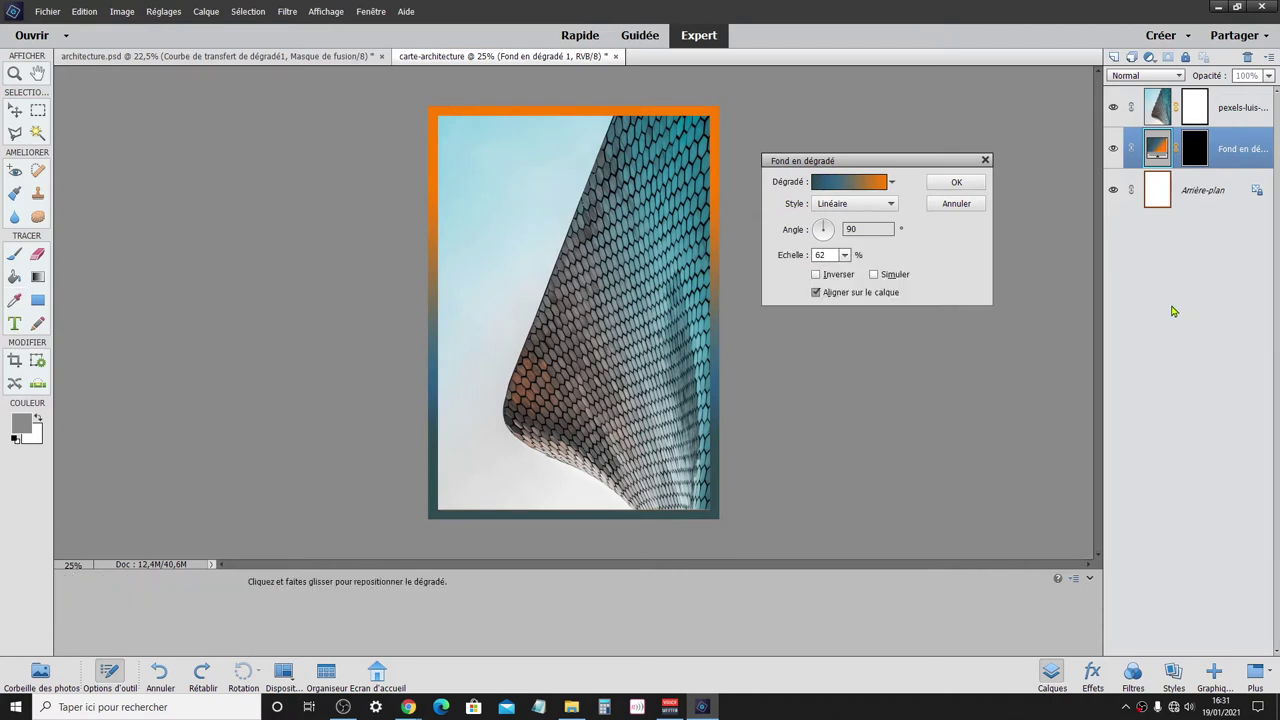
left_click(965, 184)
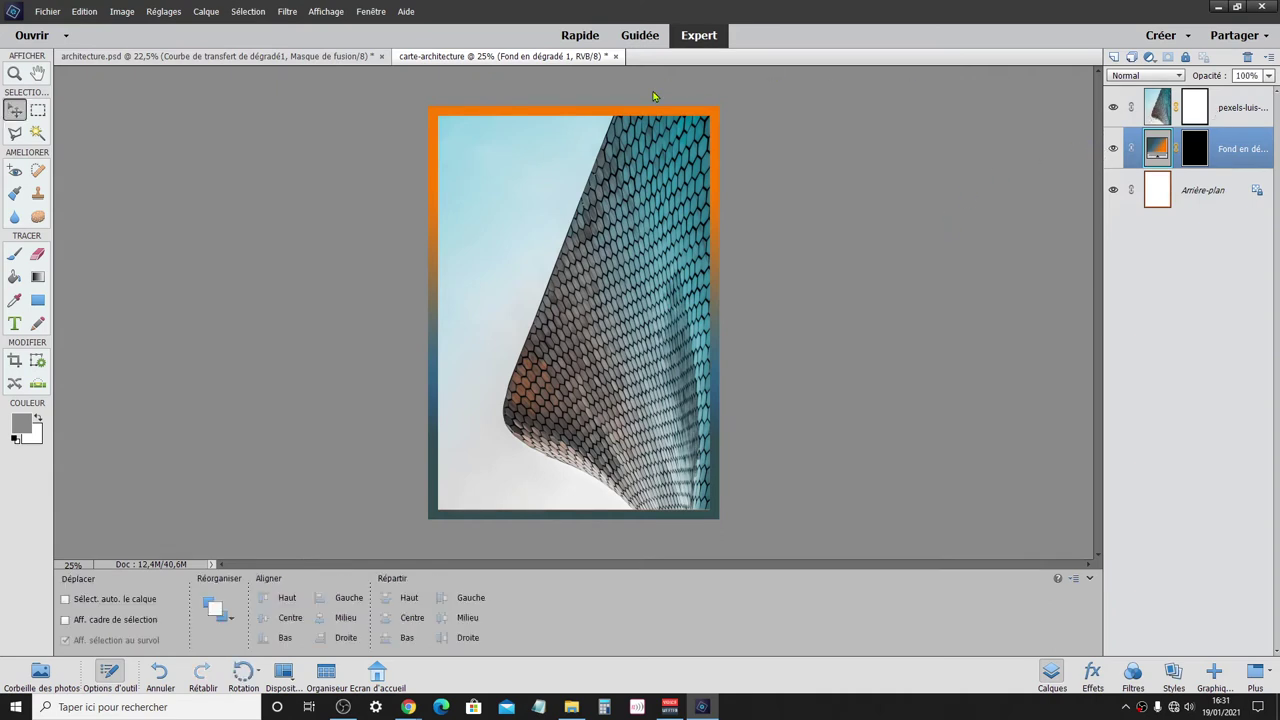
left_click(13, 326)
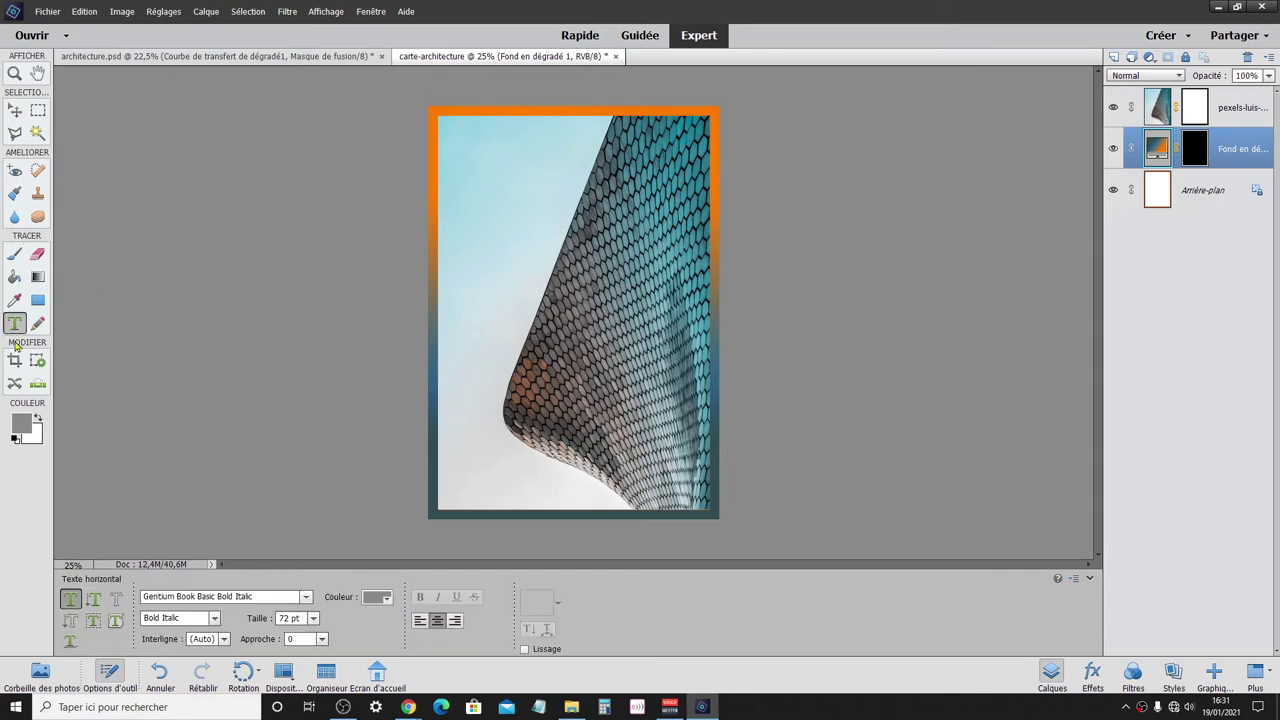
left_click(489, 258)
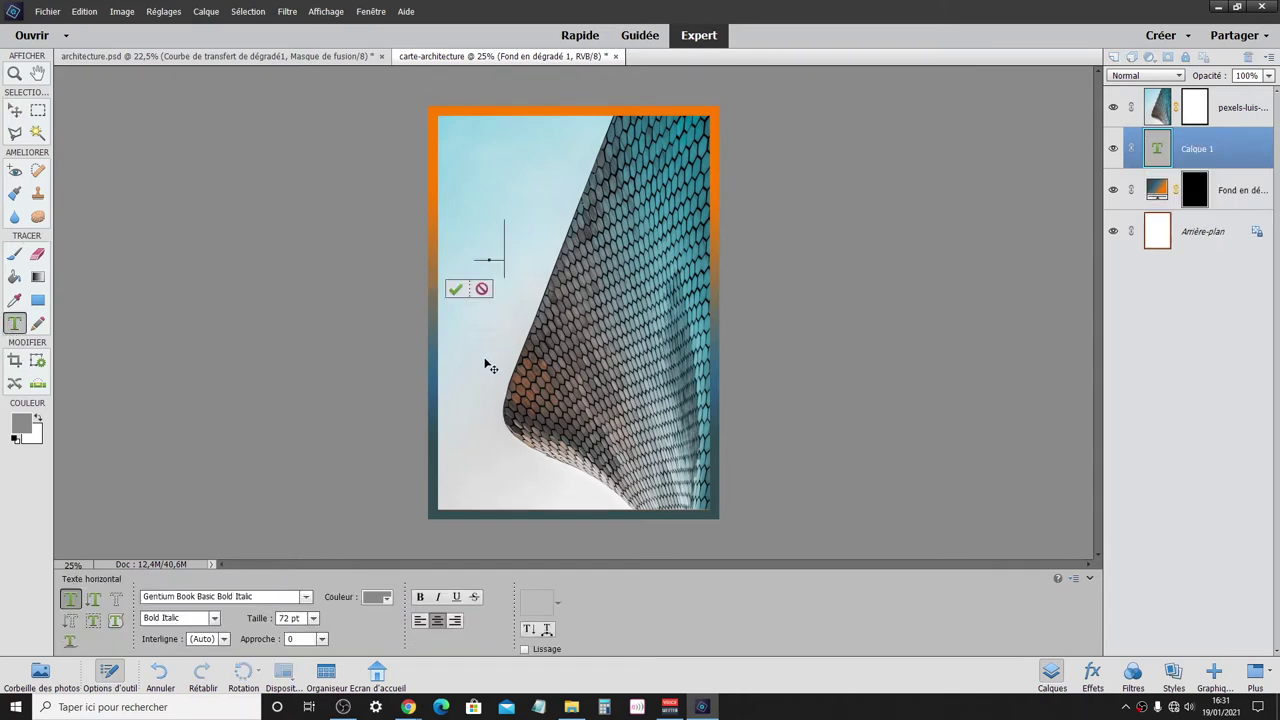
type("Archi")
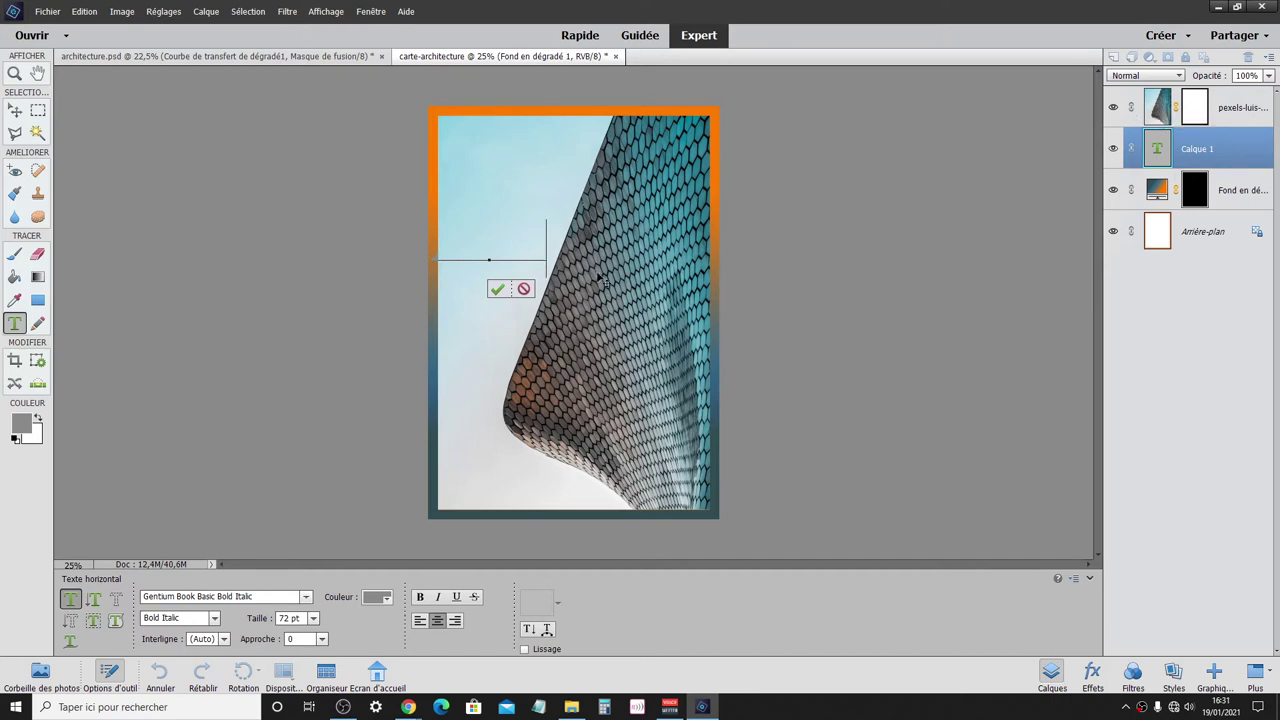
left_click(524, 289)
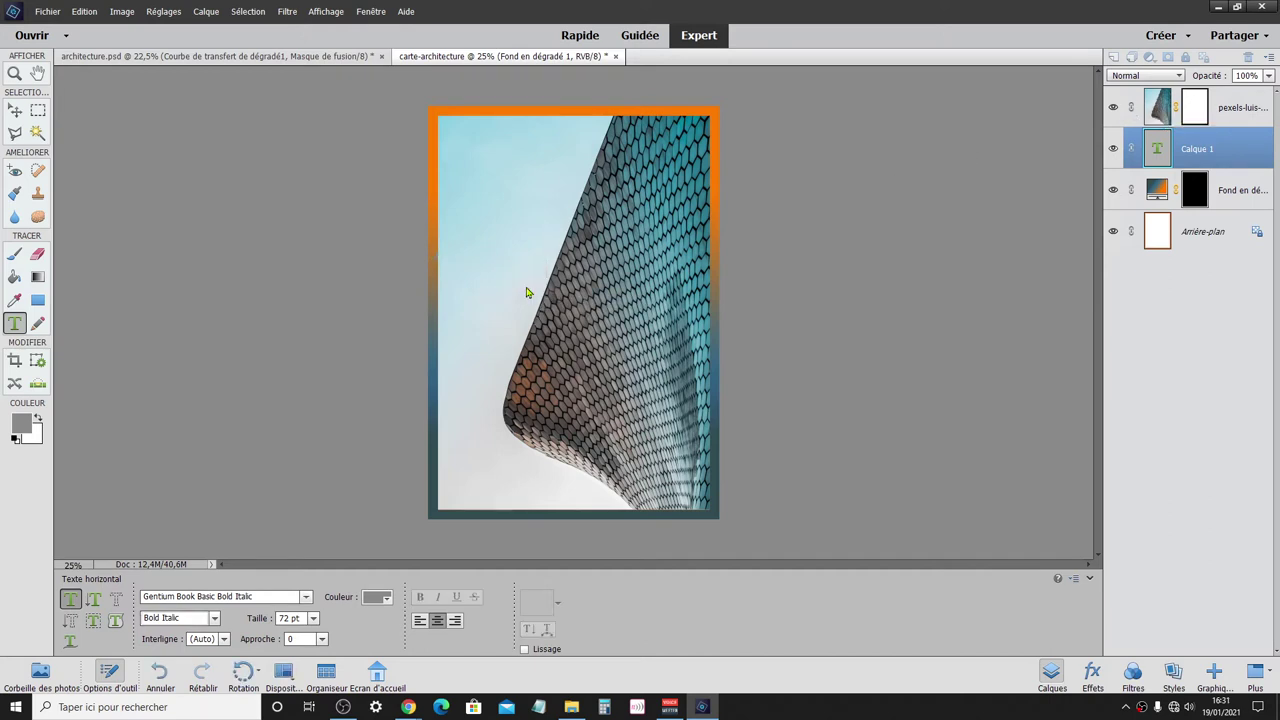
left_click(1158, 115)
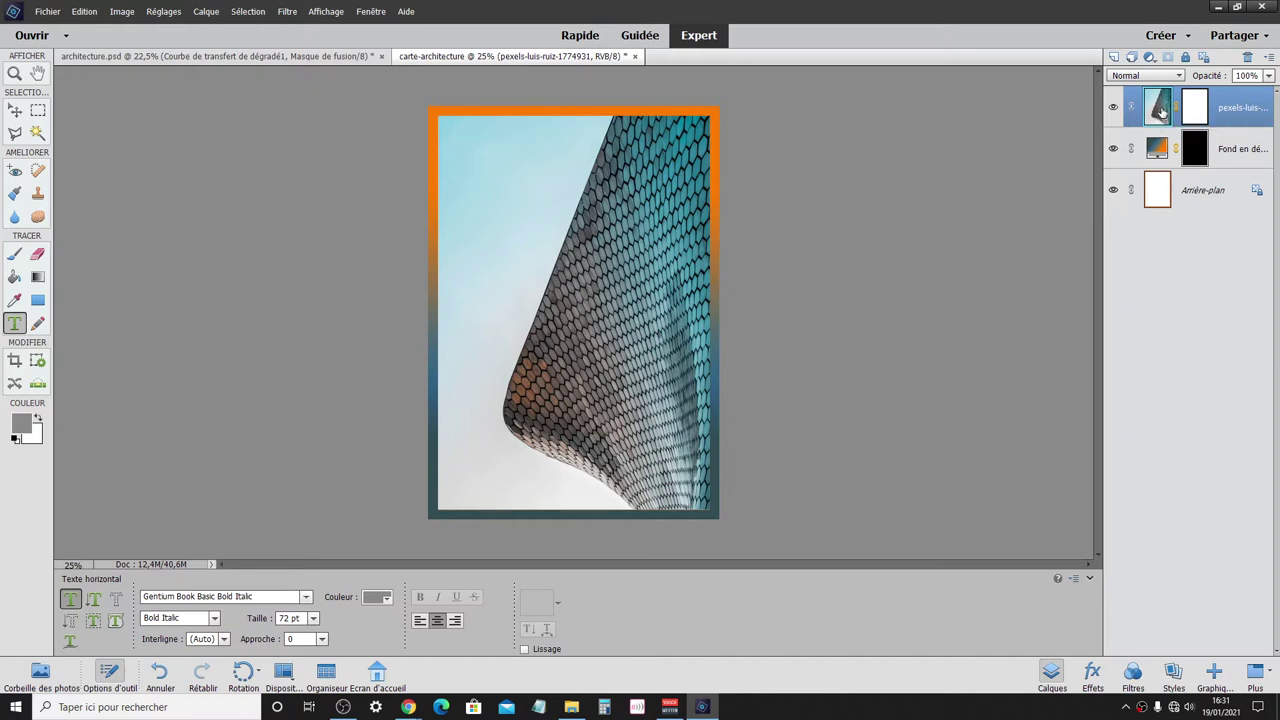
left_click(1206, 202)
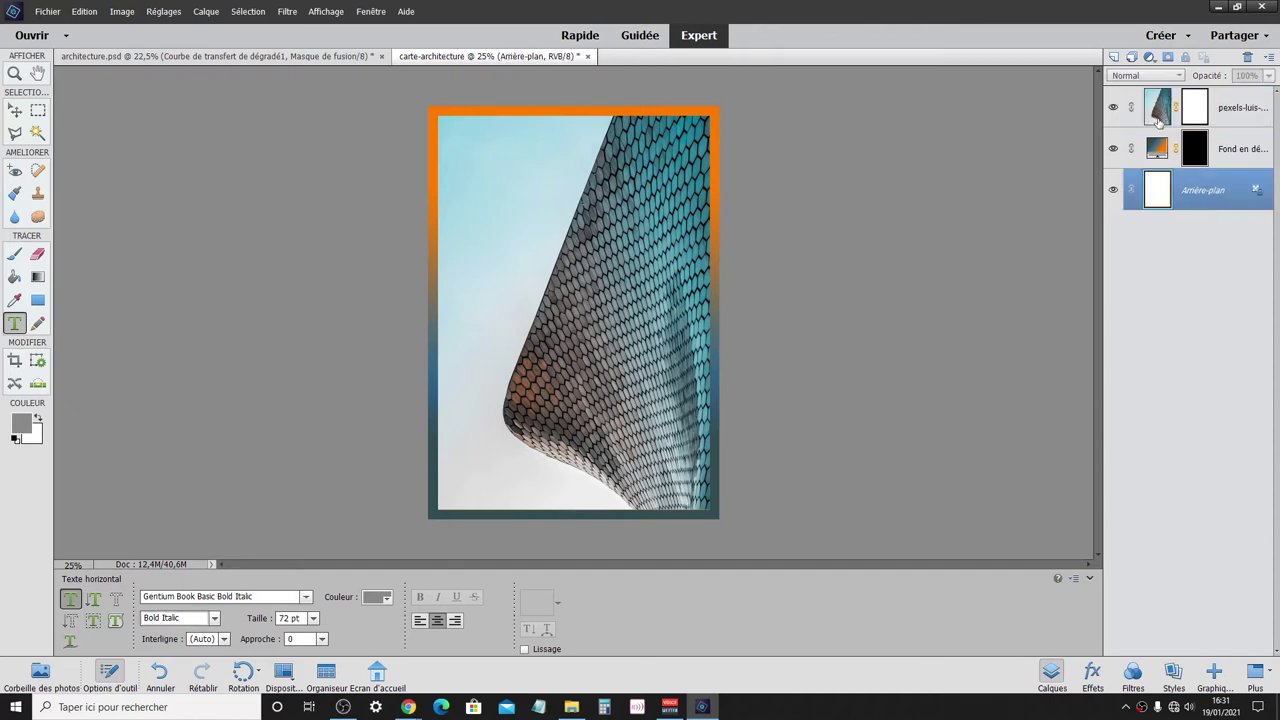
left_click(1158, 122)
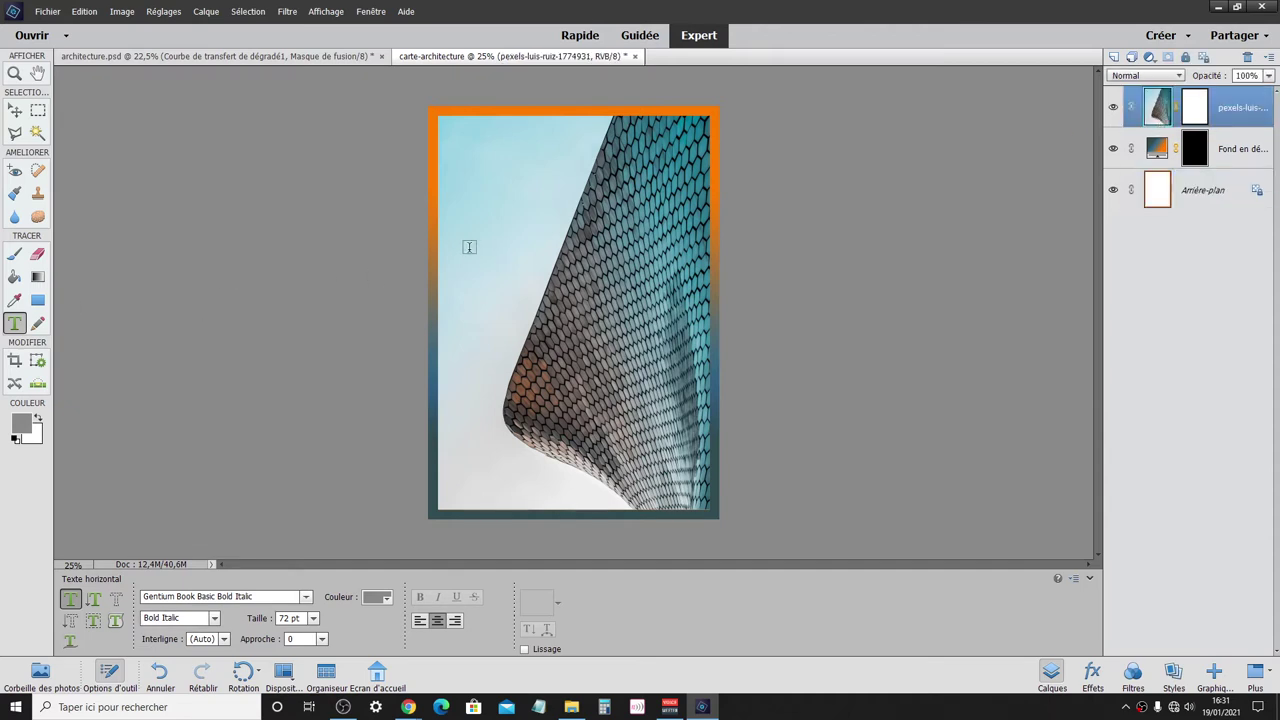
- Type 'architecture' as a text layer and drag it across the card's upper middle
left_click(509, 253)
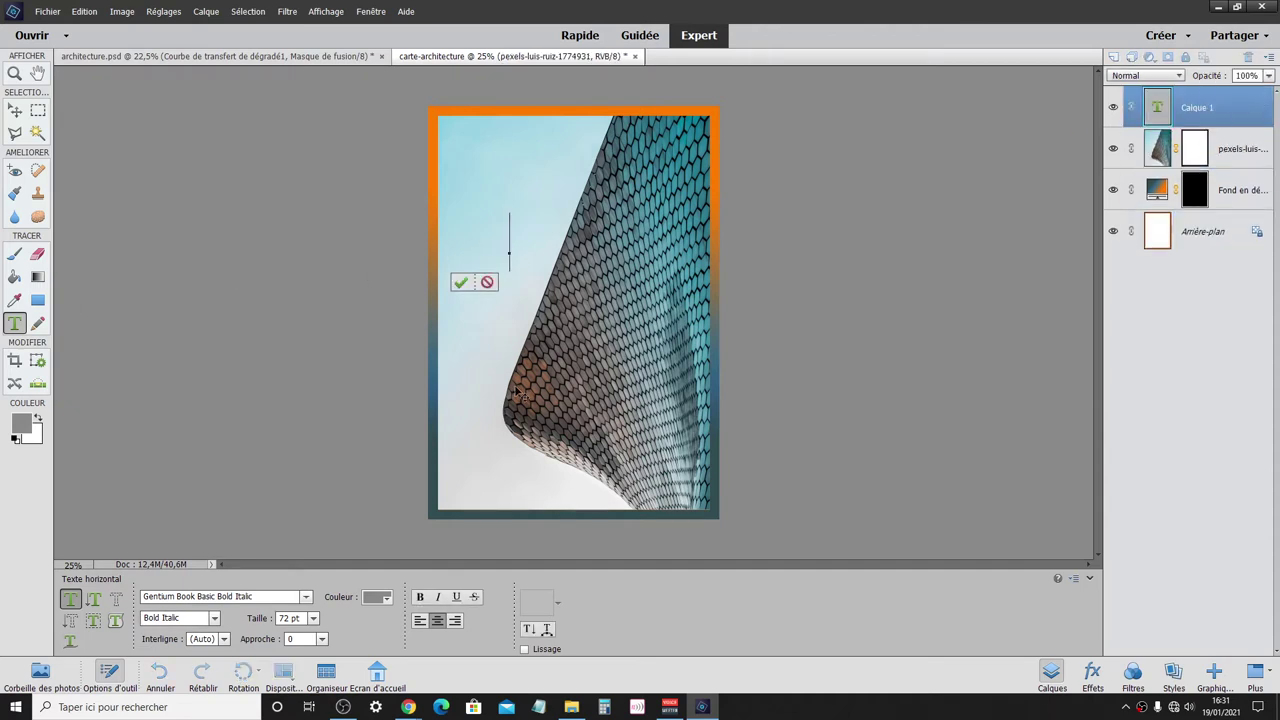
type("a")
type("rchi")
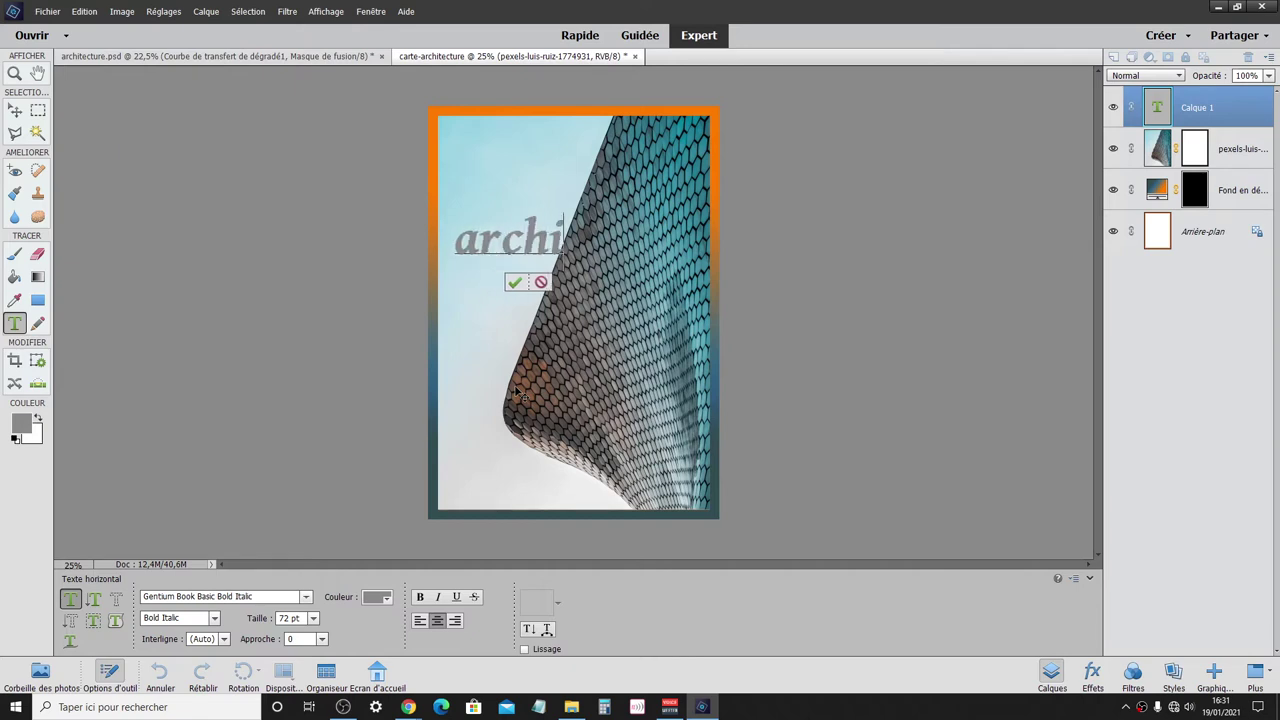
type("tec")
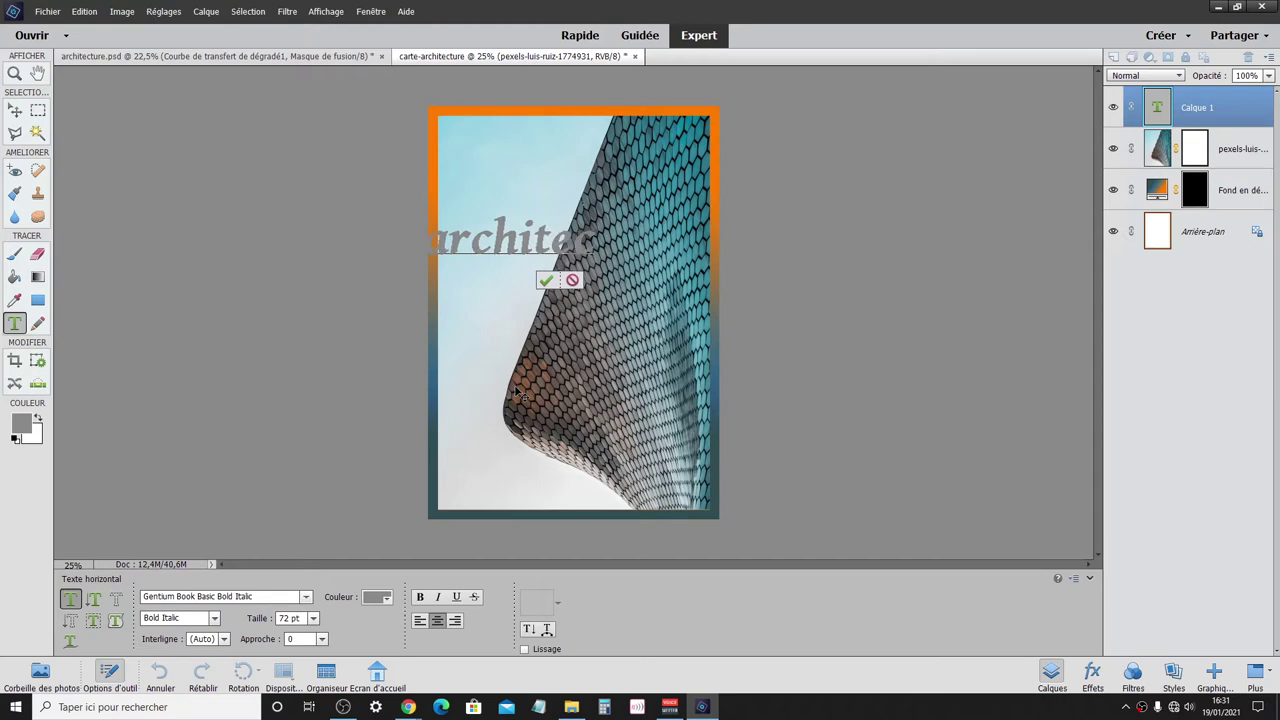
type("ture")
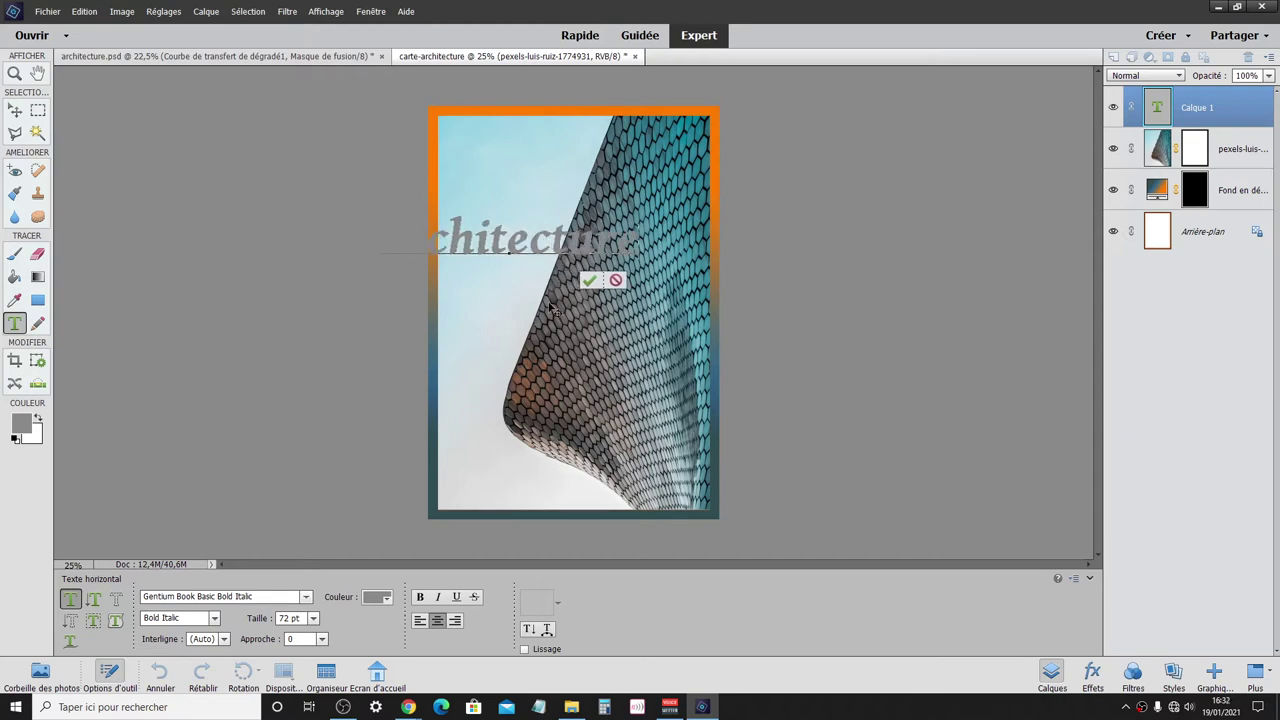
left_click(590, 283)
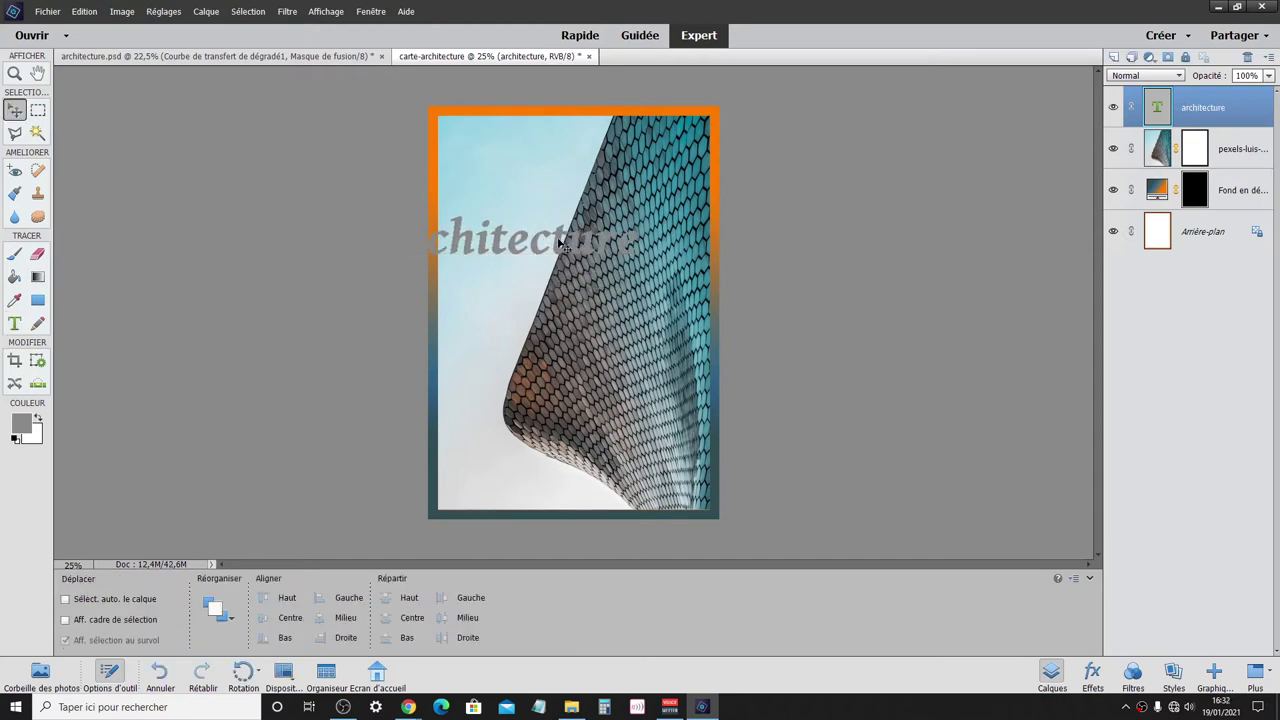
left_click_drag(566, 246, 625, 270)
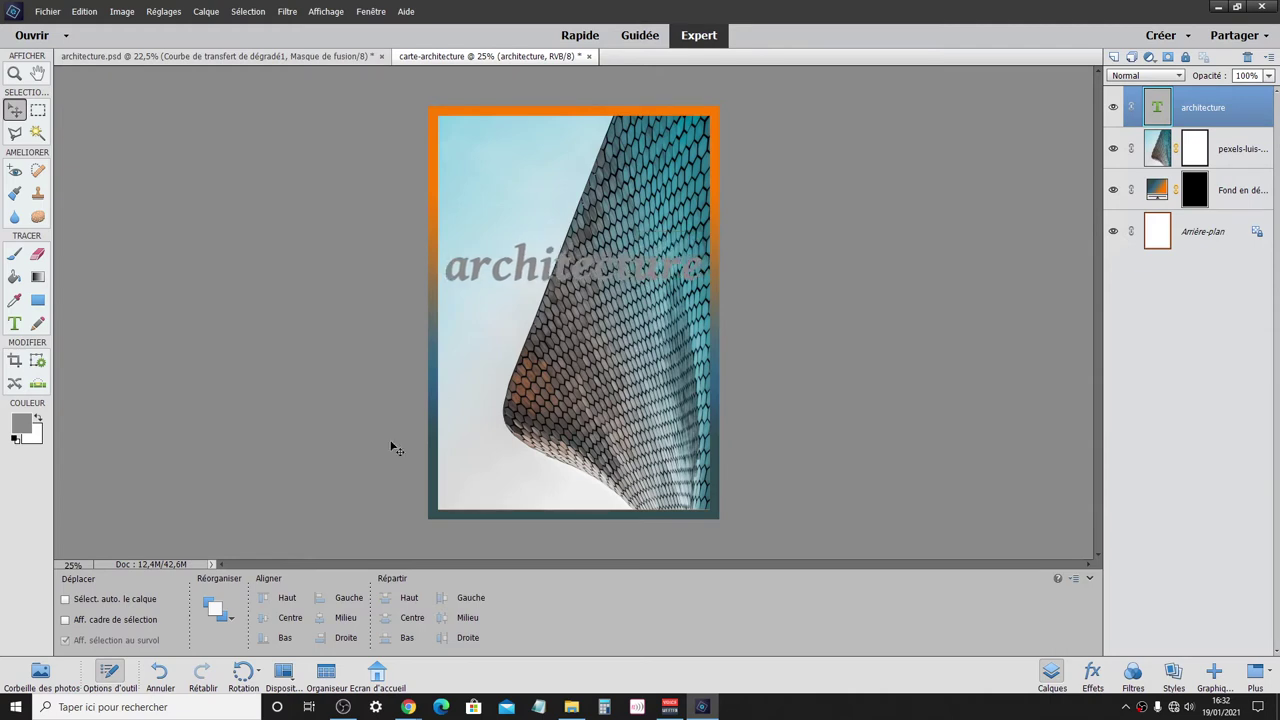
- Select the word architecture and set its font to Gadugi Bold
left_click(15, 323)
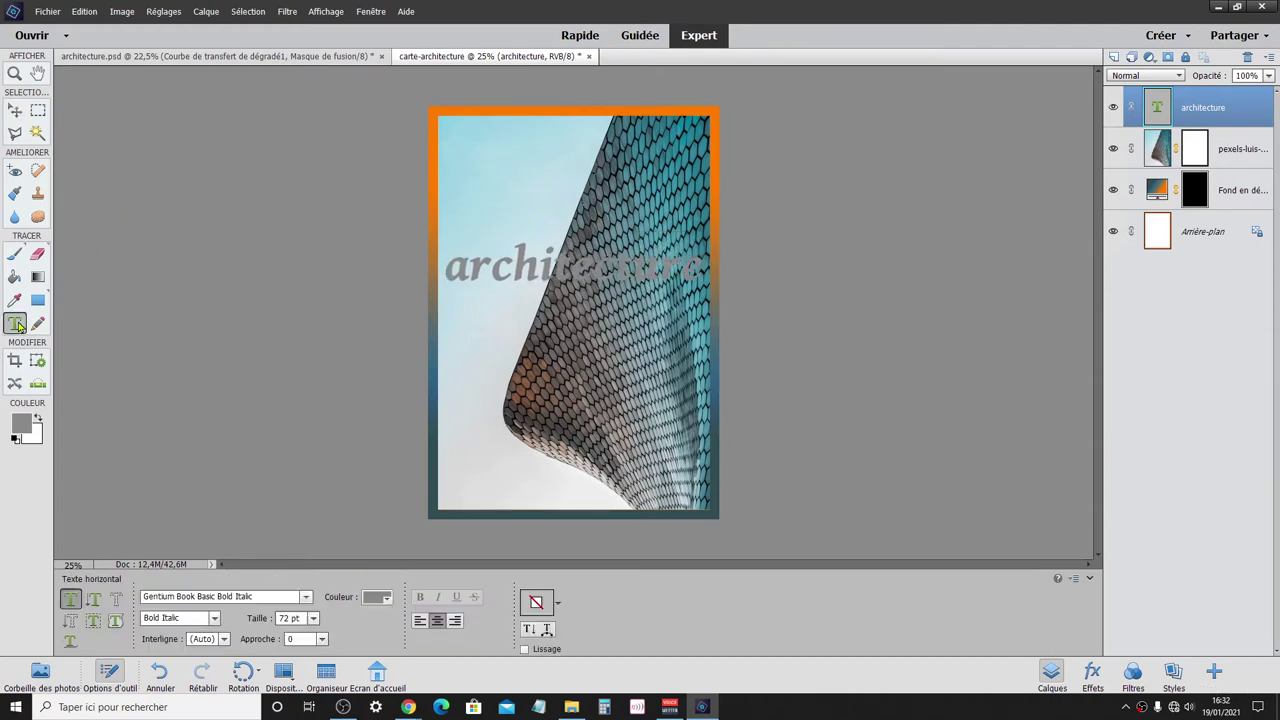
double_click(568, 270)
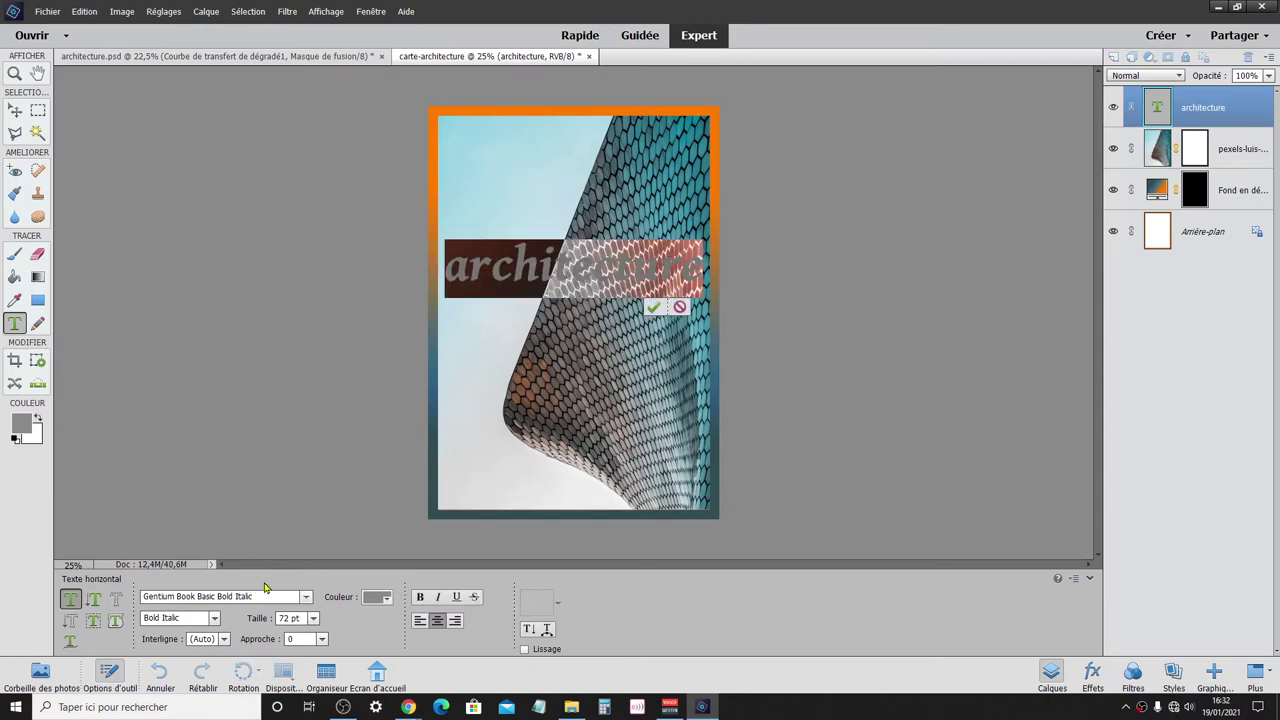
left_click(308, 598)
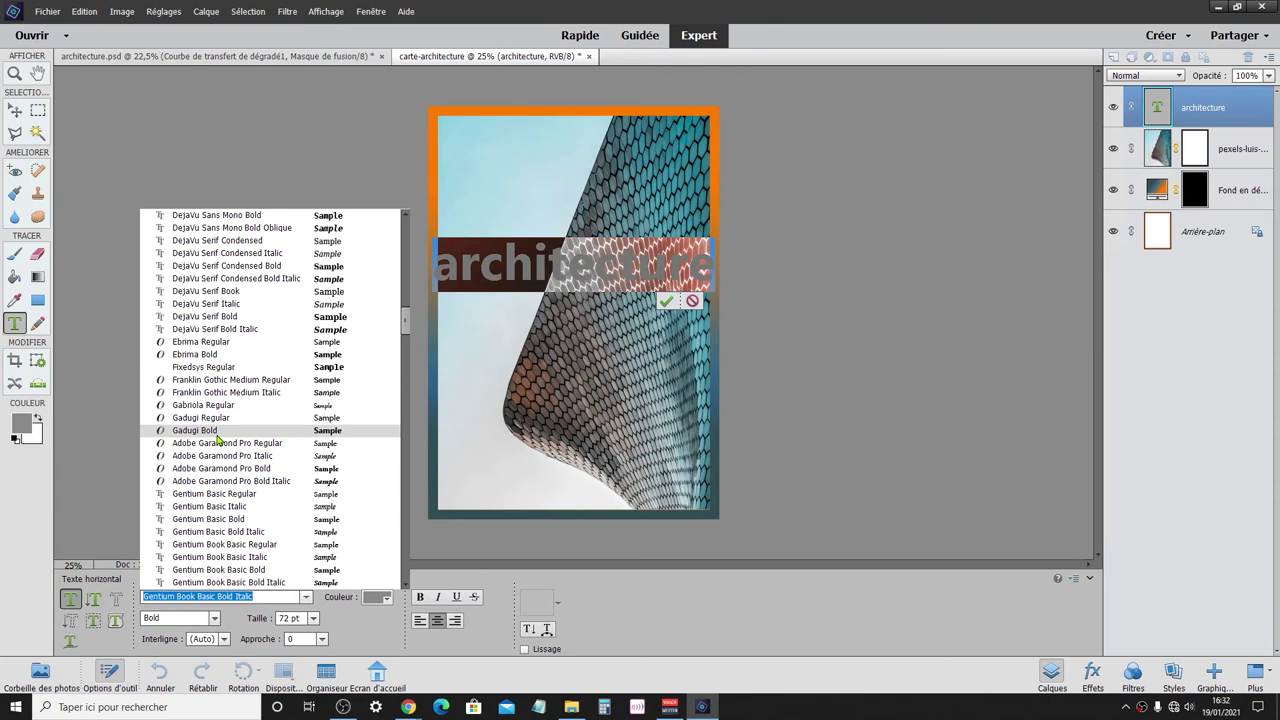
left_click(217, 433)
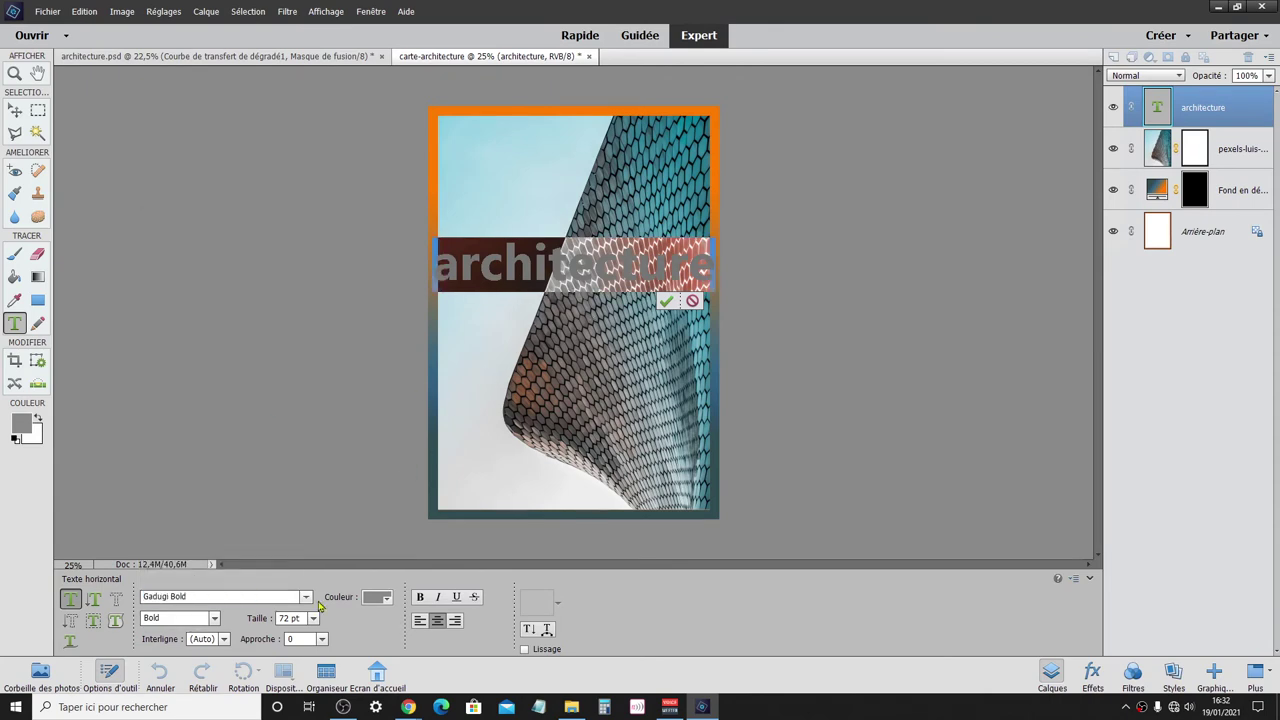
left_click(306, 598)
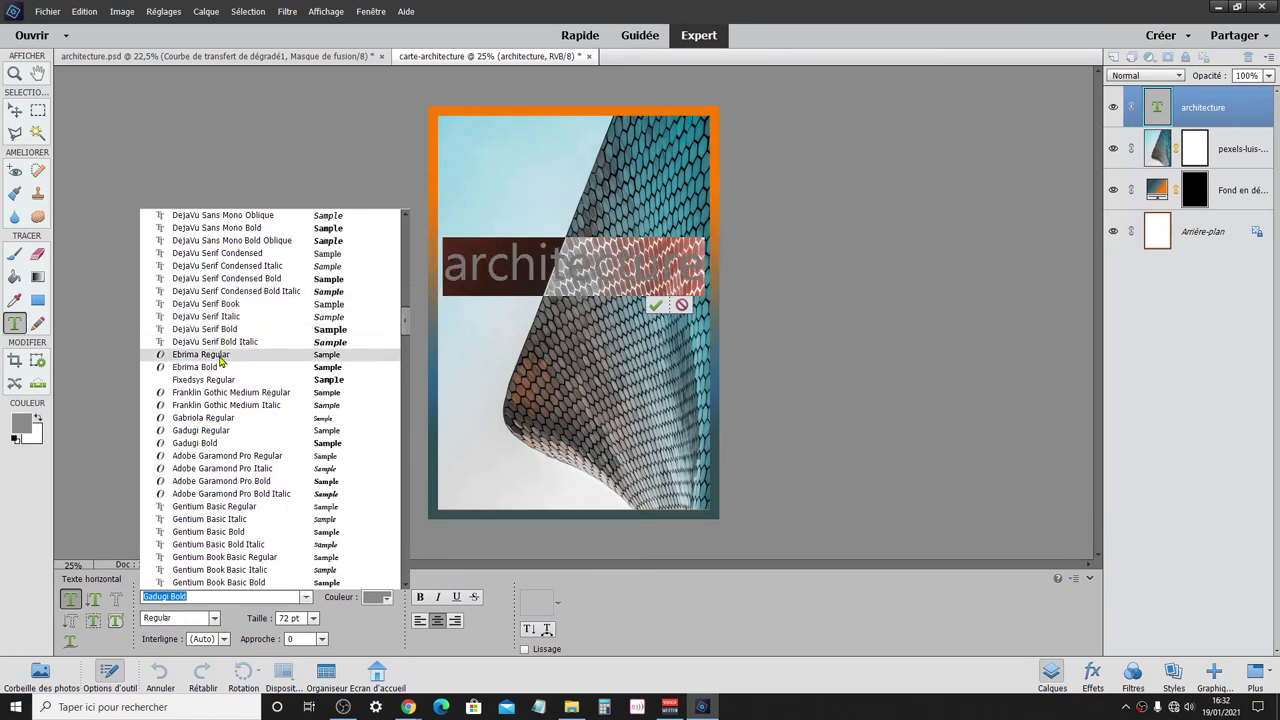
left_click(294, 163)
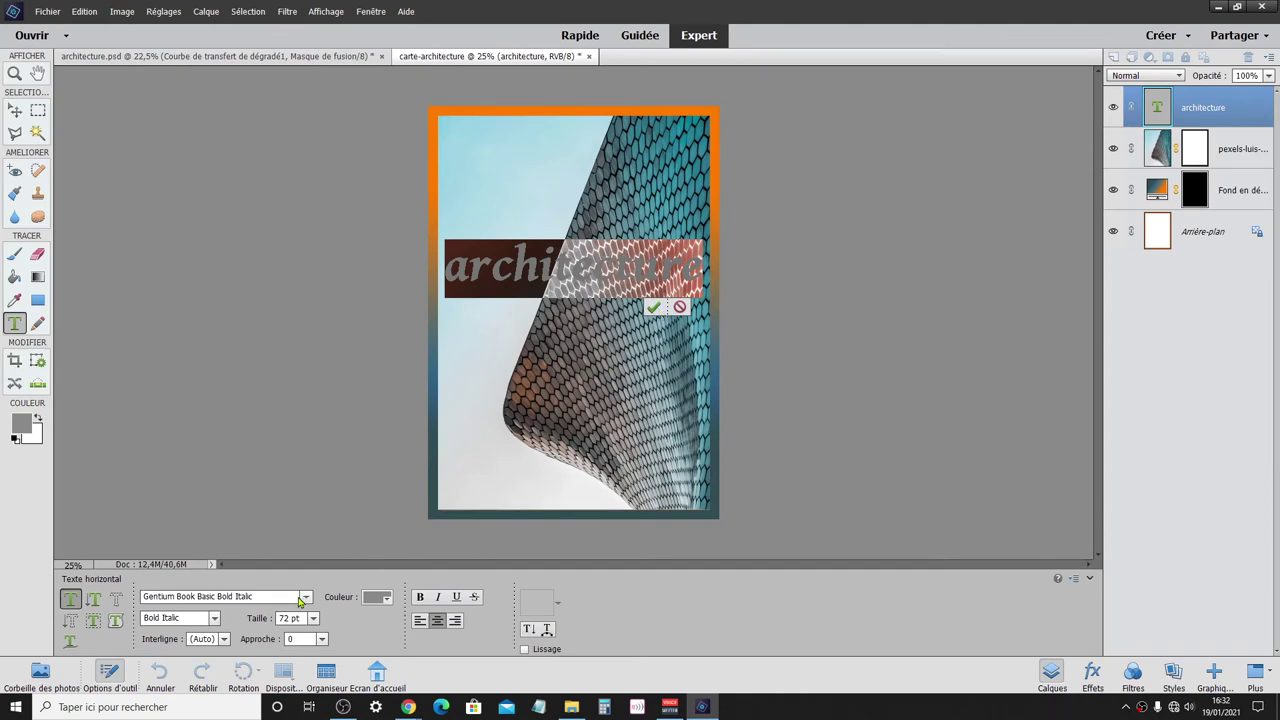
left_click(304, 598)
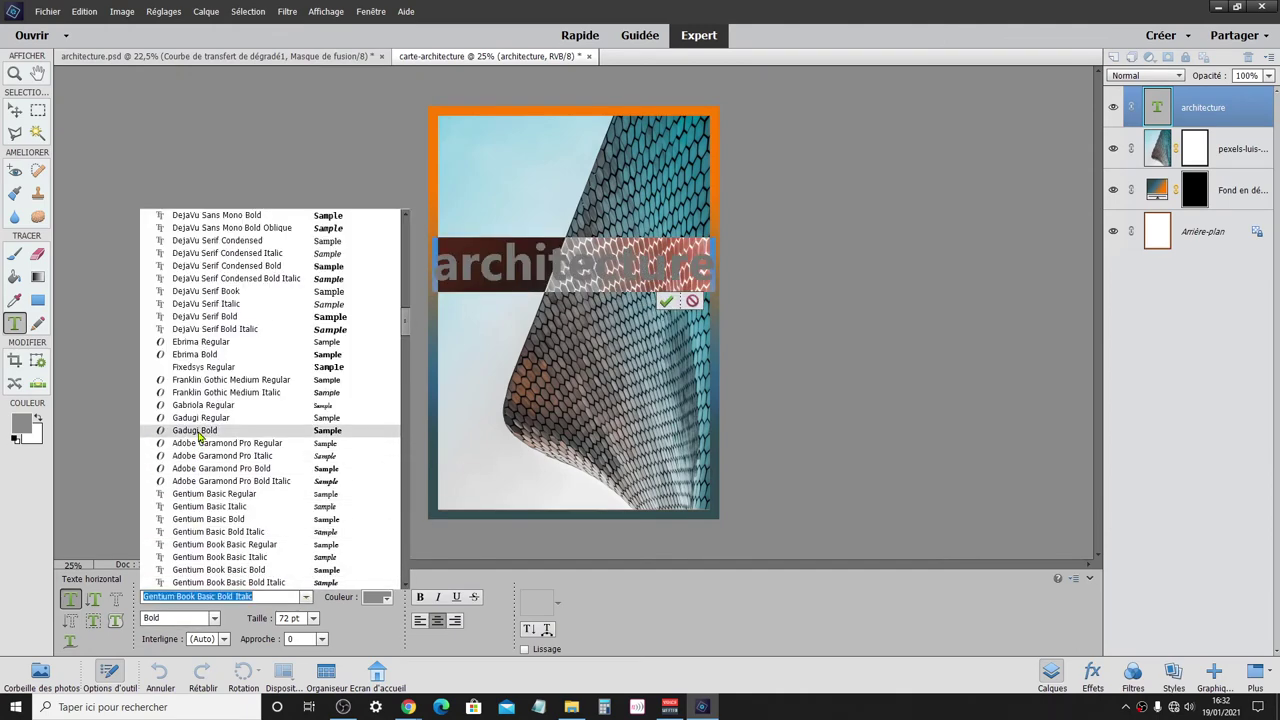
left_click(199, 431)
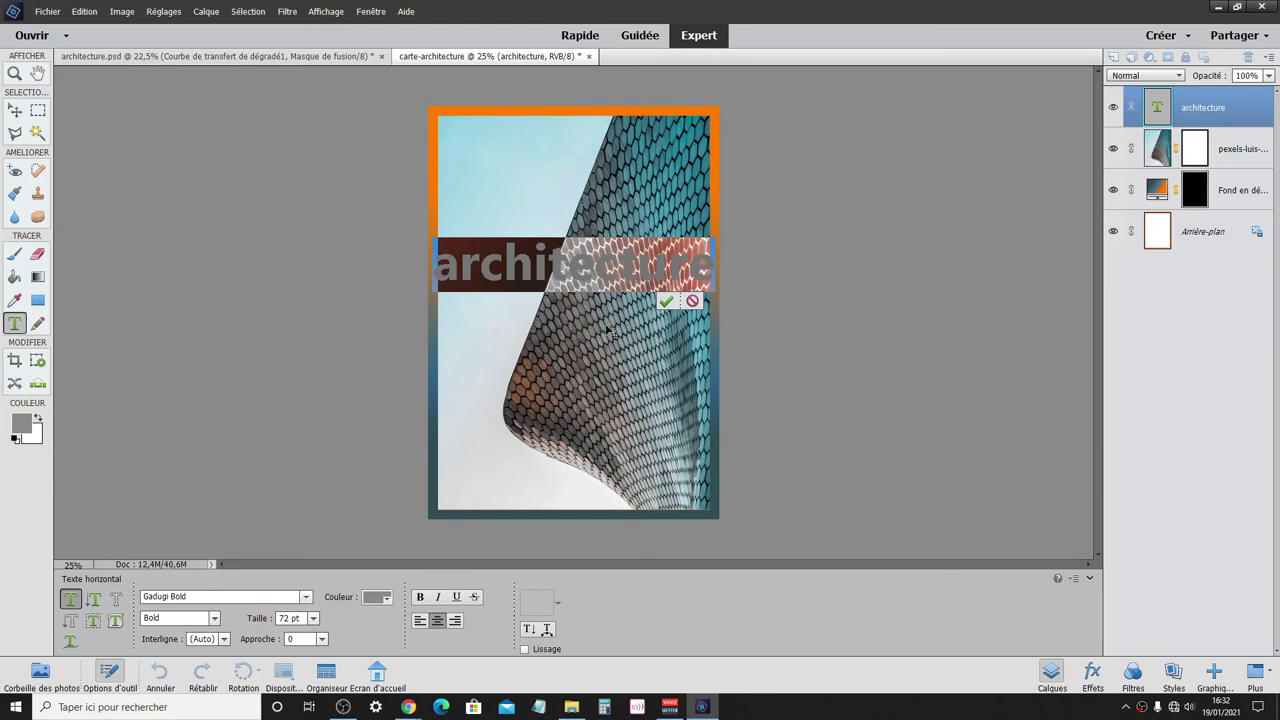
- Colour the architecture text tan and commit the change
left_click(388, 599)
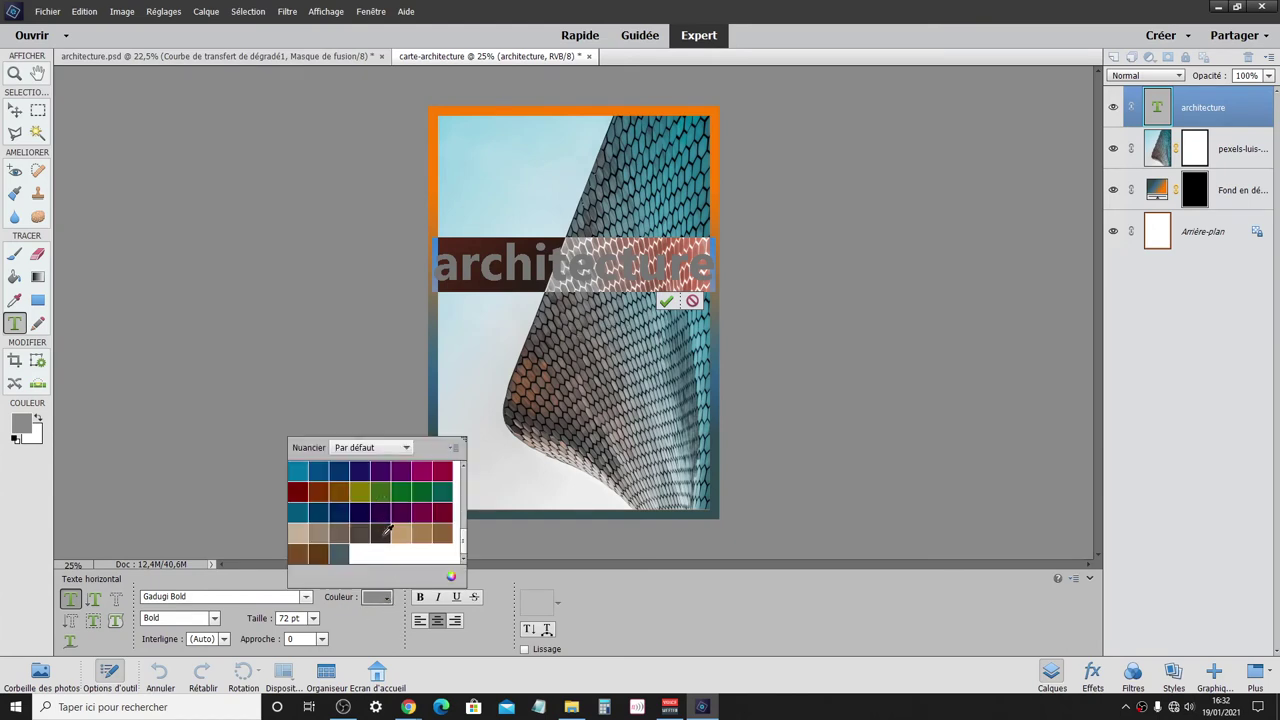
left_click(386, 532)
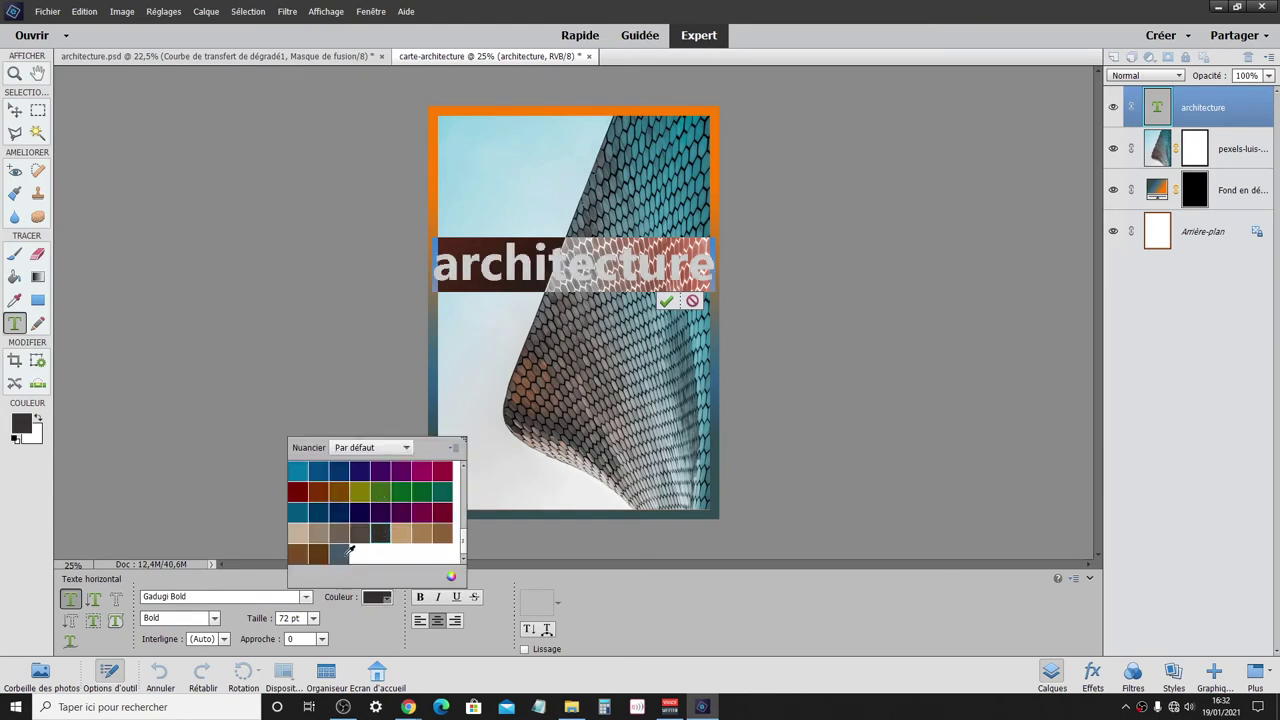
left_click(404, 535)
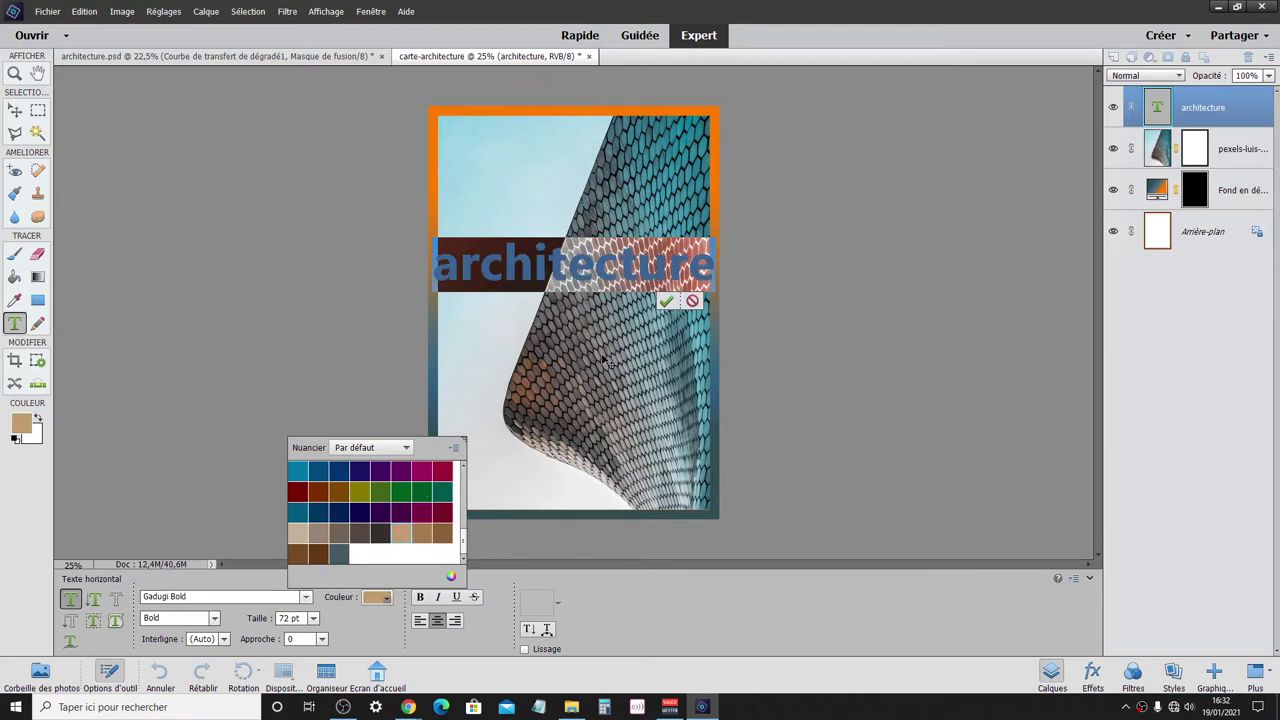
left_click(666, 303)
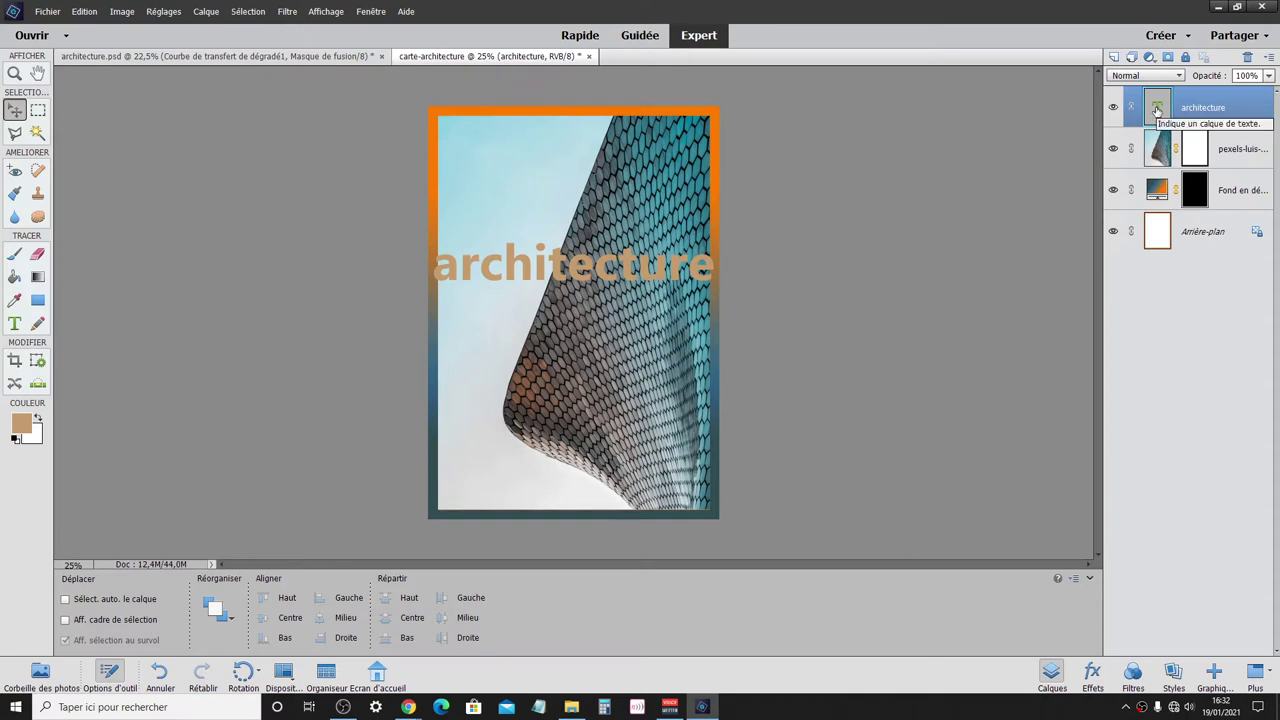
key("ctrl")
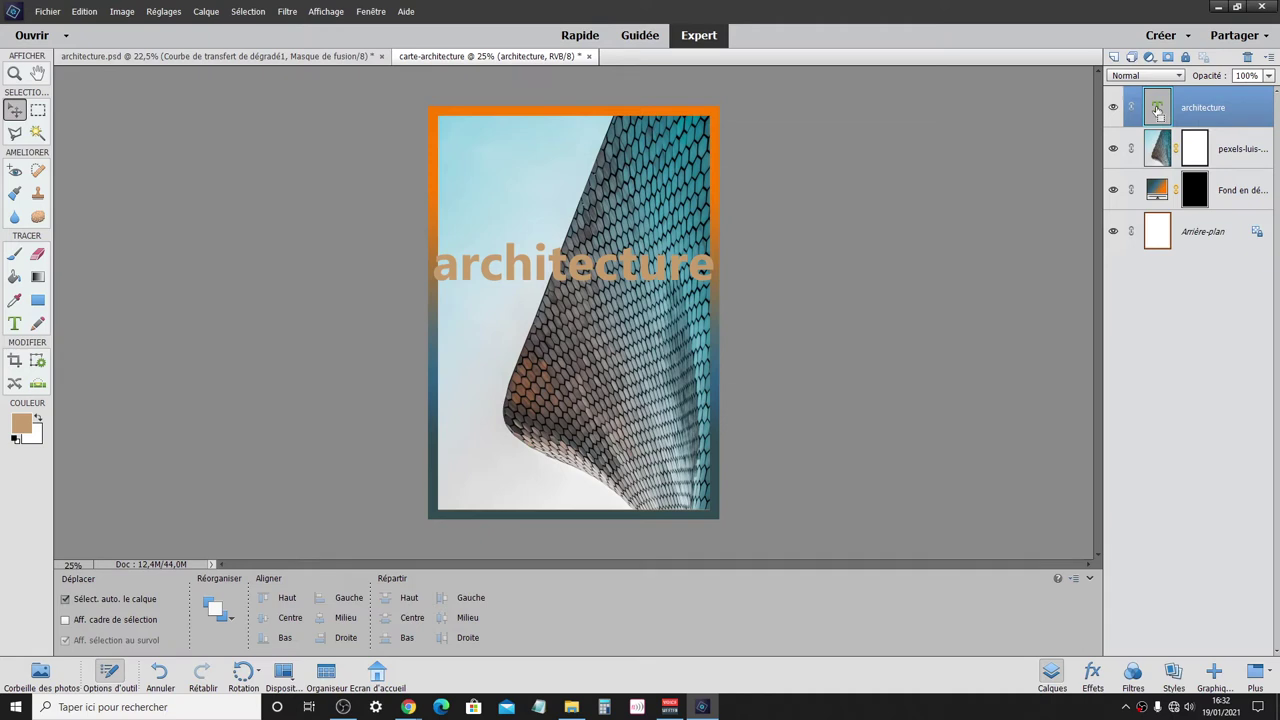
- Rotate the architecture title to about -67° and place it beside the building's edge
key("ctrl+t")
mouse_move(760, 262)
left_mouse_down()
mouse_move(627, 141)
mouse_move(593, 160)
left_mouse_up()
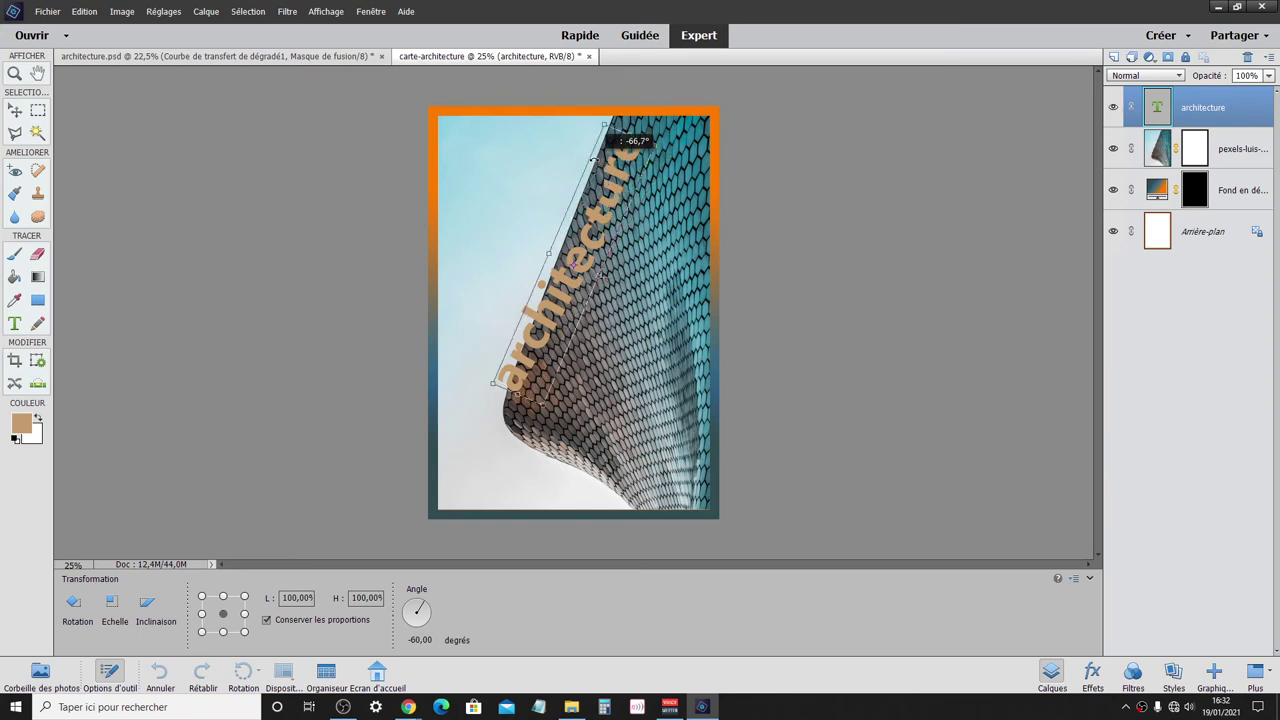
left_click_drag(593, 160, 632, 136)
left_click_drag(563, 287, 523, 280)
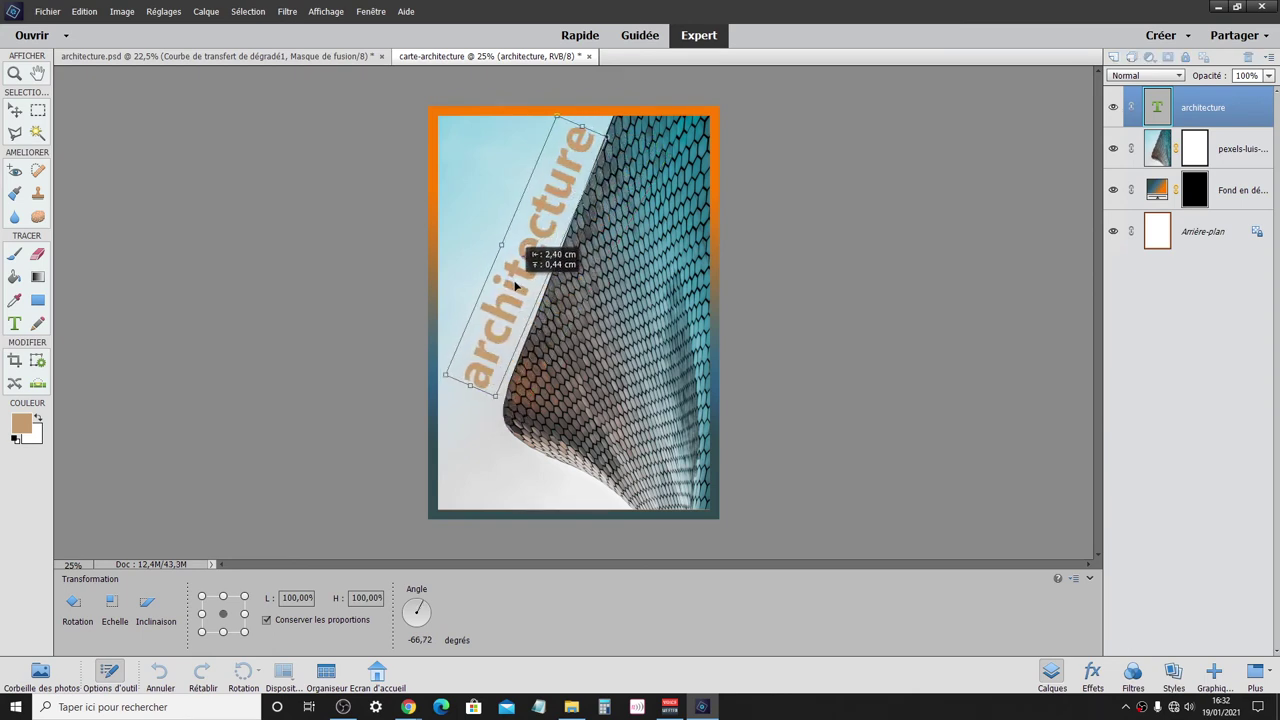
left_click_drag(520, 280, 513, 280)
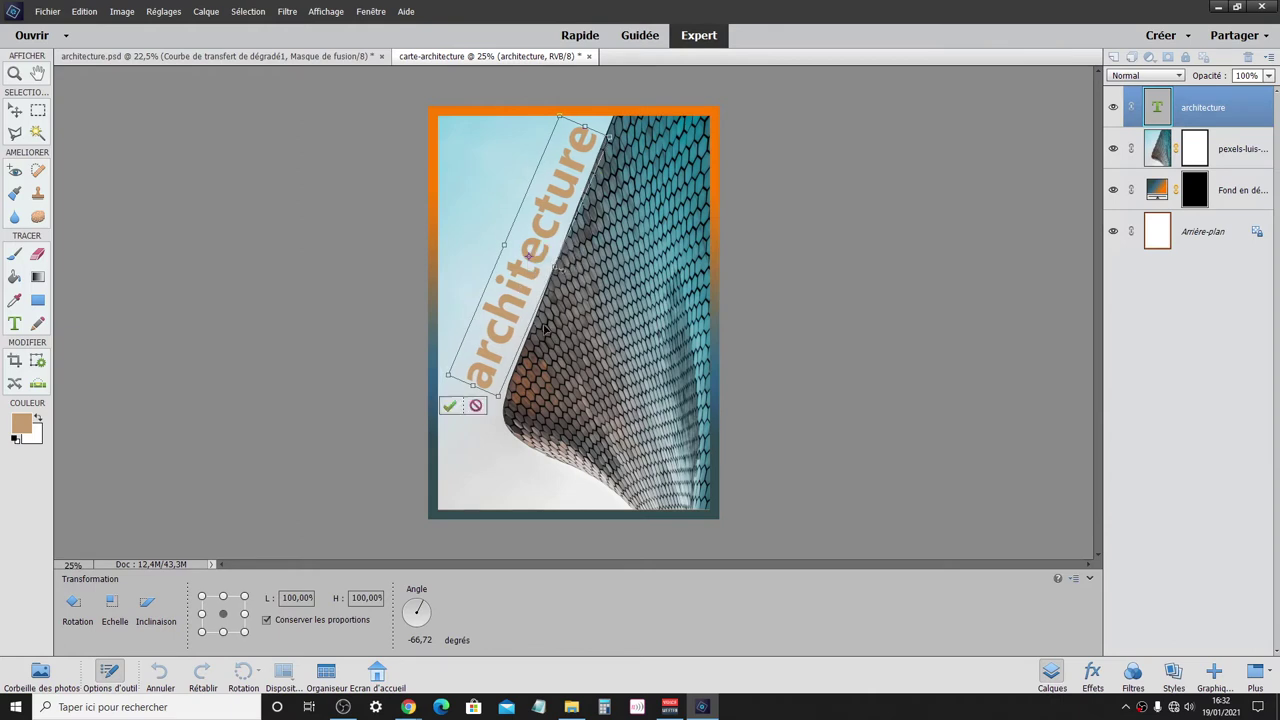
left_click(450, 406)
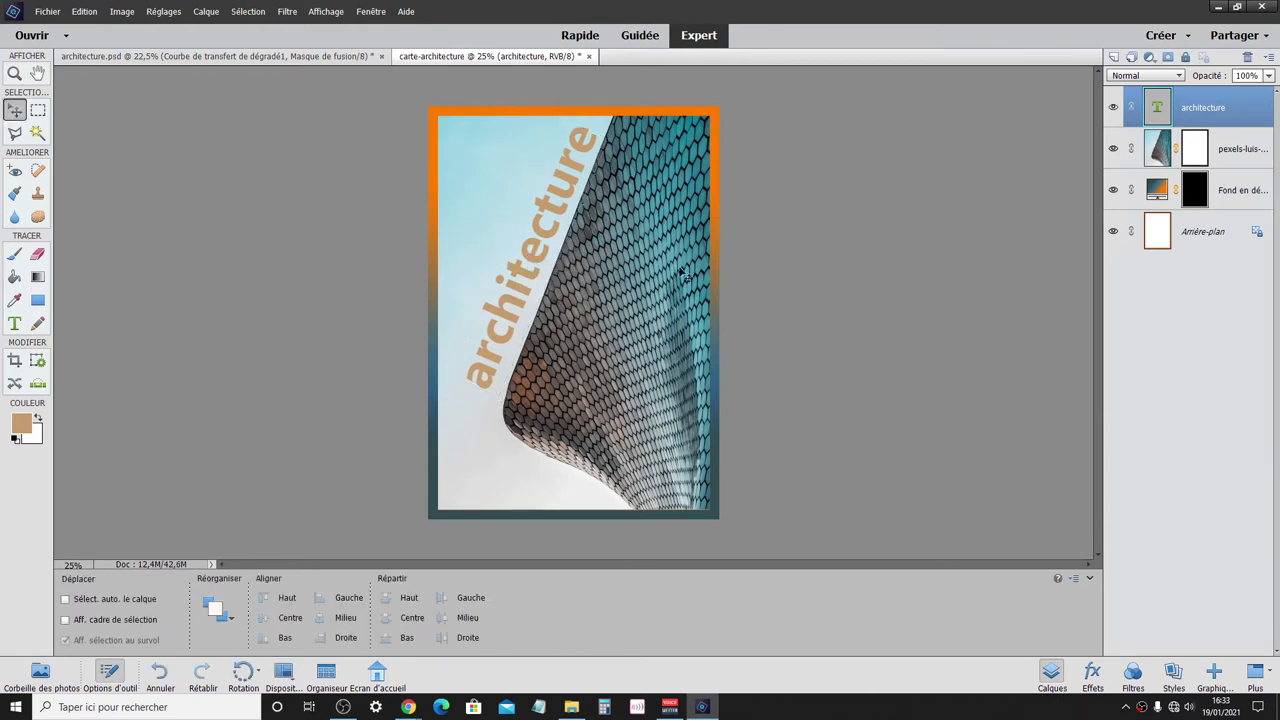
- Fine-tune the title's position and tilt, then commit it
left_click(522, 283)
left_click_drag(517, 268, 521, 277)
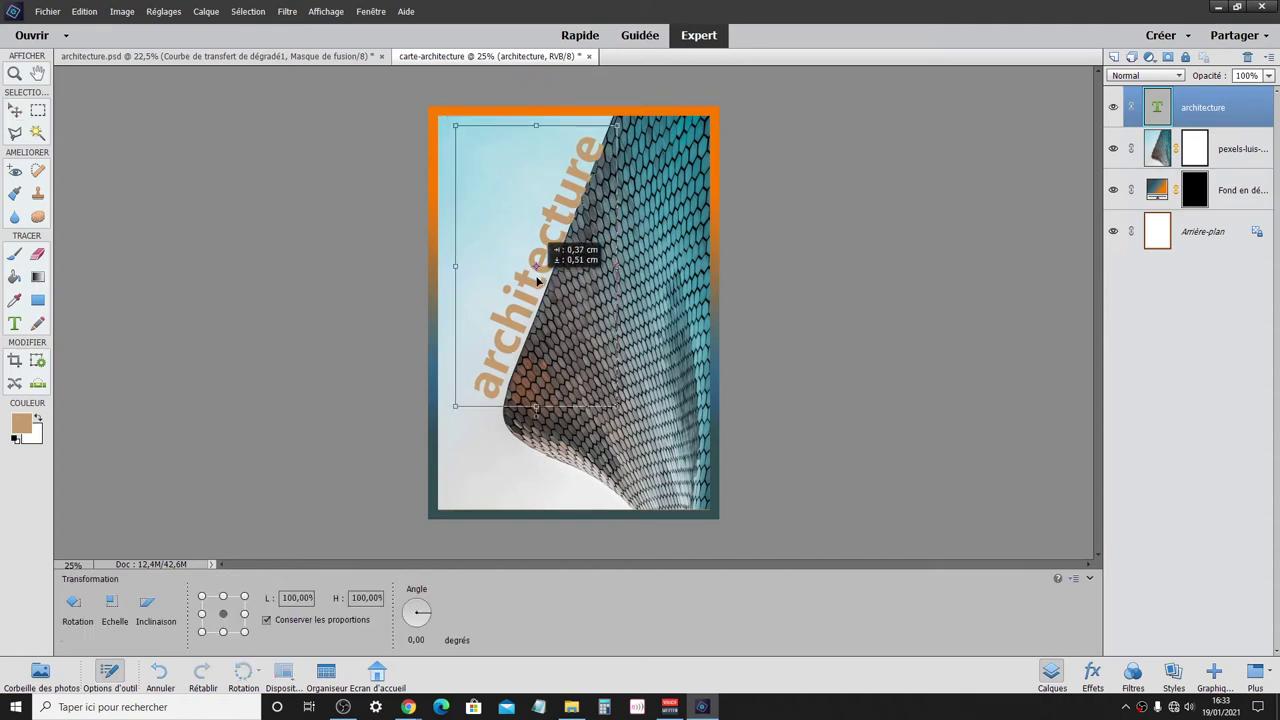
left_click_drag(632, 126, 626, 118)
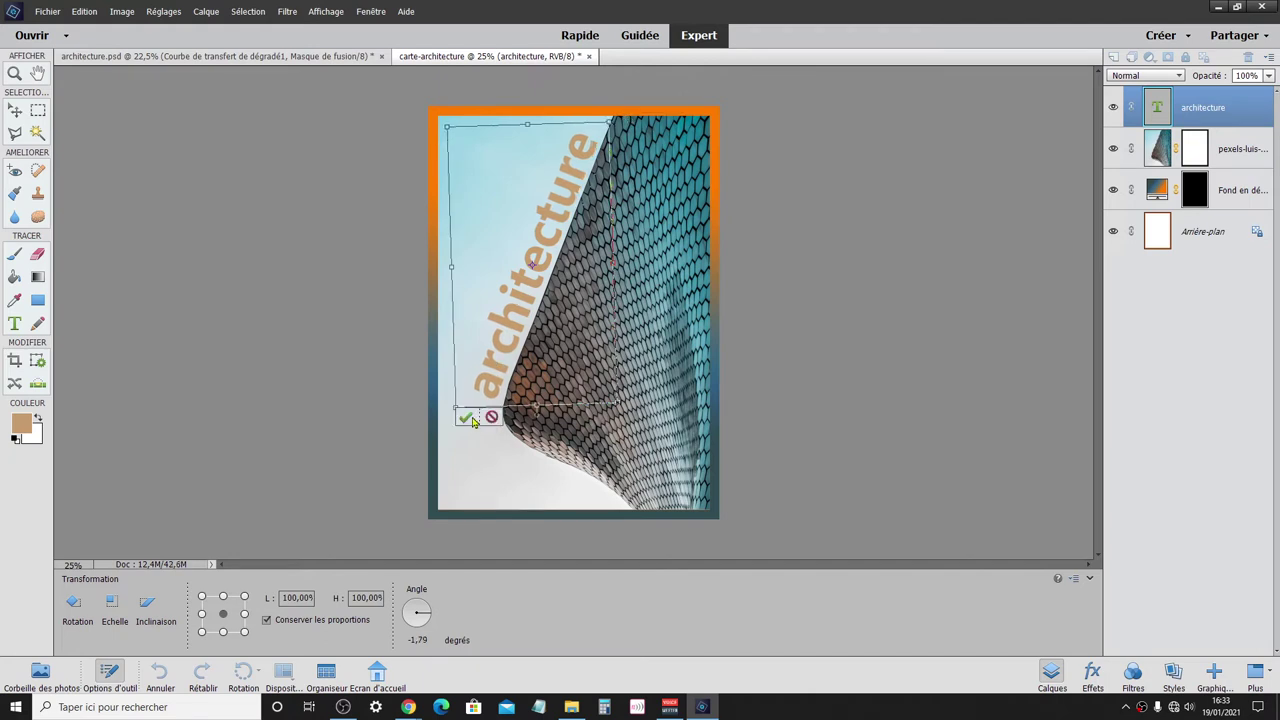
left_click(466, 417)
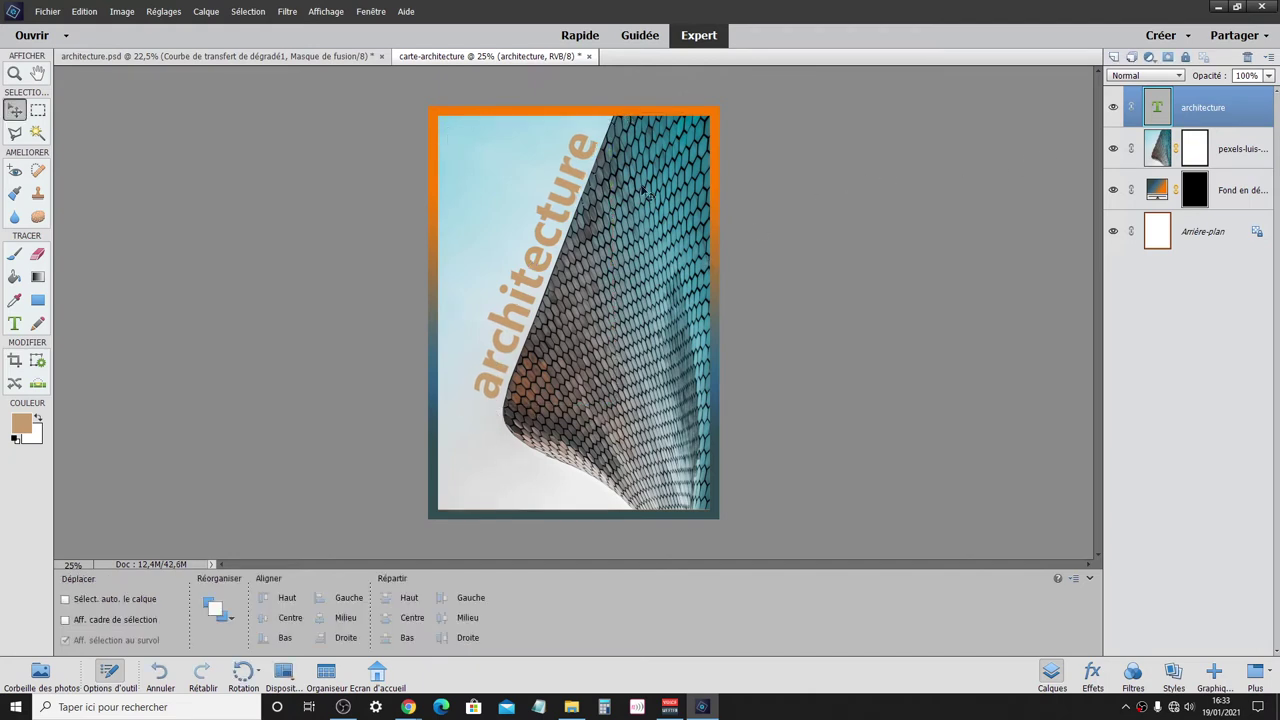
- Save the card as carte-architecture-01.psd in the Images > pse folder
left_click(50, 11)
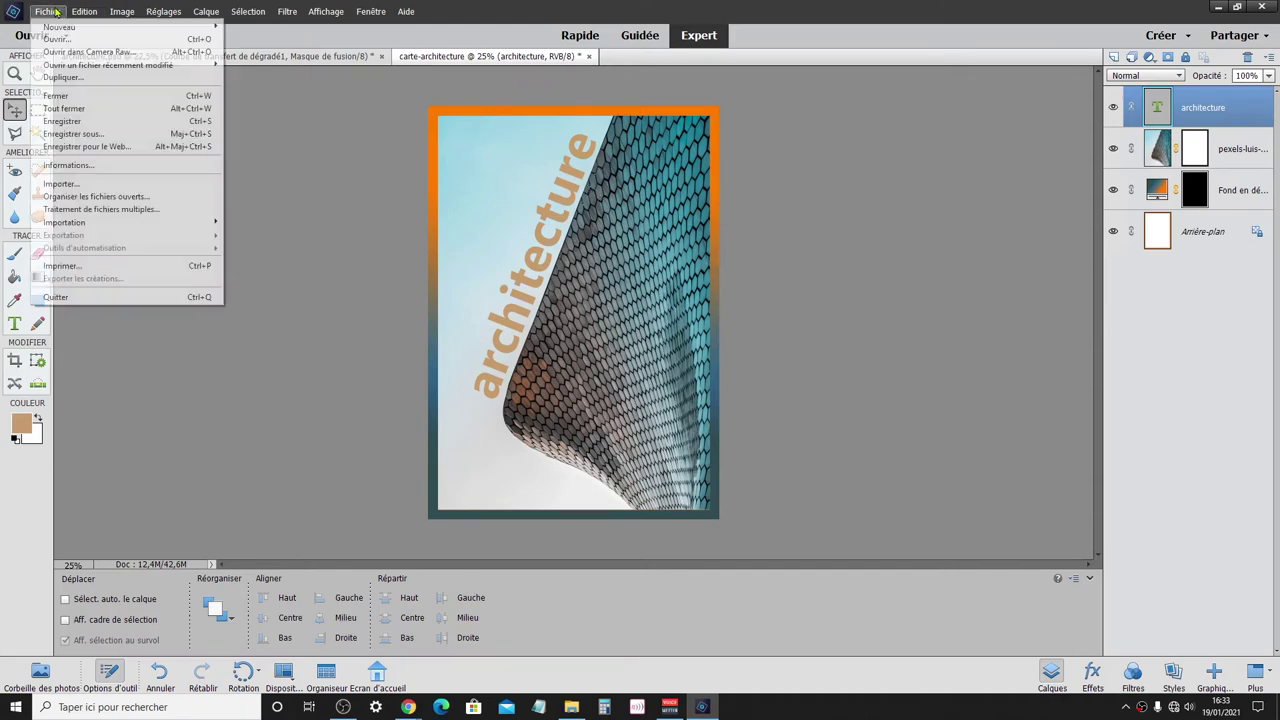
left_click(80, 133)
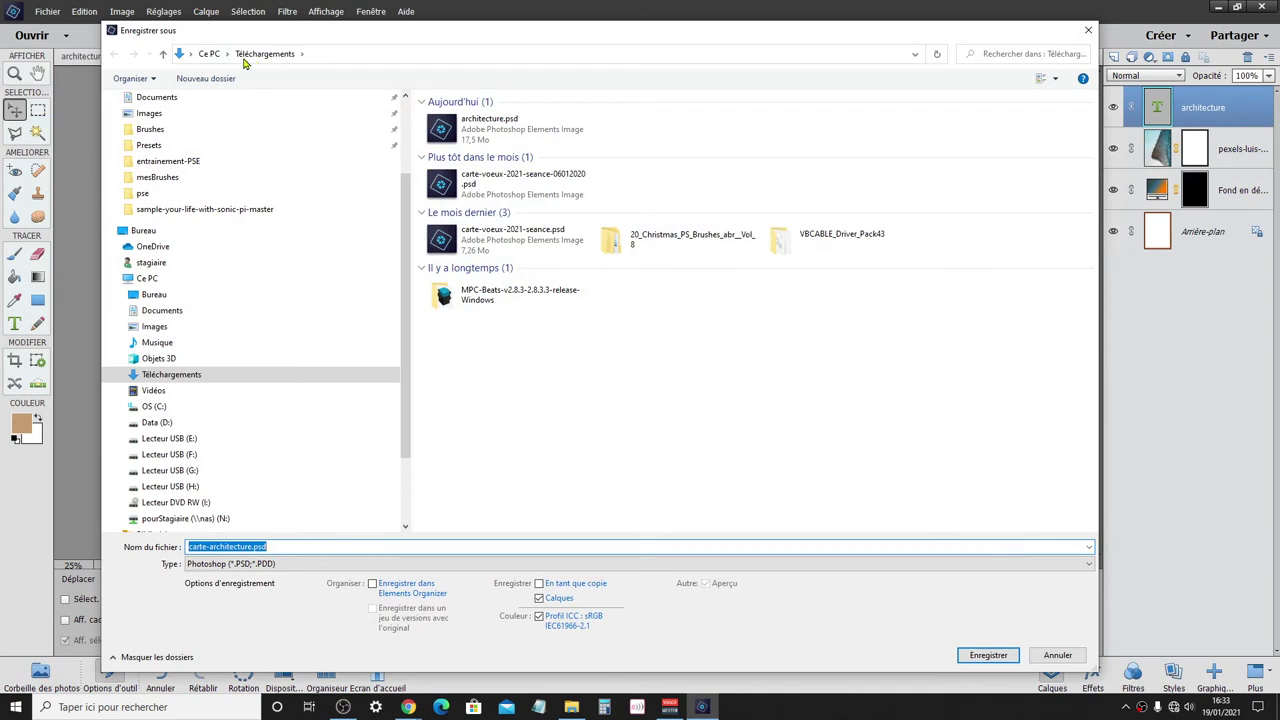
left_click(157, 163)
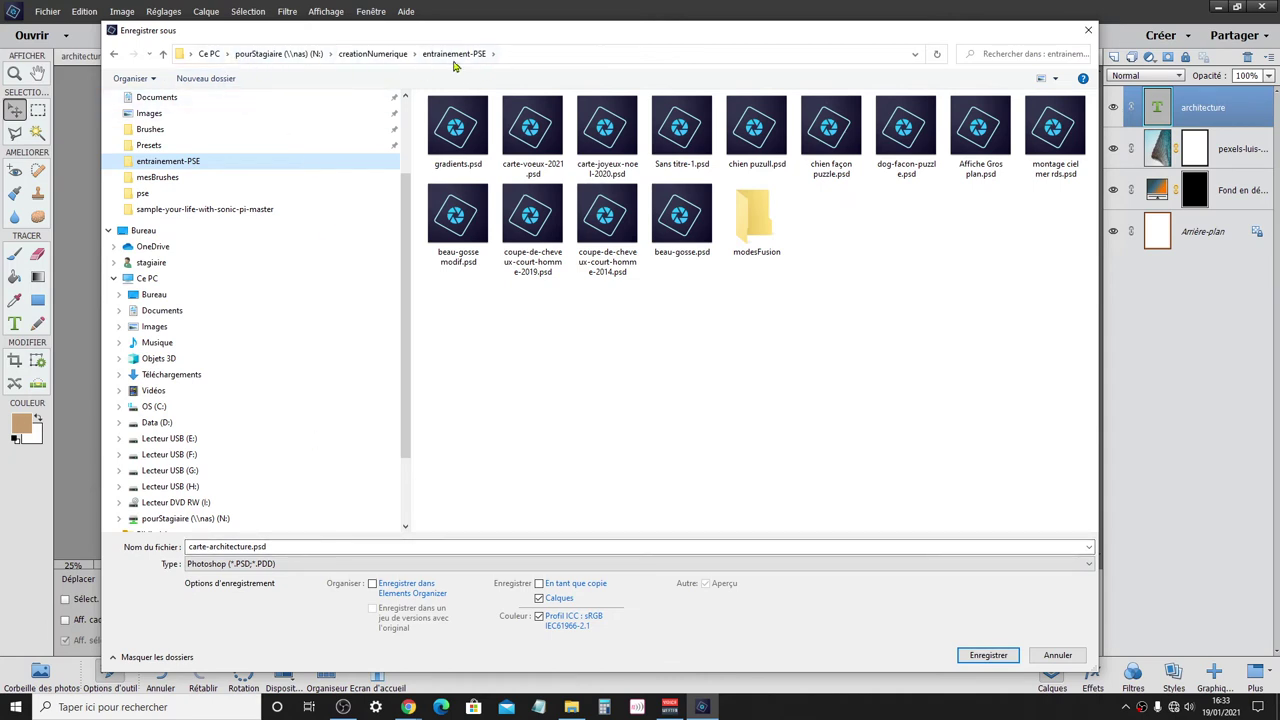
left_click(163, 265)
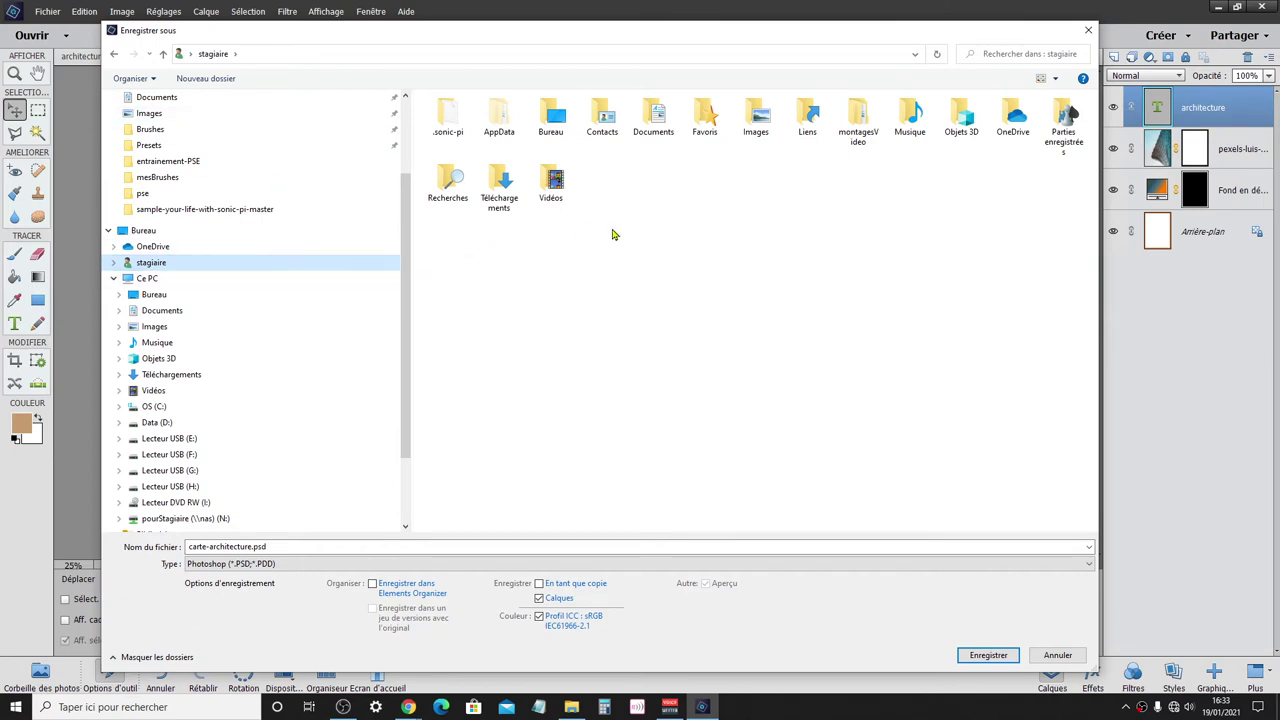
double_click(755, 125)
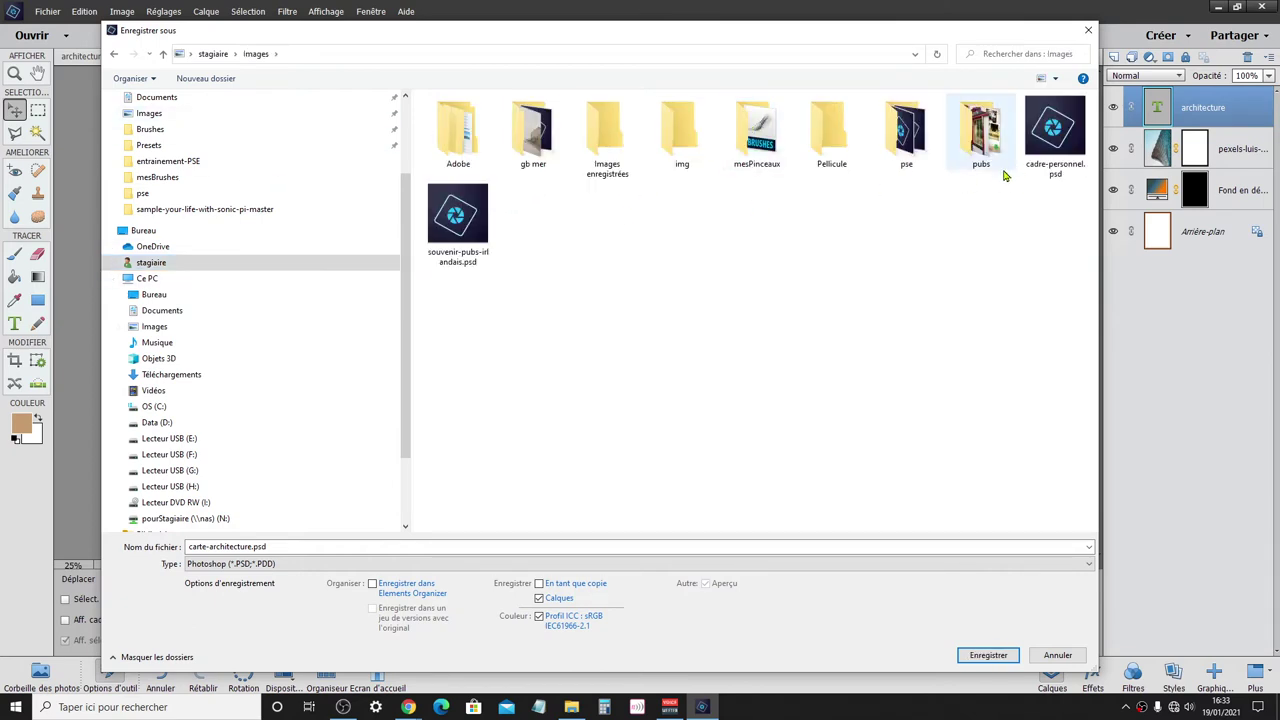
double_click(908, 128)
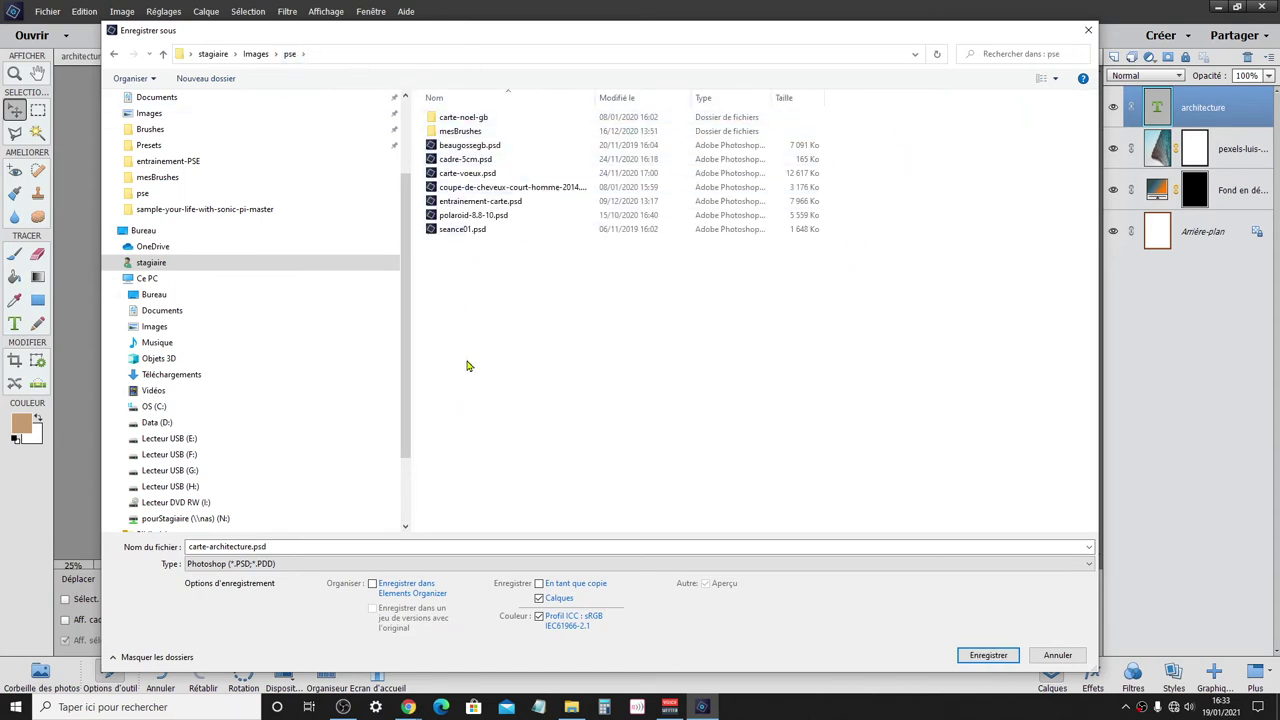
left_click(281, 547)
key("Right")
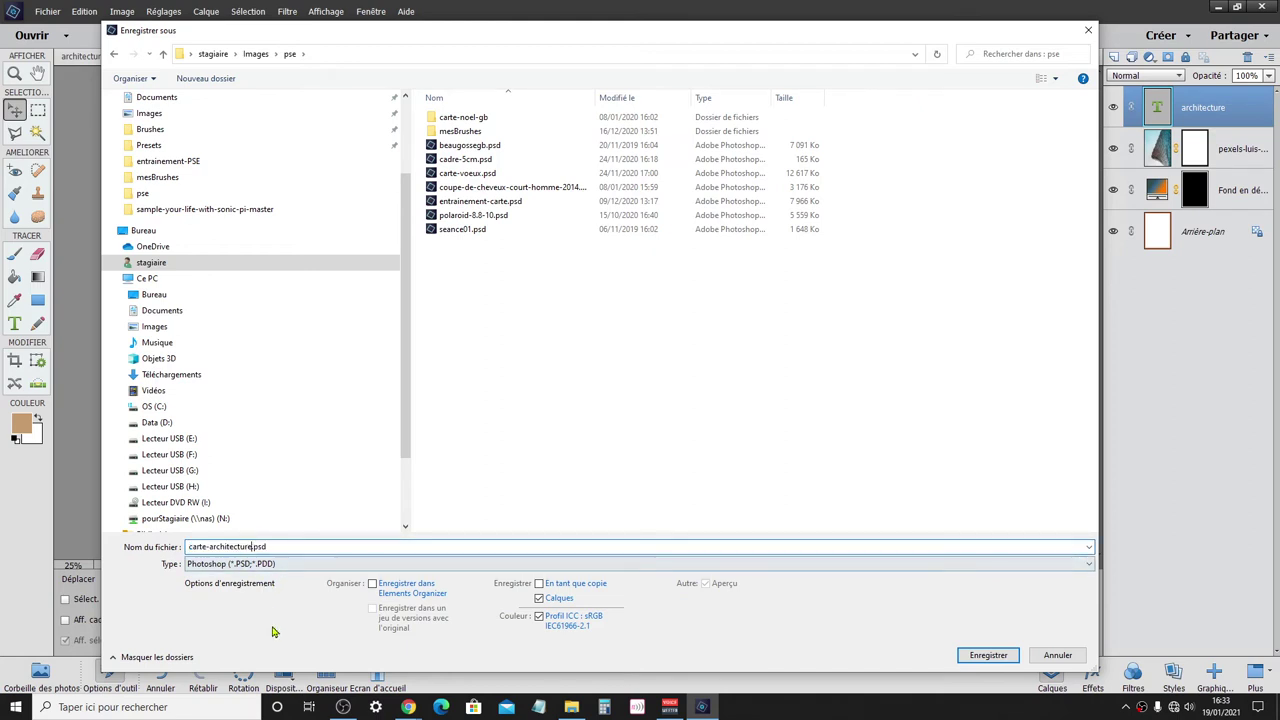
type("-01")
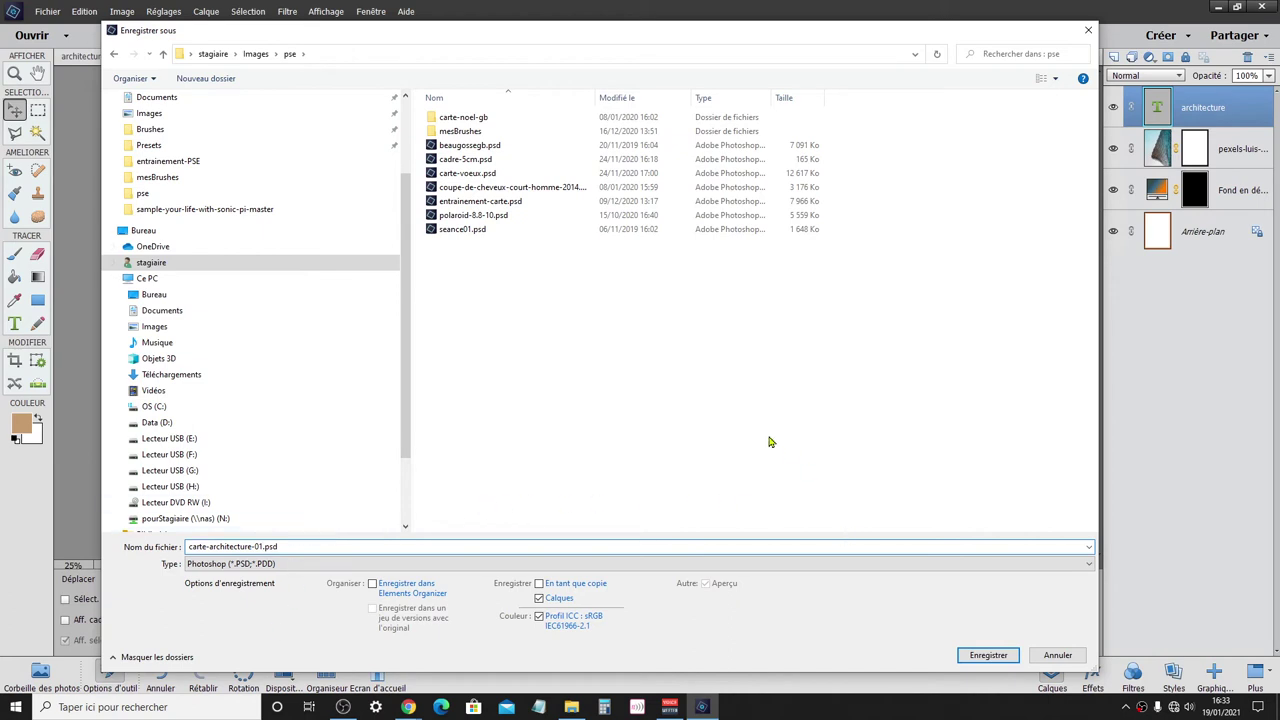
left_click(988, 655)
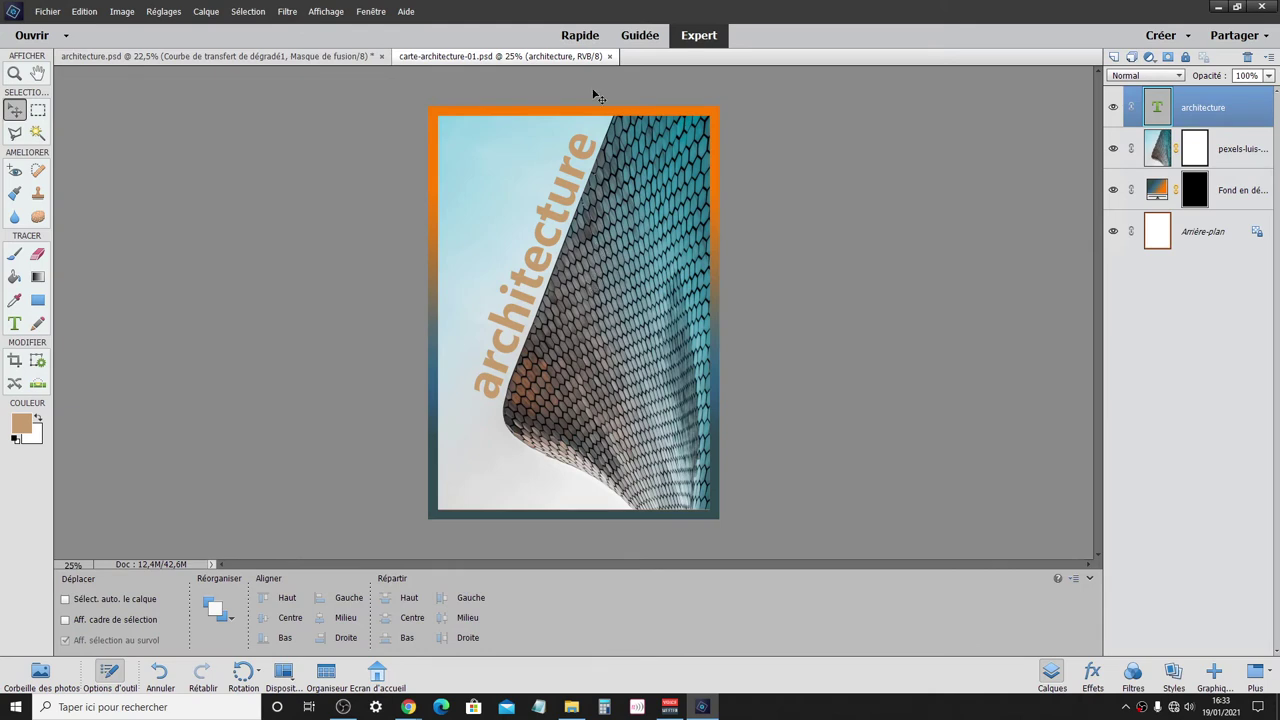
- Add a gradient fill layer to the carte-architecture-01.psd card
left_click(268, 60)
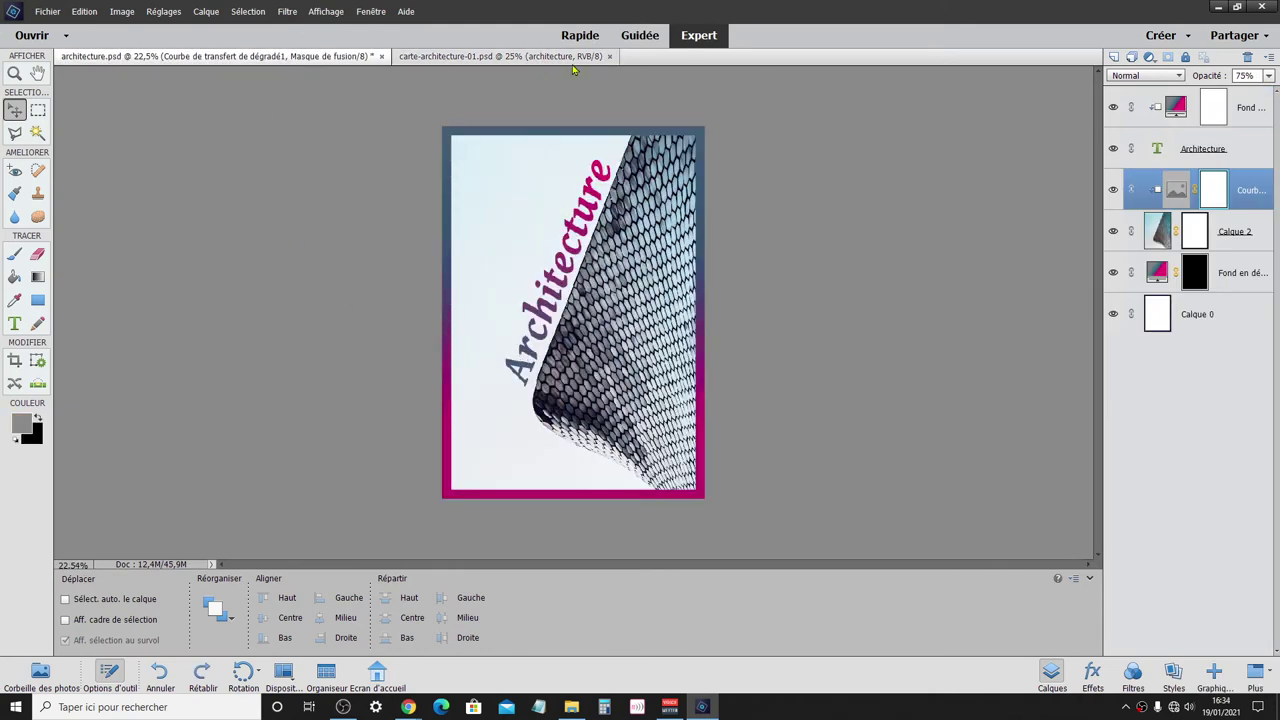
left_click(500, 56)
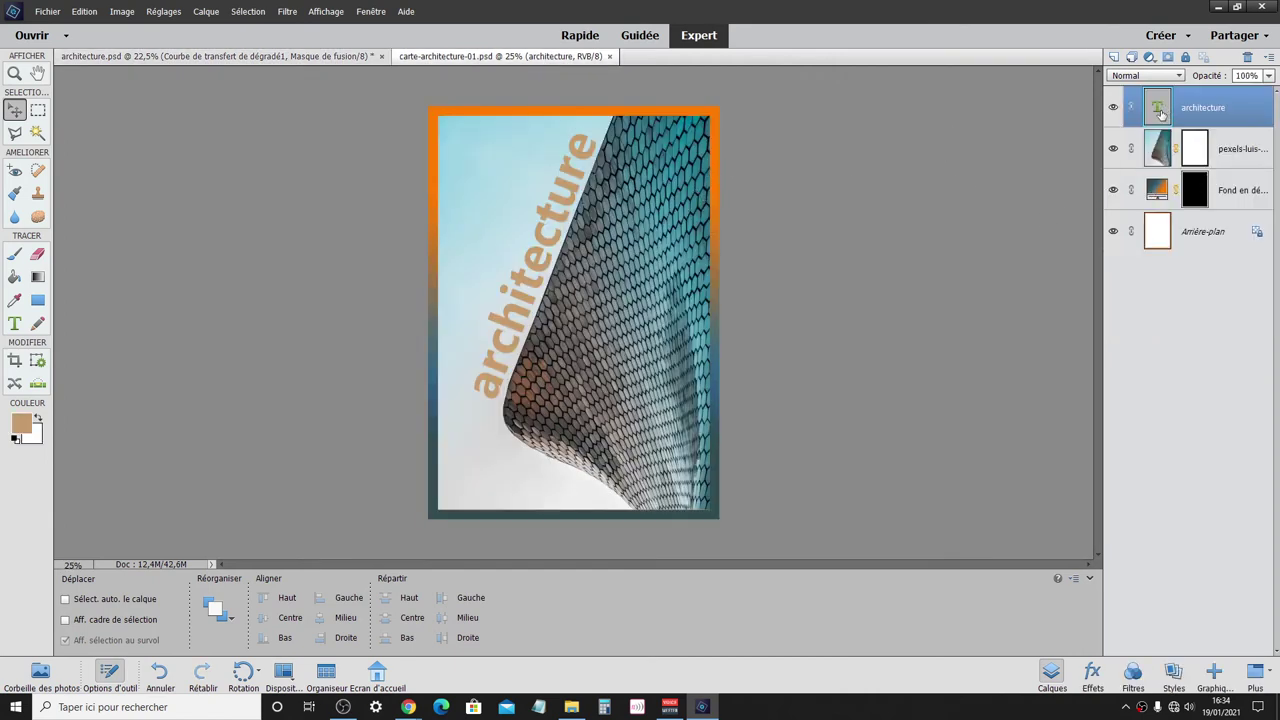
left_click(1151, 58)
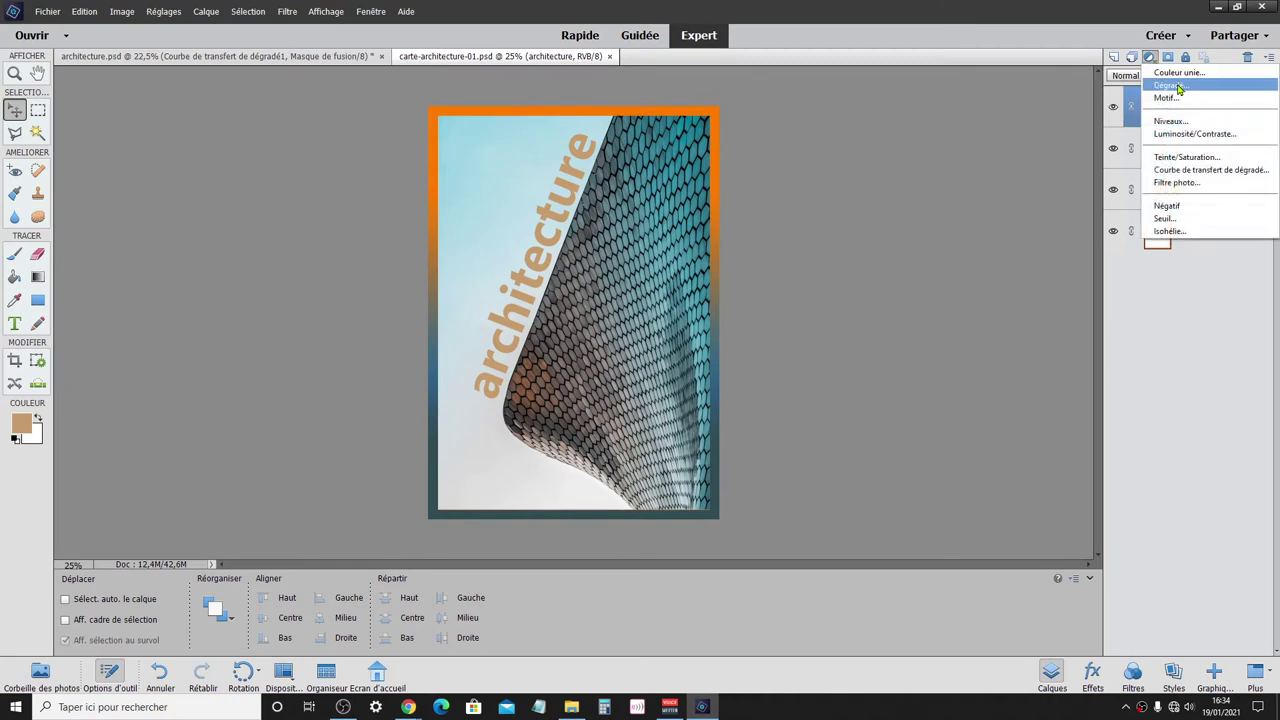
left_click(1141, 338)
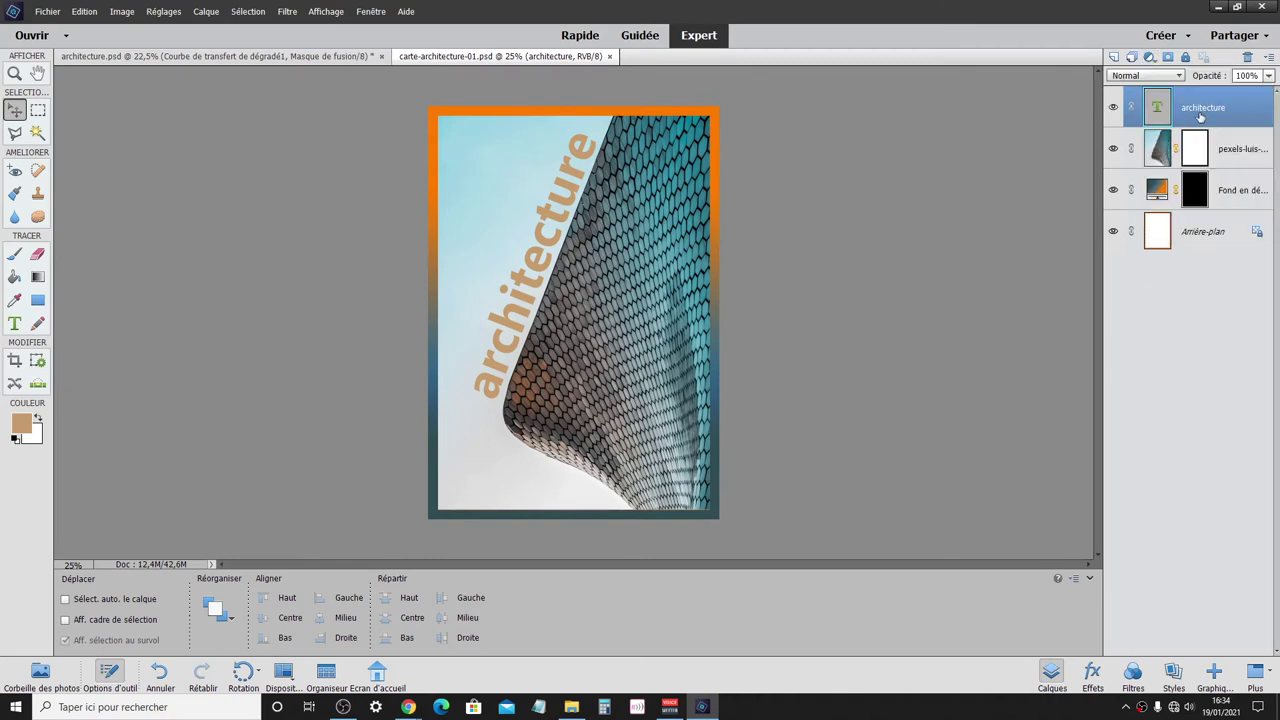
left_click(1151, 58)
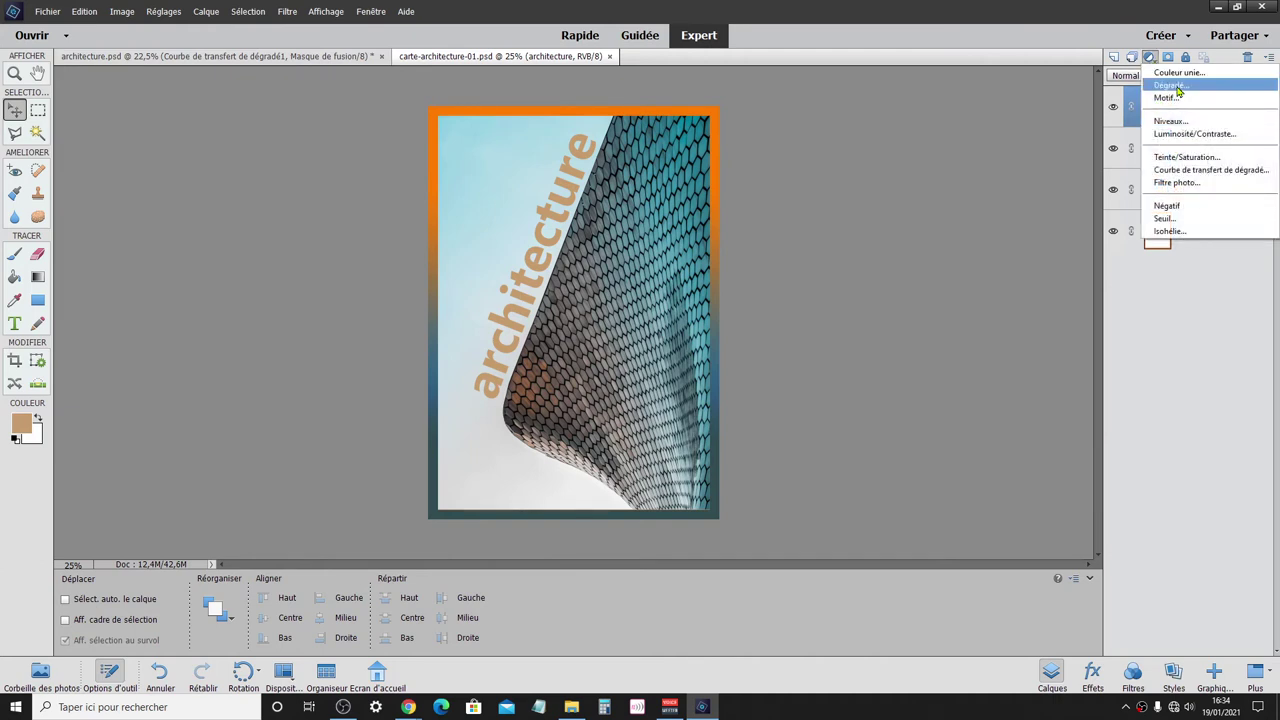
left_click(1170, 86)
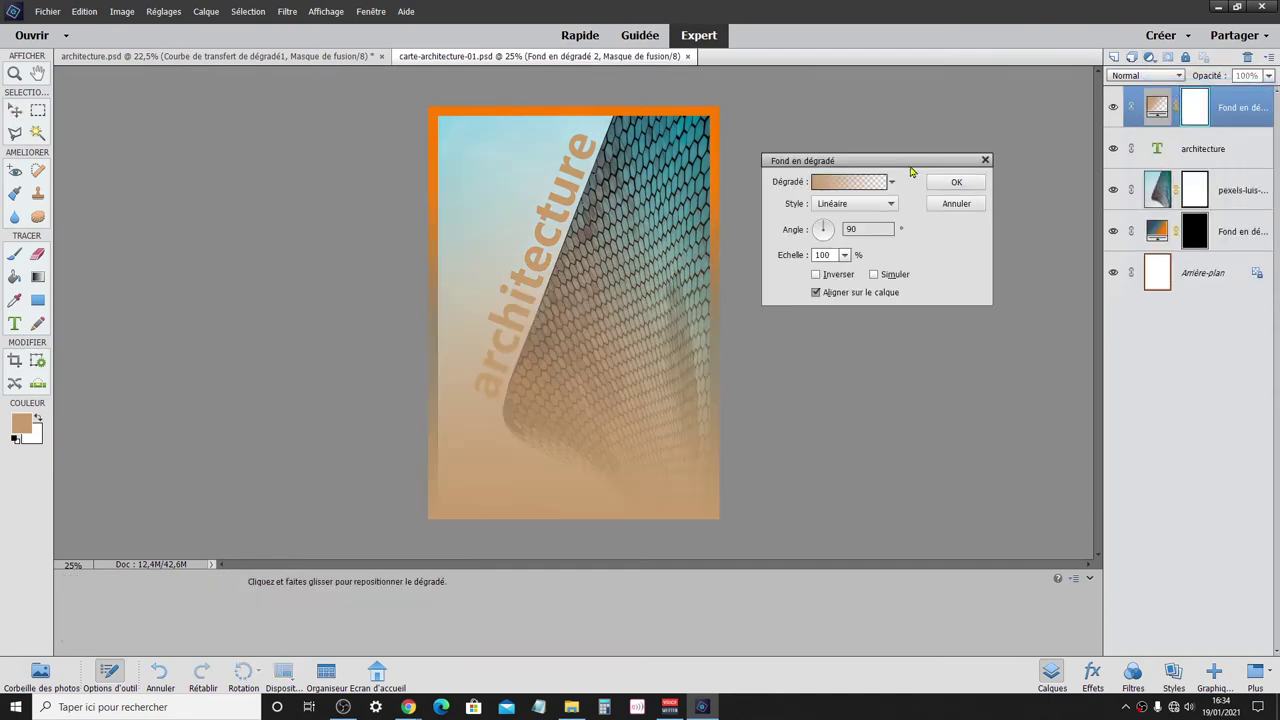
- Fill it with the bleu-ardoise-vers-orange preset and clip it to the architecture title
left_click(891, 182)
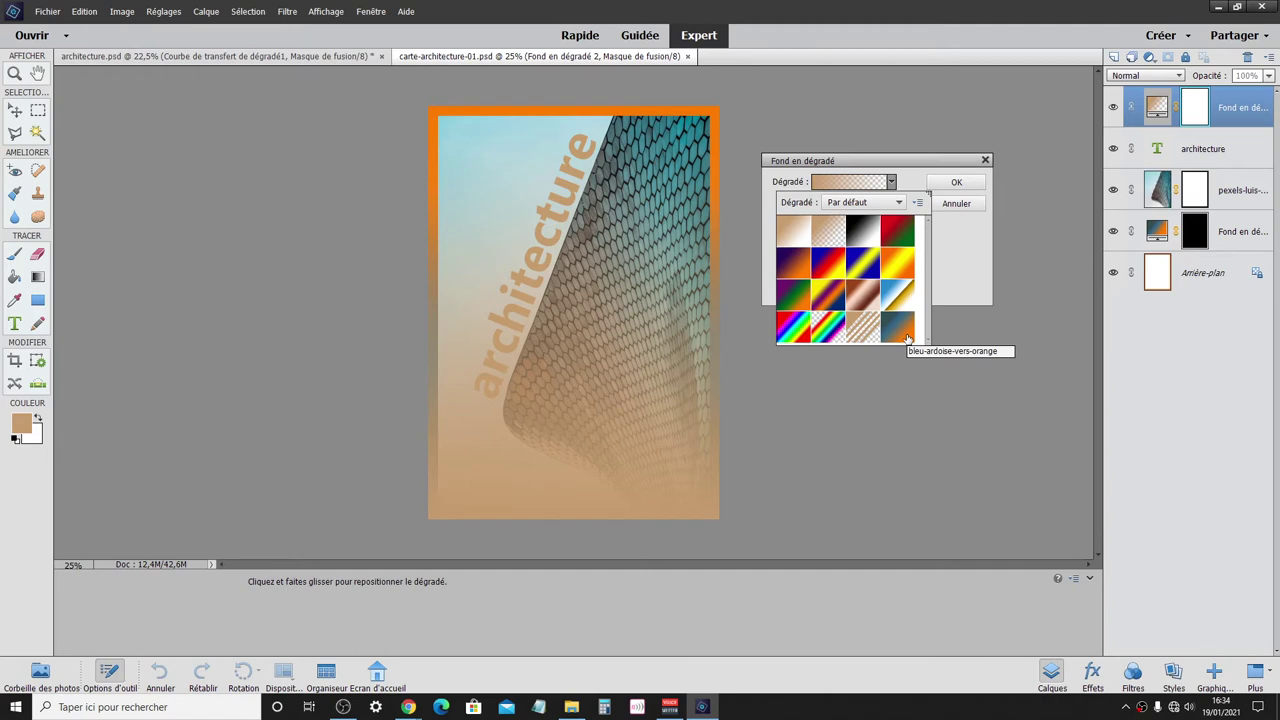
left_click(900, 330)
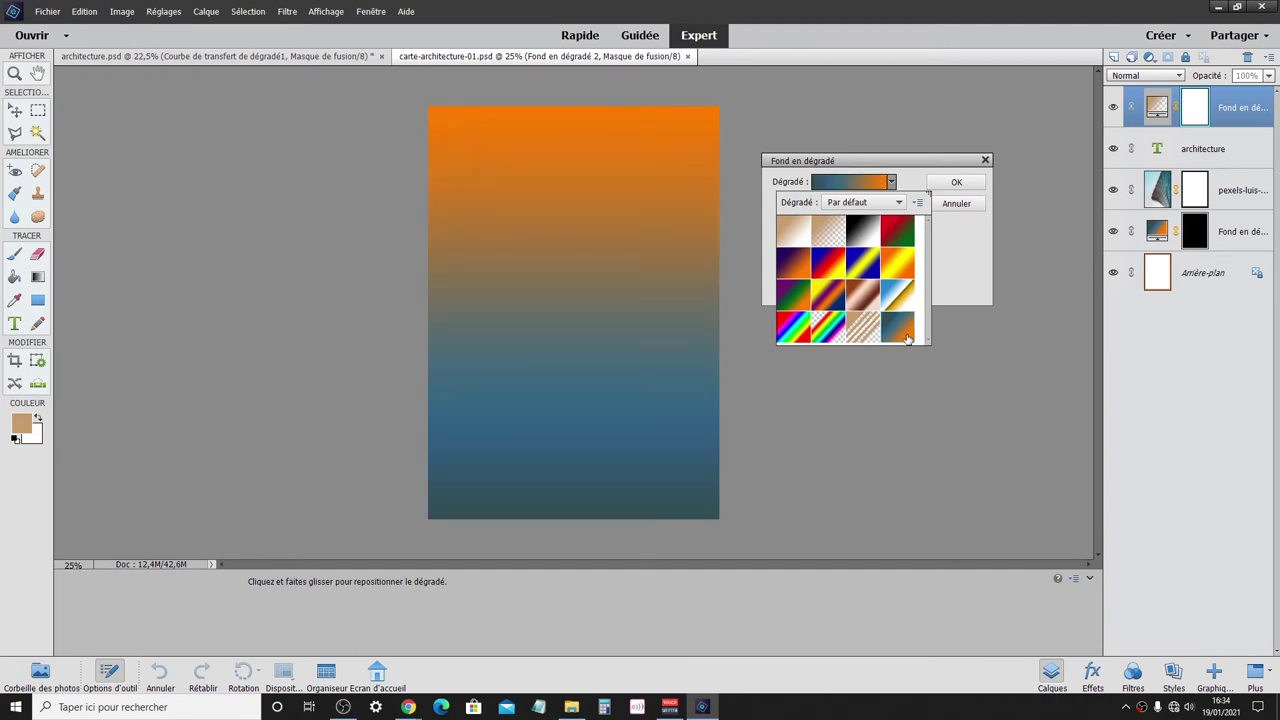
left_click(957, 183)
left_click(957, 183)
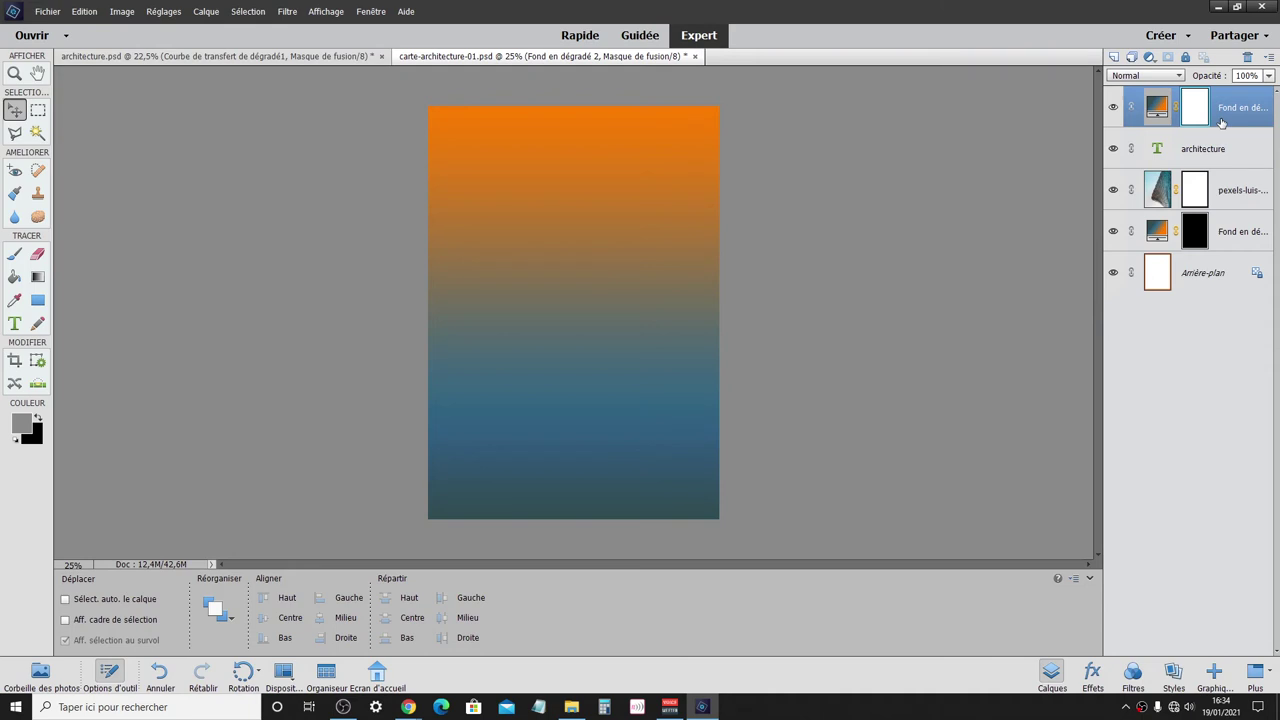
right_click(1221, 122)
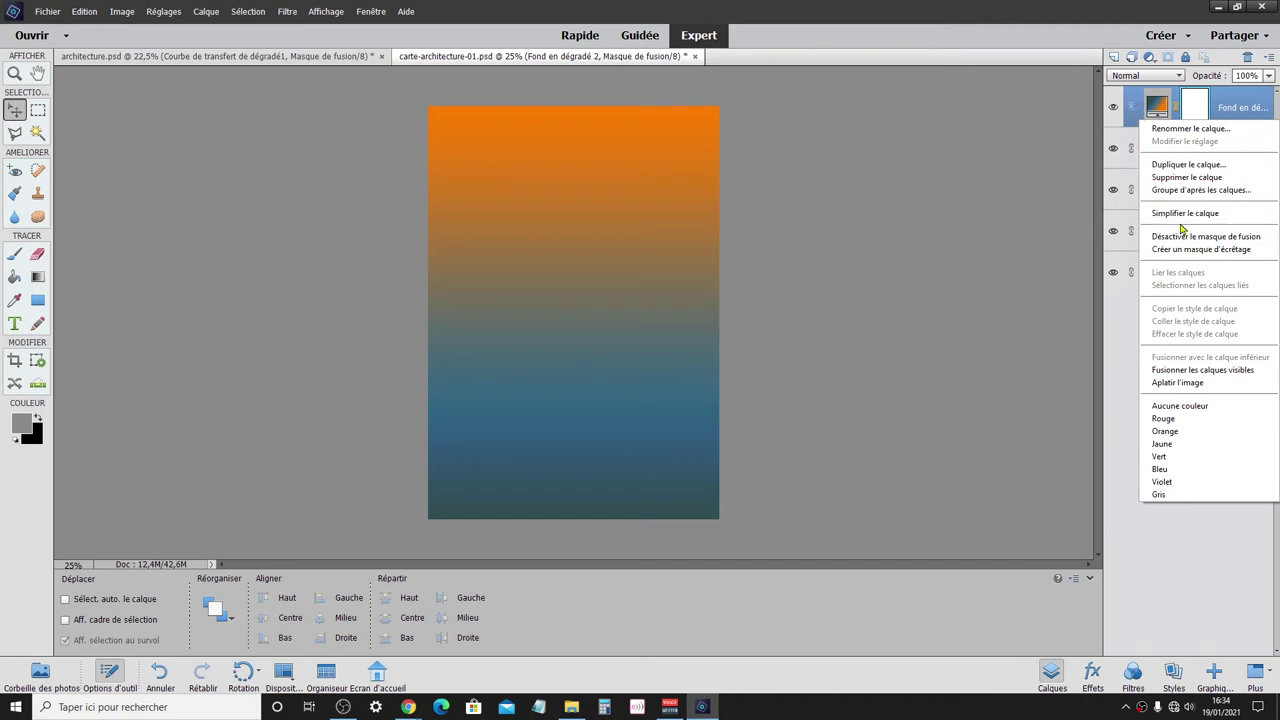
left_click(1200, 251)
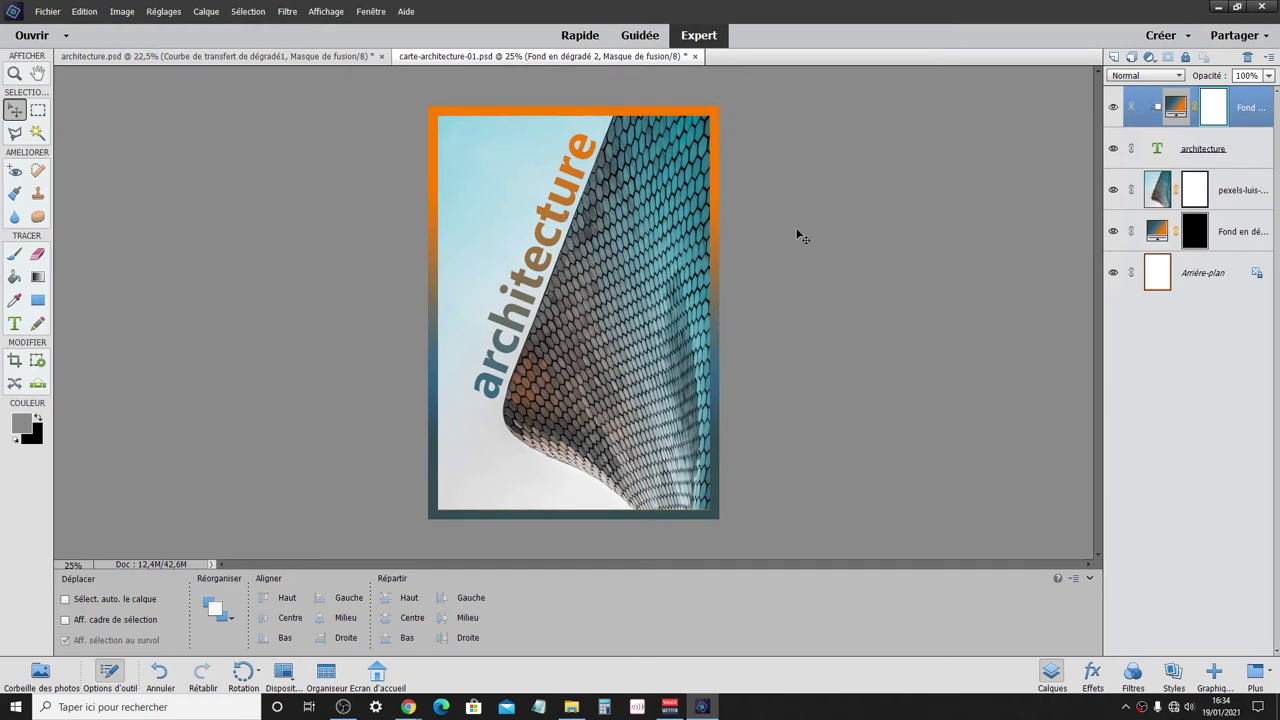
- Save the card, then add a Gradient Map adjustment layer over the pexels photo layer
left_click(47, 11)
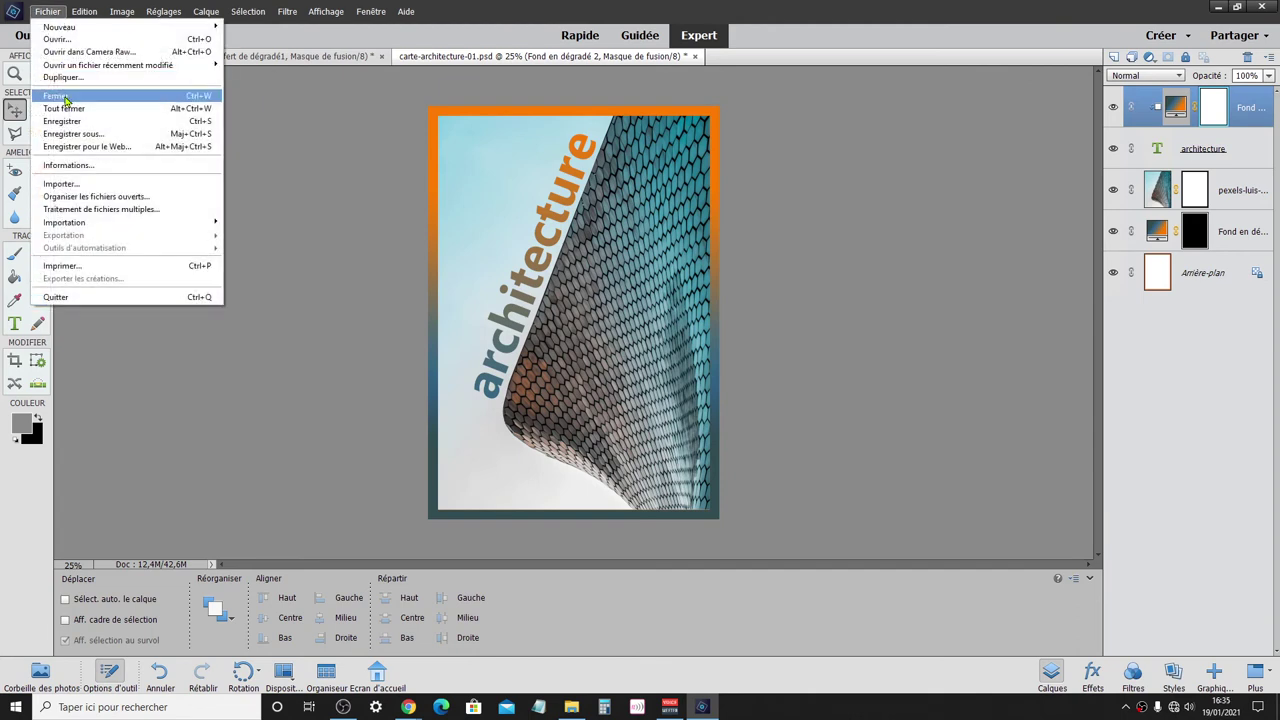
left_click(66, 120)
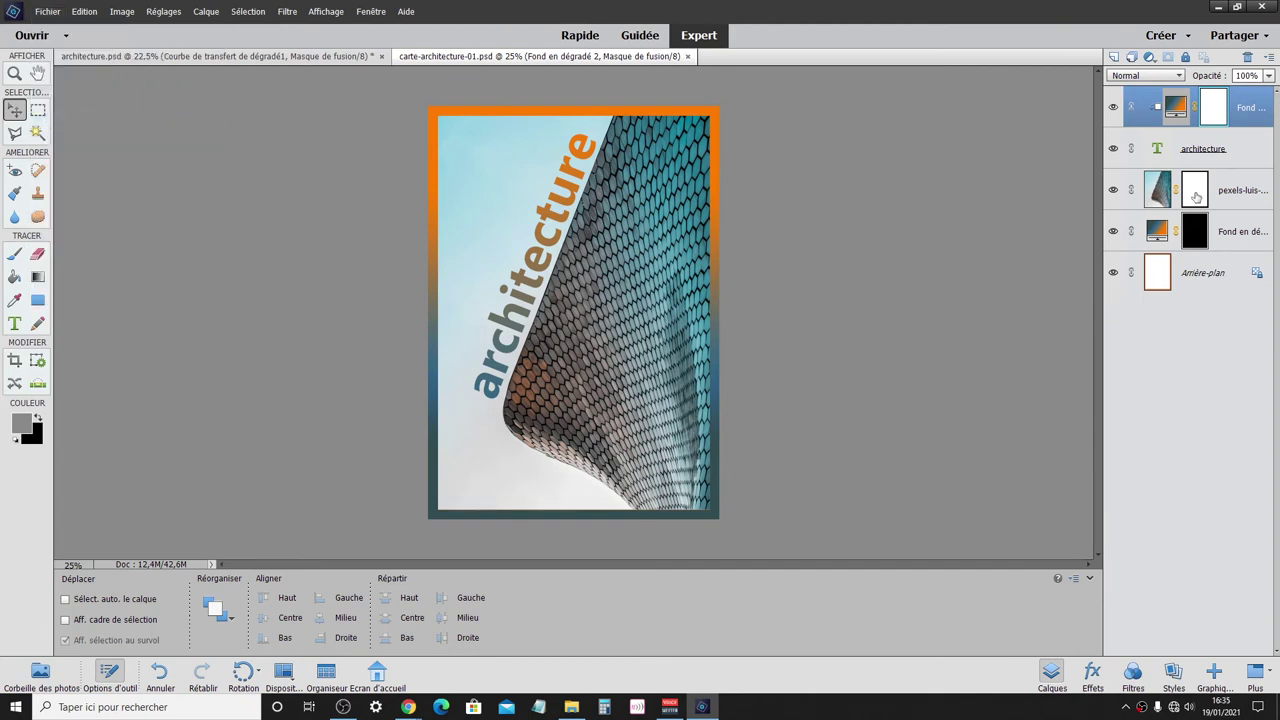
left_click(1157, 197)
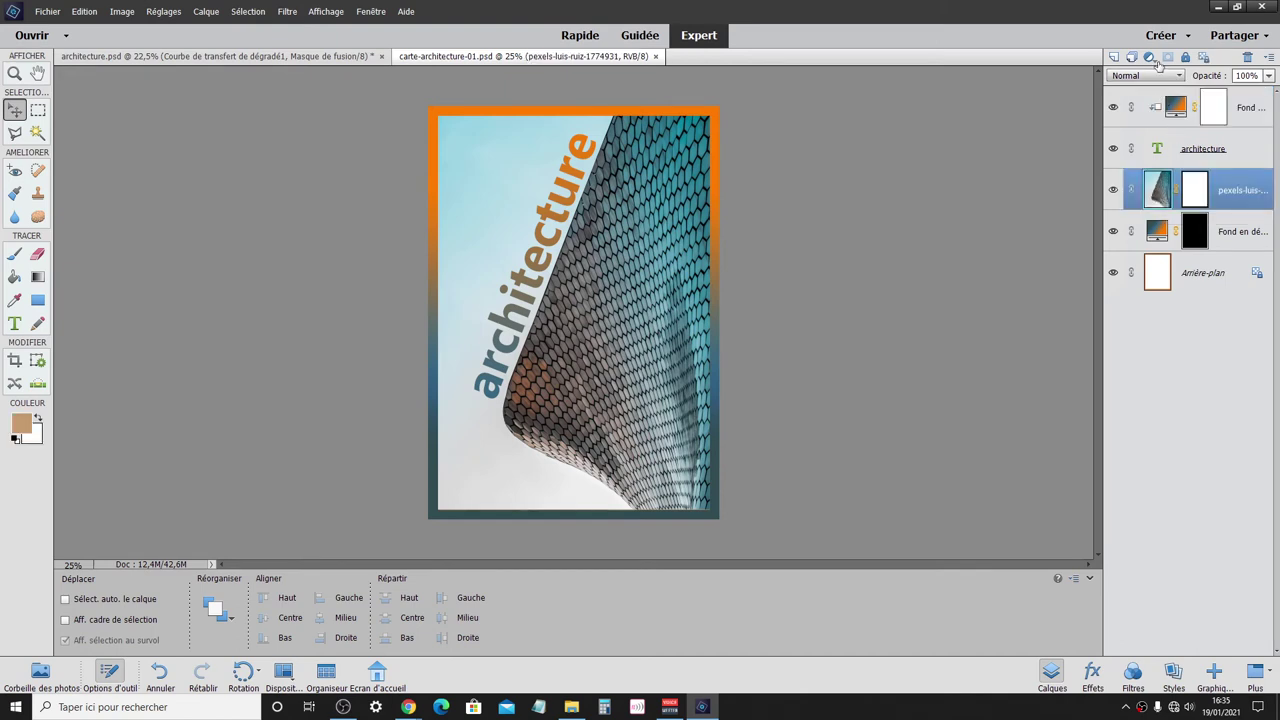
left_click(1151, 59)
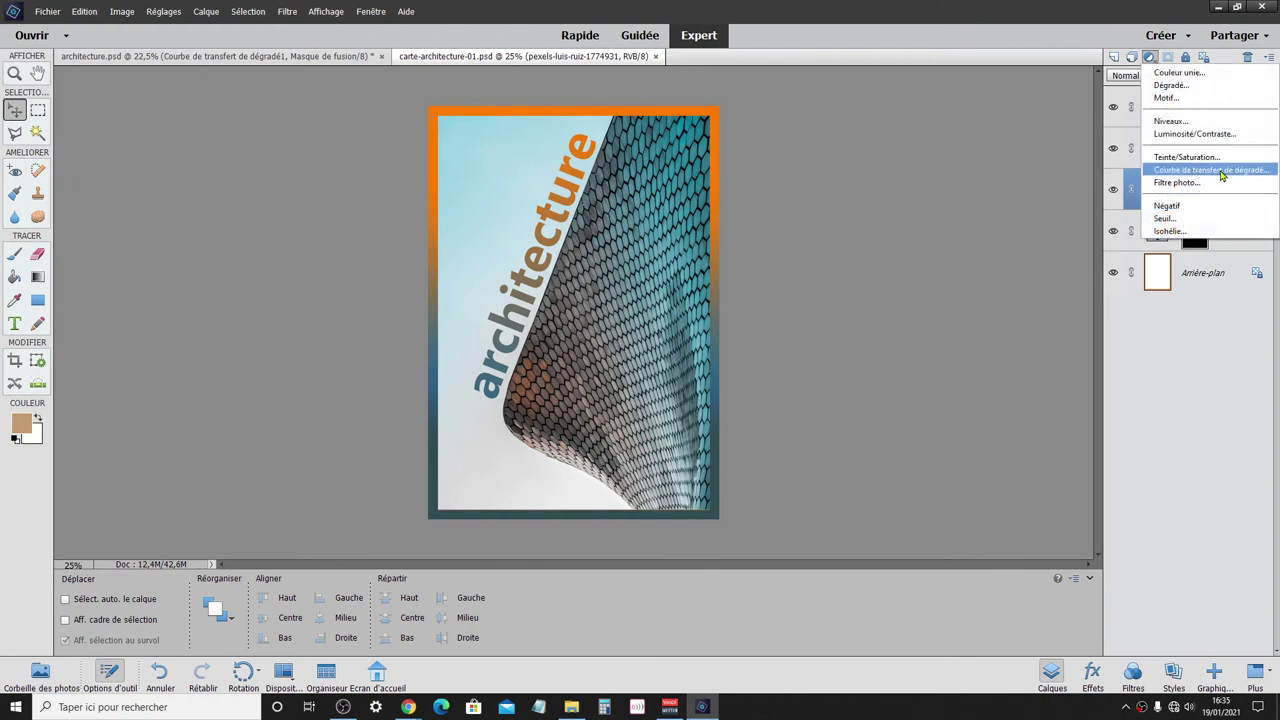
left_click(1221, 172)
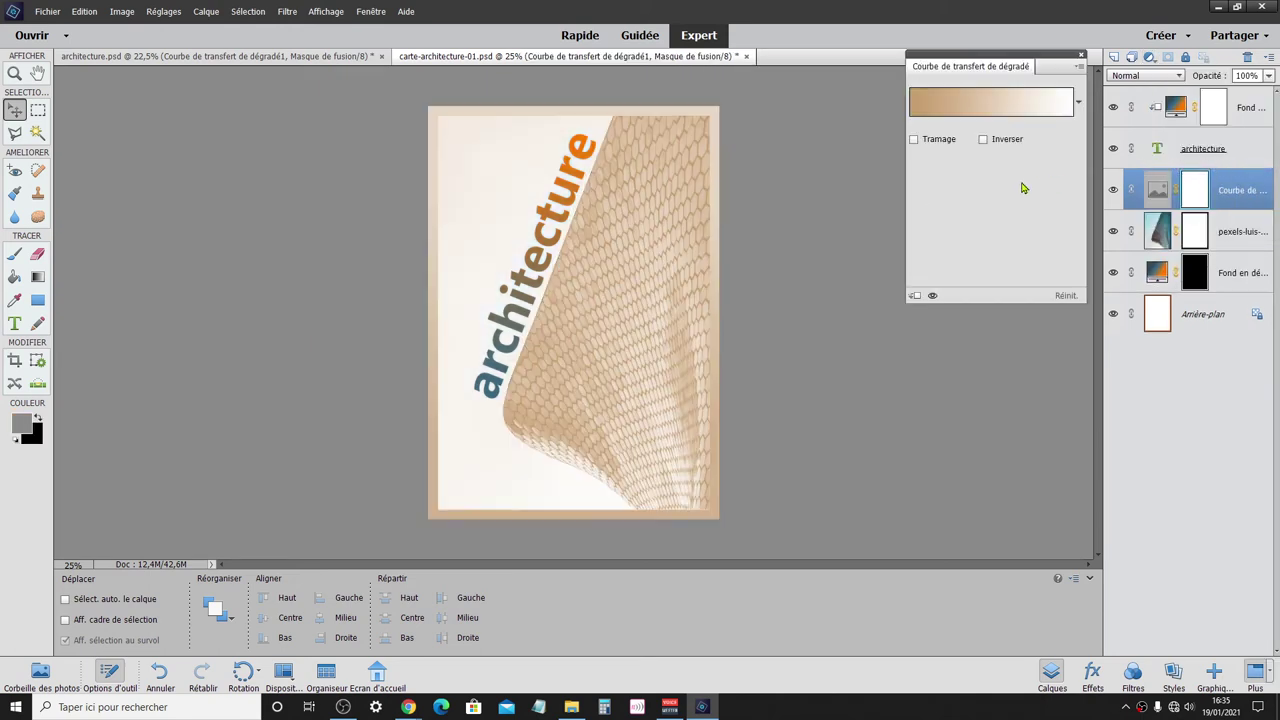
- Clip the gradient map layer to the photo below and reopen its settings
left_click_drag(1037, 57, 1003, 176)
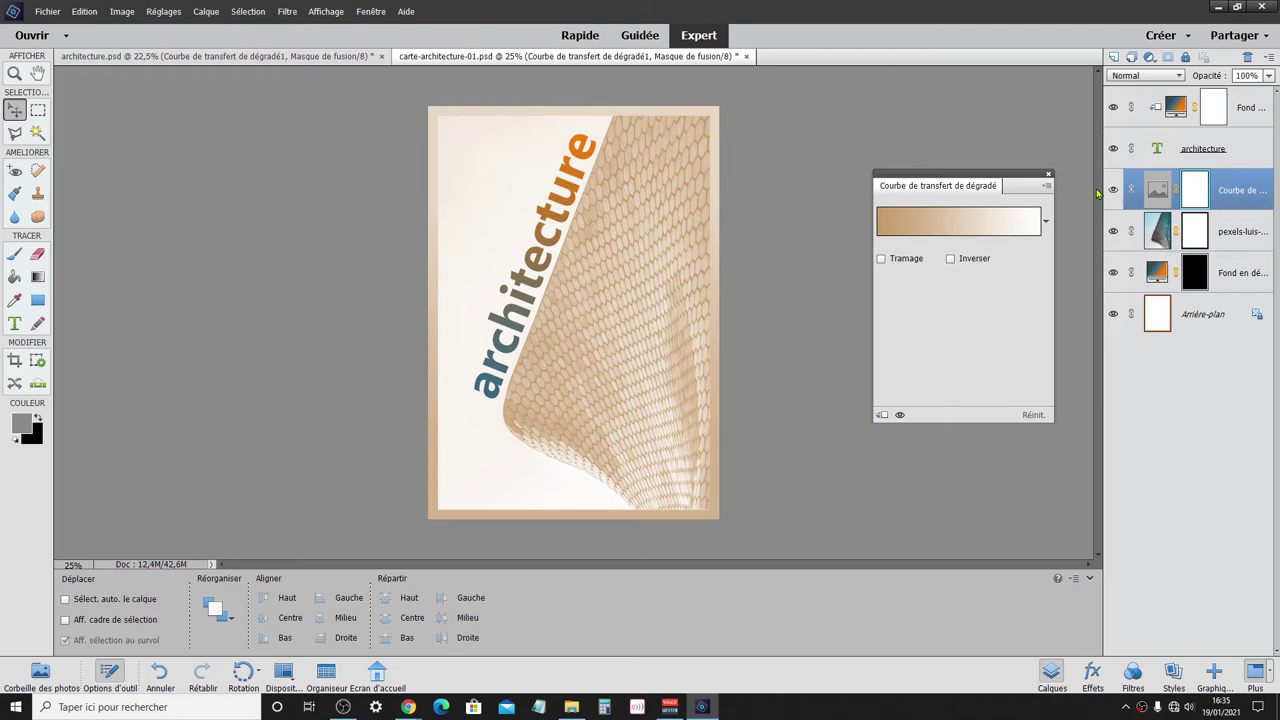
left_click(1048, 174)
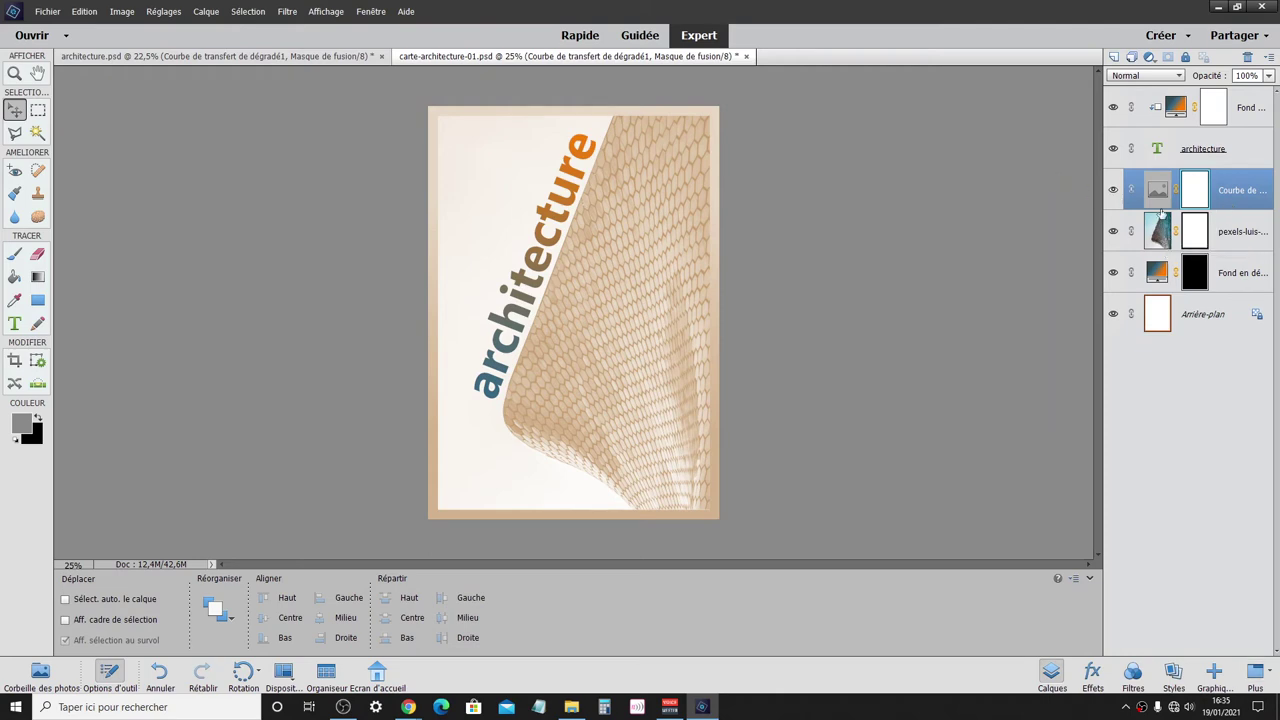
right_click(1245, 205)
left_click(1209, 332)
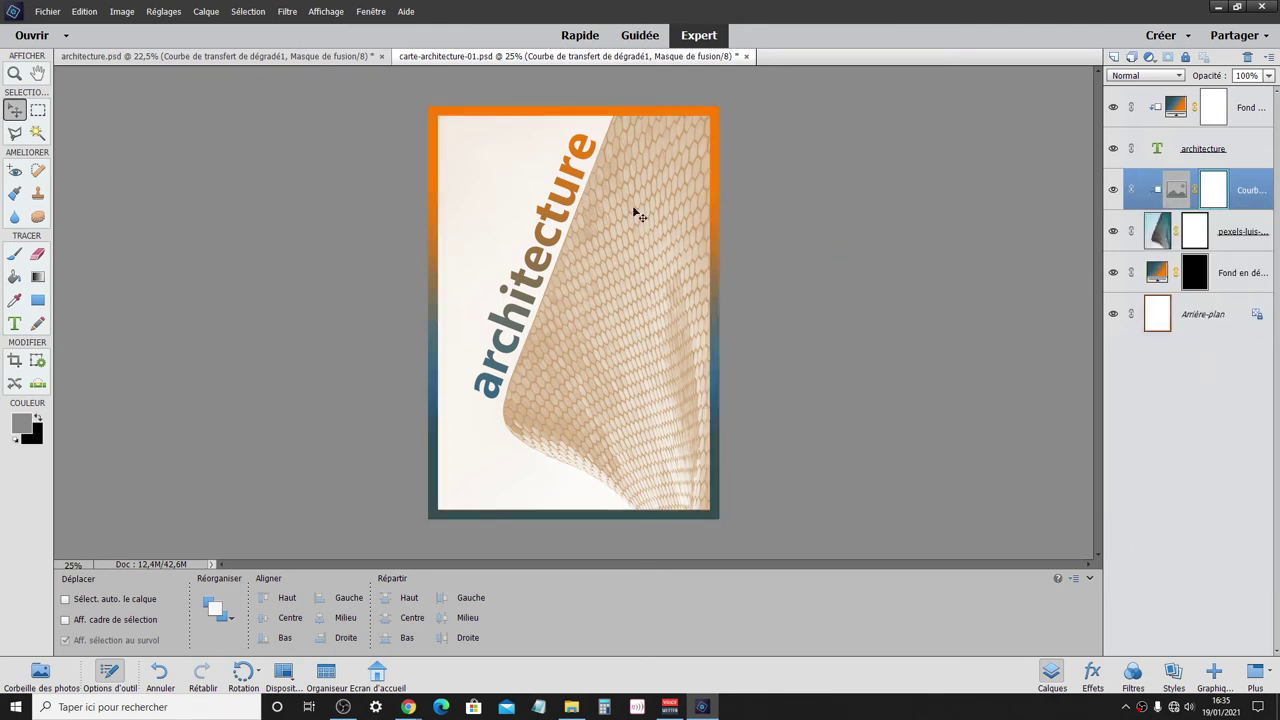
double_click(1177, 191)
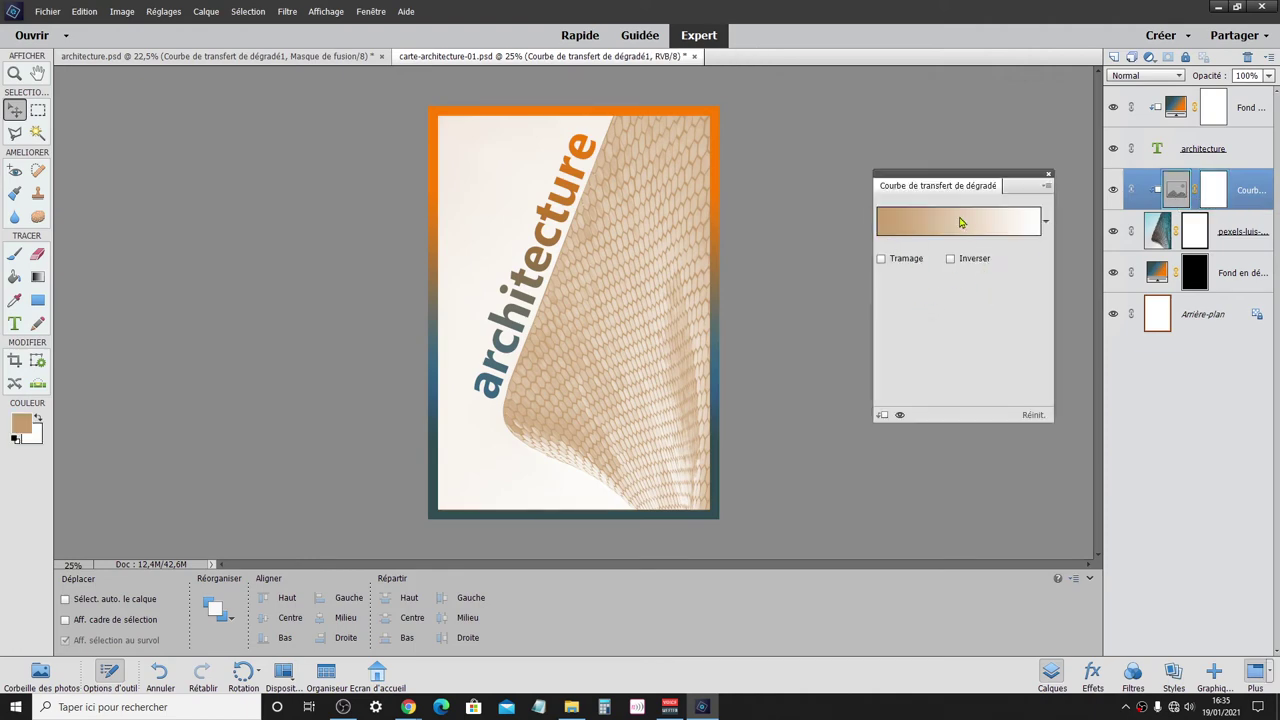
- In the Gradient Editor, set the gradient's left stop to near black
left_click(960, 222)
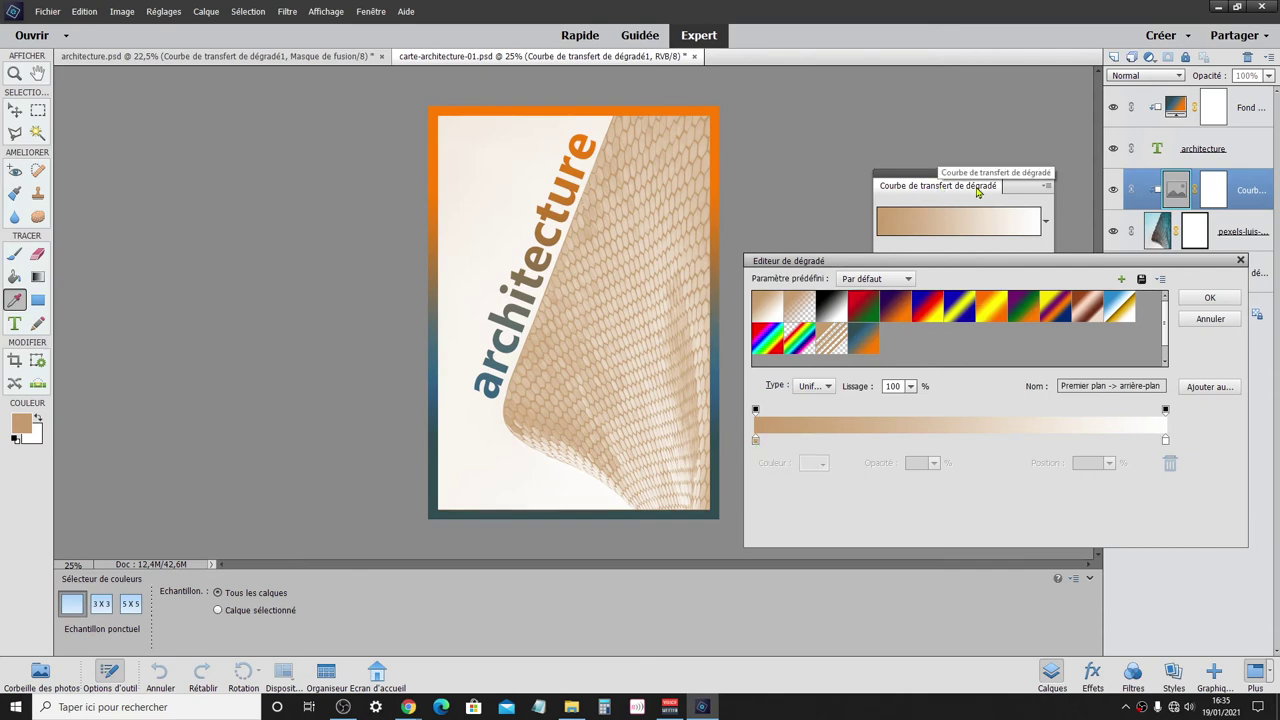
left_click(756, 442)
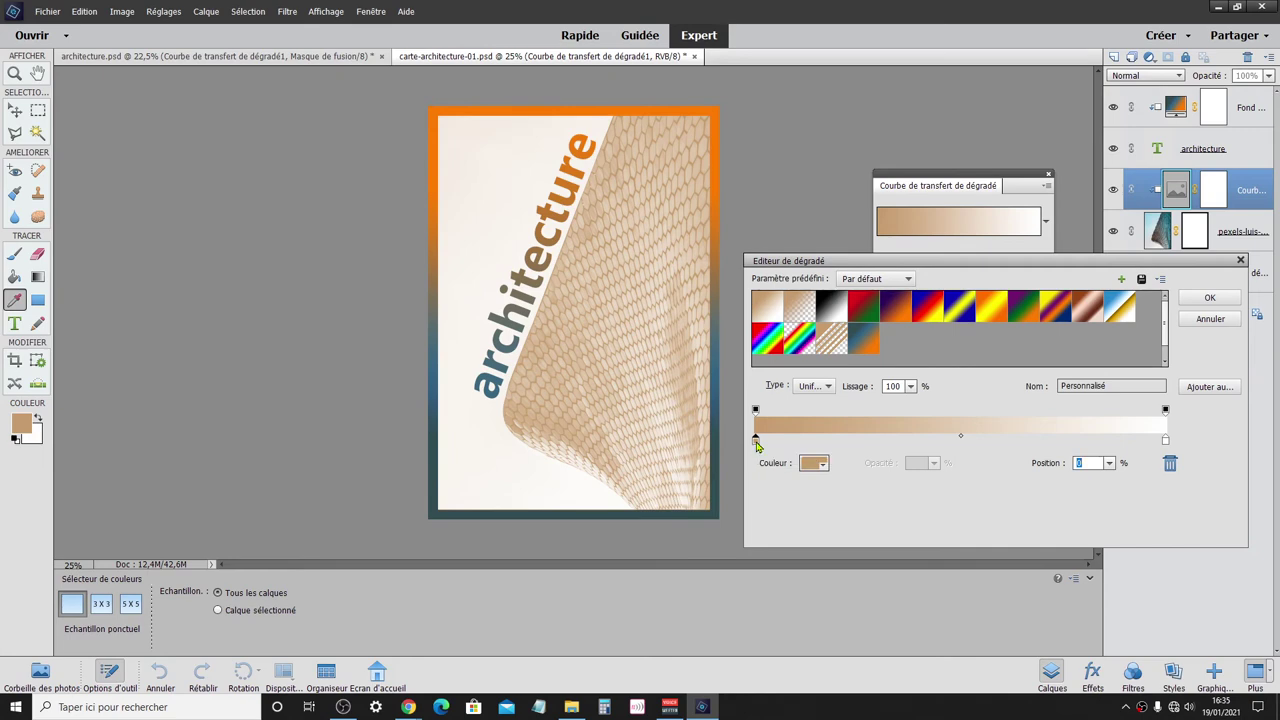
left_click(814, 463)
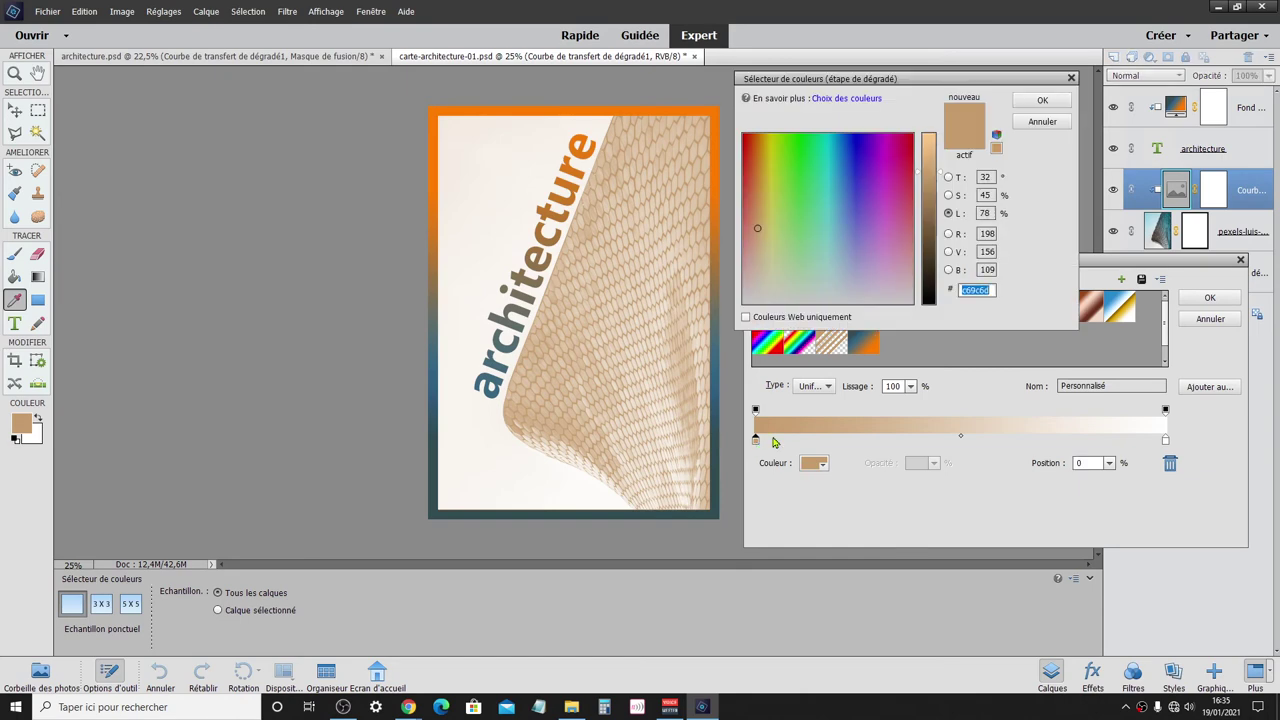
left_click(931, 298)
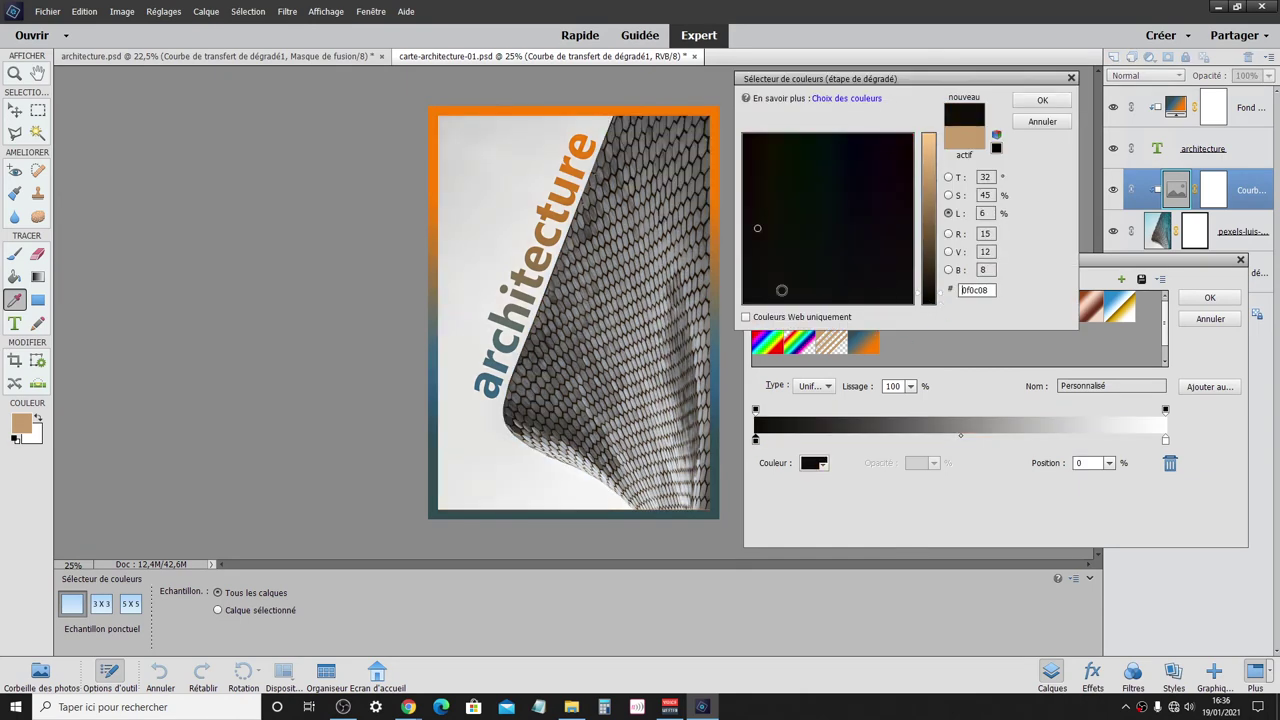
left_click(1056, 100)
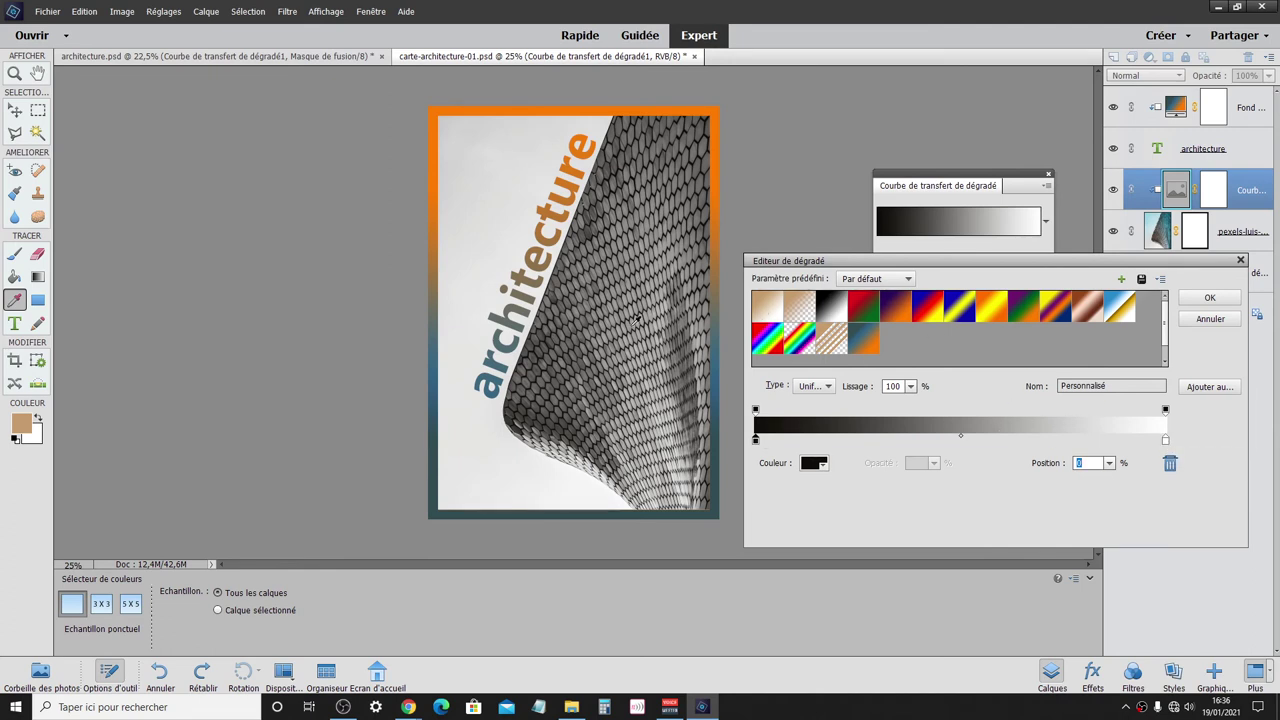
- Change the left stop to bright orange fa7c02 sampled from the border, and add a stop at 37%
double_click(756, 442)
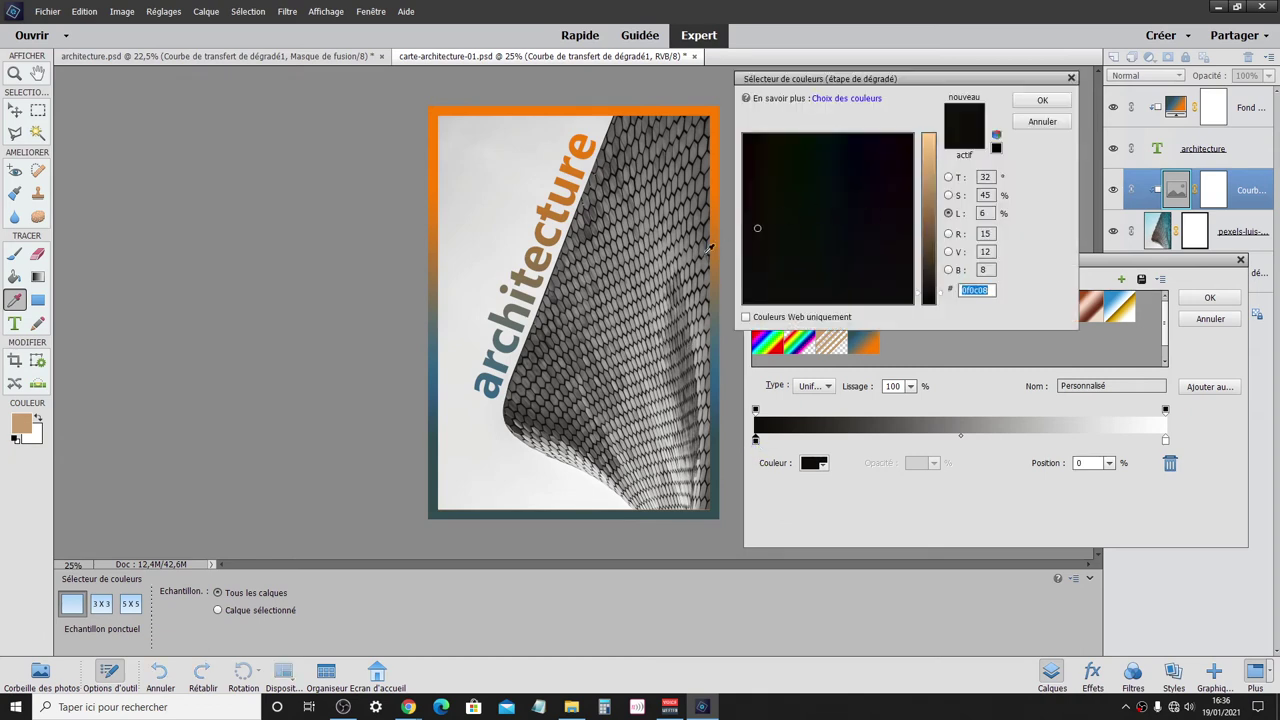
left_click(438, 389)
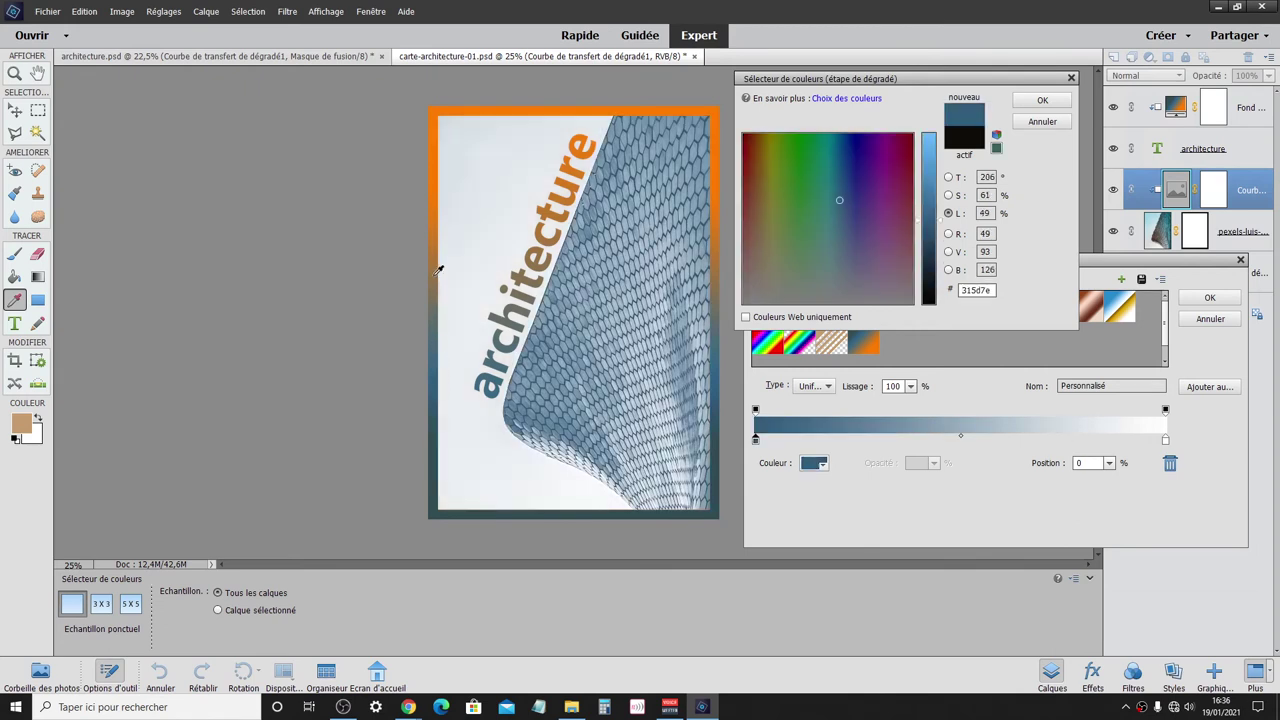
left_click(436, 223)
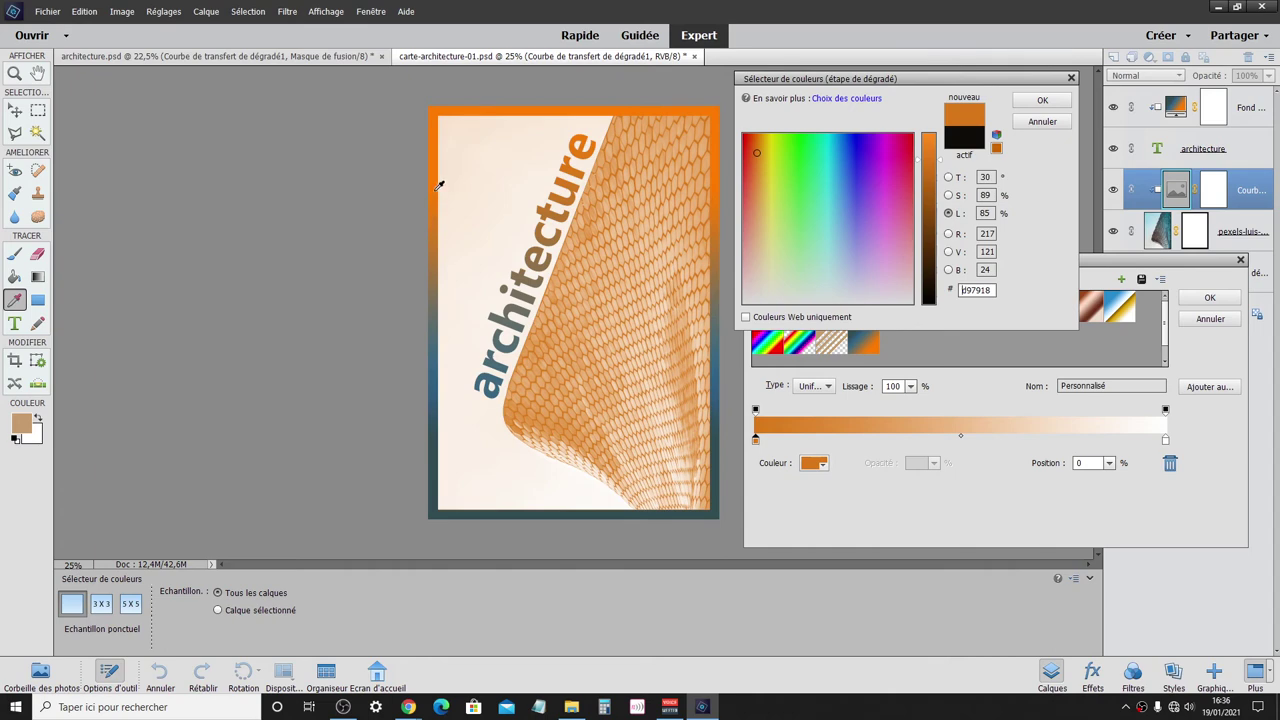
left_click(438, 185)
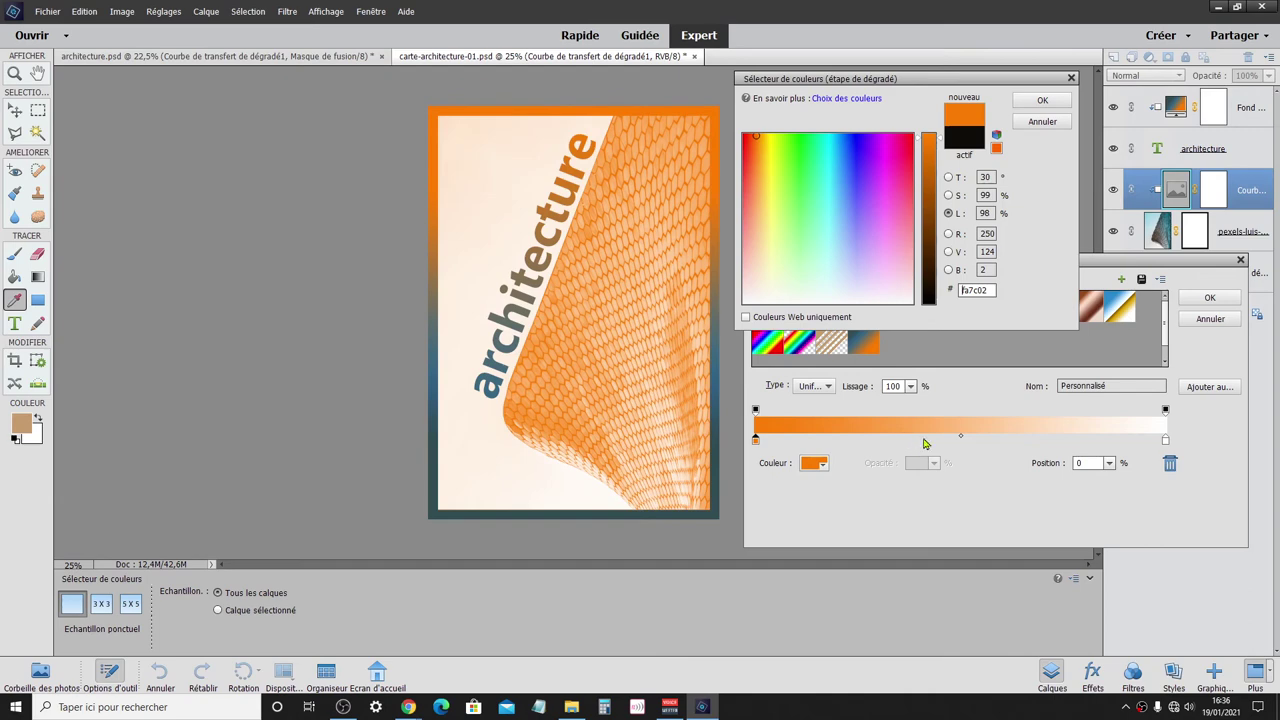
left_click(975, 290)
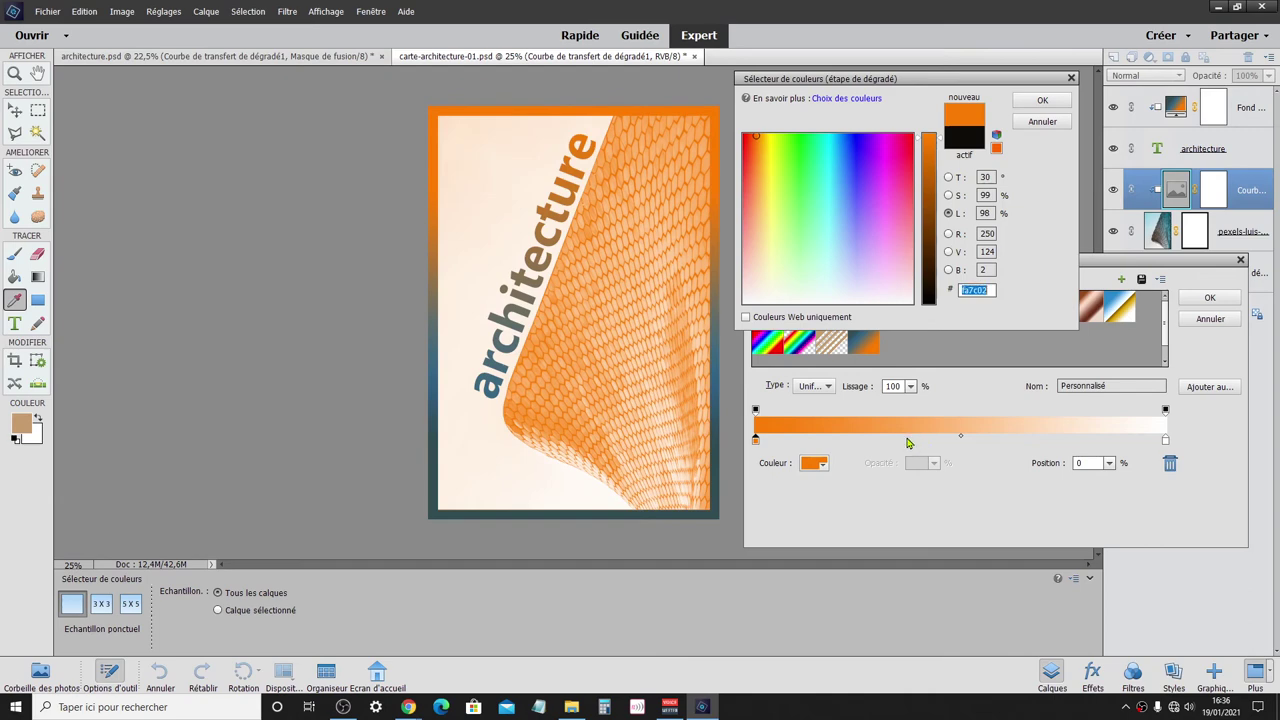
left_click(1042, 100)
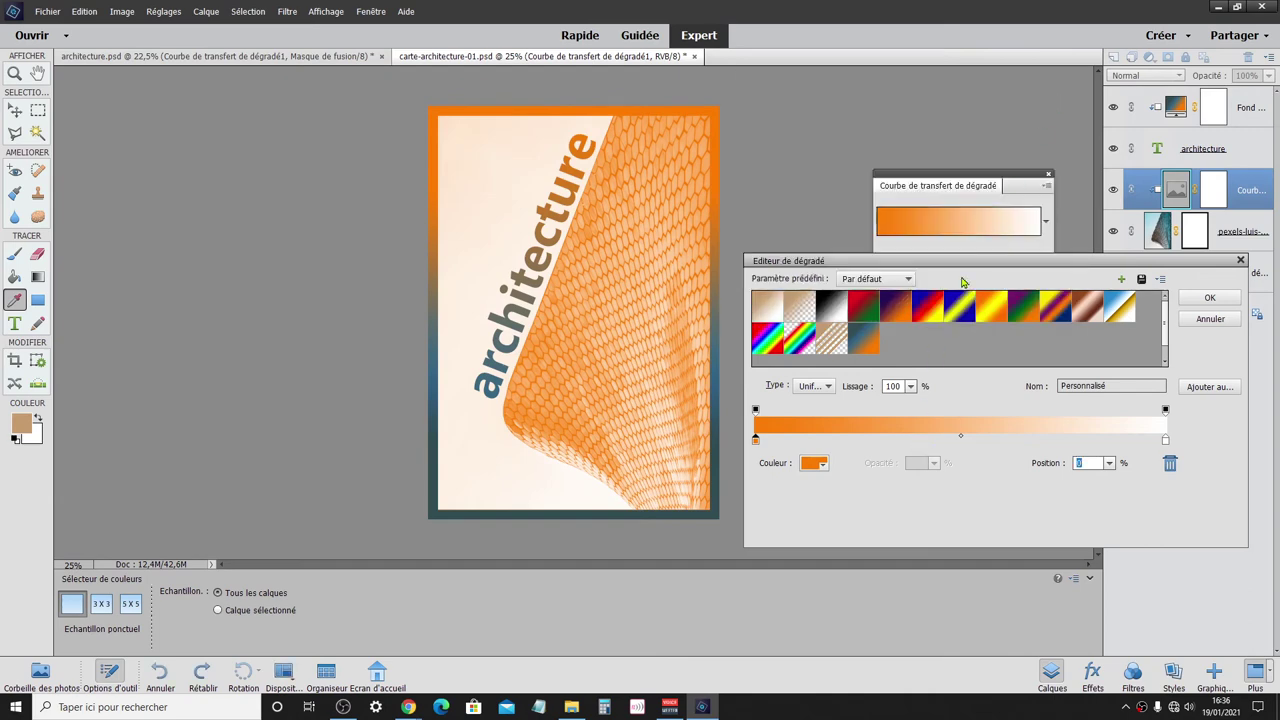
left_click(909, 443)
- Set the new 37% stop to steel blue 376681, sampled from the card's blue border
double_click(908, 441)
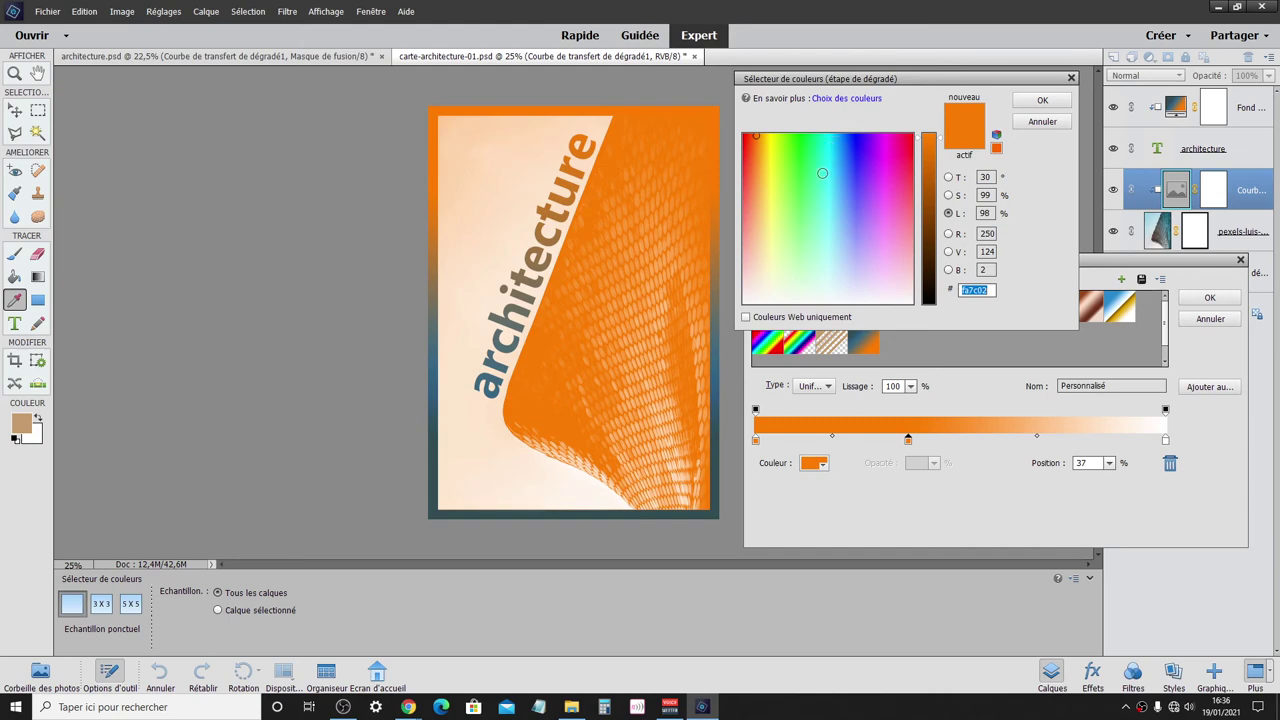
left_click(771, 206)
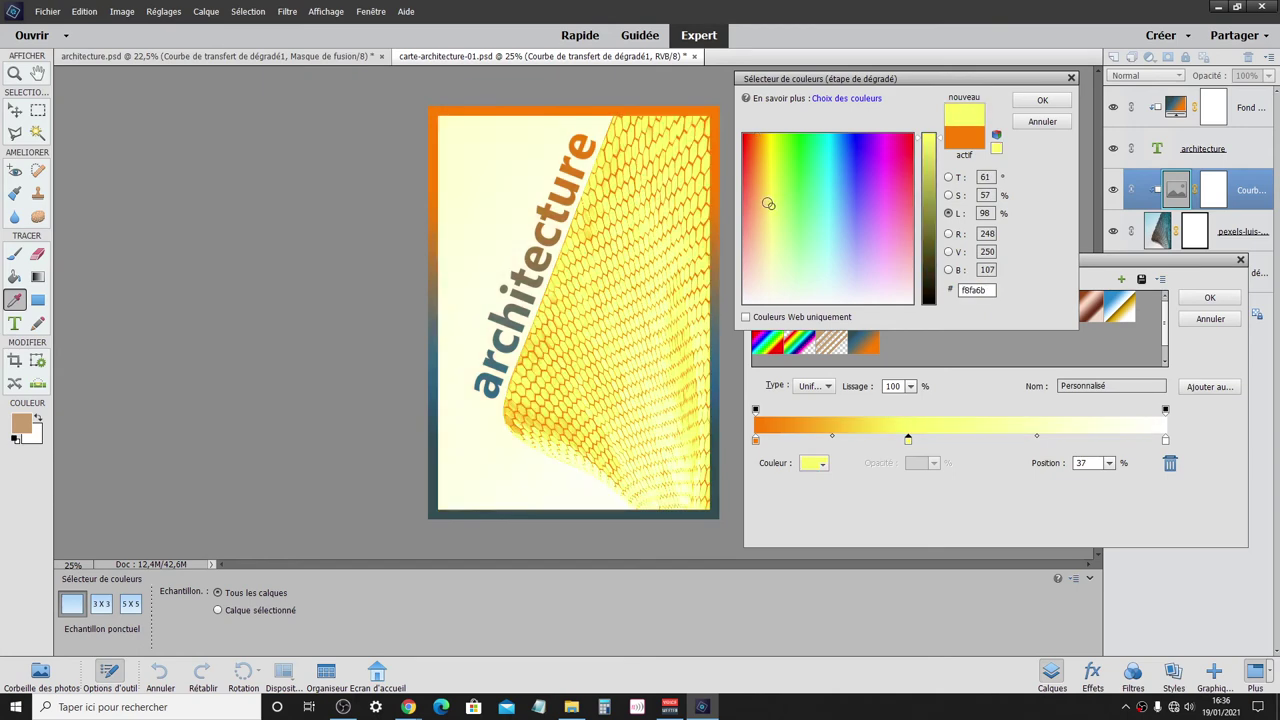
left_click(761, 177)
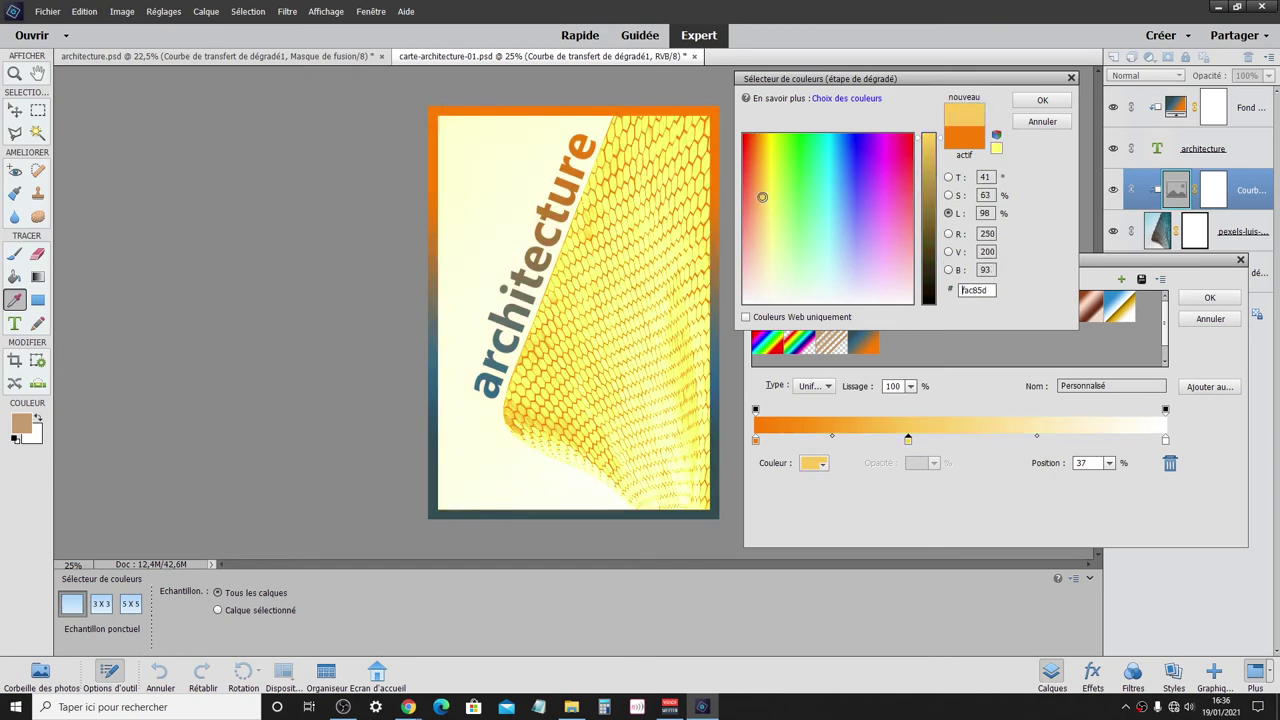
left_click(840, 146)
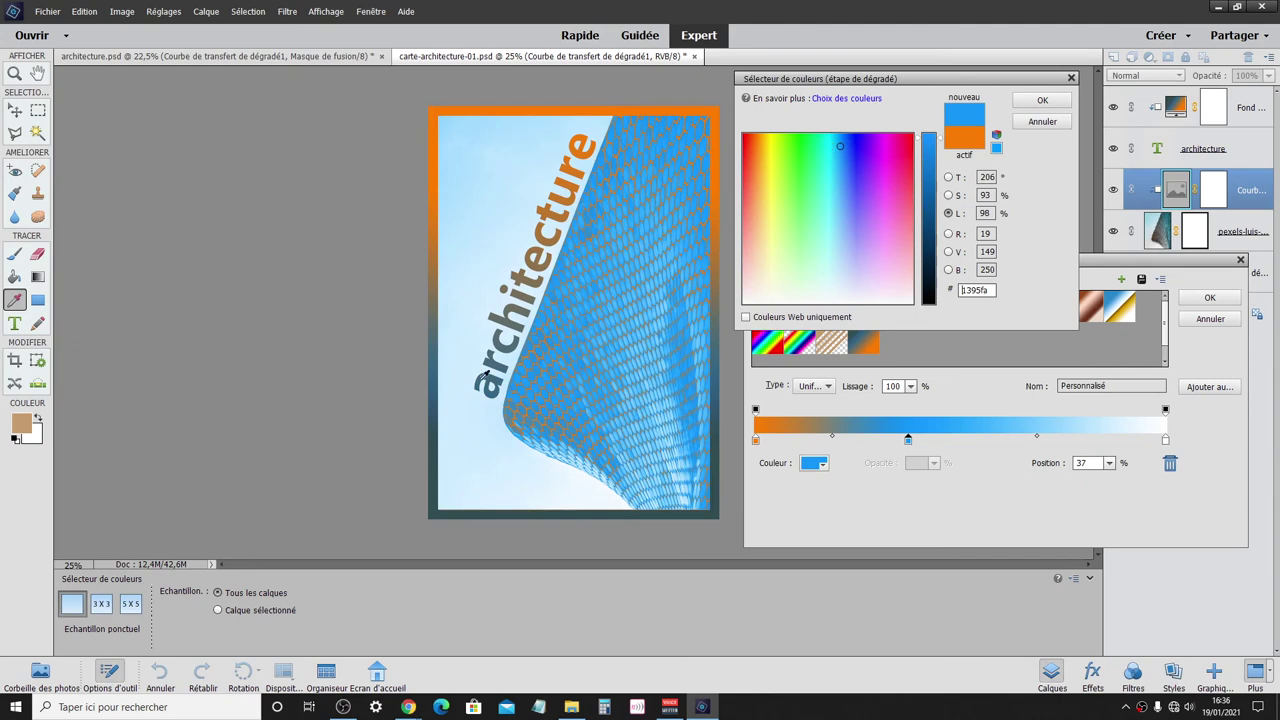
left_click(439, 360)
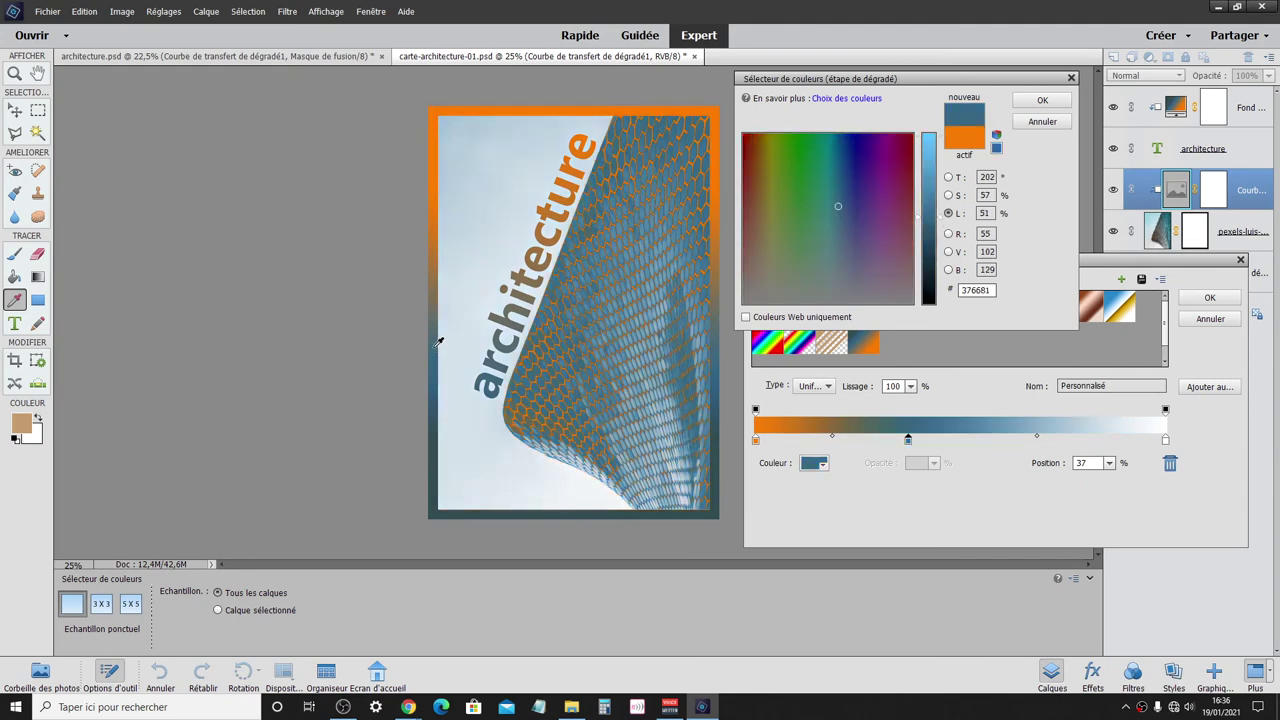
left_click(1055, 98)
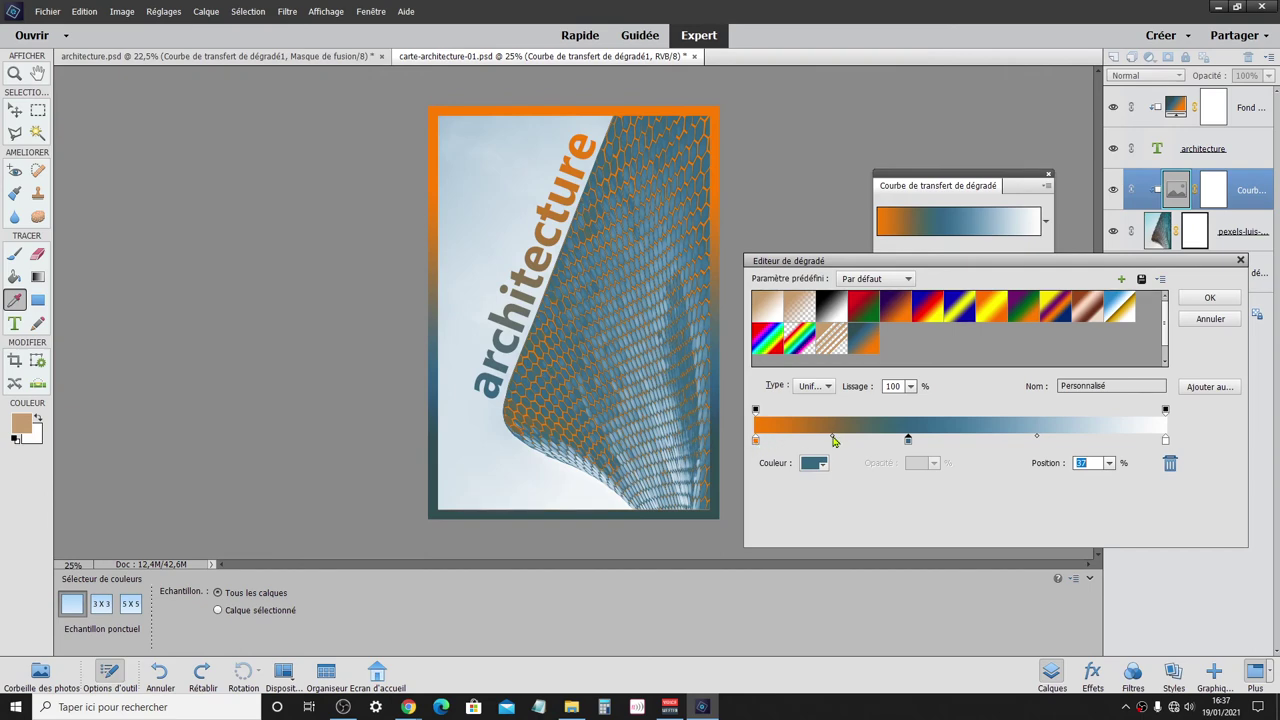
- Adjust the orange midpoint, make the 37% stop pale lavender d8cce0, pull white inward, and apply
left_click_drag(832, 436, 889, 437)
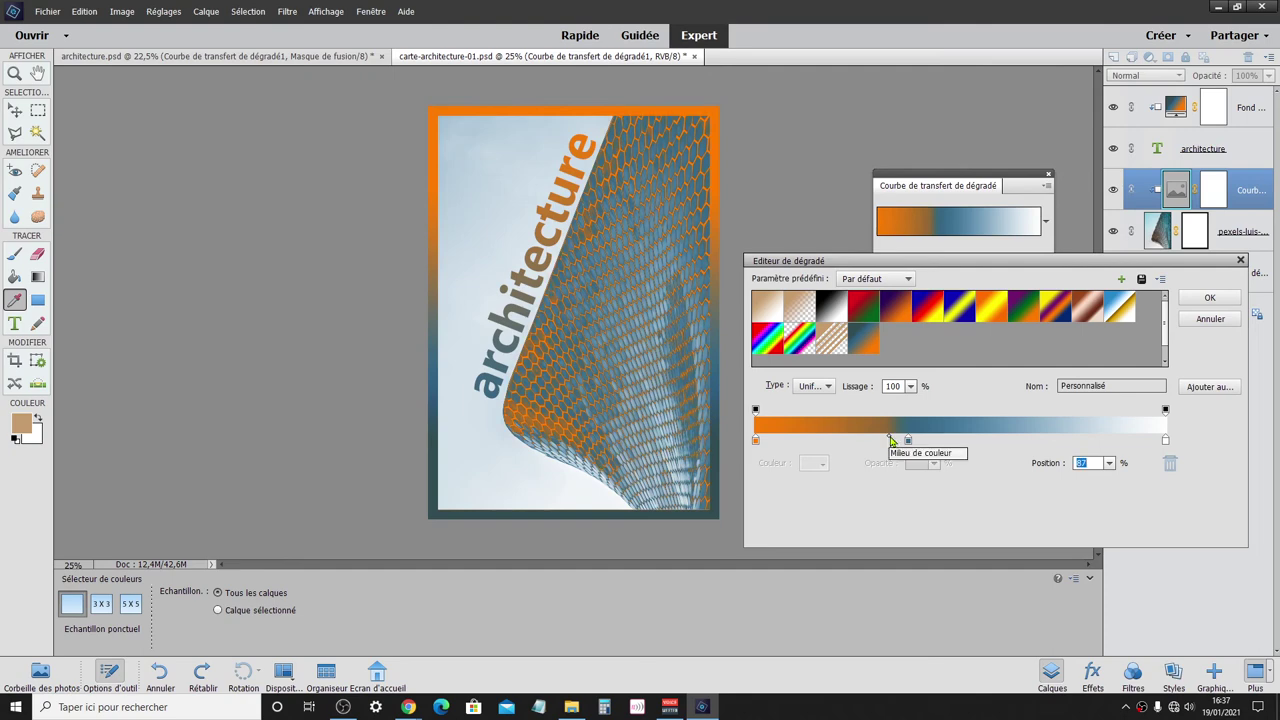
left_click_drag(890, 441, 817, 445)
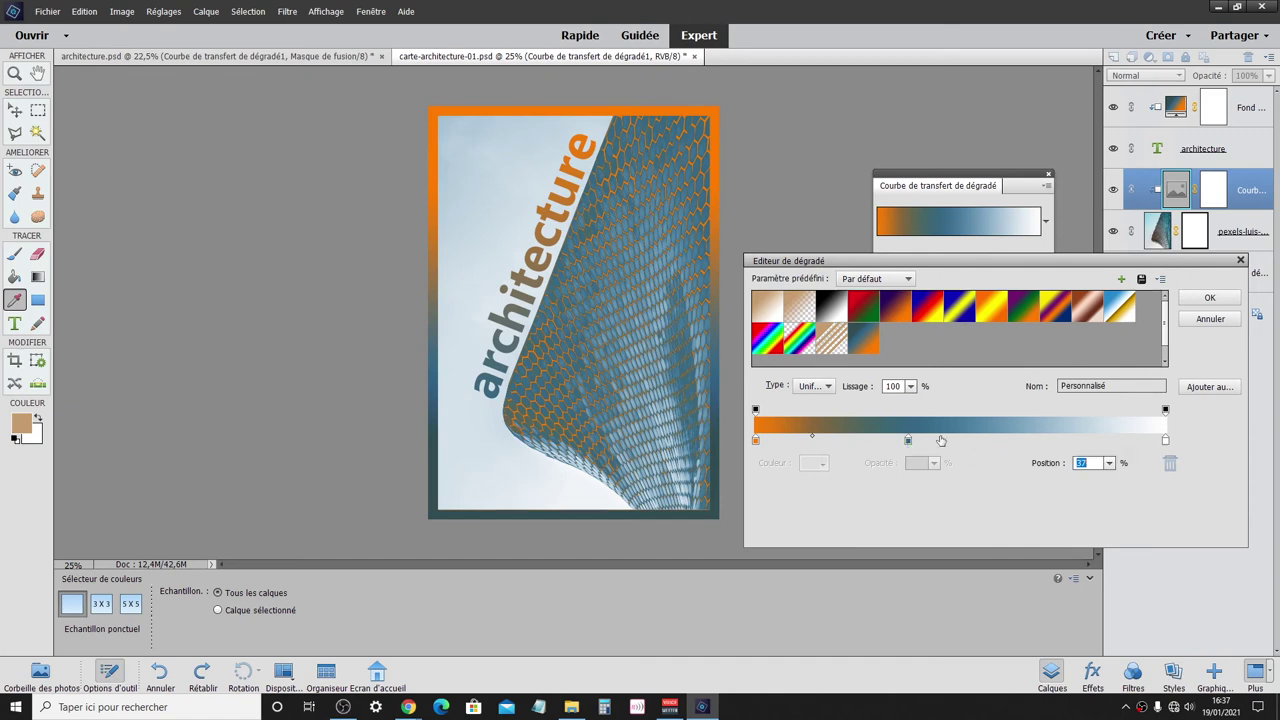
double_click(908, 441)
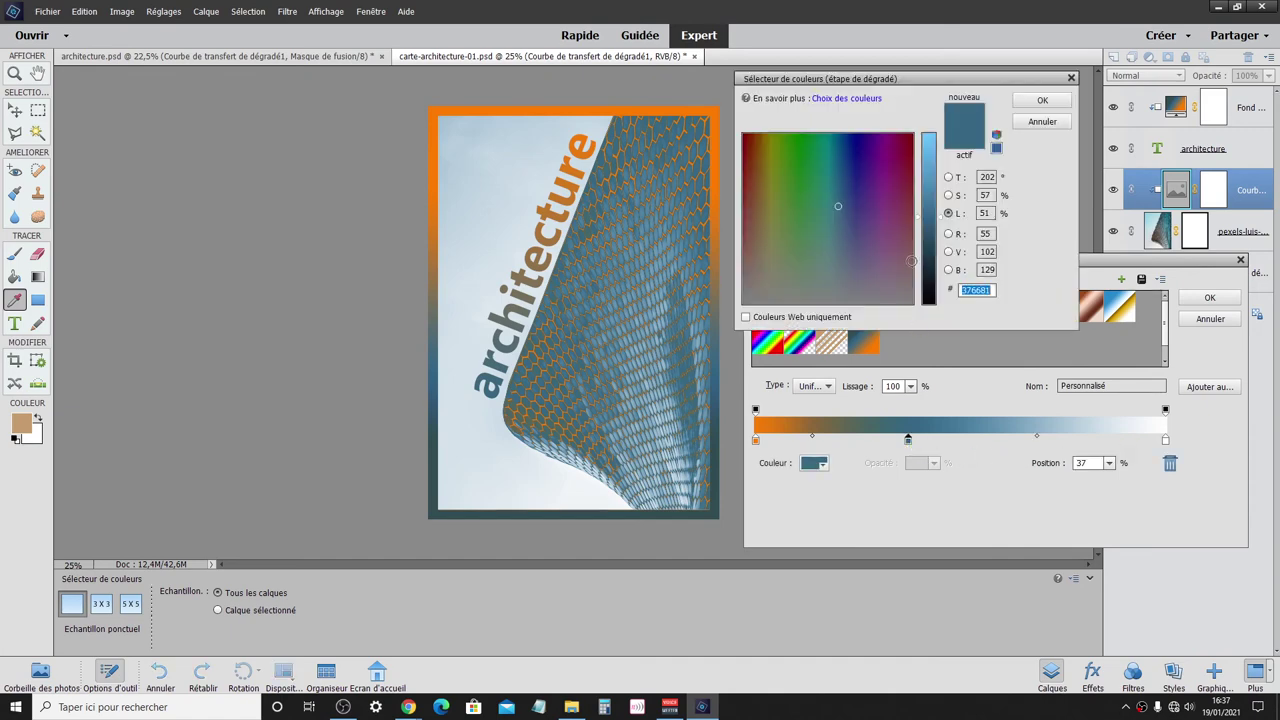
mouse_move(930, 210)
left_mouse_down()
mouse_move(929, 143)
mouse_move(924, 177)
left_mouse_up()
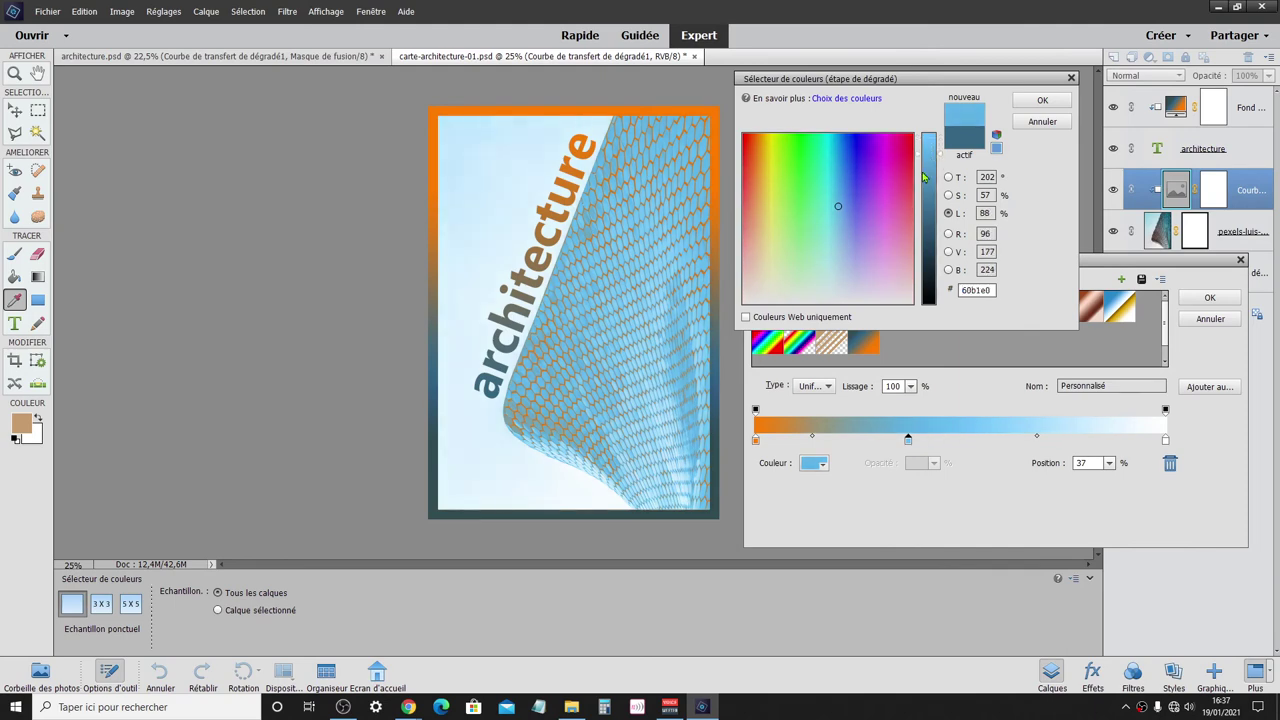
left_click(877, 290)
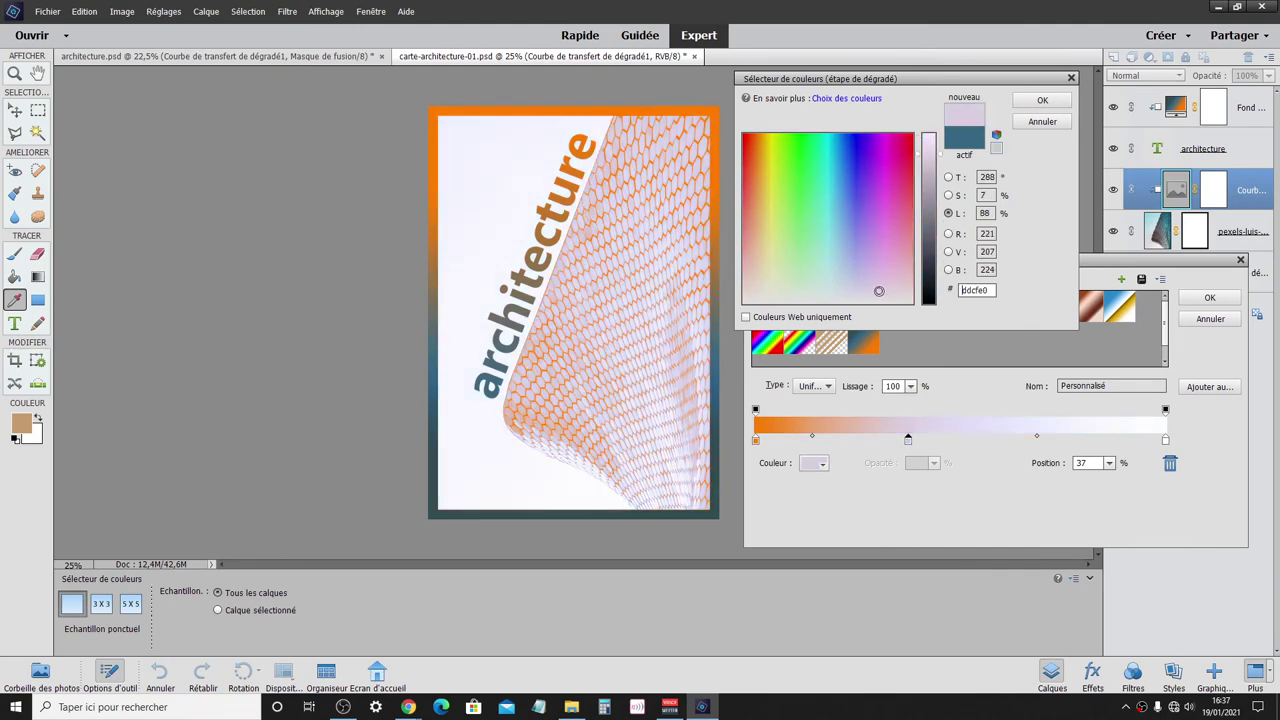
left_click(1054, 102)
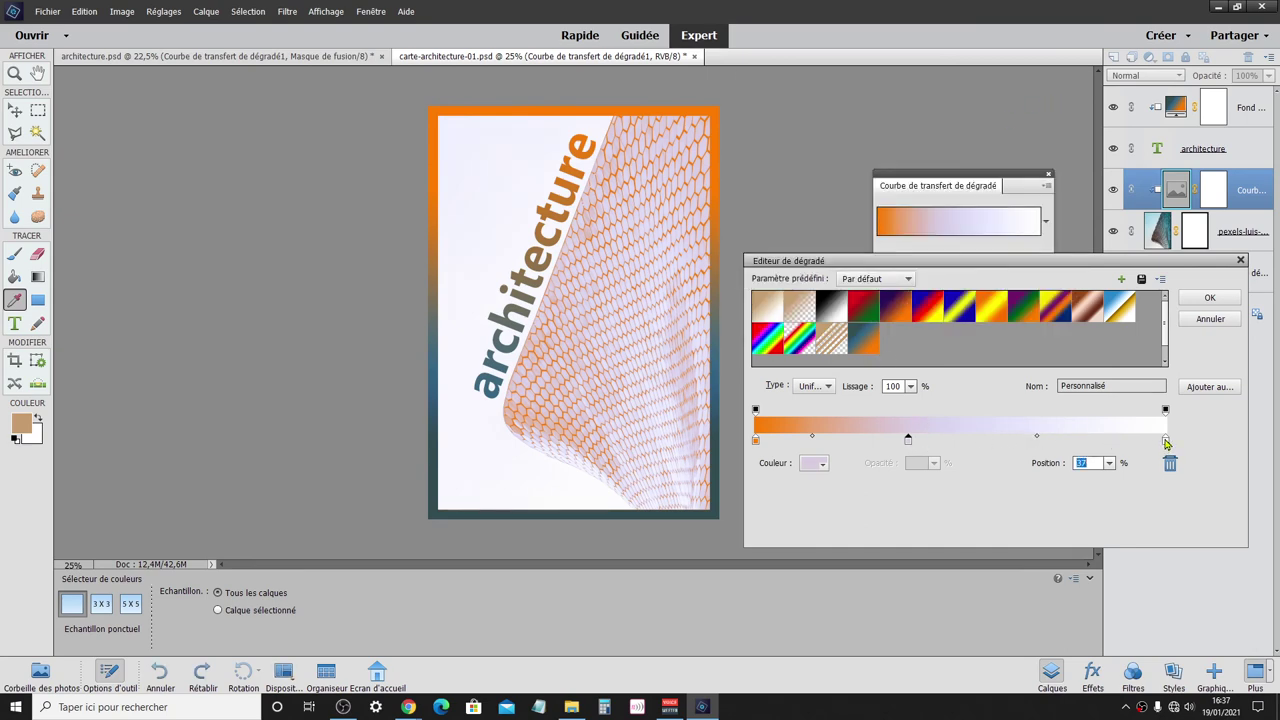
left_click_drag(1166, 441, 1053, 441)
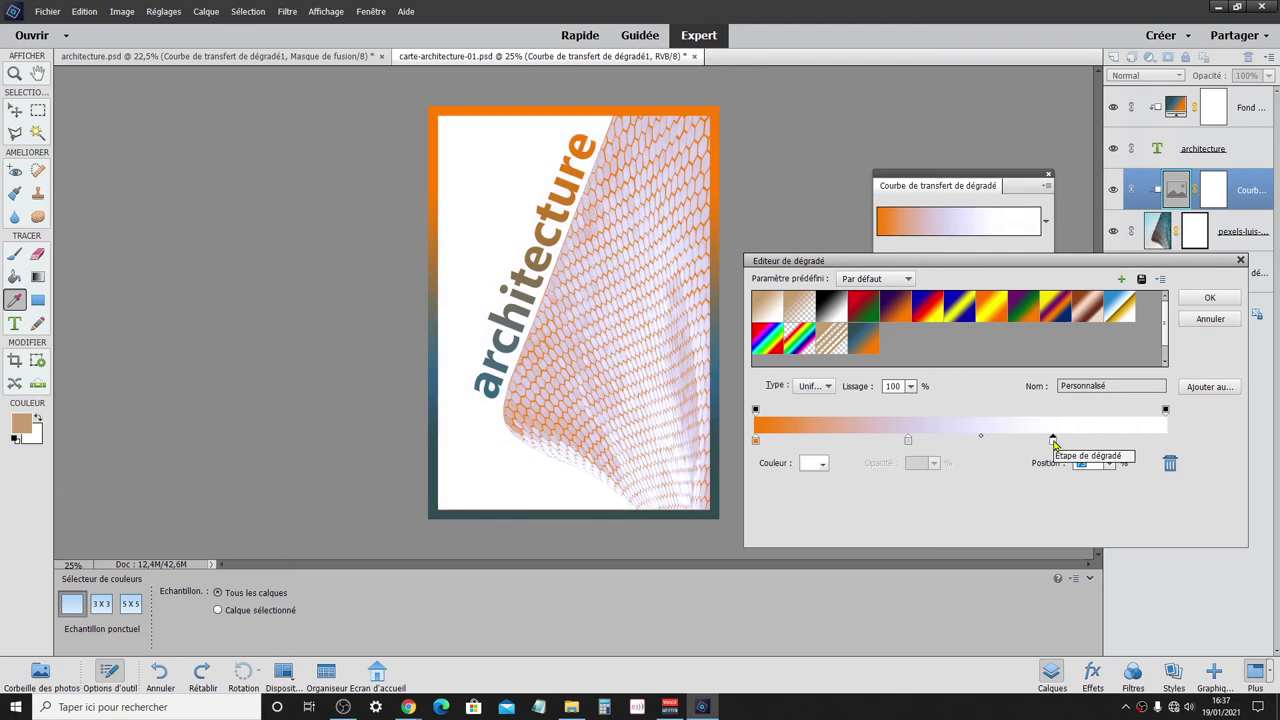
left_click(1209, 297)
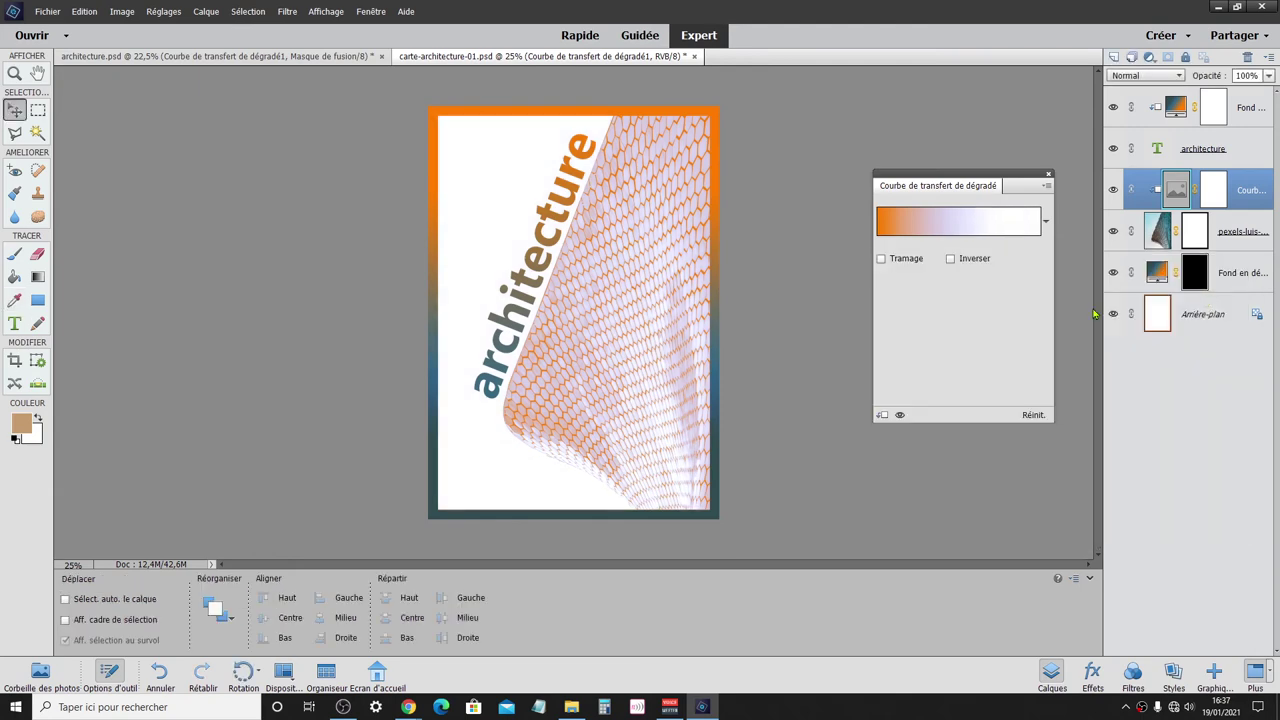
- Set the gradient map layer to Saturation blending, then hide it to compare with the original photo
left_click(1048, 175)
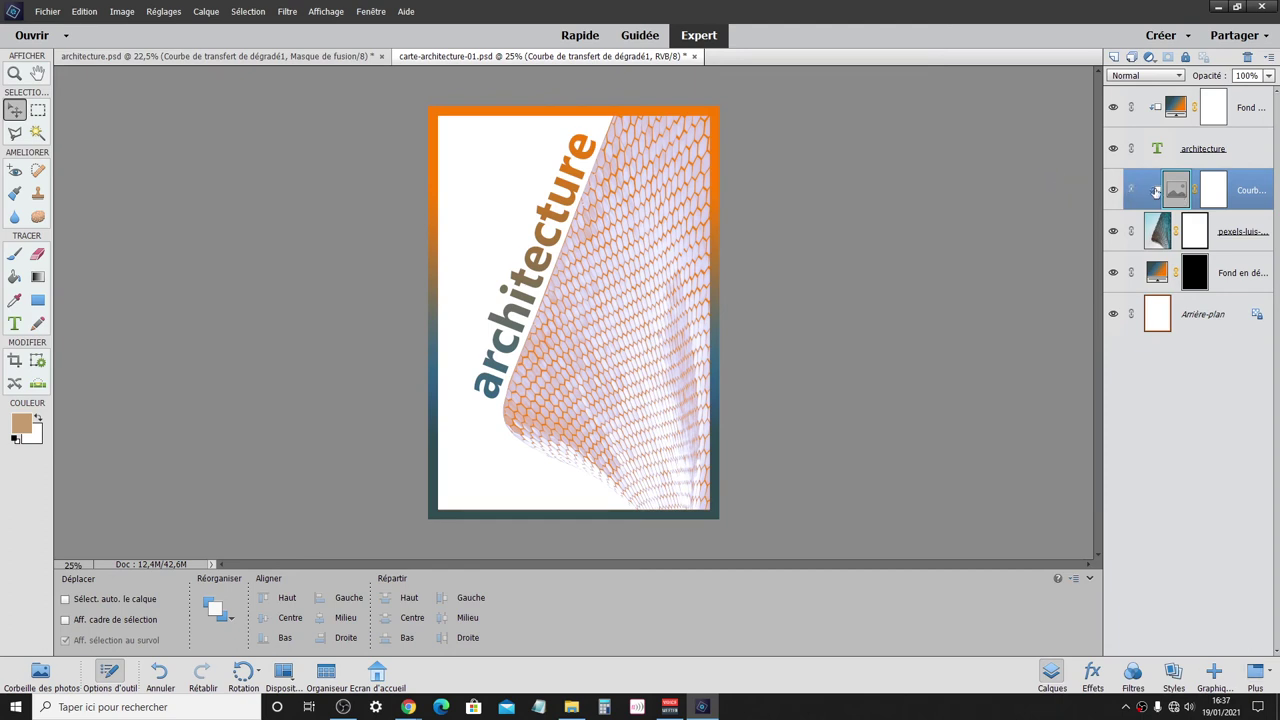
left_click(1163, 77)
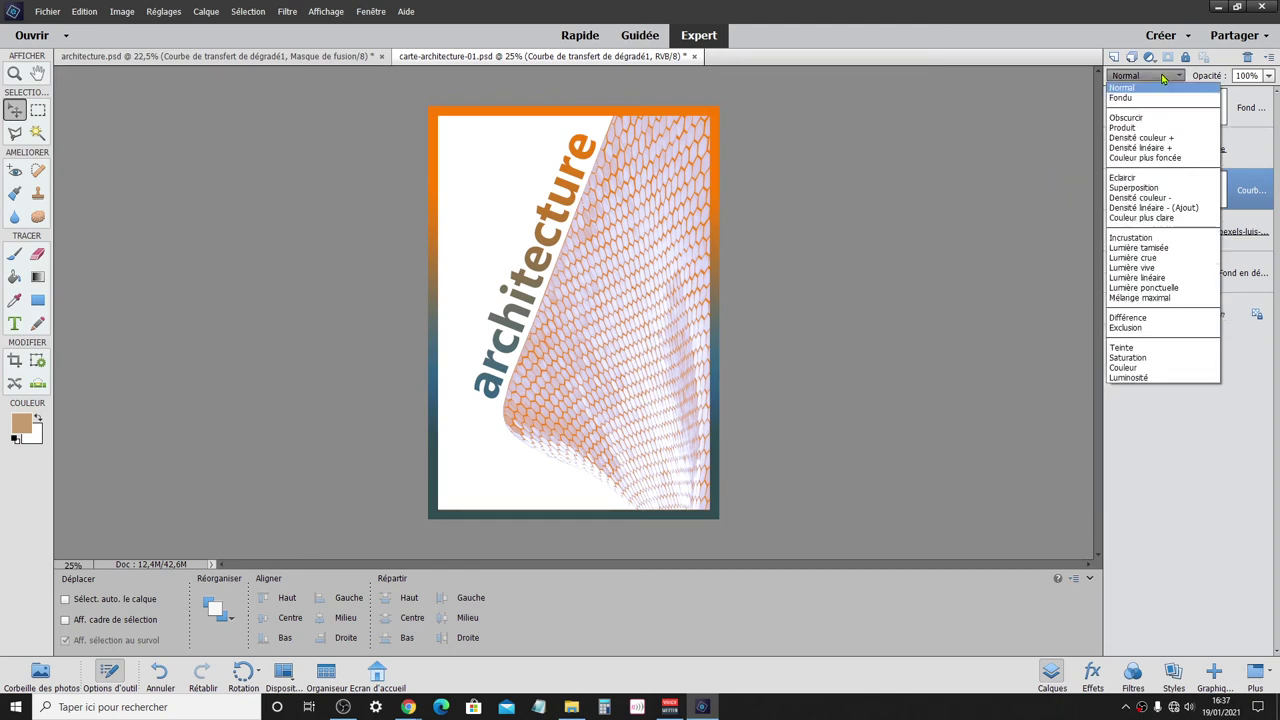
left_click(1167, 358)
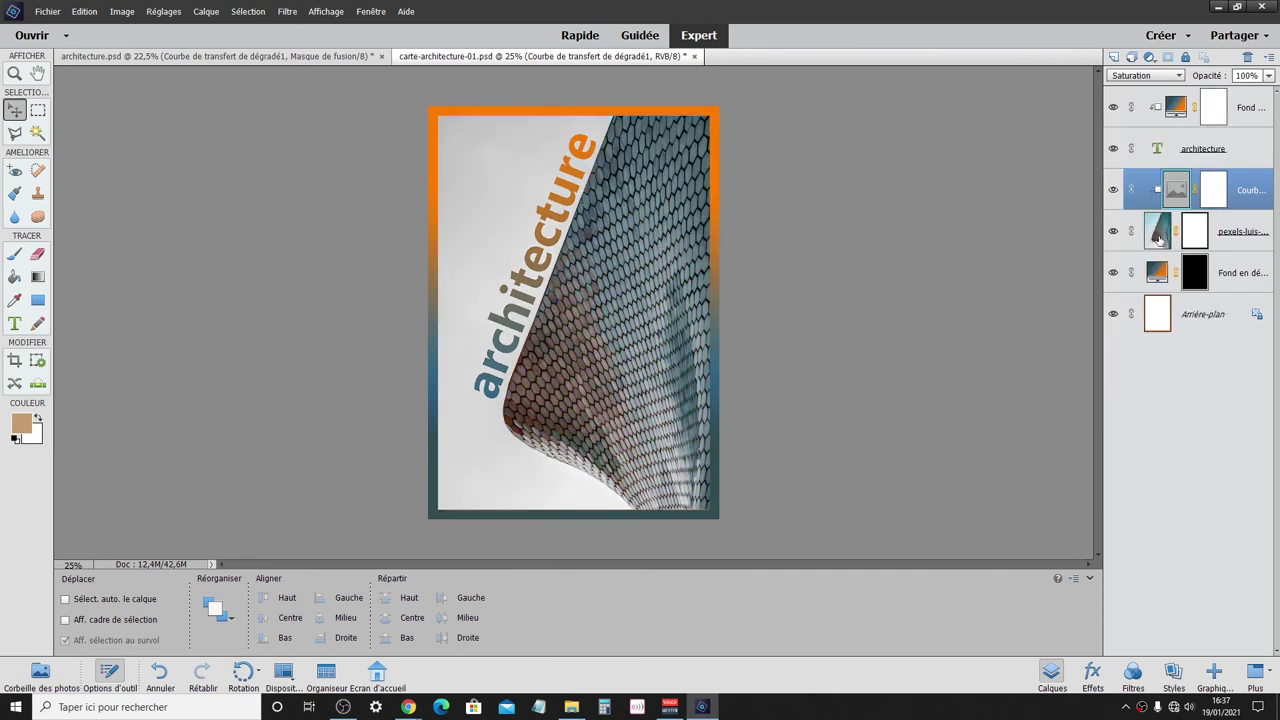
left_click(1160, 240)
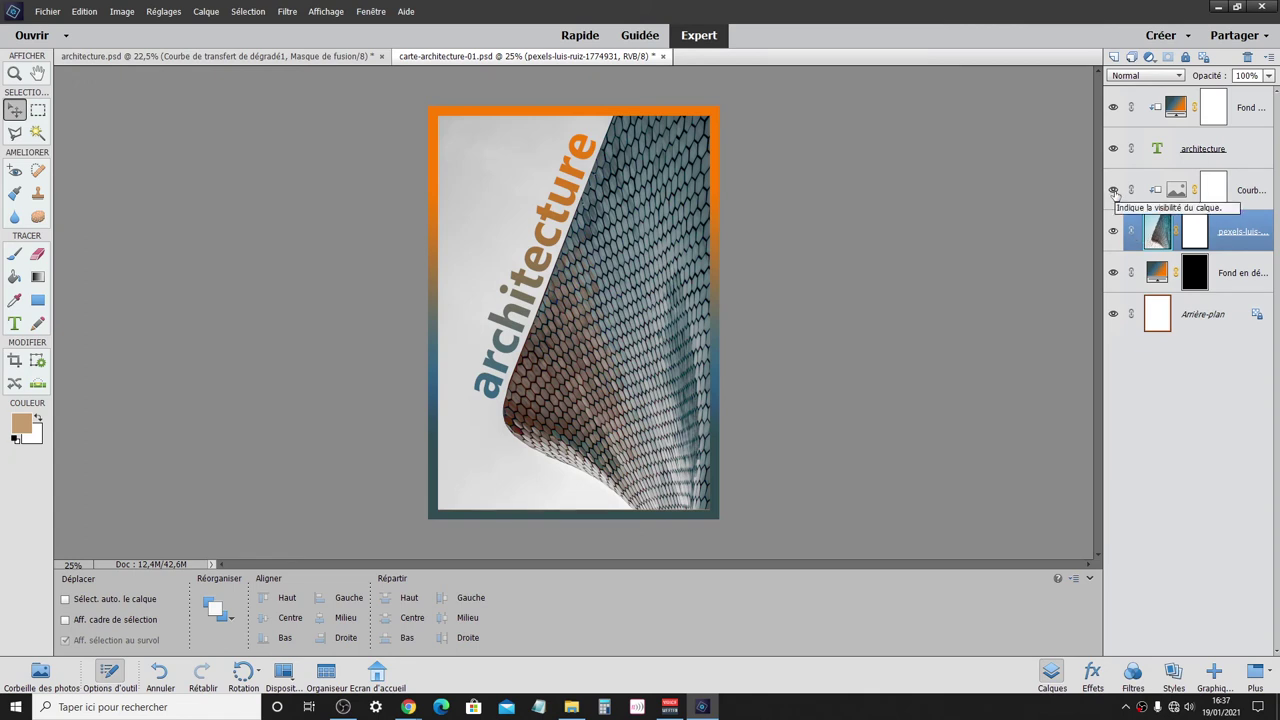
left_click(1114, 191)
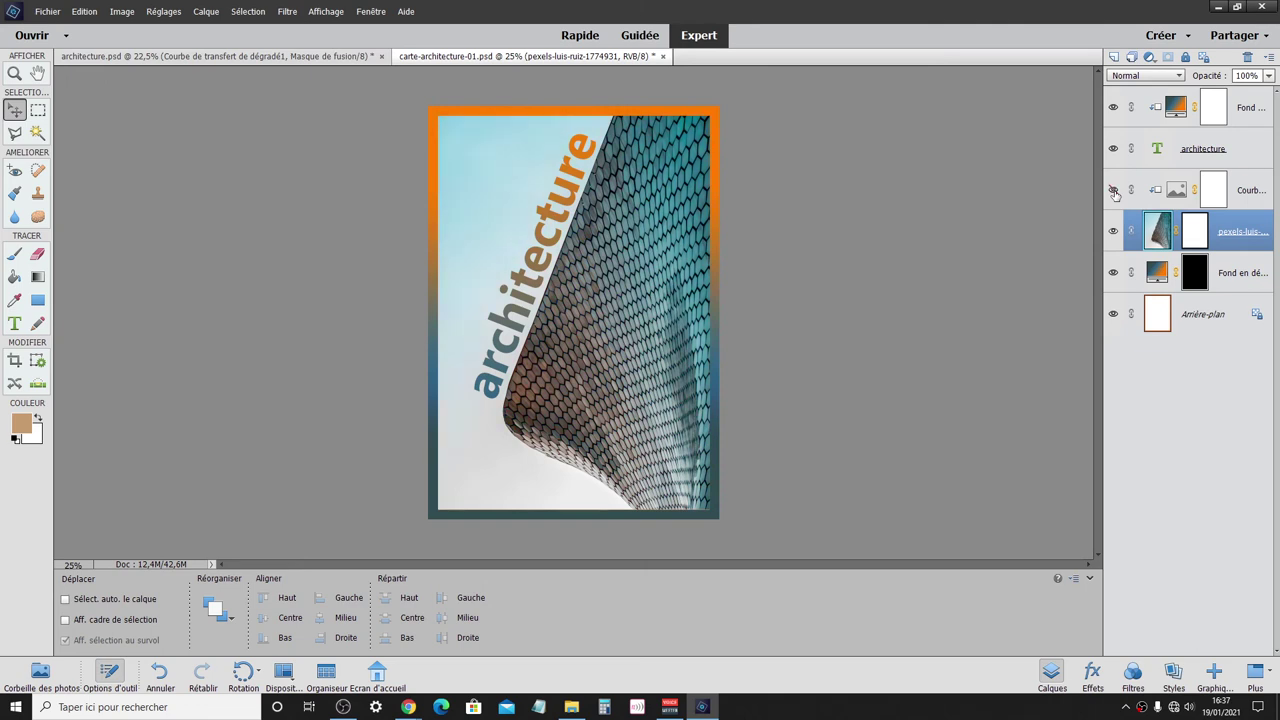
left_click(1144, 194)
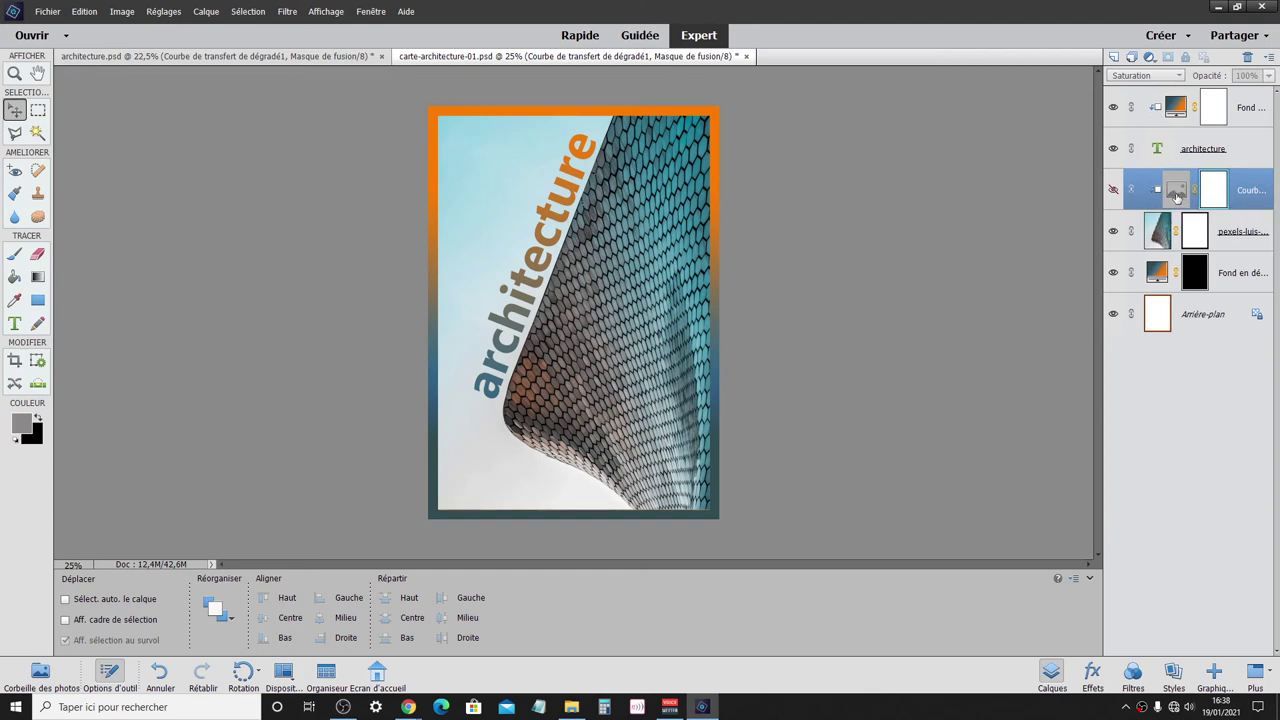
- Show the gradient map again in Normal blend mode at 50% opacity
double_click(1176, 196)
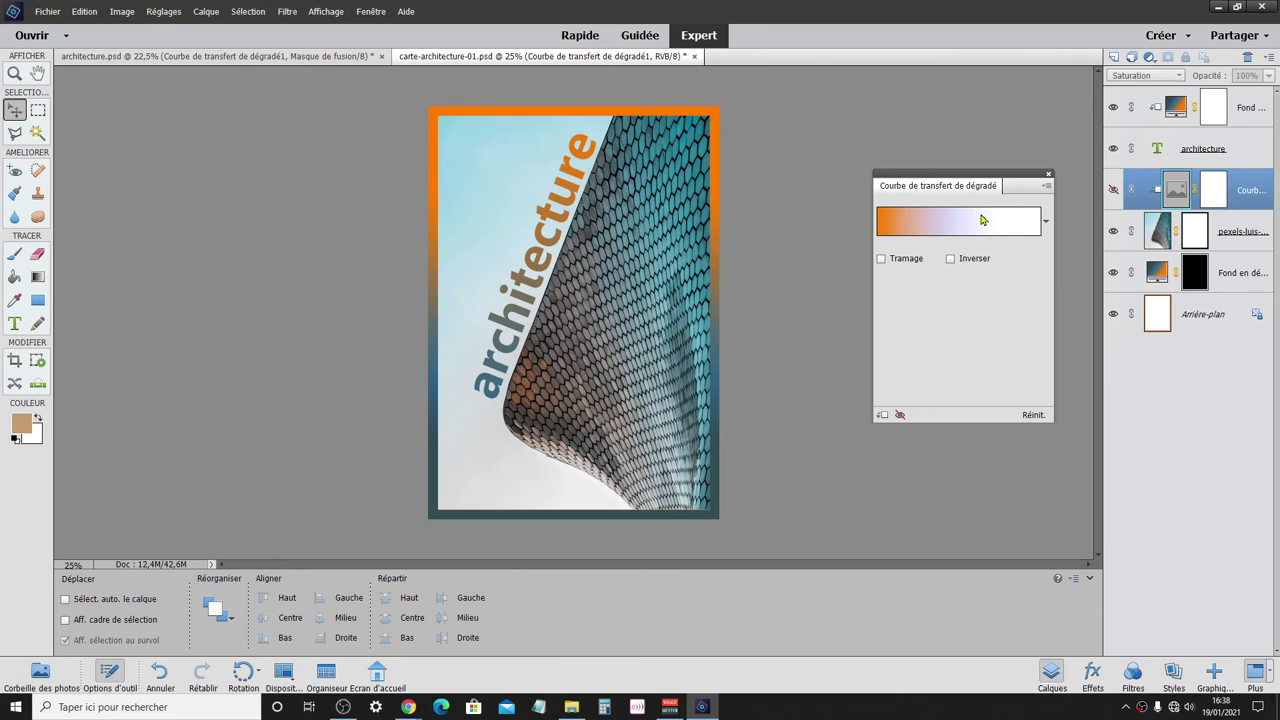
left_click(1048, 174)
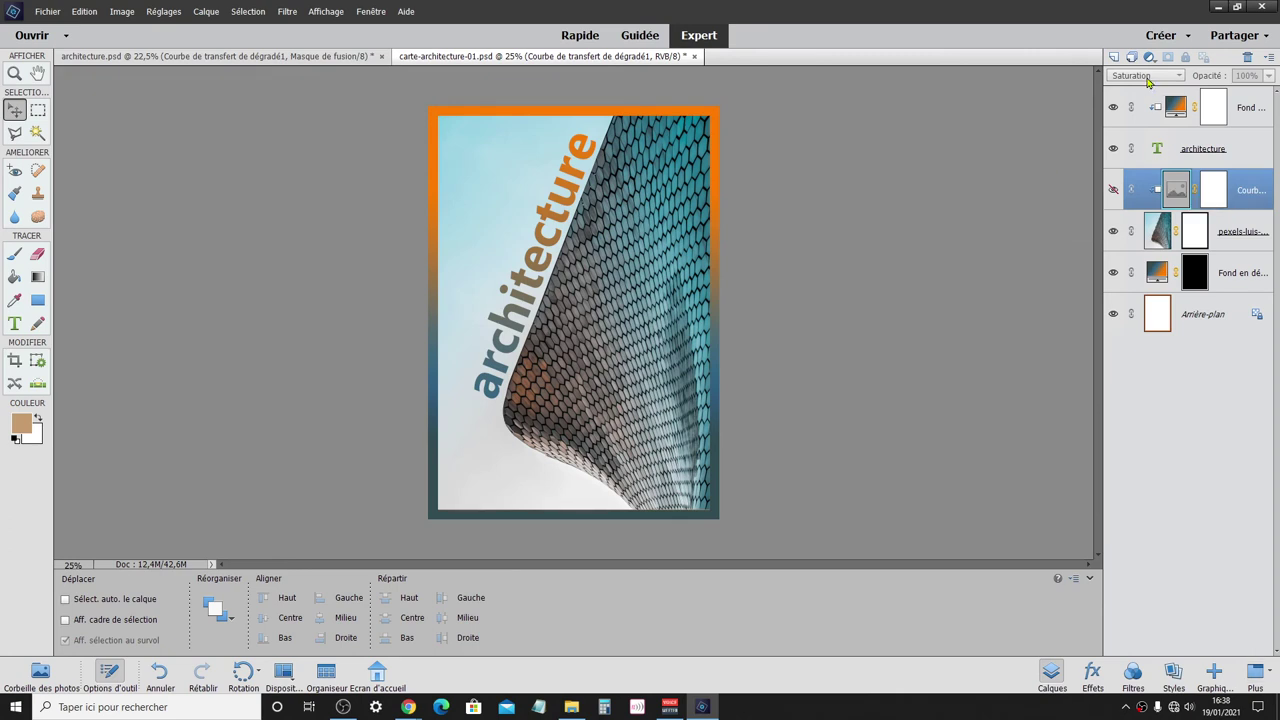
left_click(1113, 189)
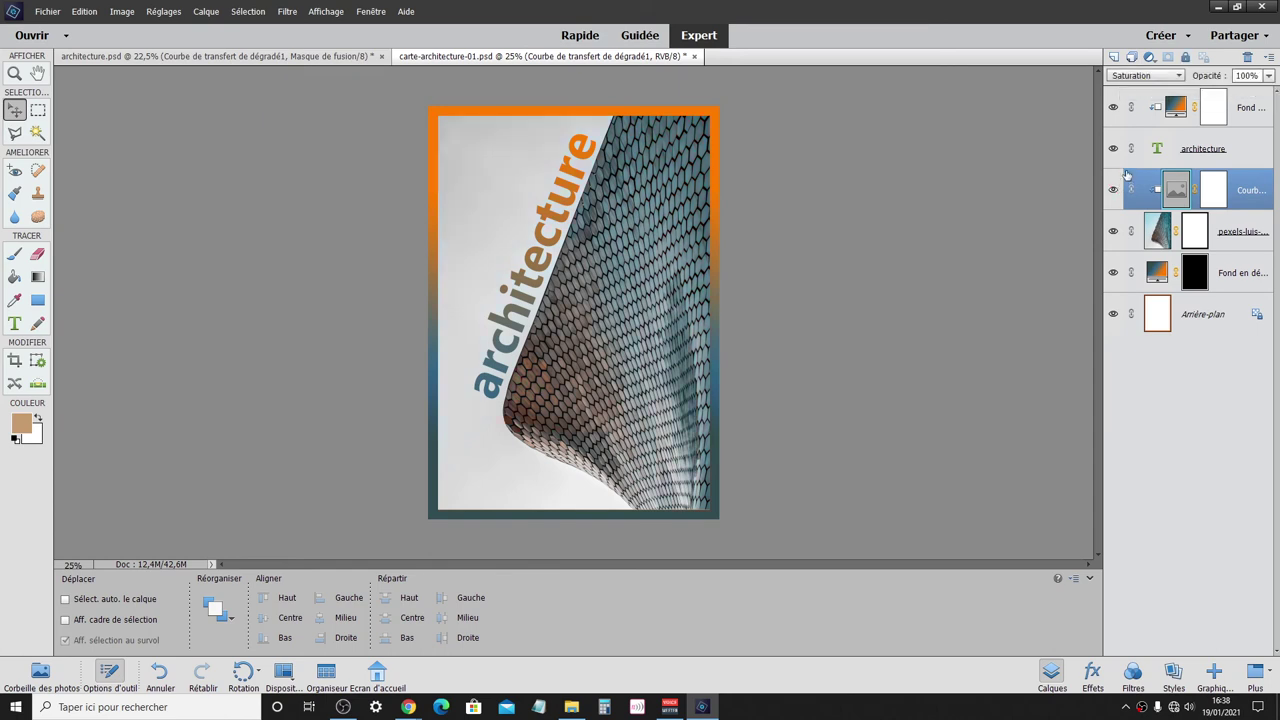
left_click(1144, 77)
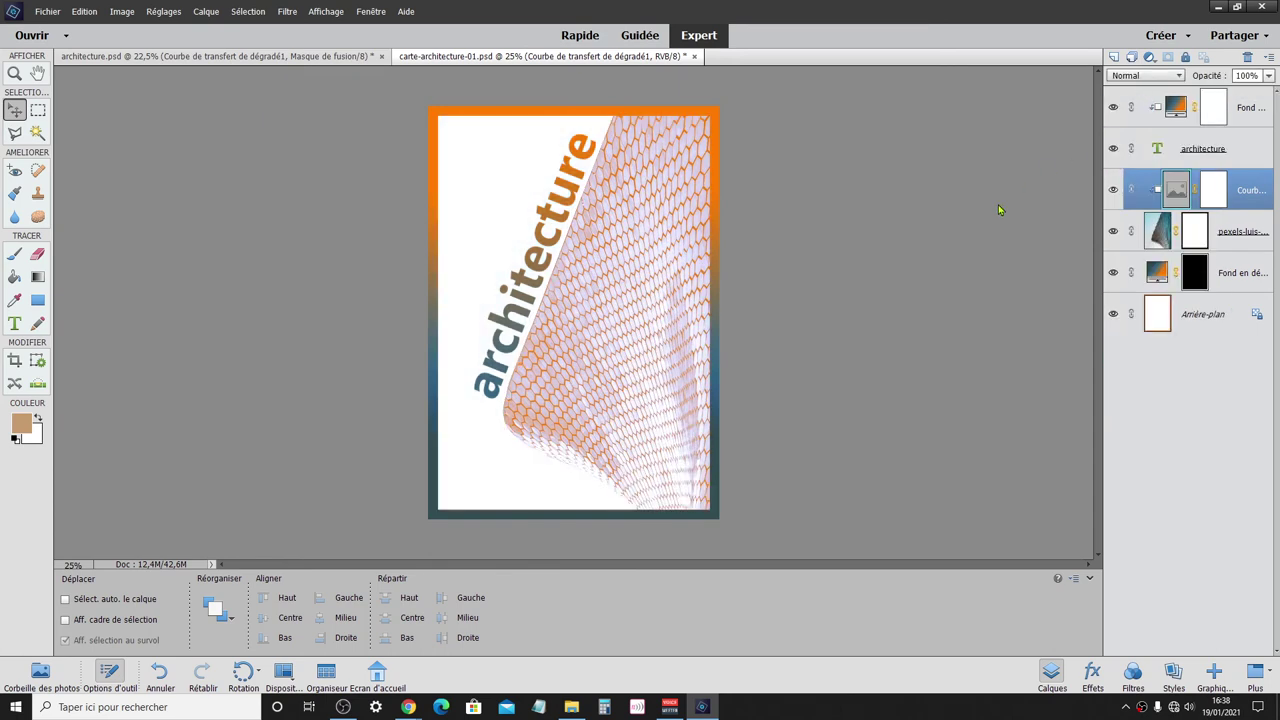
left_click(1268, 77)
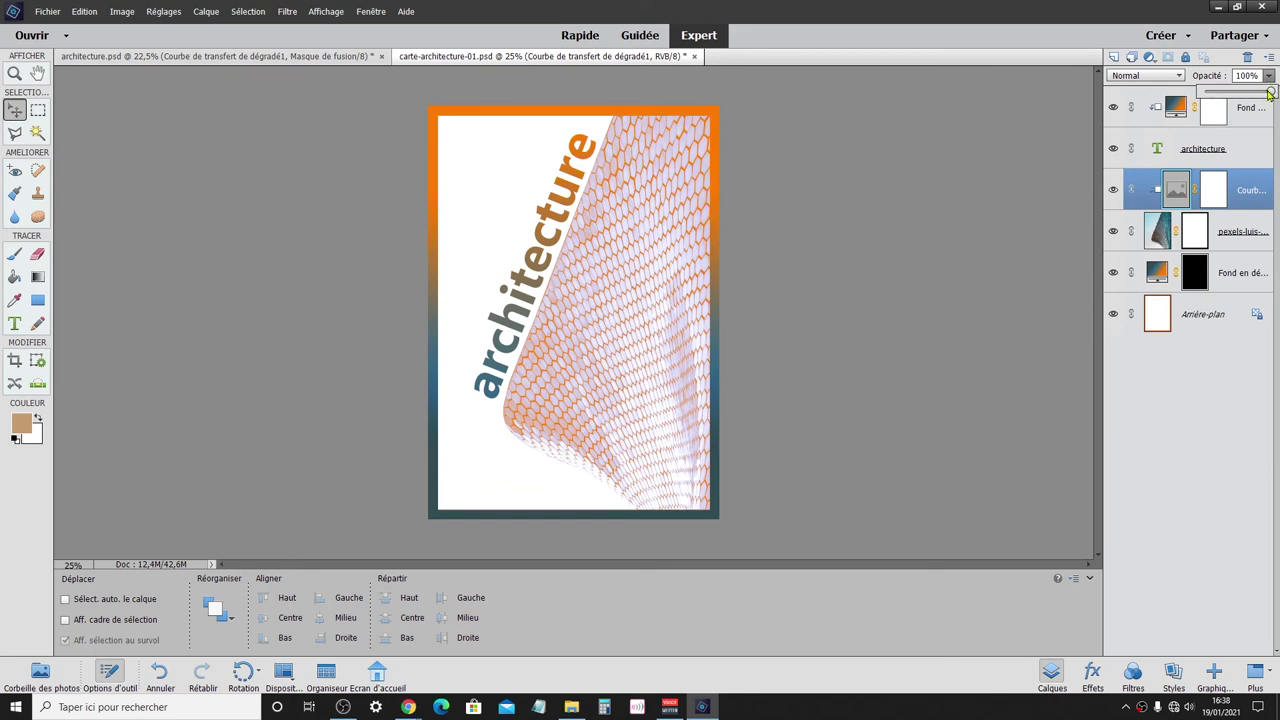
left_click_drag(1269, 92, 1238, 94)
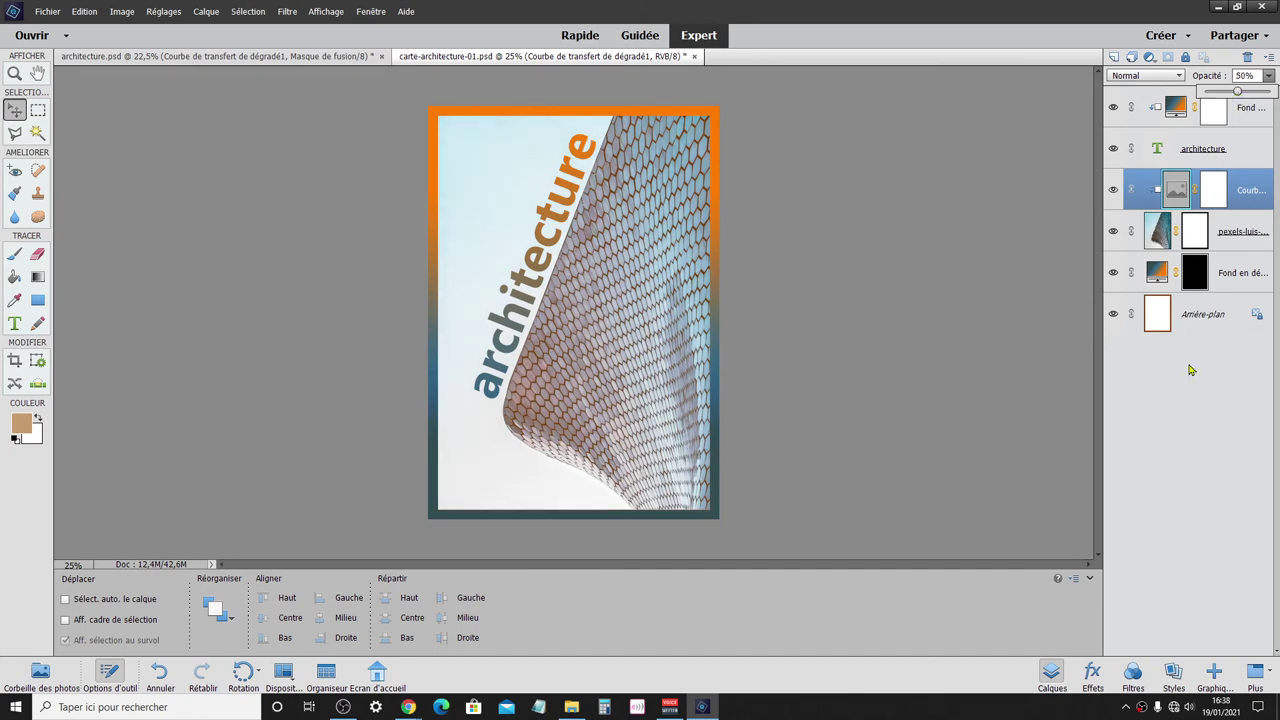
left_click(1048, 234)
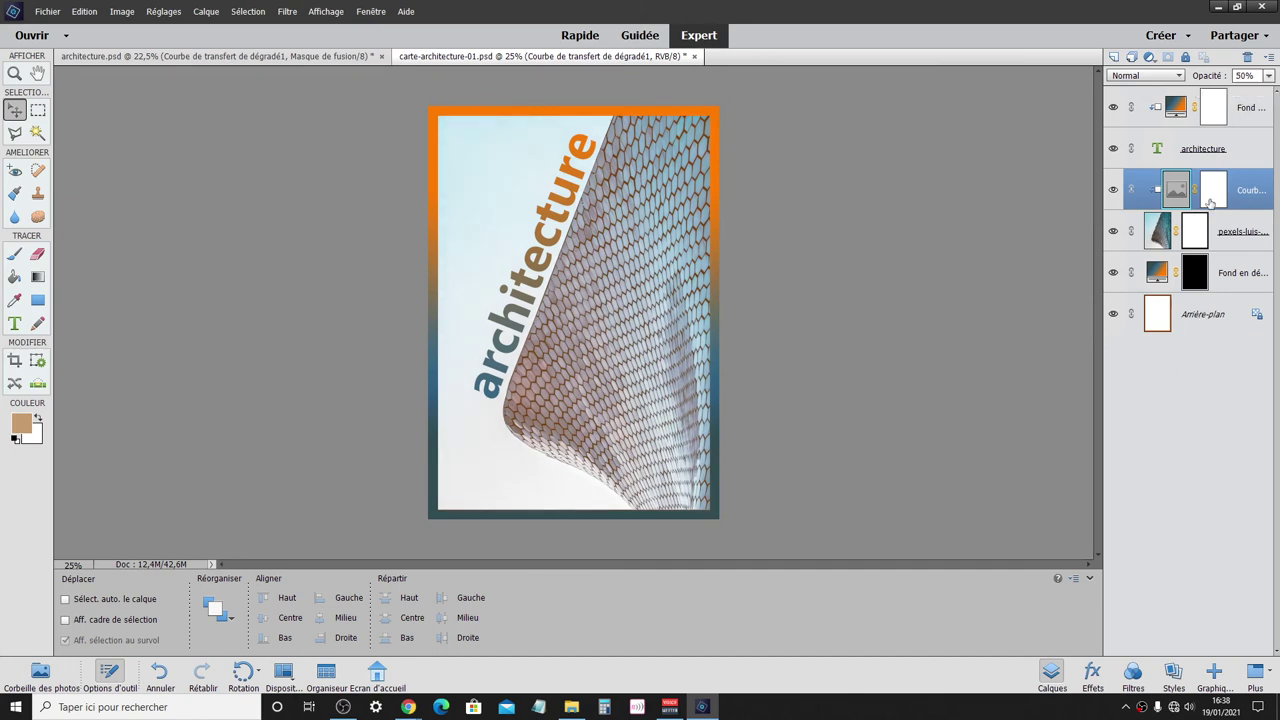
- Check the gradient map settings and target its layer mask for editing
left_click(1213, 200)
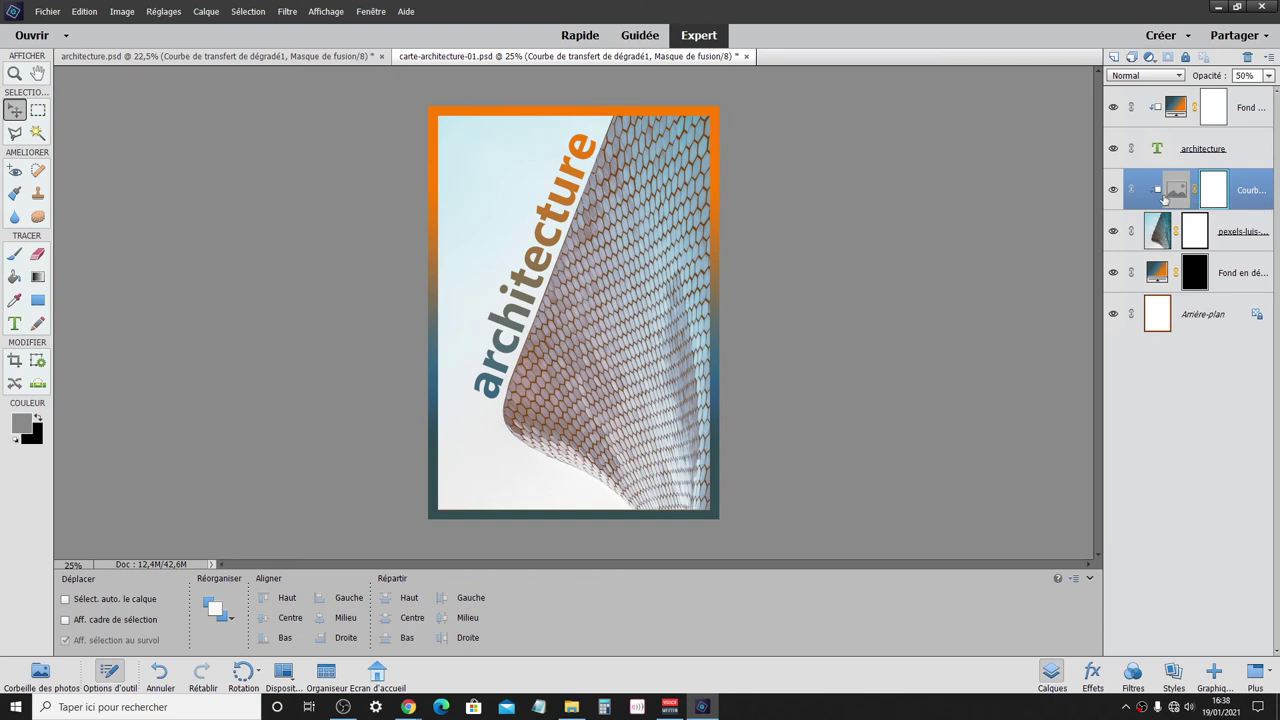
left_click(1142, 203)
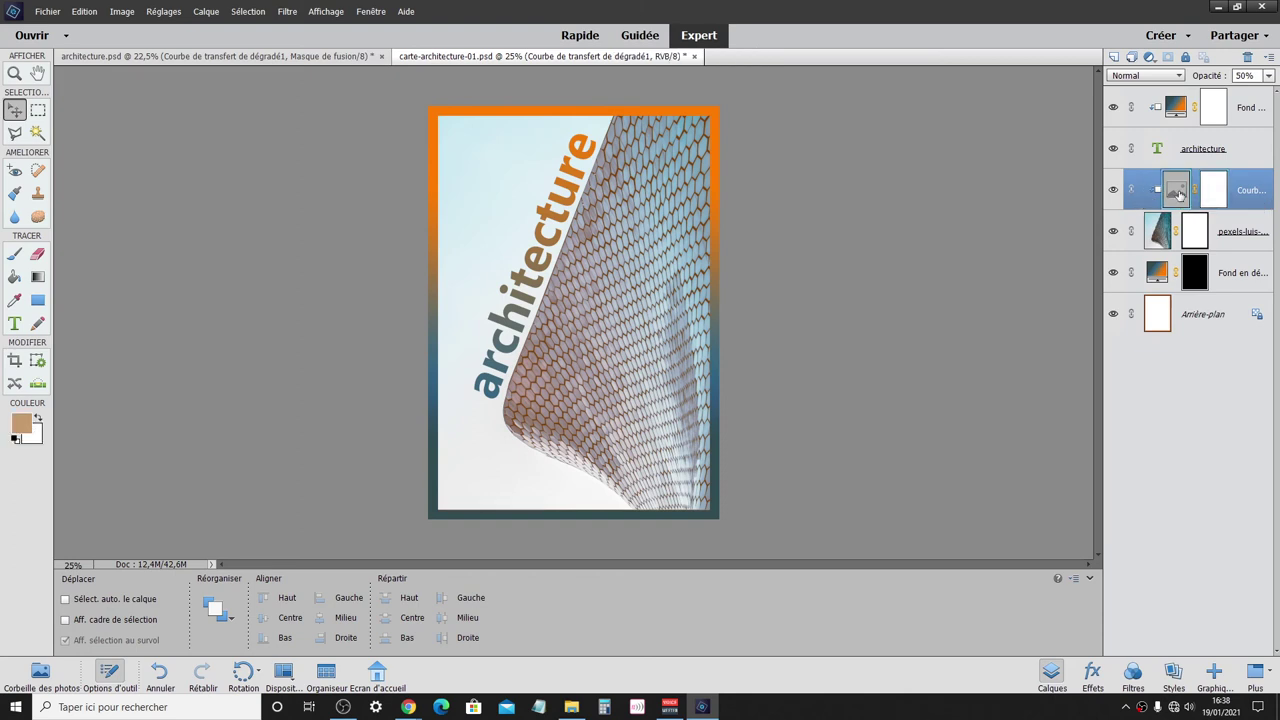
double_click(1178, 195)
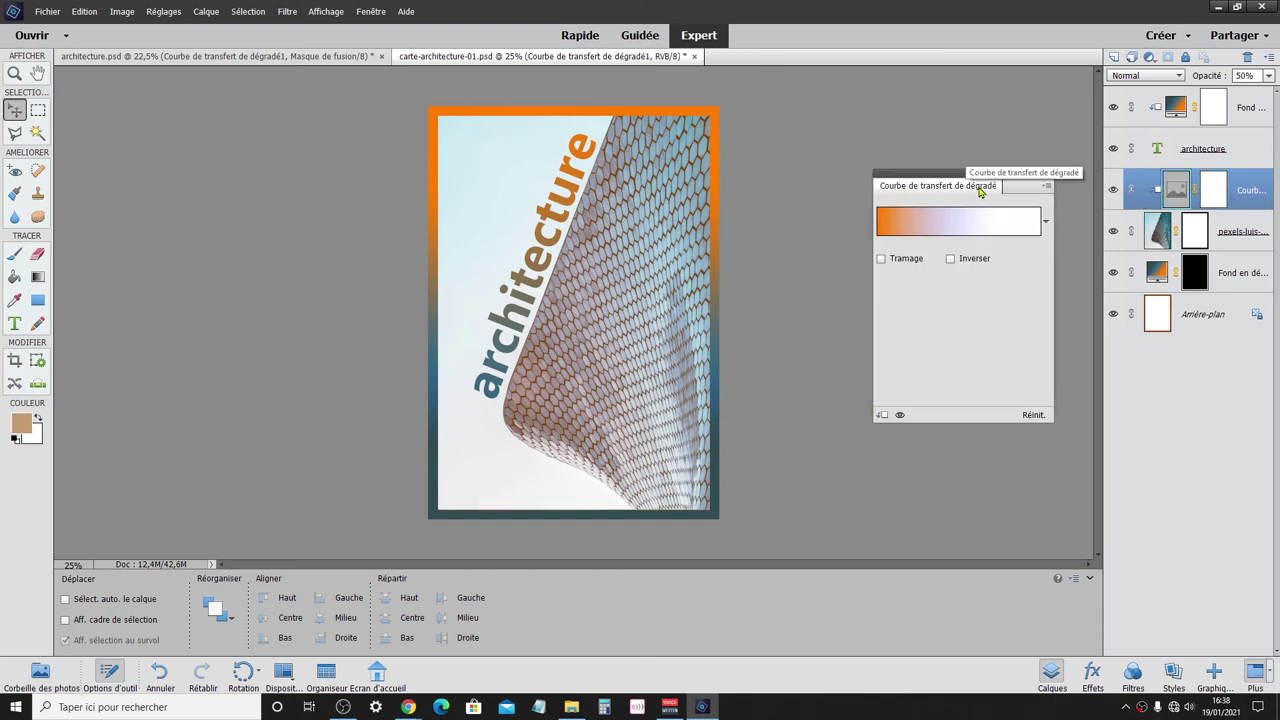
left_click(1048, 177)
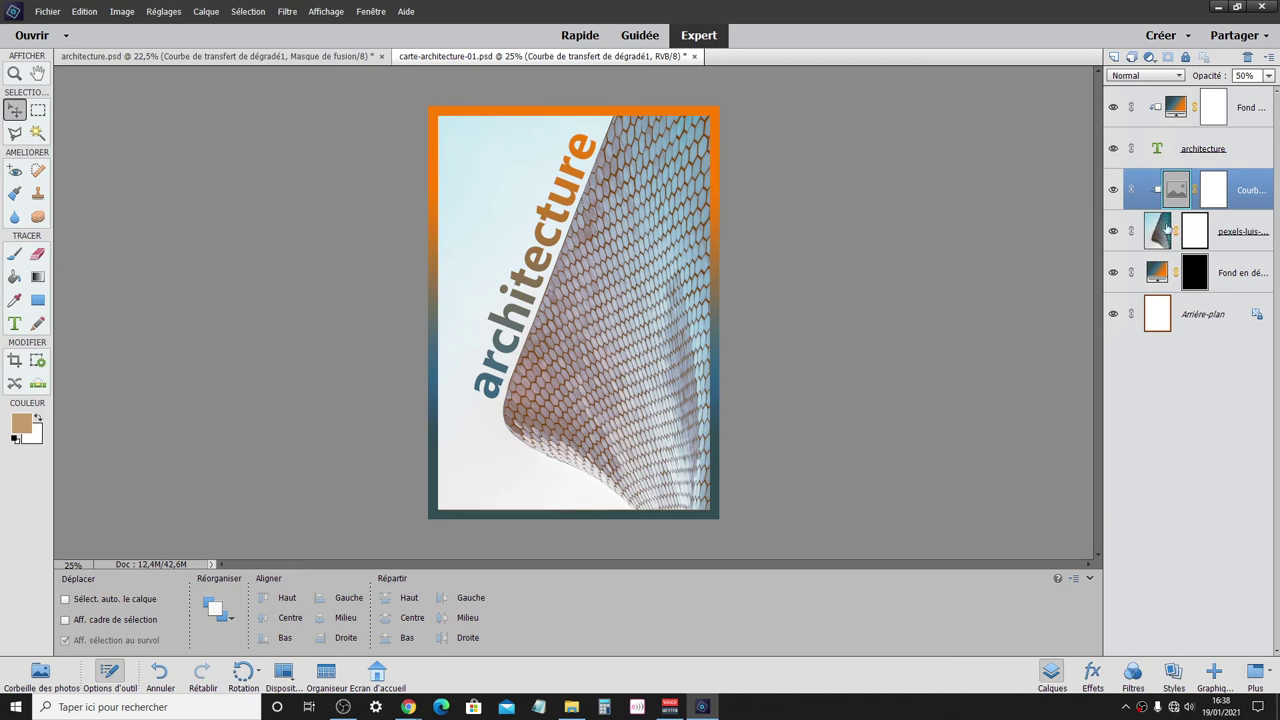
left_click(1213, 190)
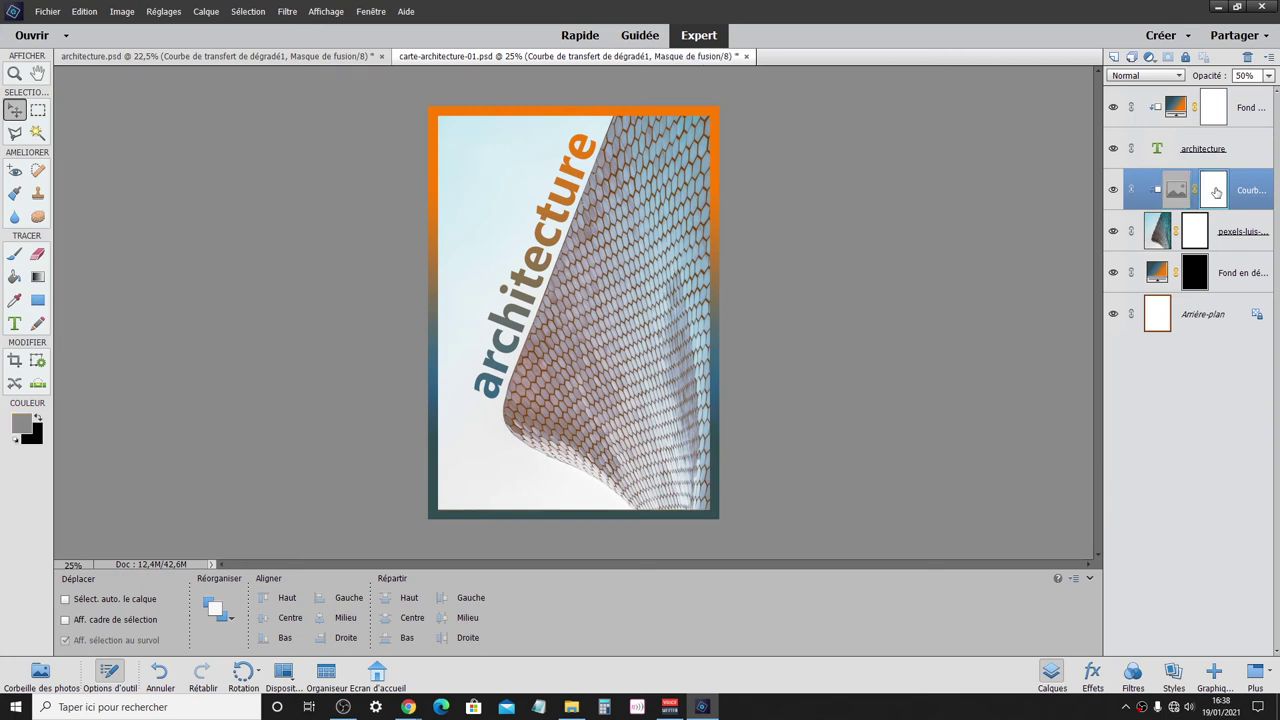
- Draw a black-to-white linear gradient into the gradient map's mask
left_click(37, 277)
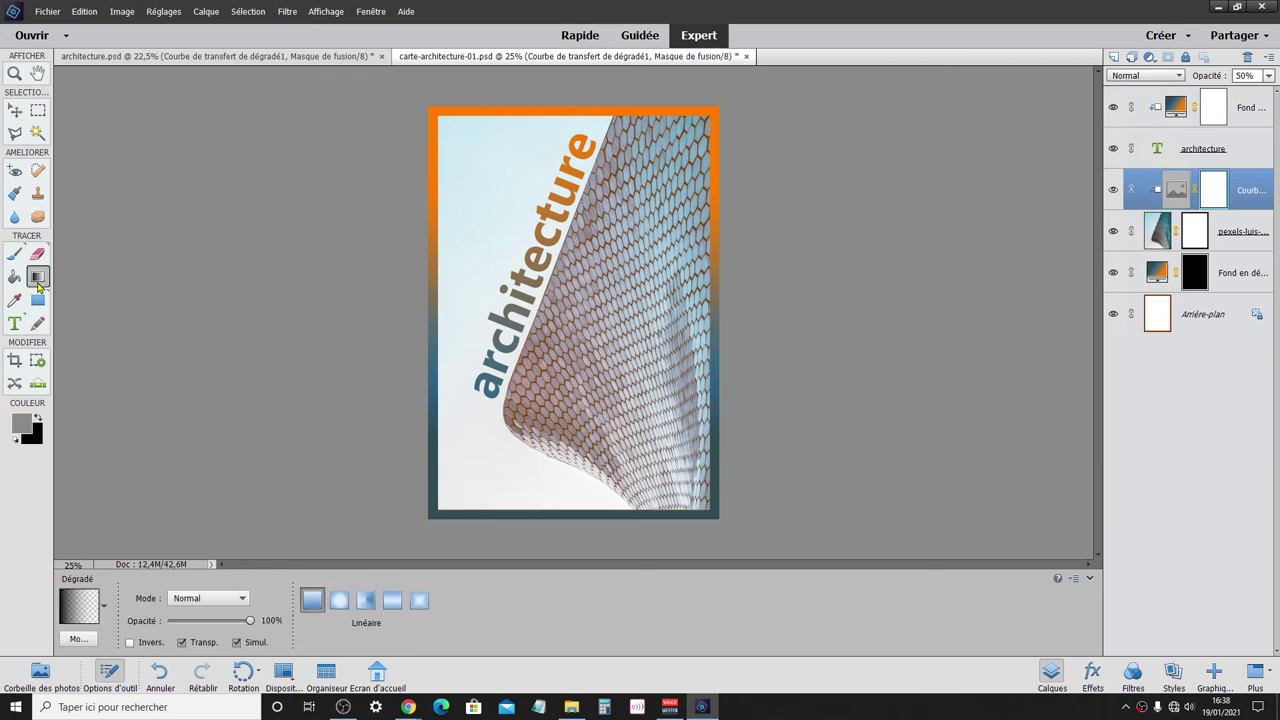
left_click(103, 605)
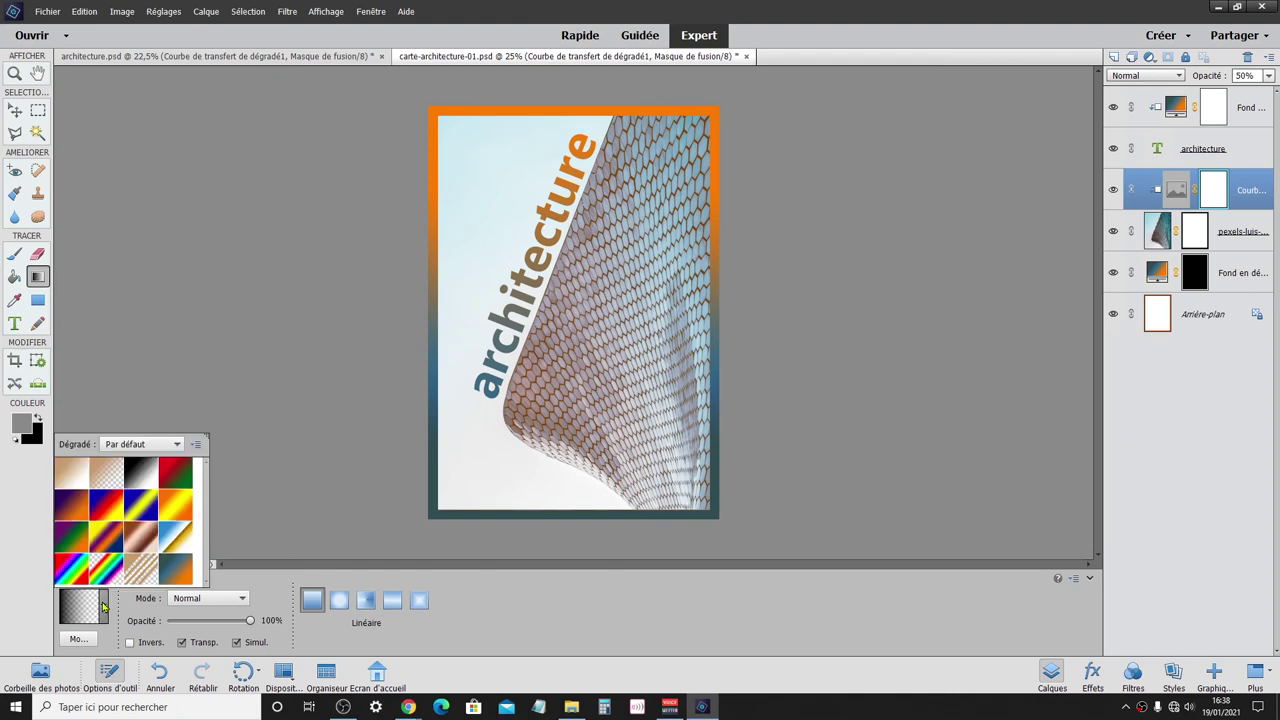
left_click(130, 472)
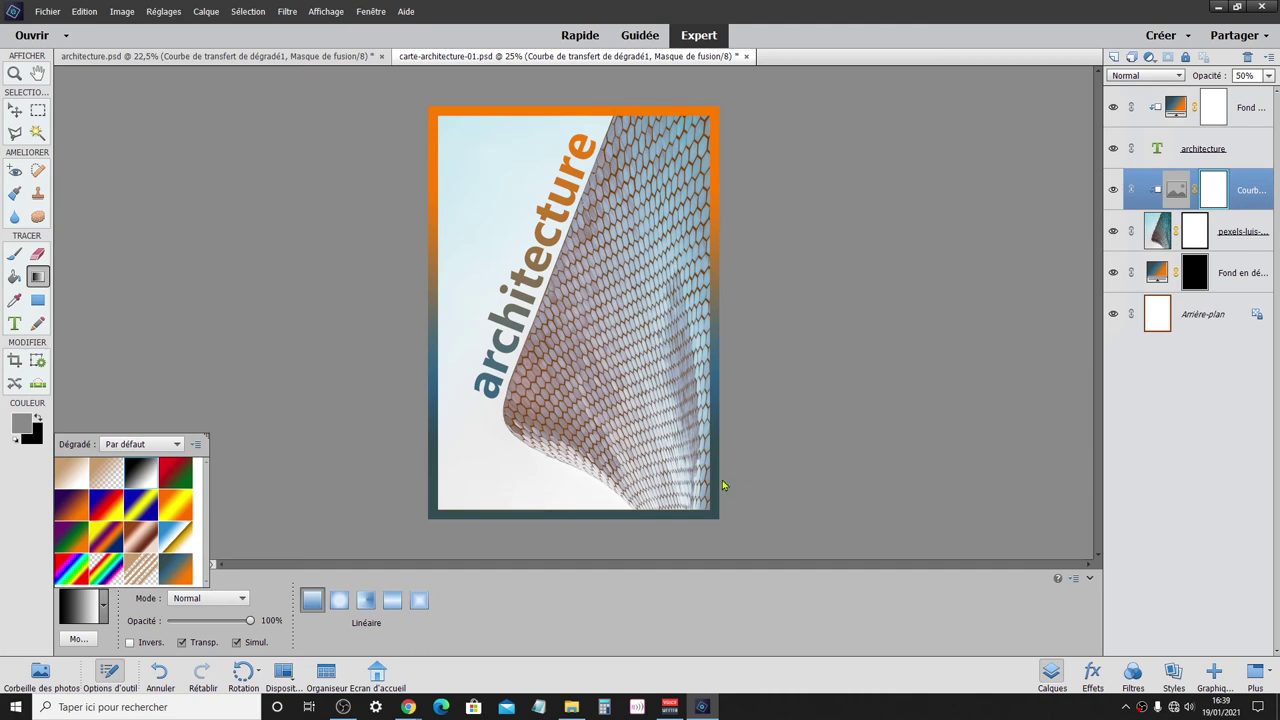
left_click(683, 487)
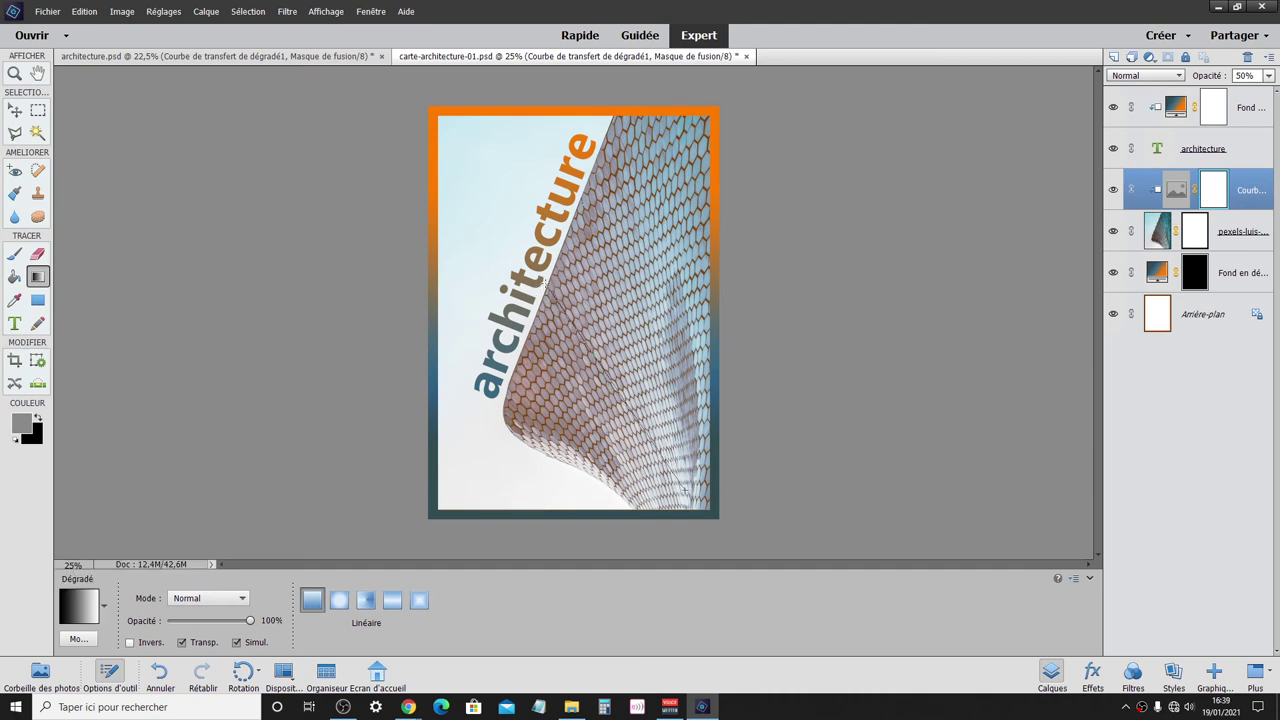
left_click_drag(637, 421, 675, 475)
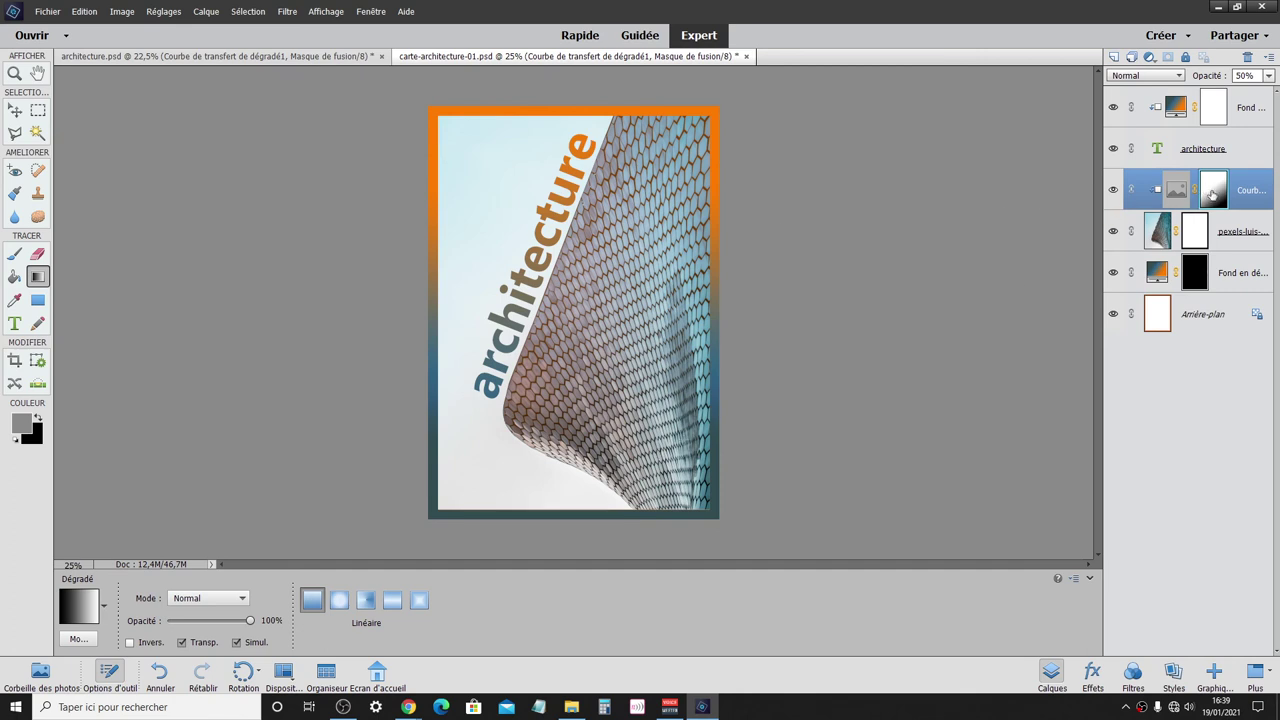
- Disable and re-enable the mask to compare the toning with and without the fade
right_click(1212, 193)
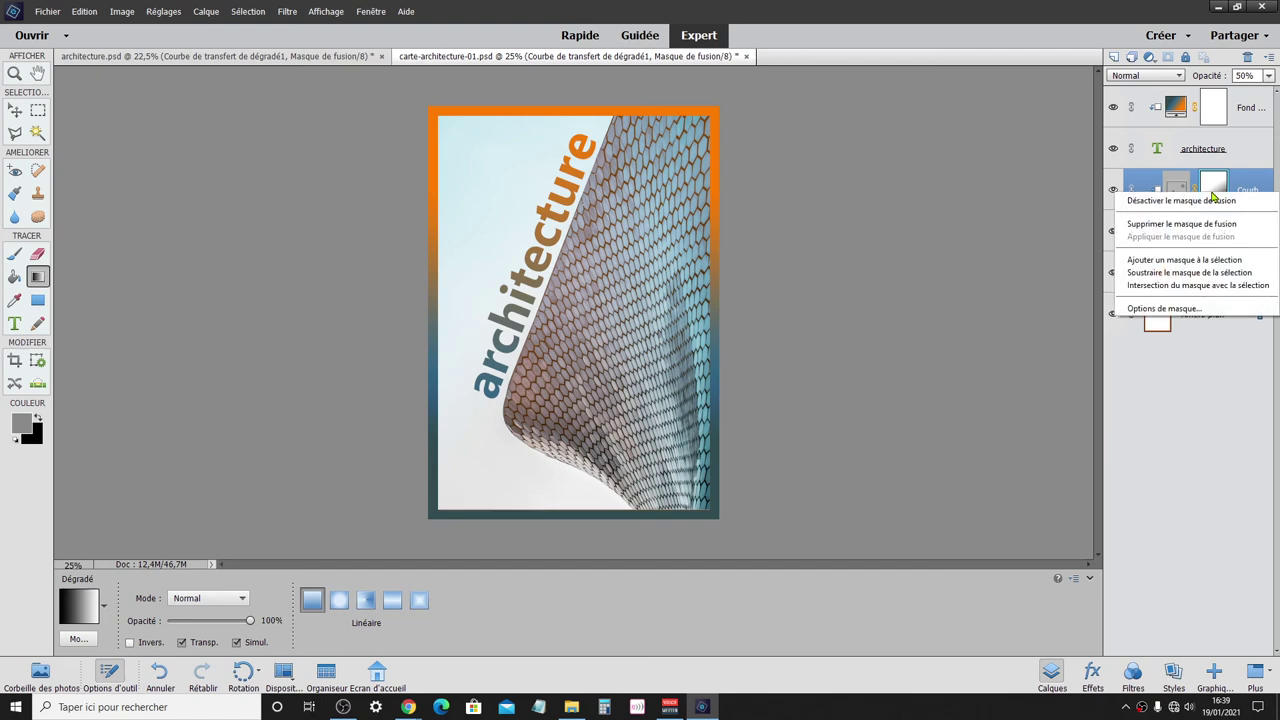
left_click(1190, 201)
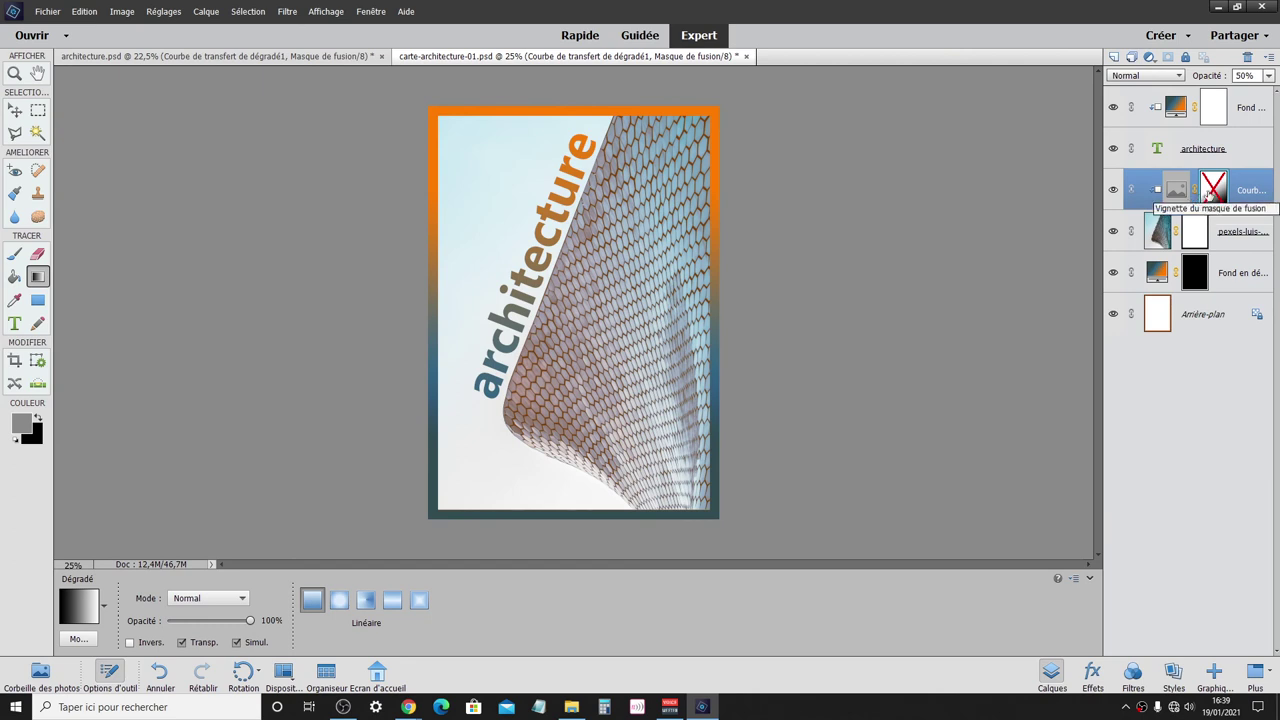
right_click(1212, 193)
left_click(1199, 211)
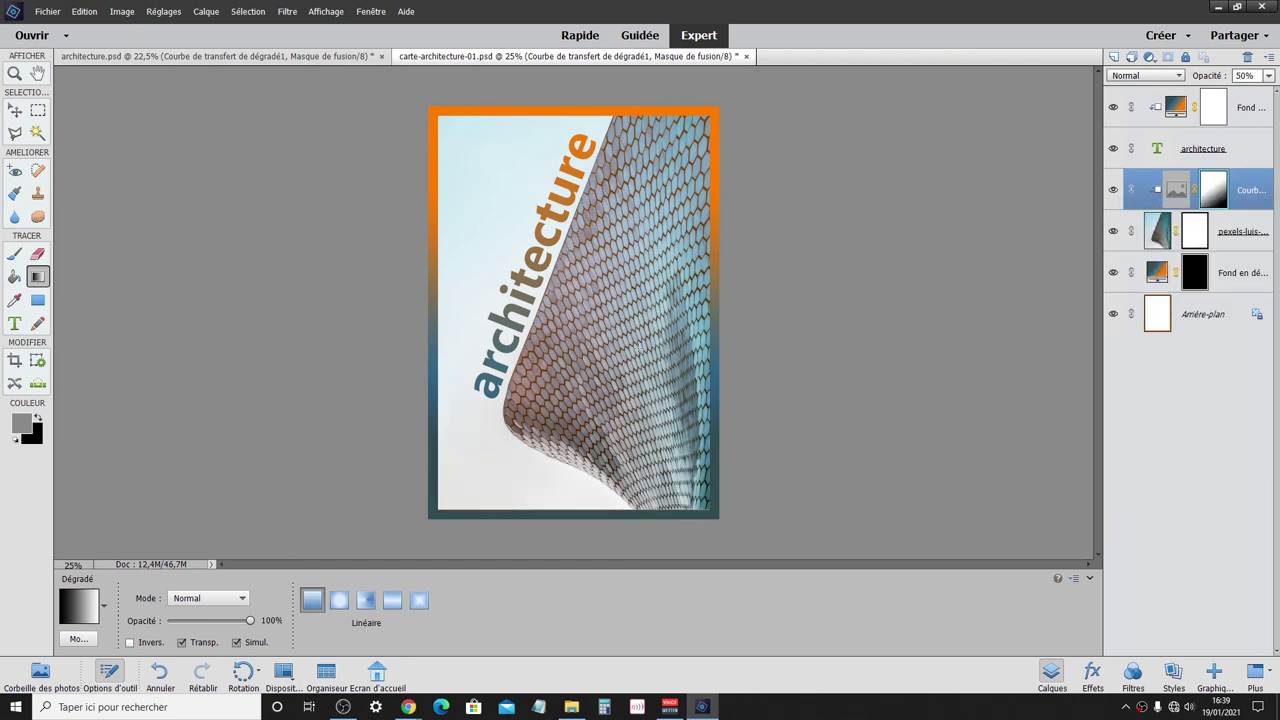
- Try two radial gradients in the gradient map's mask
left_click(339, 600)
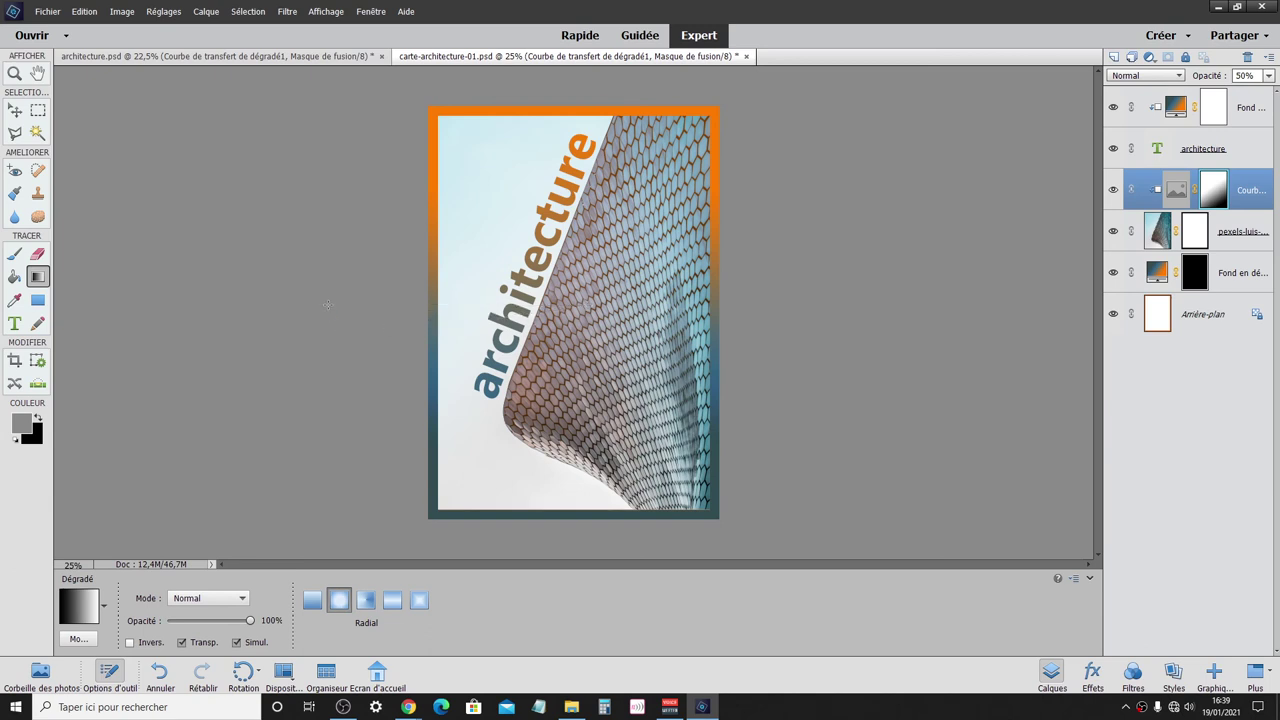
left_click_drag(587, 307, 328, 311)
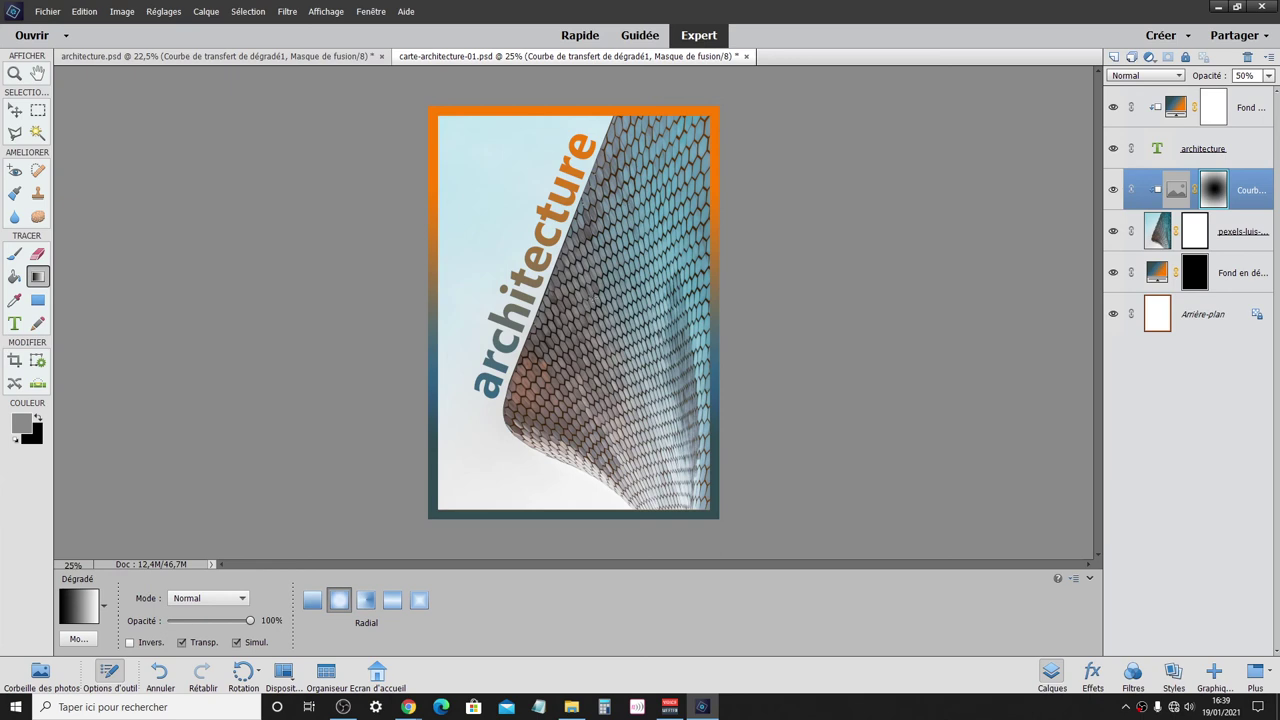
left_click_drag(497, 203, 736, 547)
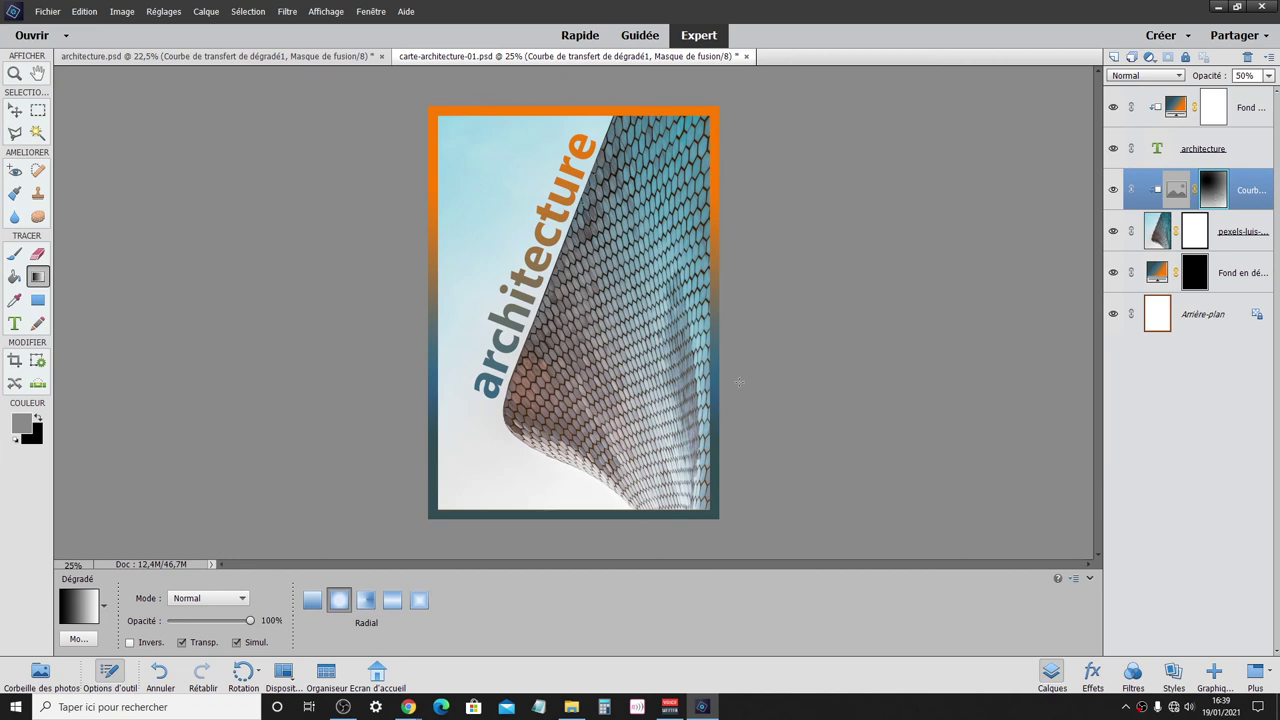
- Redraw the mask as a linear gradient from bottom-right to top-left, then compare visibility
left_click(312, 600)
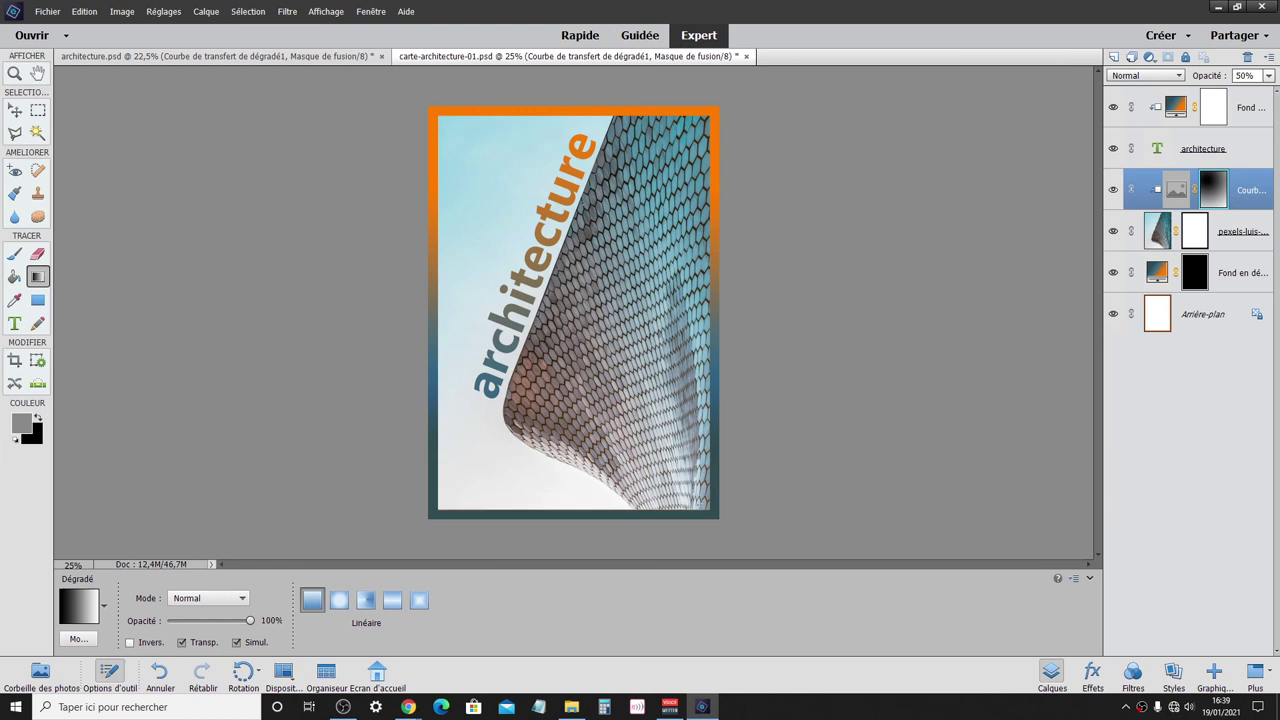
left_click_drag(700, 502, 492, 195)
left_click_drag(492, 195, 433, 114)
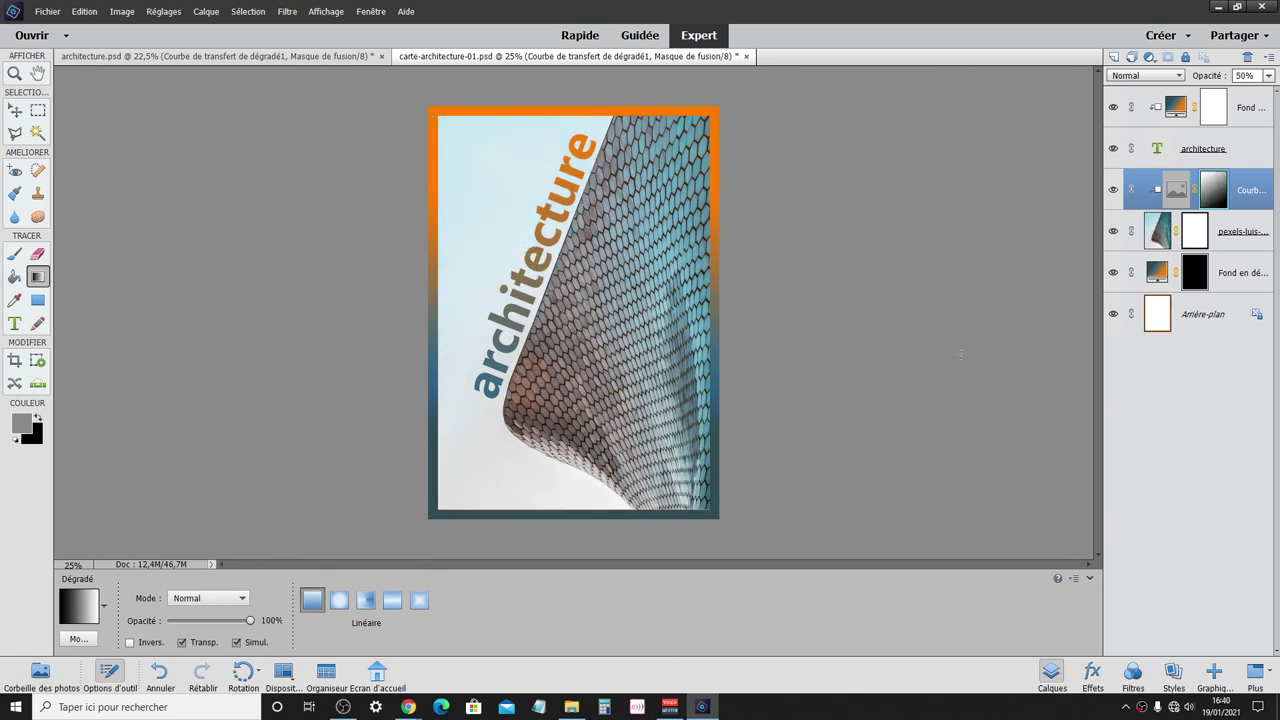
left_click(1113, 190)
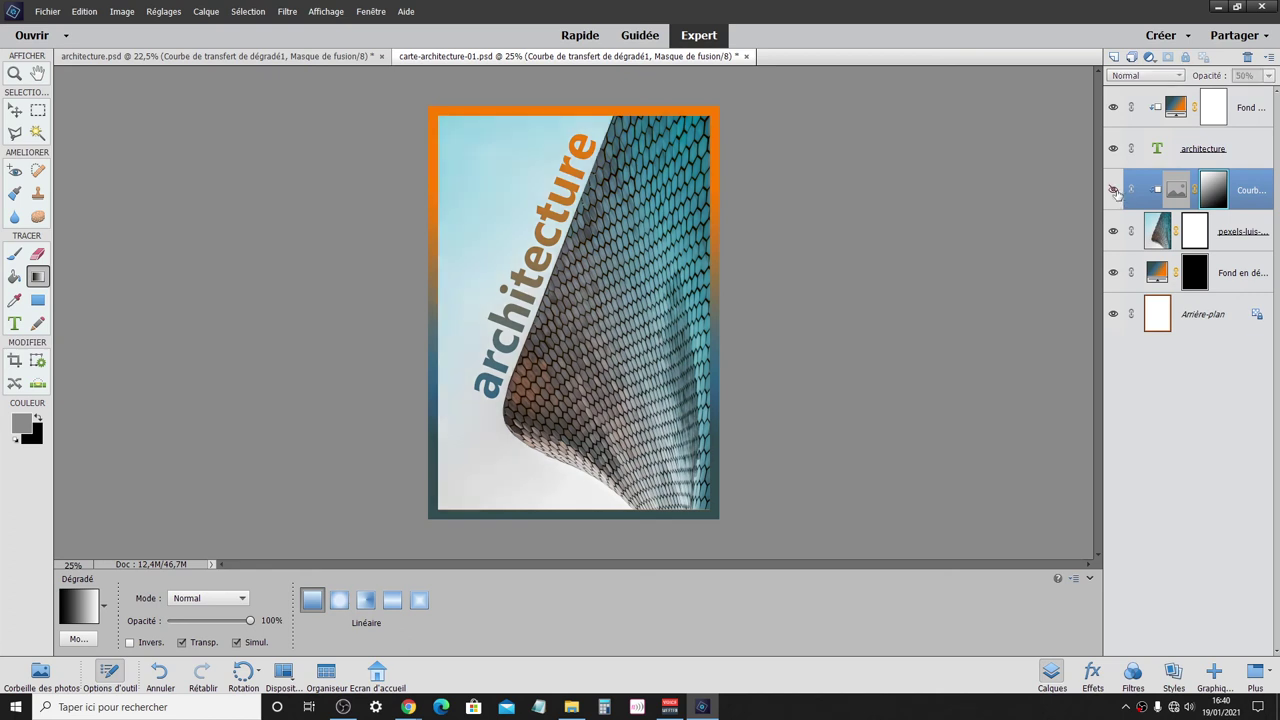
left_click(1113, 190)
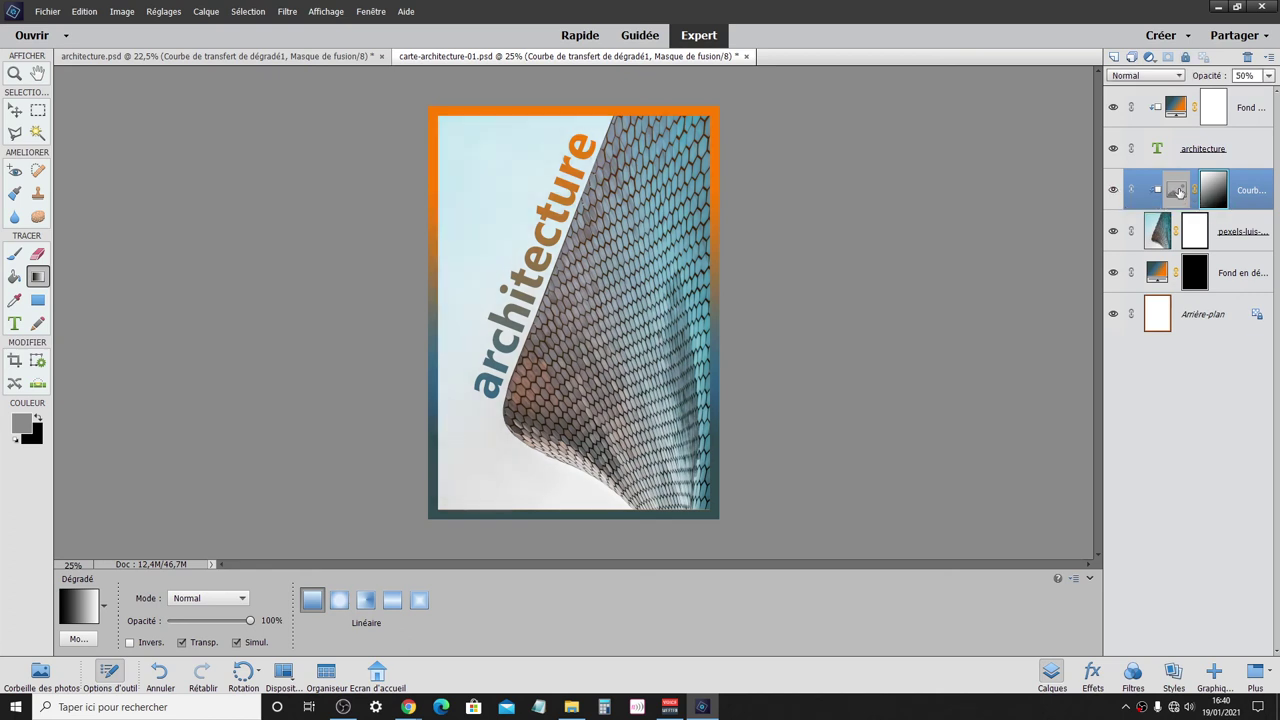
- Preview the blue-yellow and blue-red-yellow presets, then apply the tan gradient to the map
double_click(1177, 192)
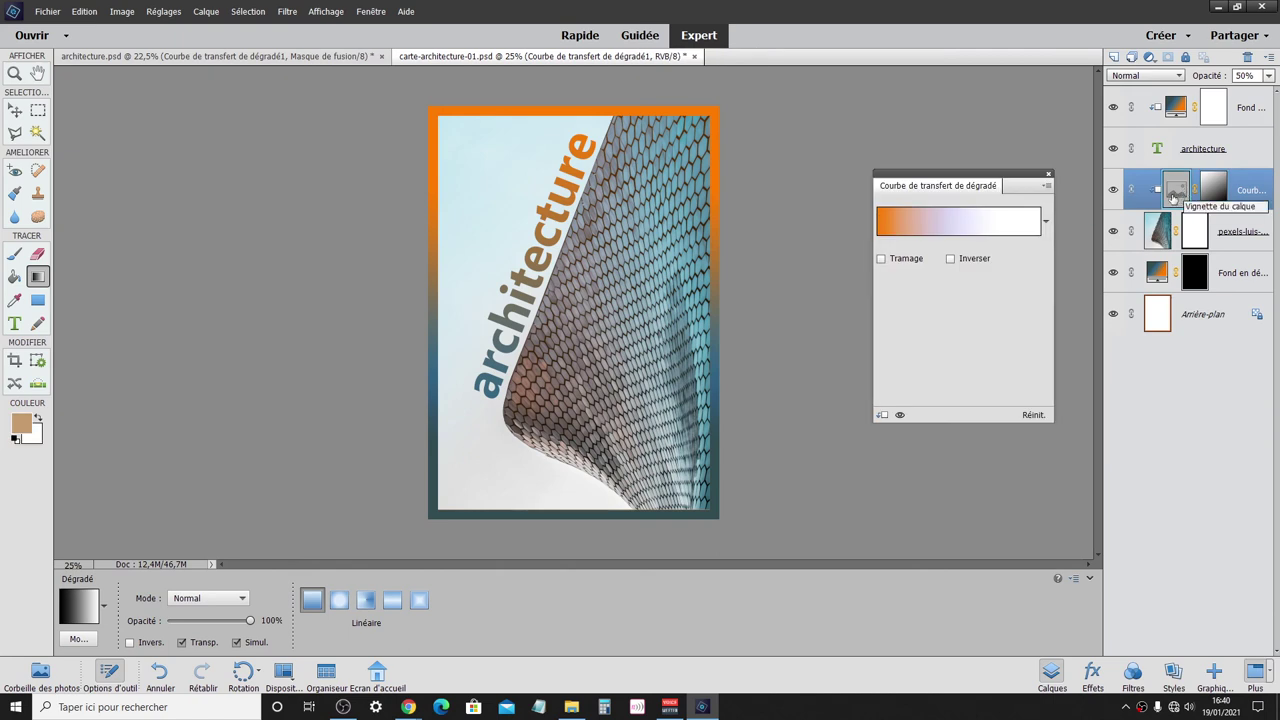
left_click(1045, 221)
left_click(984, 318)
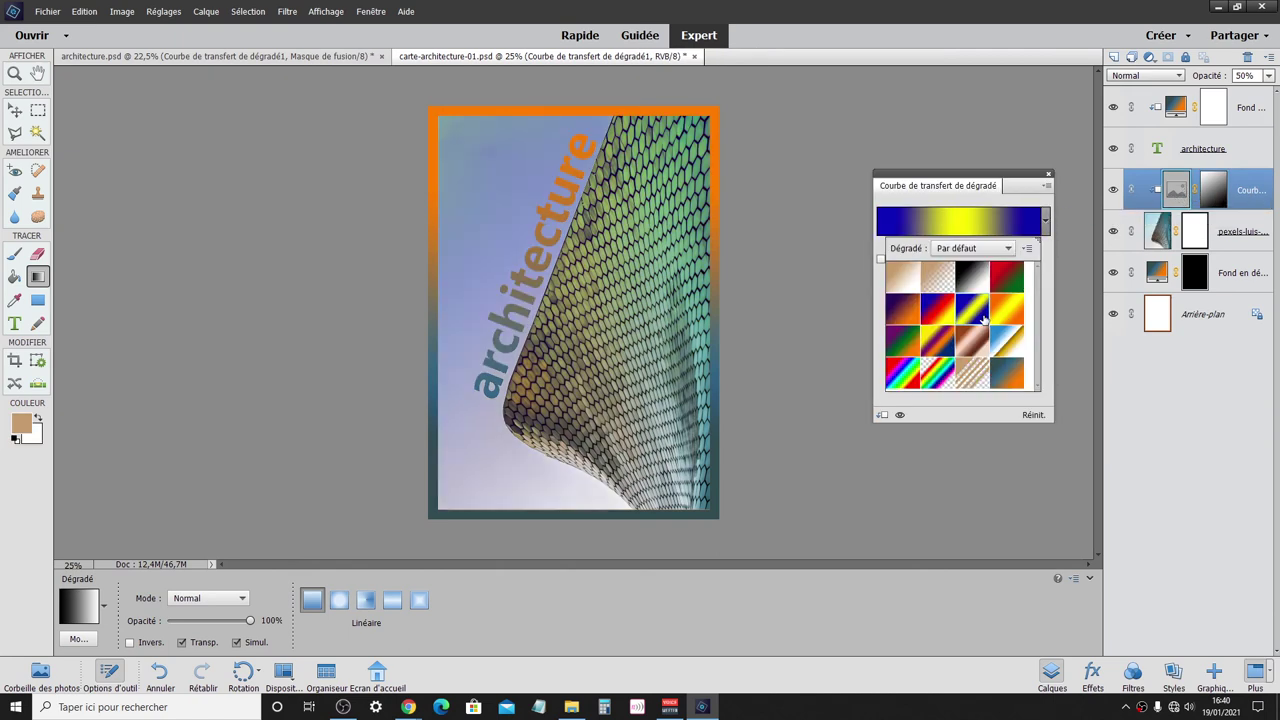
left_click(945, 313)
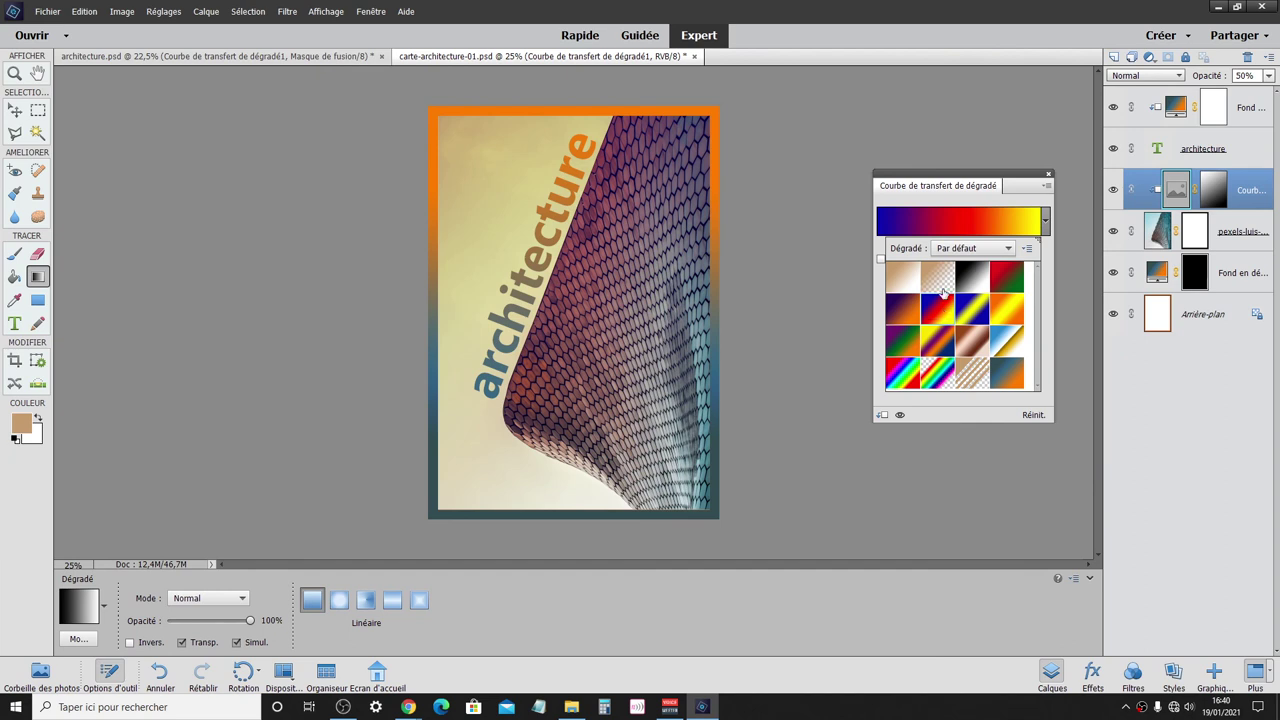
left_click(945, 287)
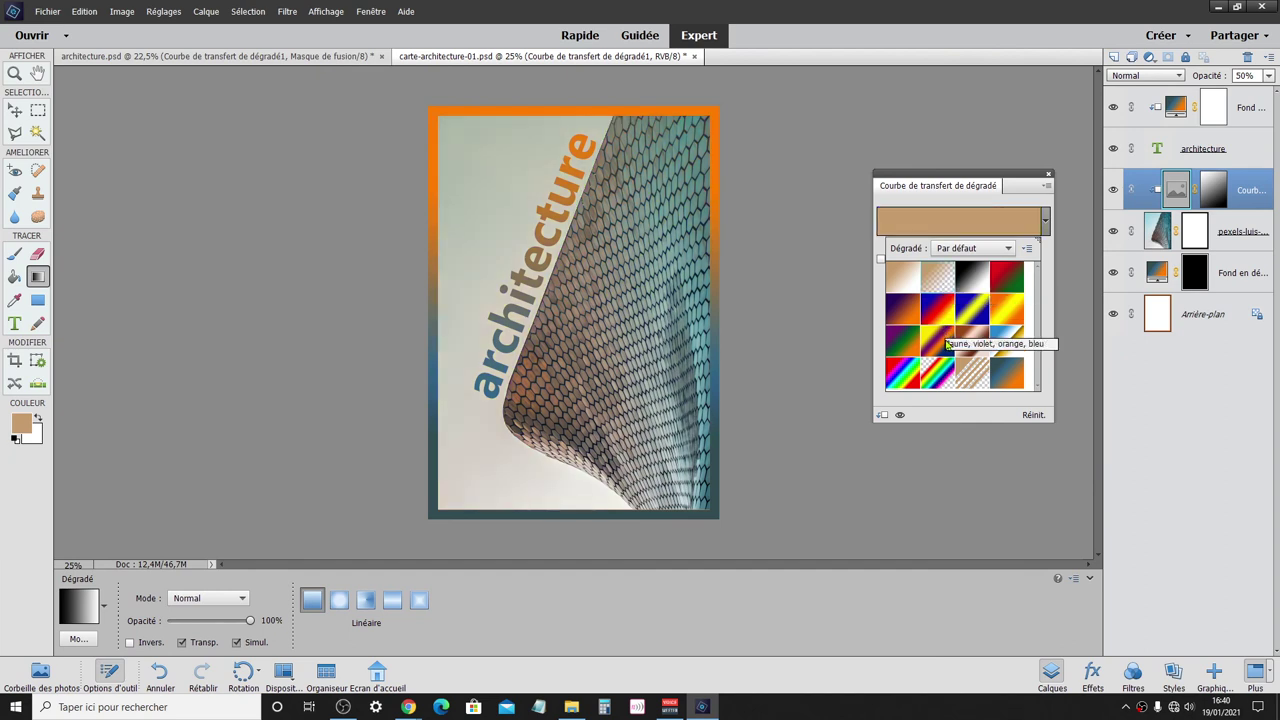
key("Return")
- Preview red-green, copper and transparent-stripes gradients, keep the tan one, and close the settings
left_click(950, 222)
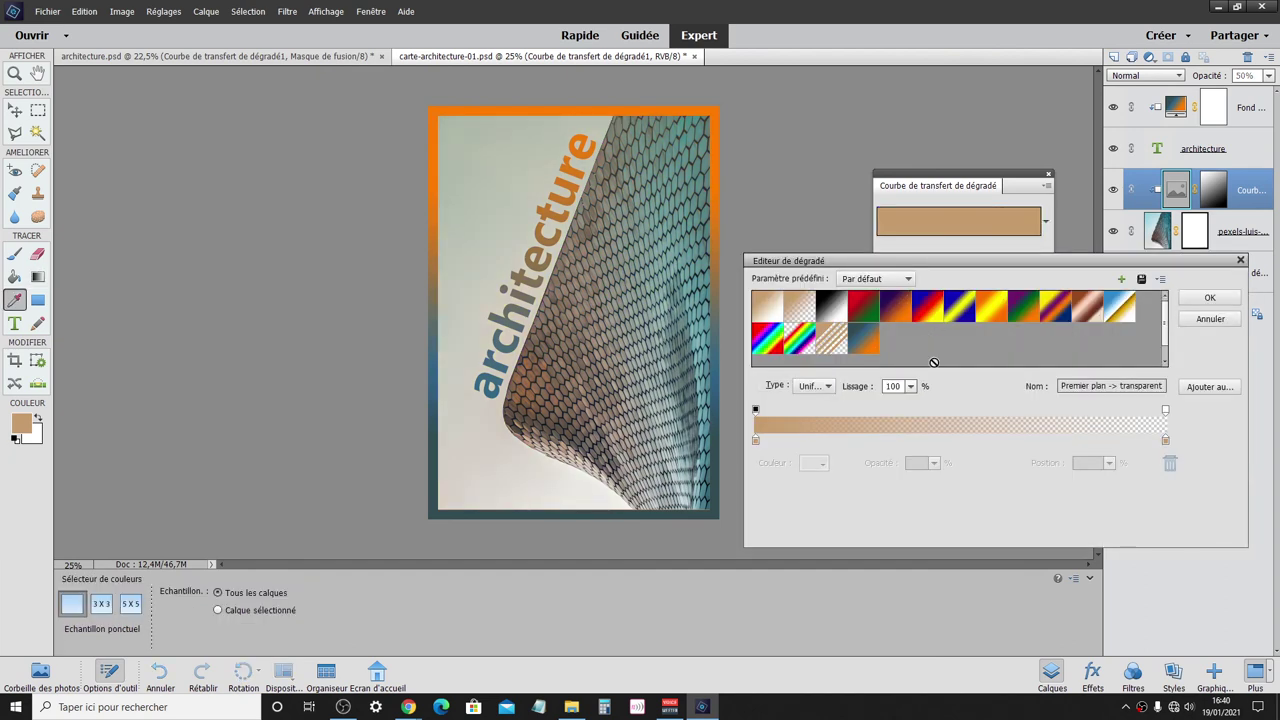
left_click(957, 312)
left_click(862, 314)
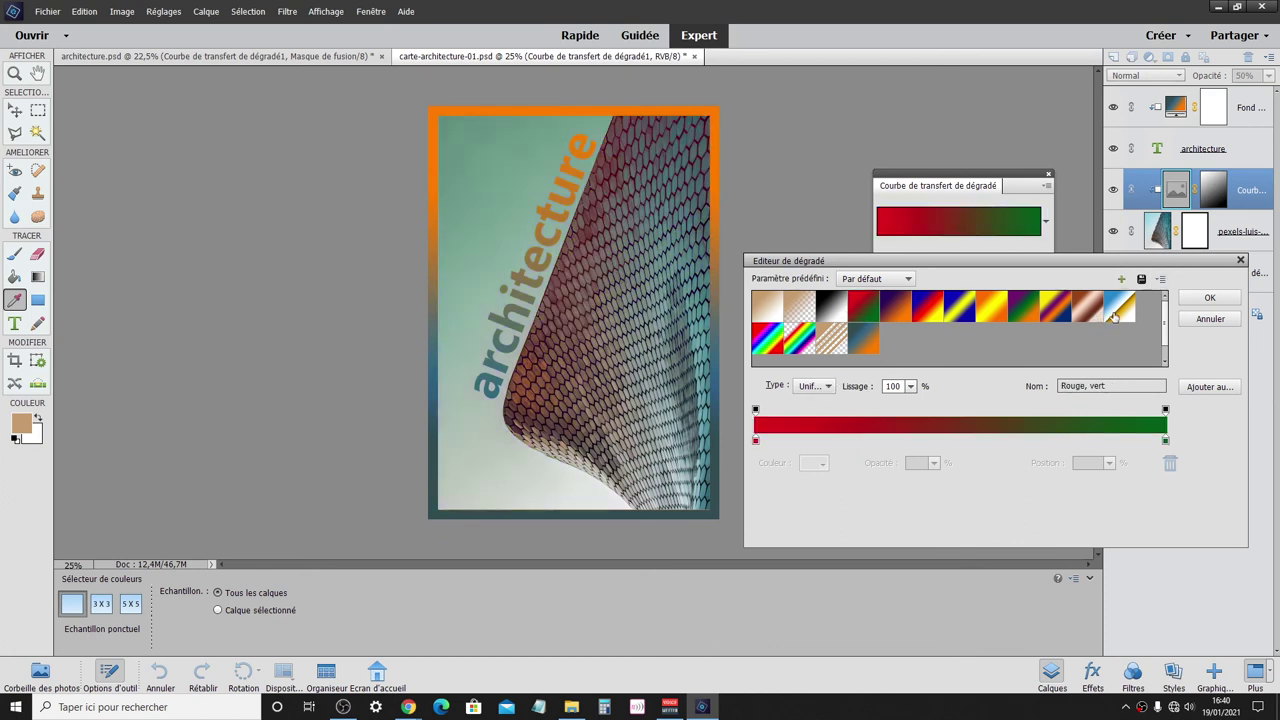
left_click(1090, 312)
left_click(836, 345)
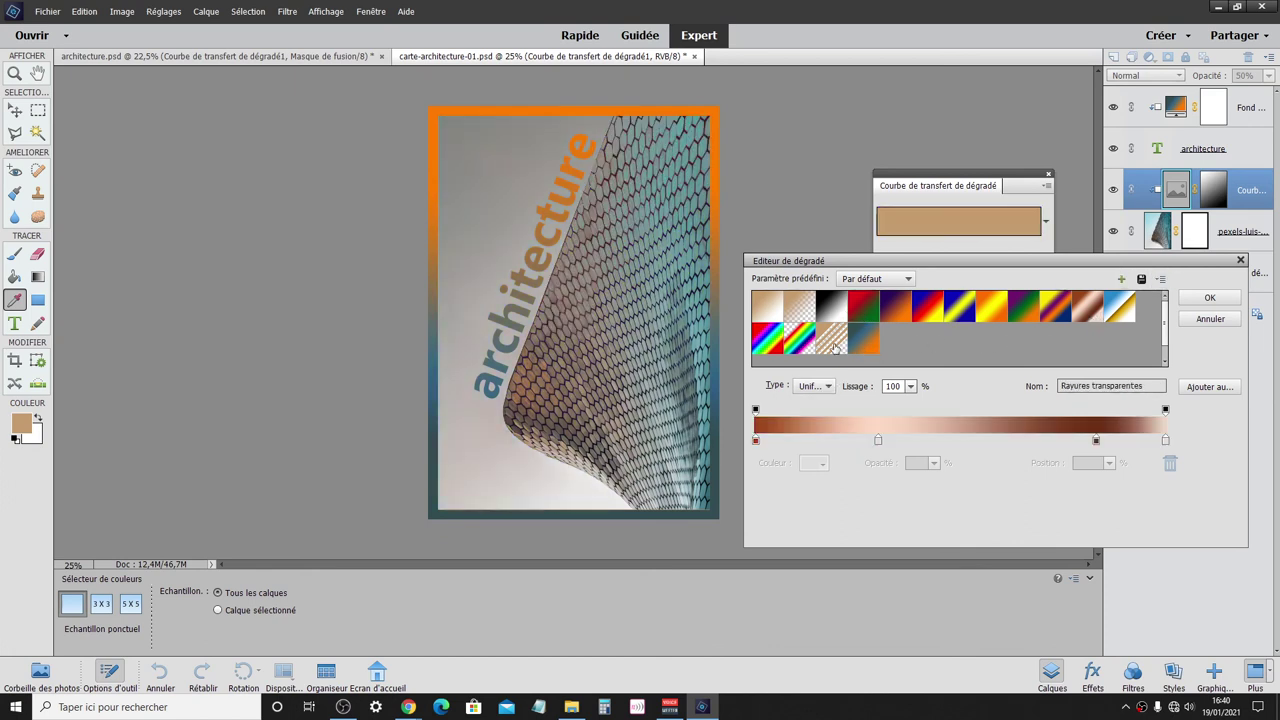
left_click(1209, 298)
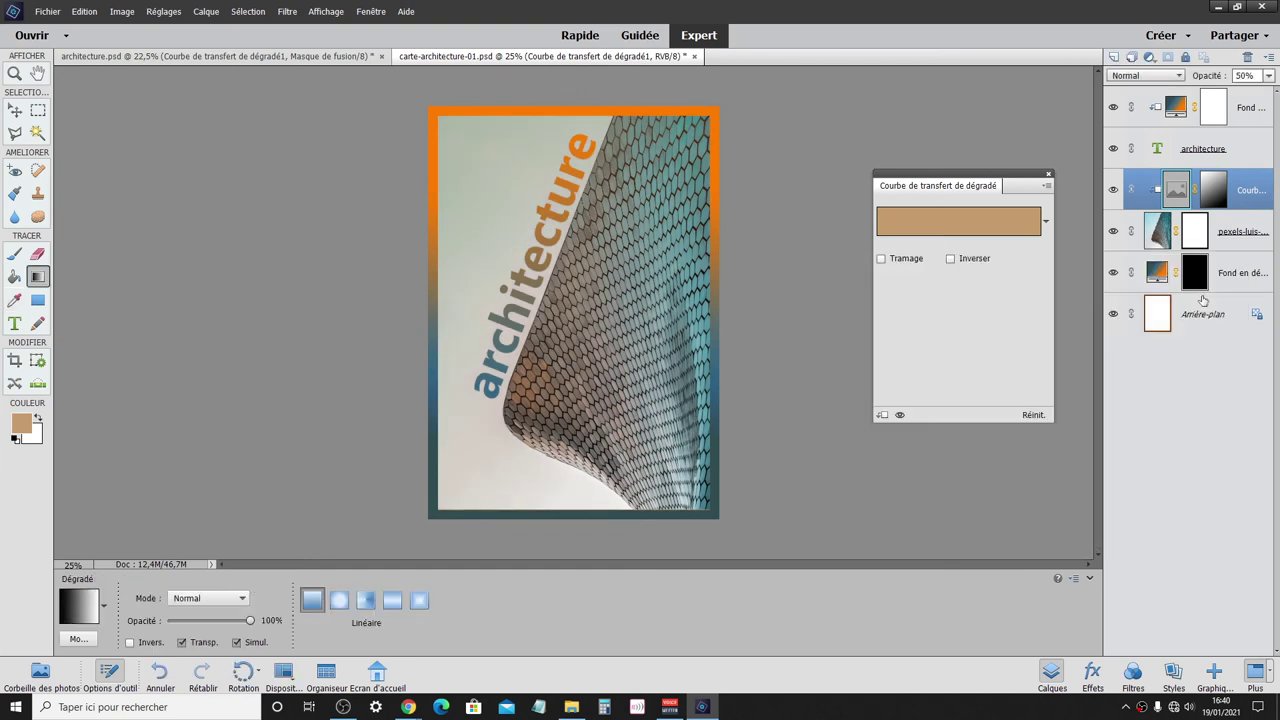
left_click(1048, 174)
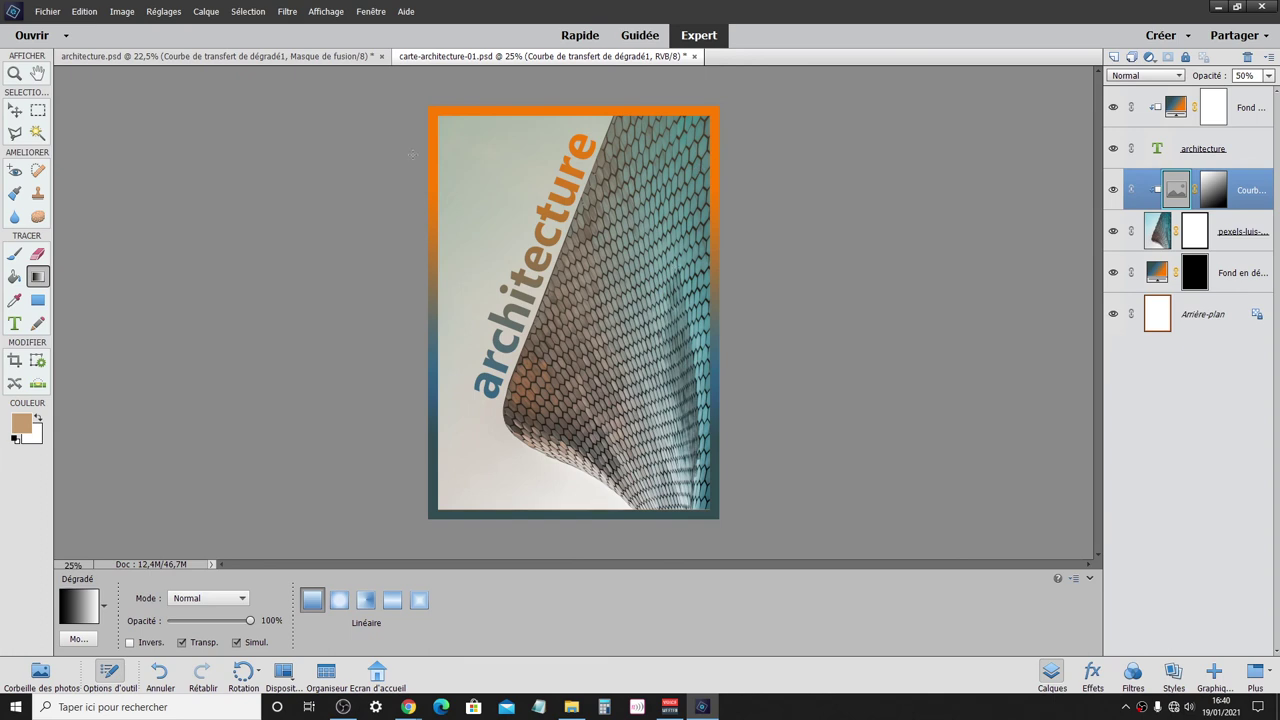
- Save the card as JPEG carte-architecture-01.jpg in the pse folder at Maximum quality 11
left_click(47, 11)
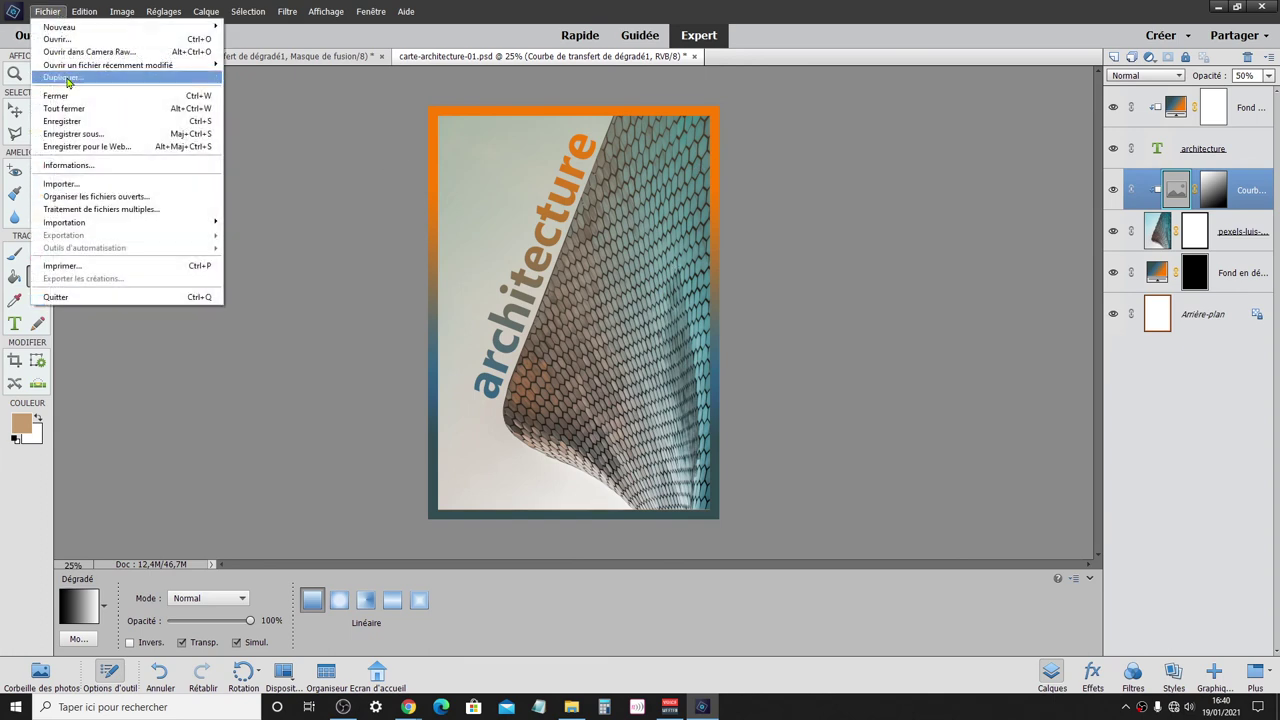
key("Escape")
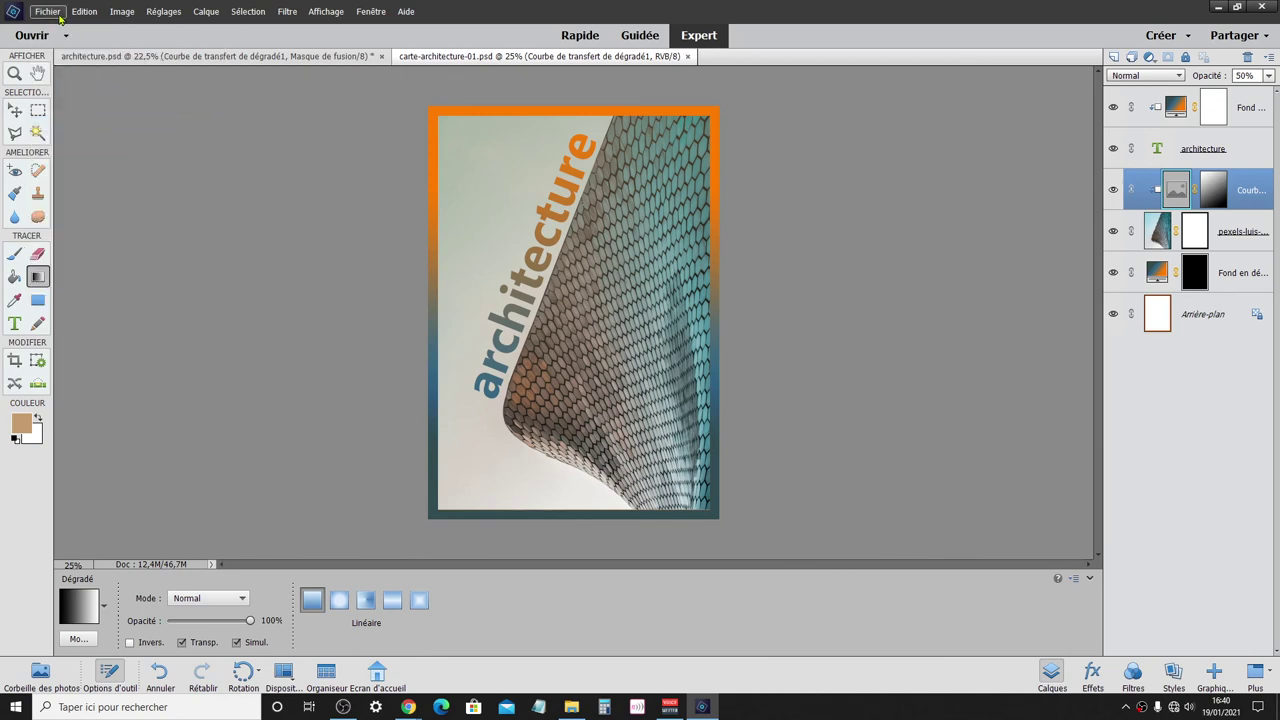
left_click(59, 15)
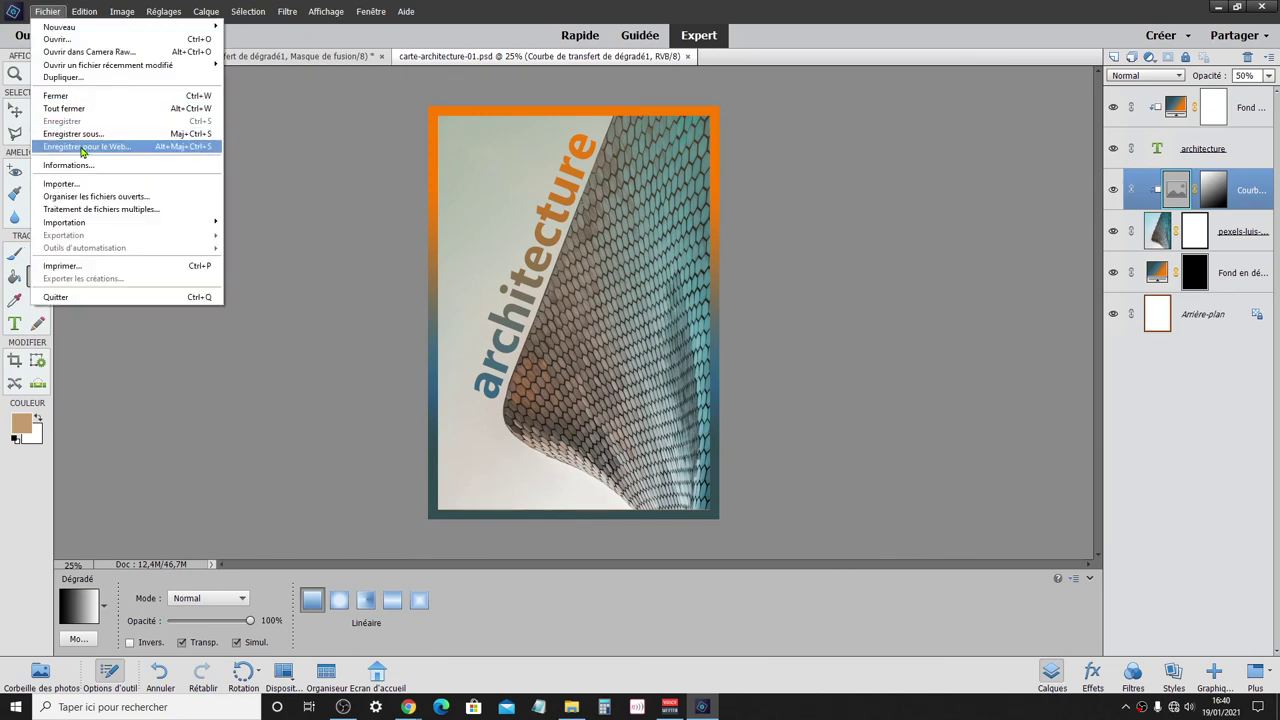
left_click(75, 133)
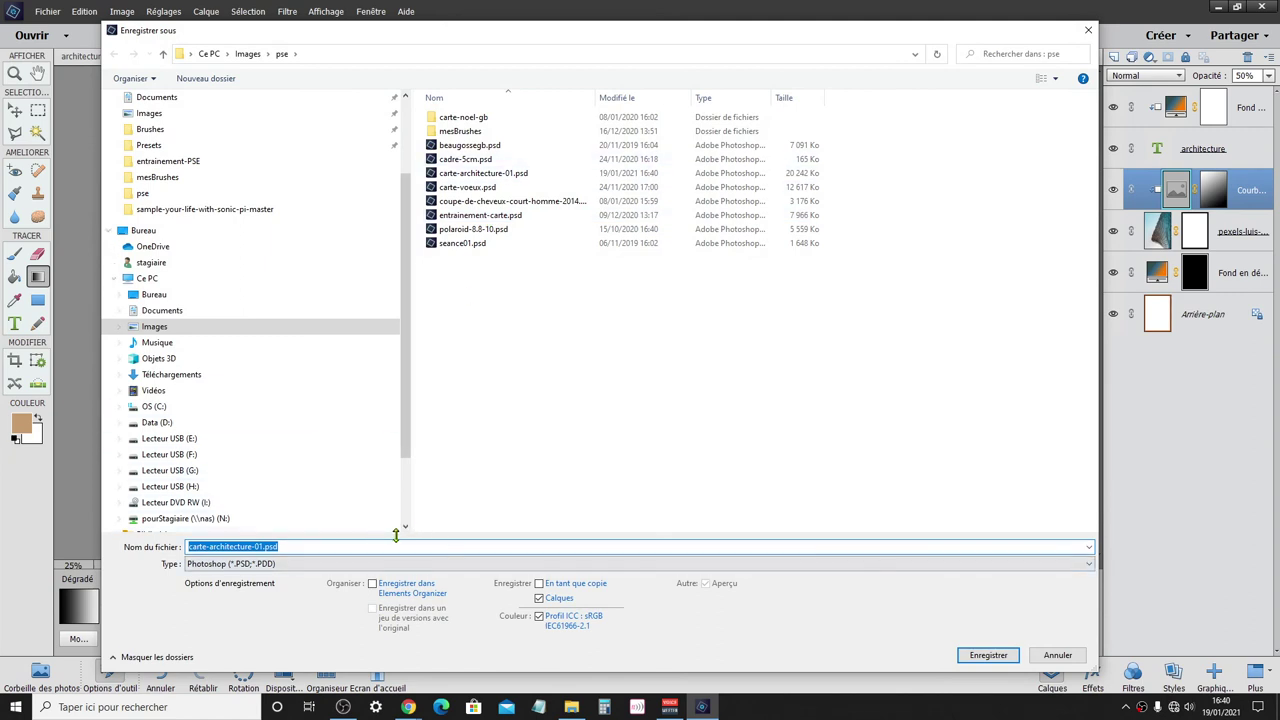
left_click(522, 564)
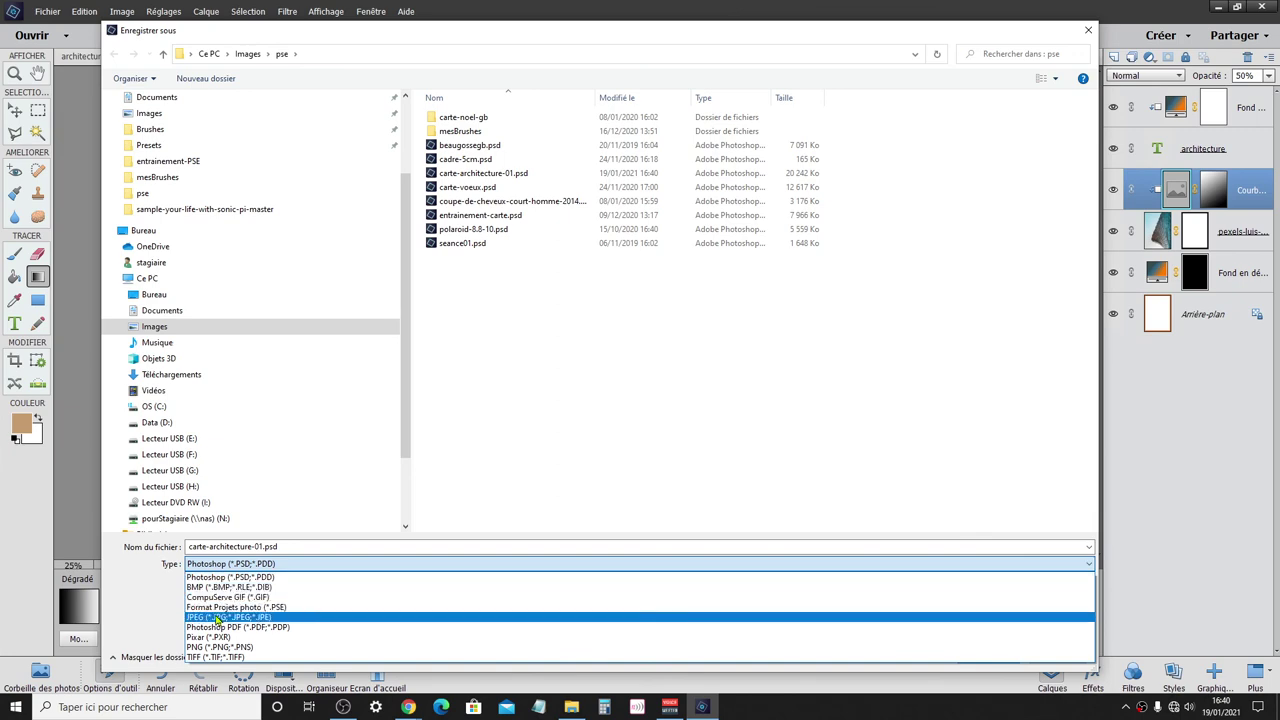
left_click(217, 620)
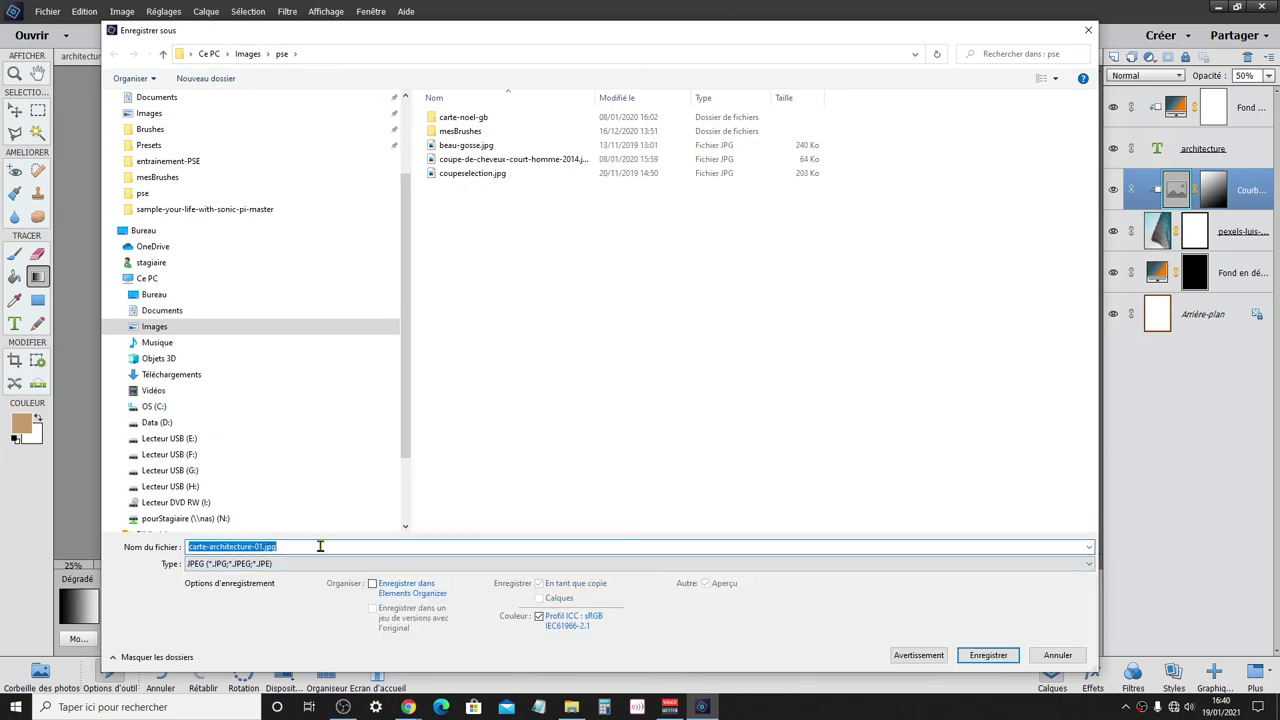
left_click(320, 546)
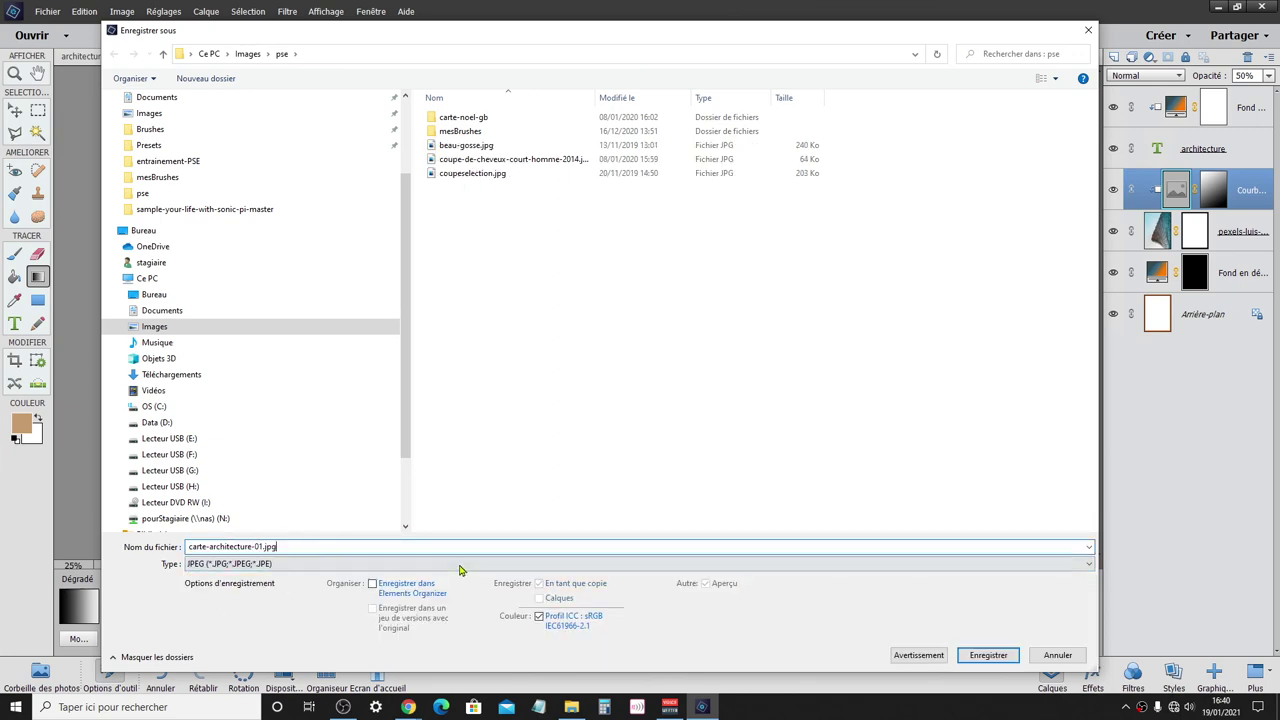
left_click(986, 655)
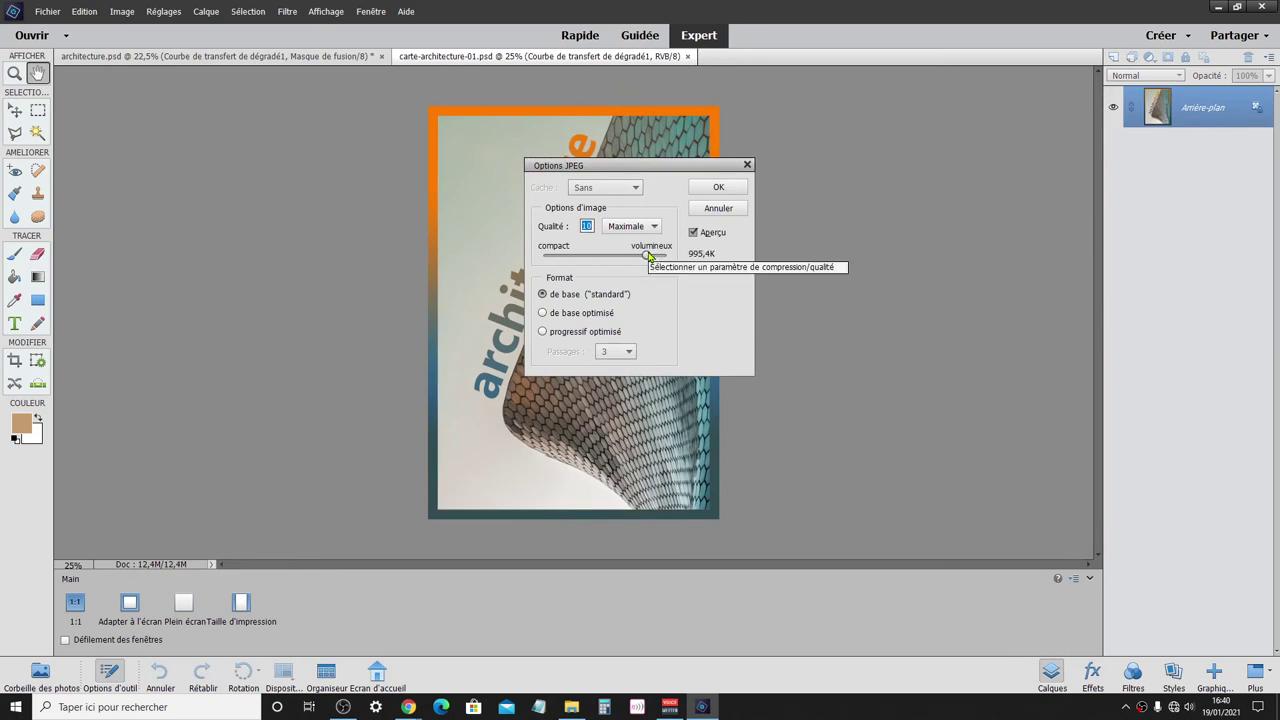
mouse_move(649, 255)
left_mouse_down()
mouse_move(669, 258)
mouse_move(655, 258)
left_mouse_up()
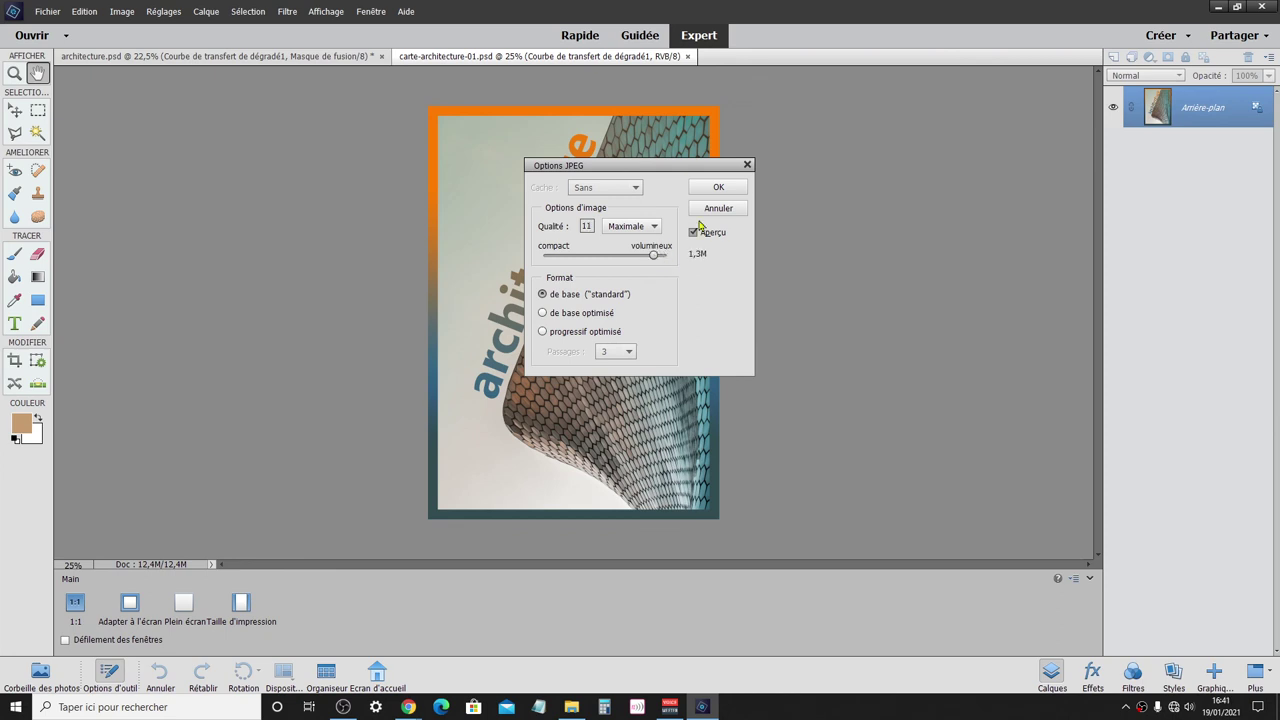
left_click(718, 187)
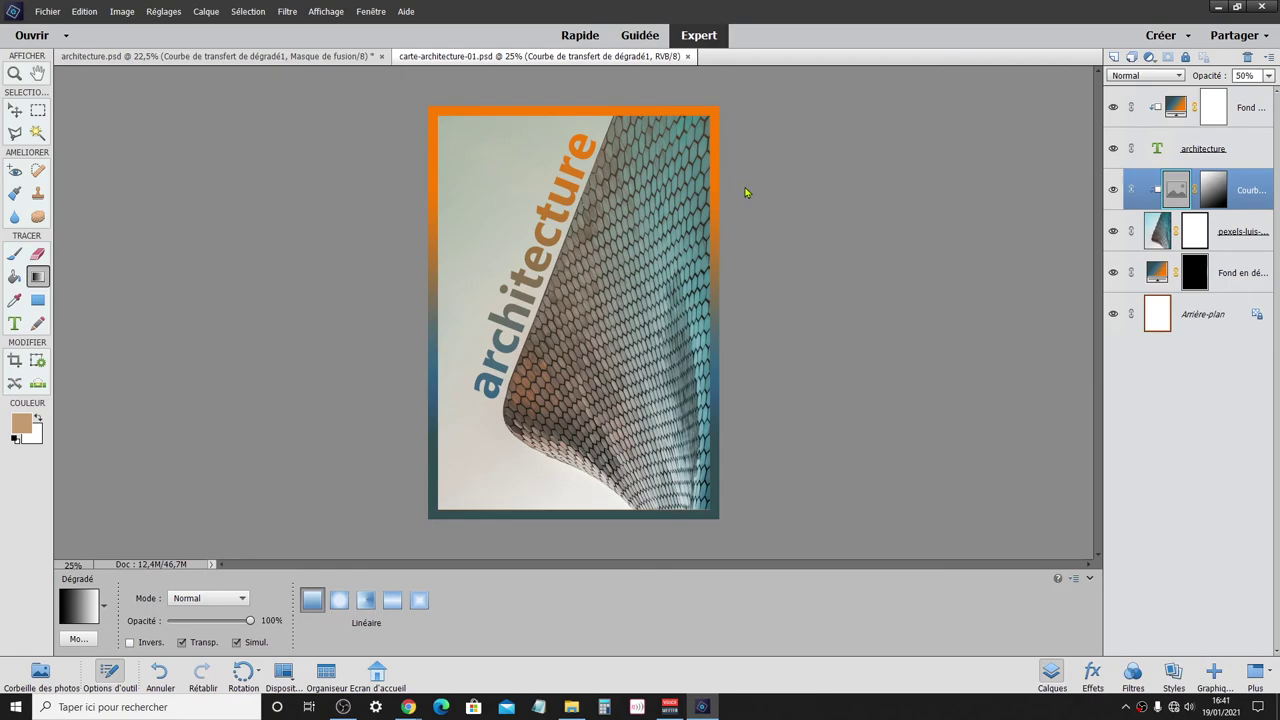
- In File Explorer, open Images > pse and sort by Modified date, newest first, to show carte-architecture-01.jpg
left_click(573, 706)
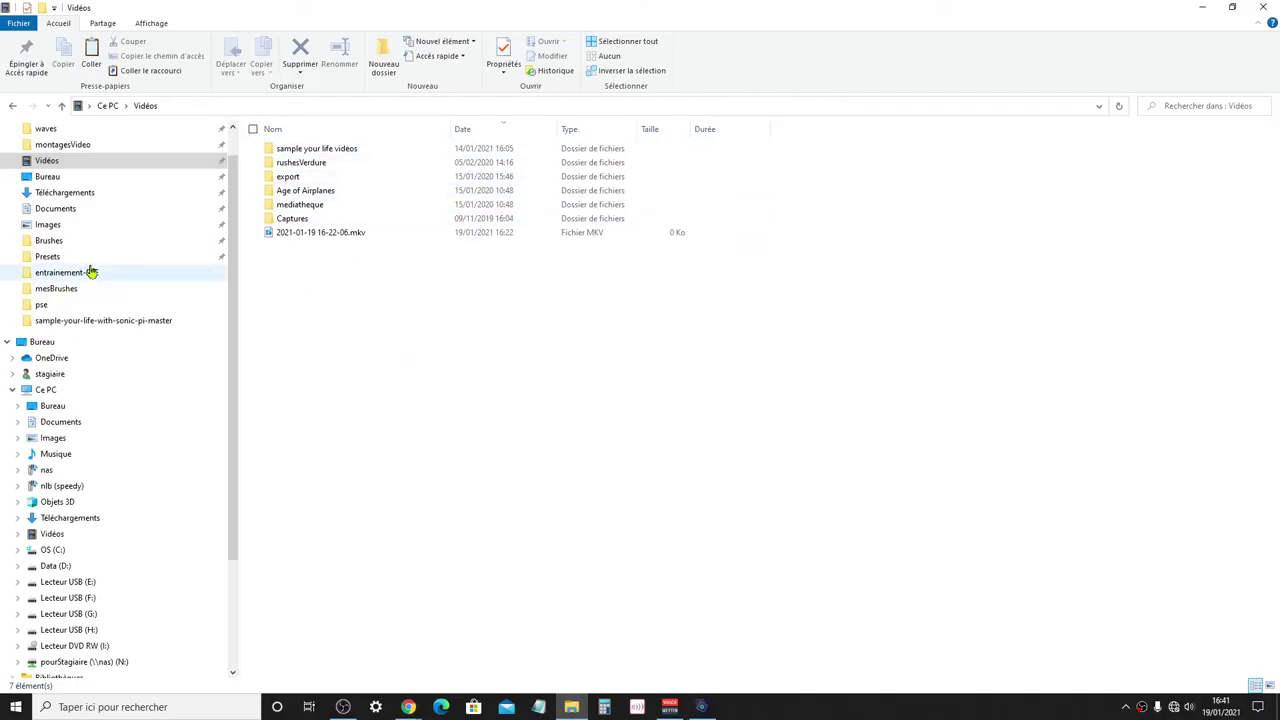
left_click(72, 226)
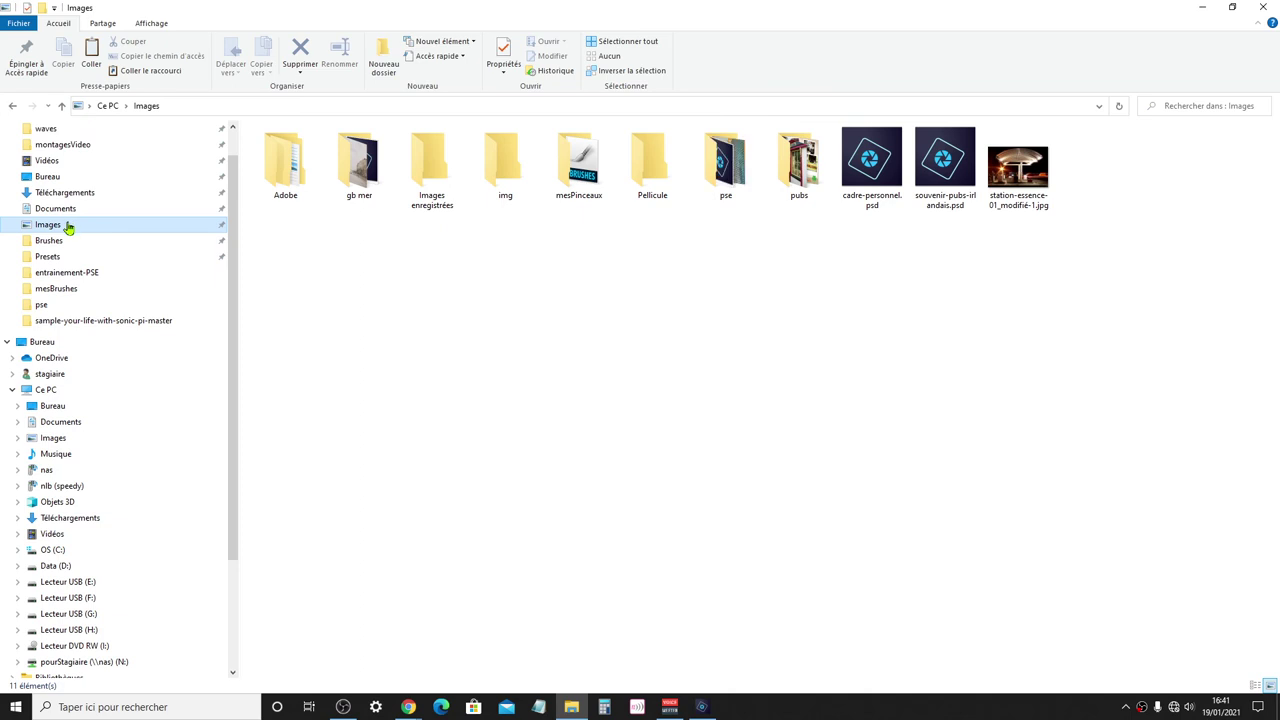
double_click(725, 160)
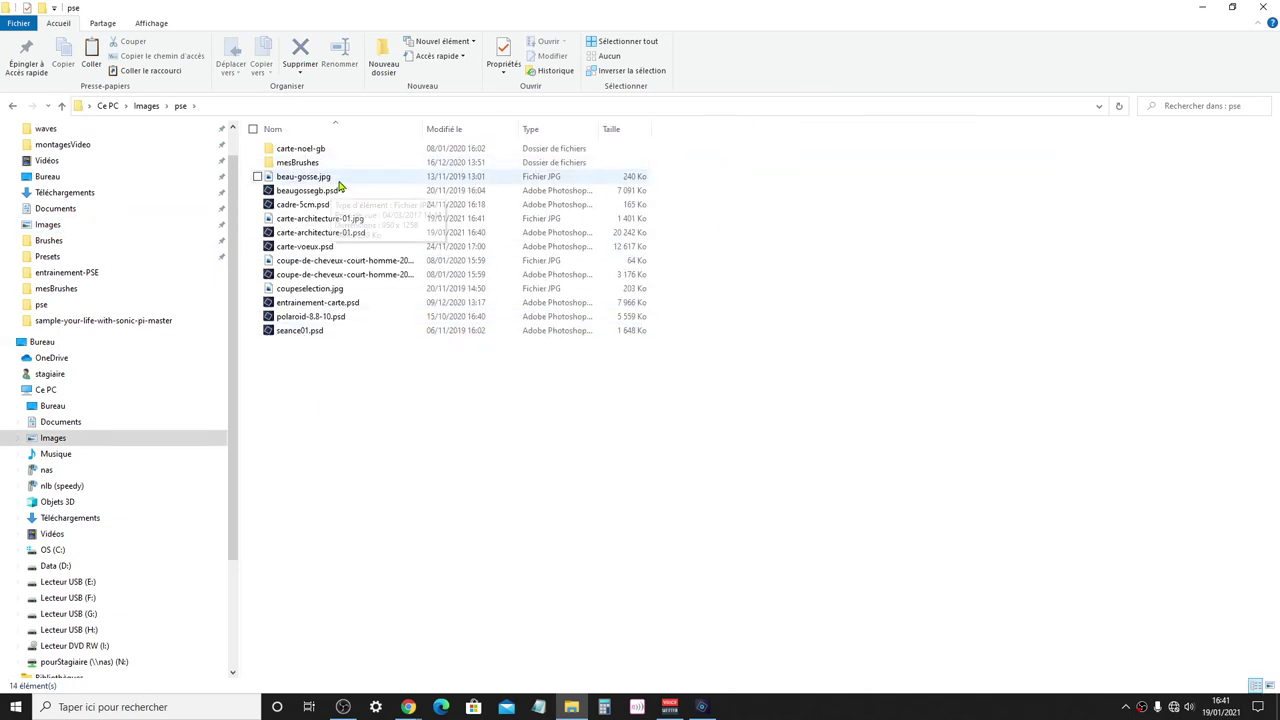
left_click(457, 131)
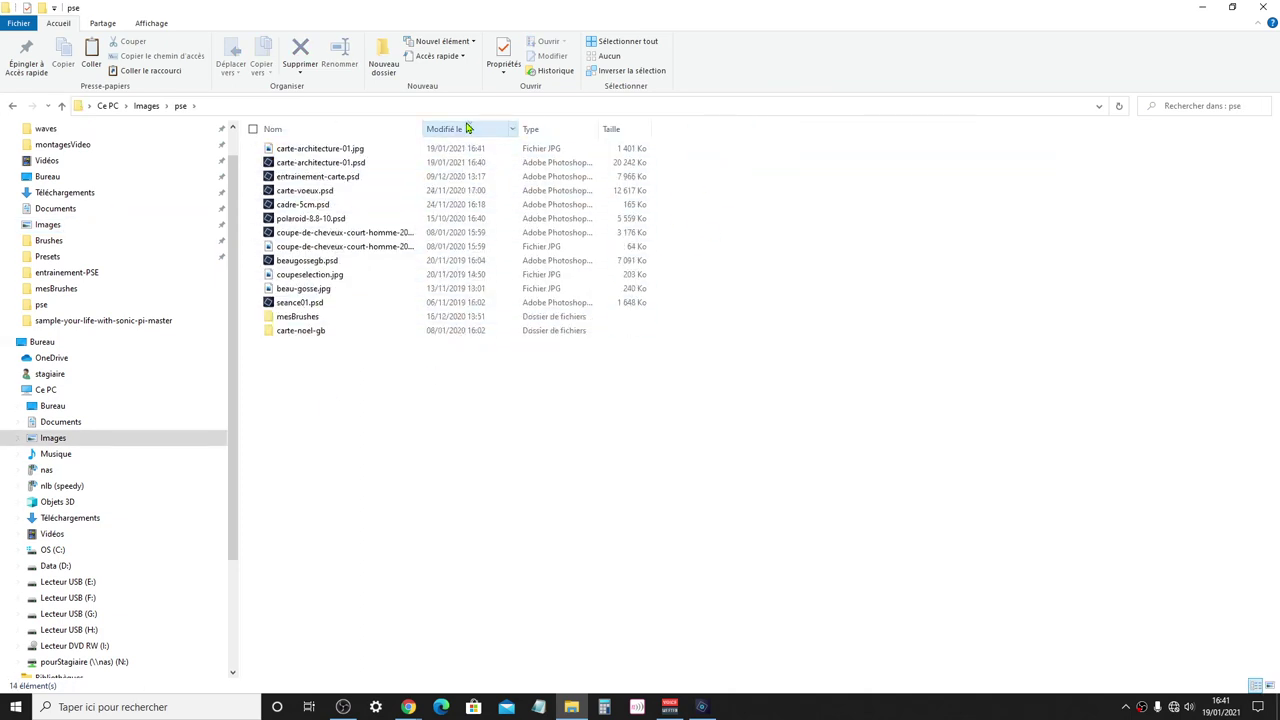
left_click(338, 149)
double_click(338, 149)
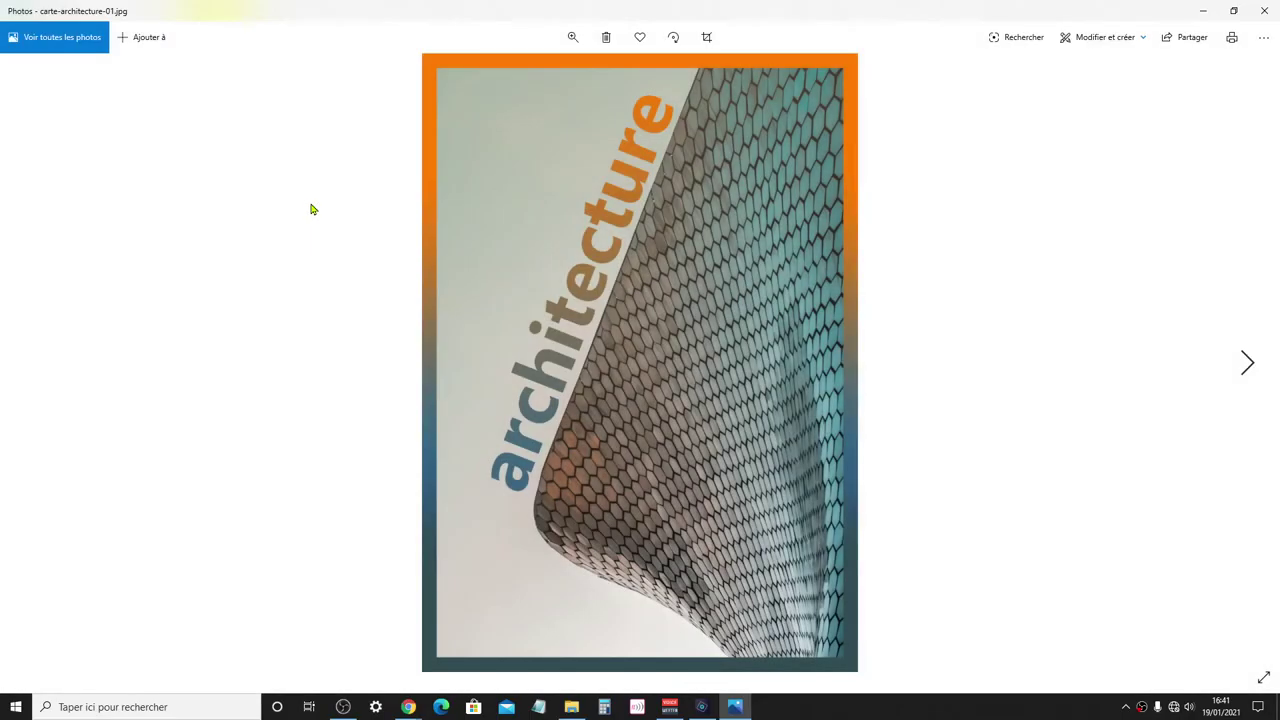